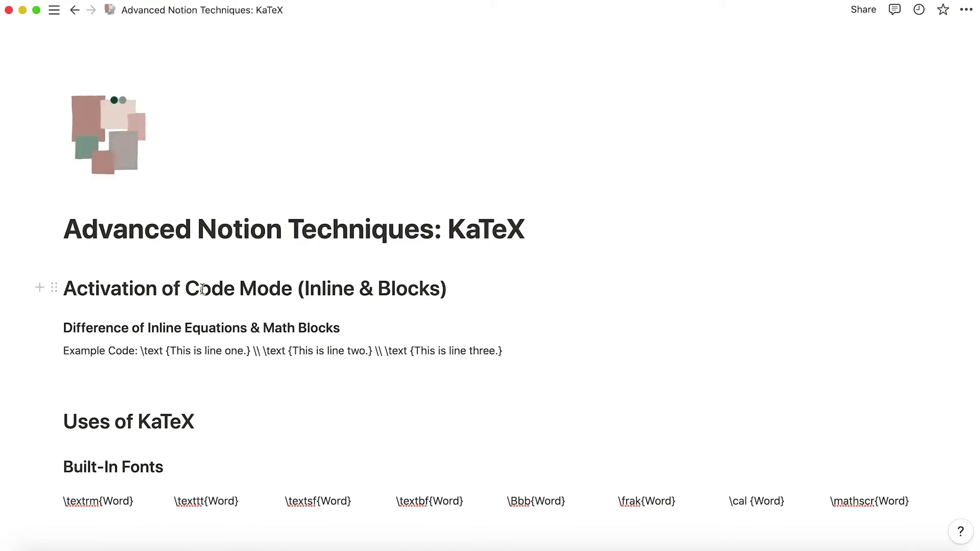
scroll(203, 290, "down", 1)
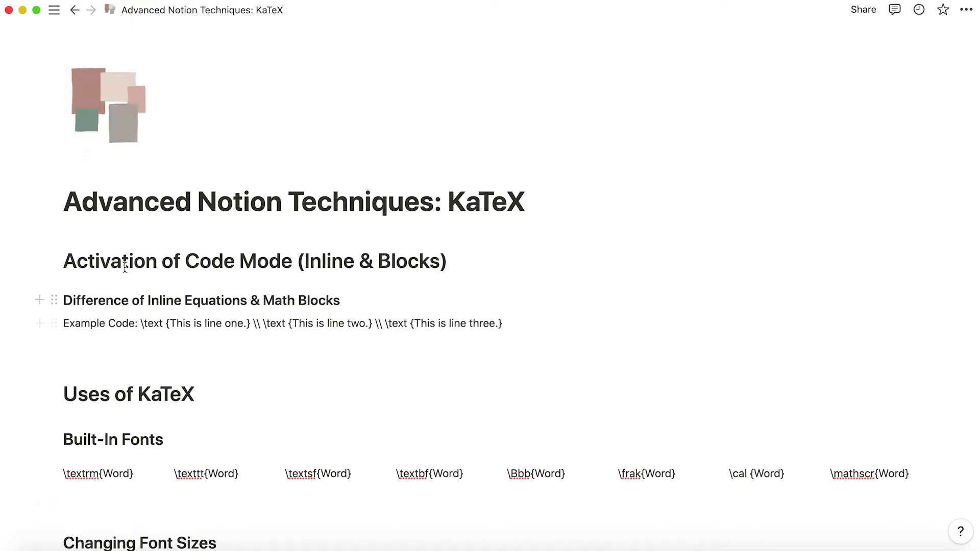
right_click(80, 266)
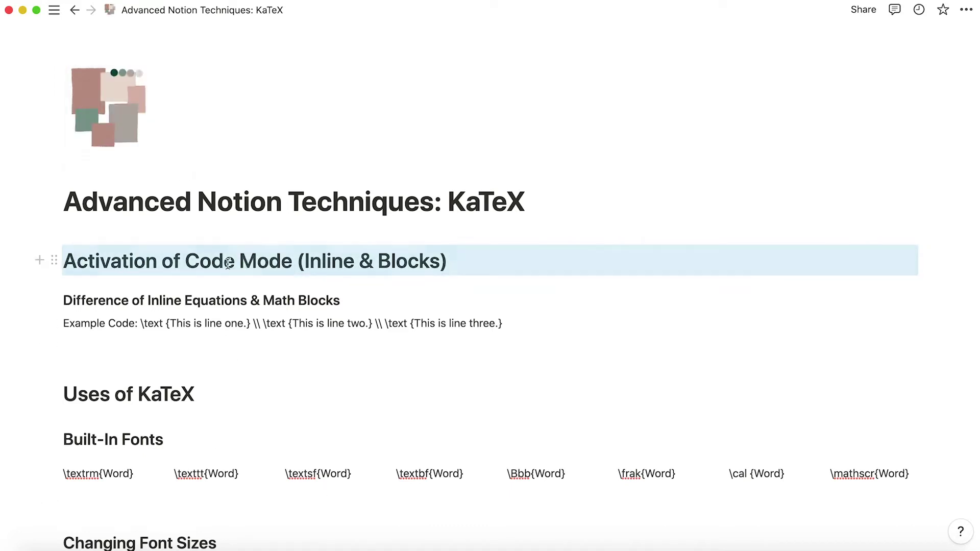
left_click(383, 286)
left_click(339, 351)
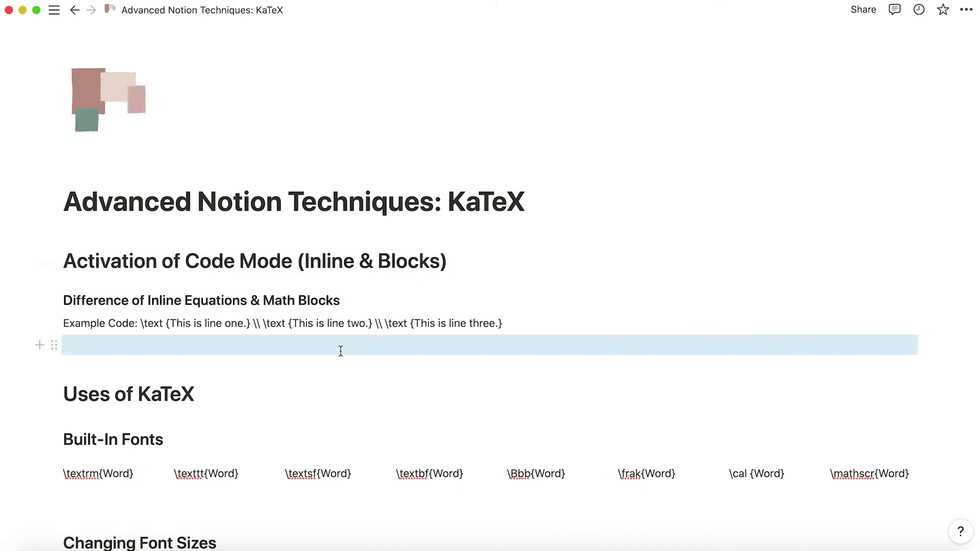
left_click(354, 343)
left_click(354, 343)
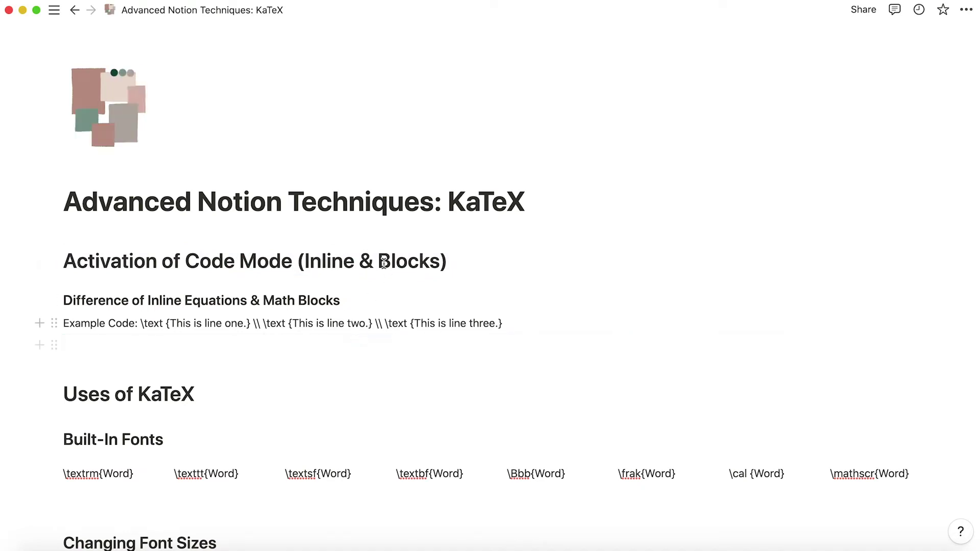
left_click(411, 258)
right_click(350, 327)
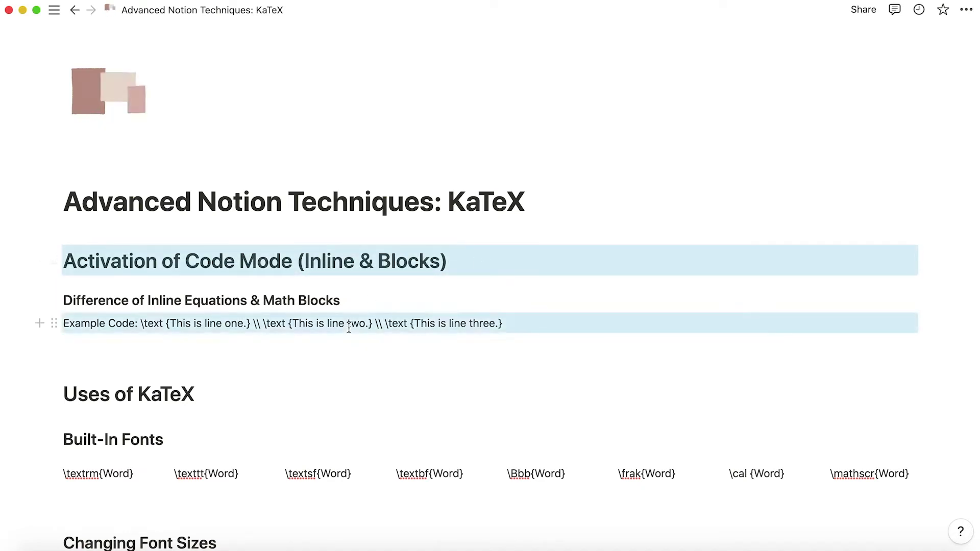
left_click(302, 344)
left_click(301, 344)
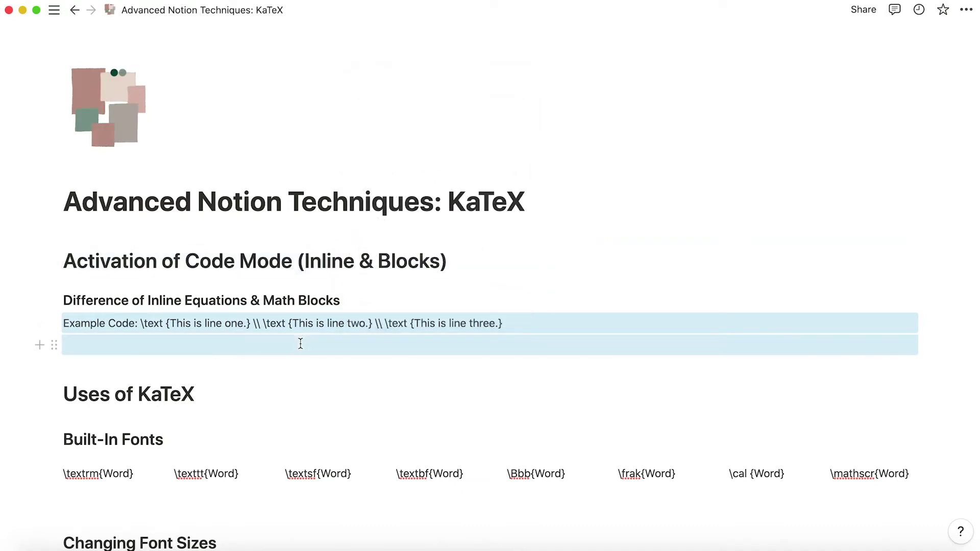
left_click(300, 343, "shift+super")
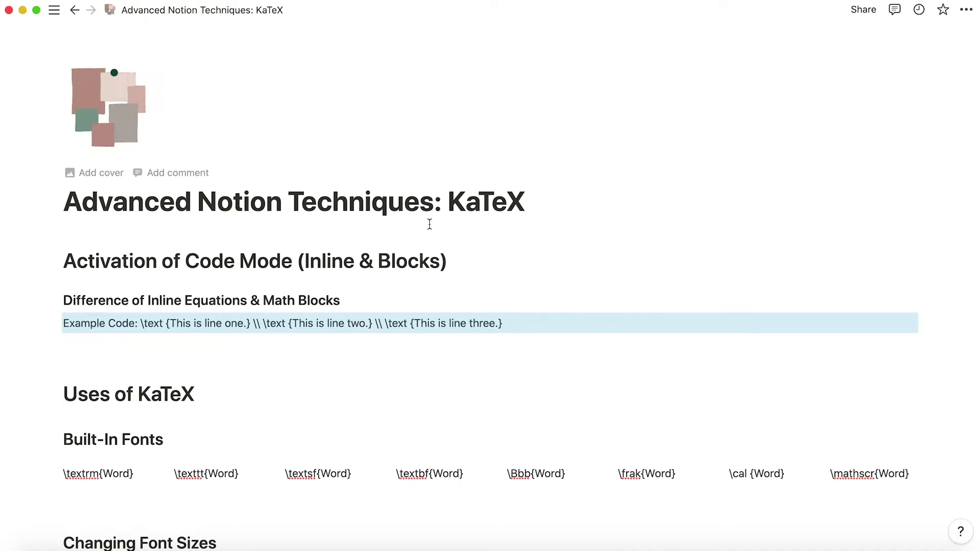
left_click(411, 225)
left_click(366, 352)
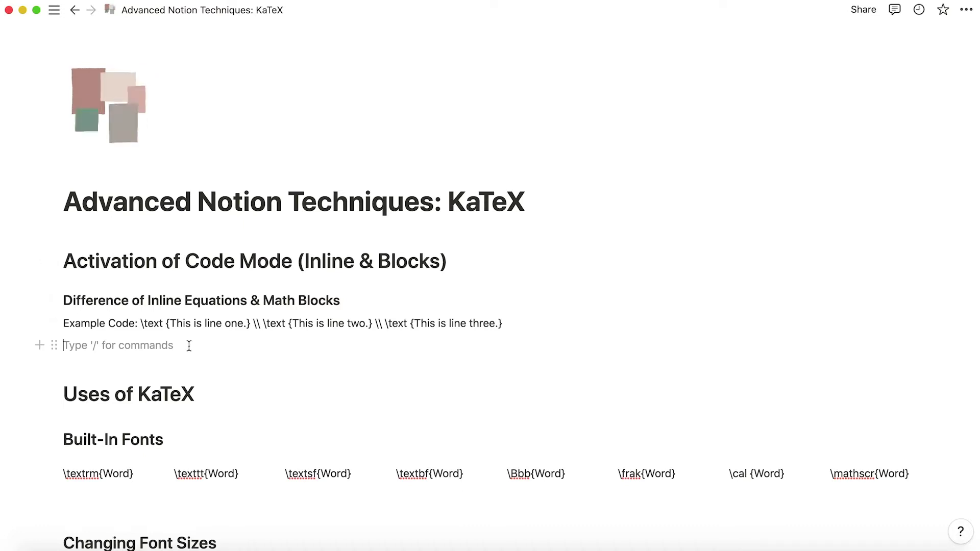
left_click(275, 299, "shift")
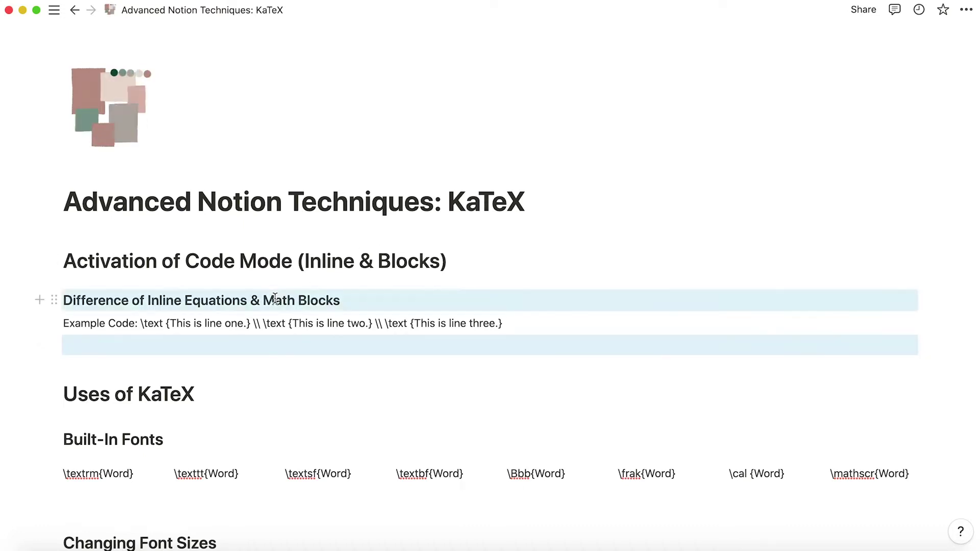
Step: Reword the ending of the "Difference of Inline Equations & Math Blocks" heading so it reads "Block Equations"
right_click(350, 301)
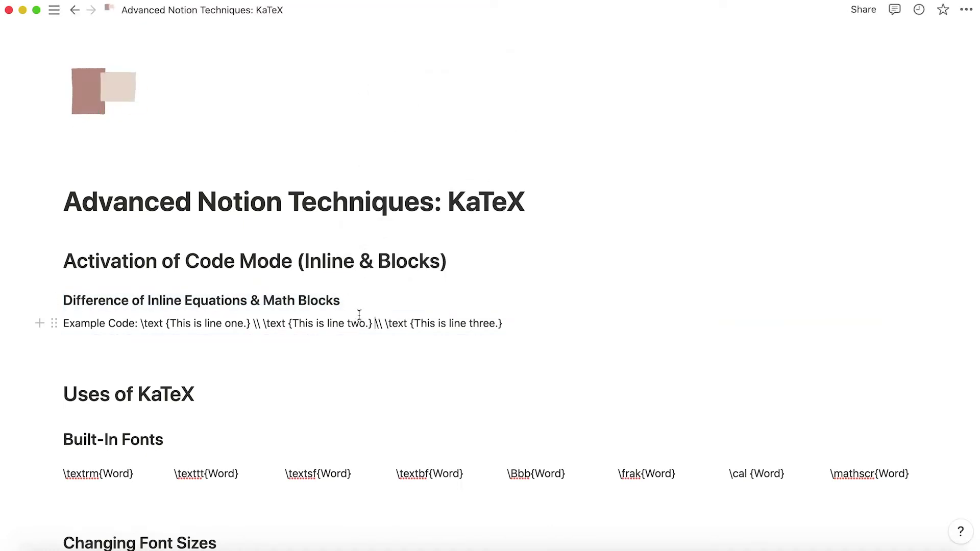
left_click(347, 301)
key("BackSpace")
key("BackSpace")
key("BackSpace")
key("BackSpace")
key("BackSpace")
key("BackSpace")
key("BackSpace")
key("BackSpace")
key("BackSpace")
key("BackSpace")
key("BackSpace")
type("B")
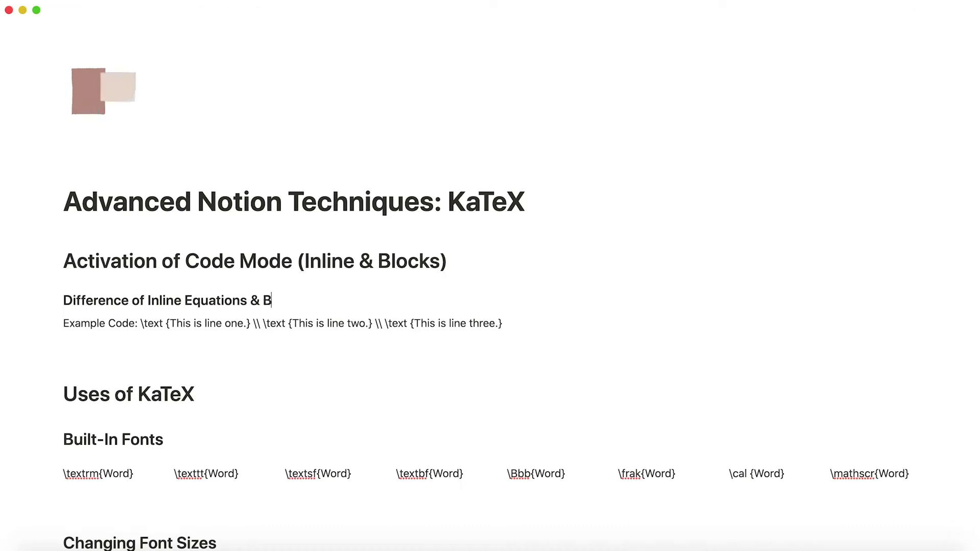
type("lock Equations")
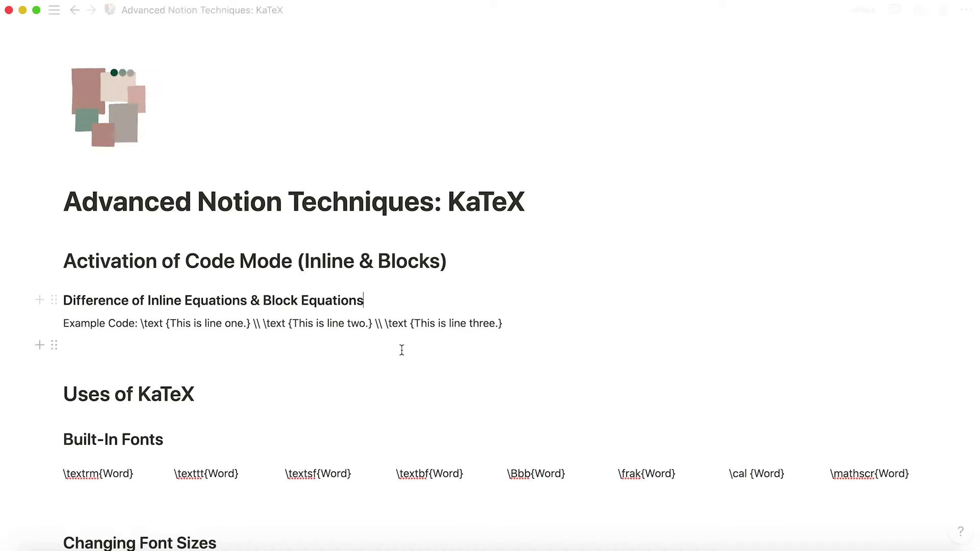
Step: Copy the three-line \text example code following "Example Code:" and place the cursor in the empty line beneath it
left_click(359, 344)
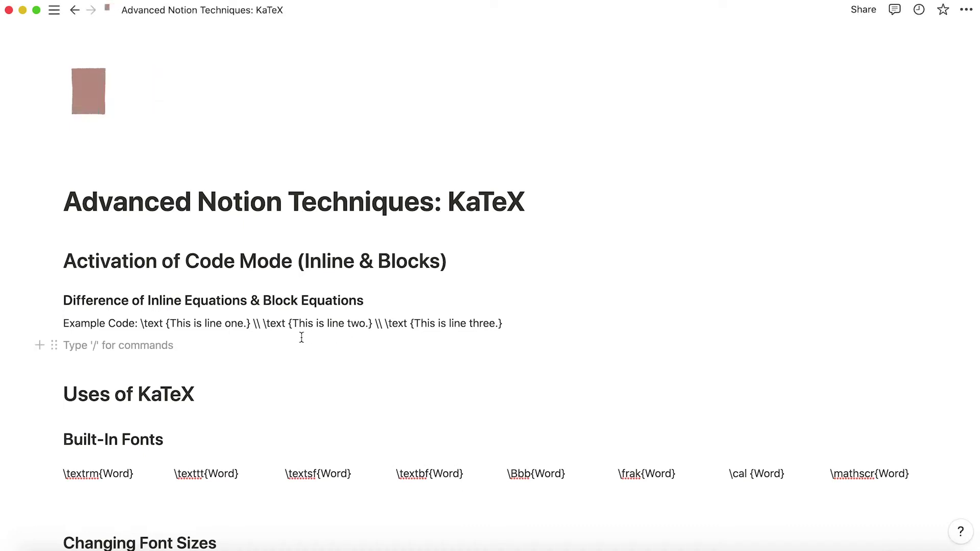
left_click_drag(142, 324, 461, 346)
key("super+c")
left_click(455, 345)
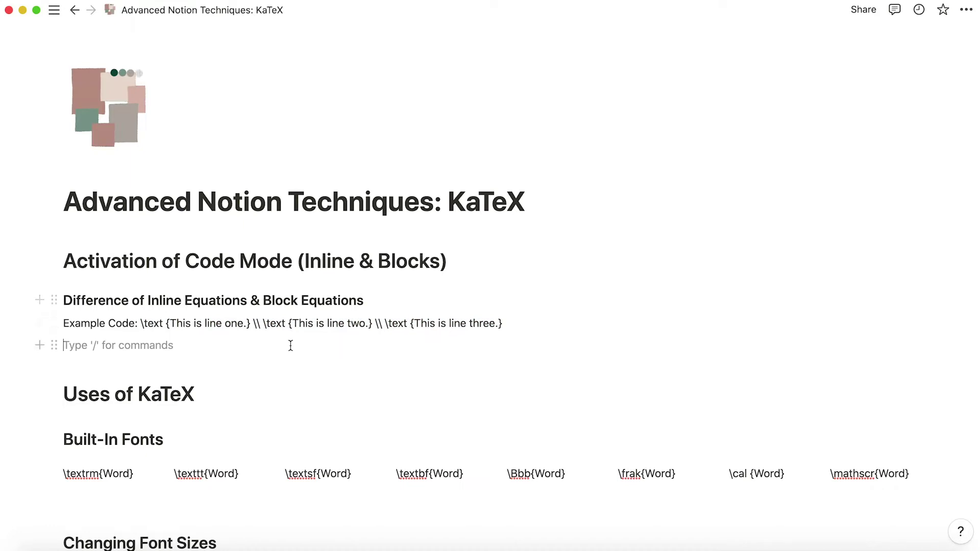
type("/ini")
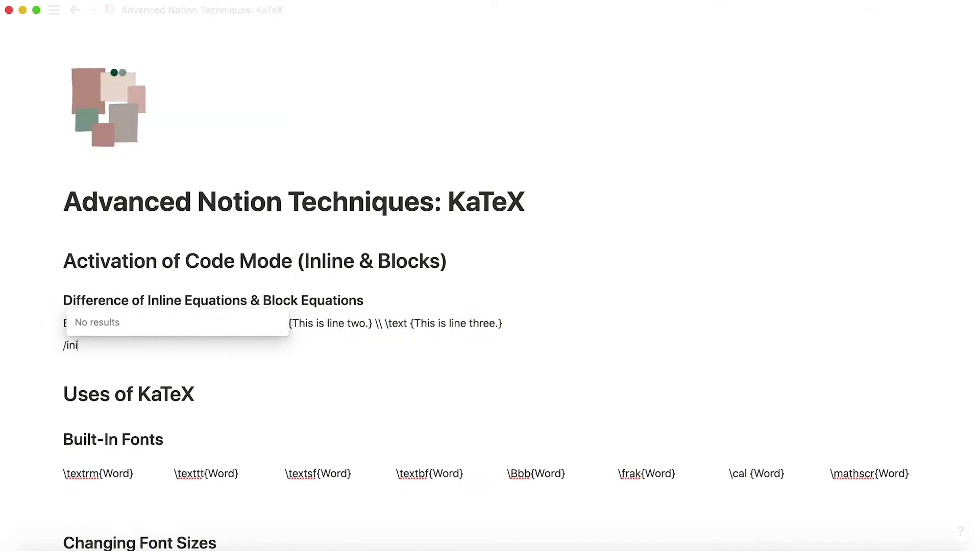
key("BackSpace")
type("li")
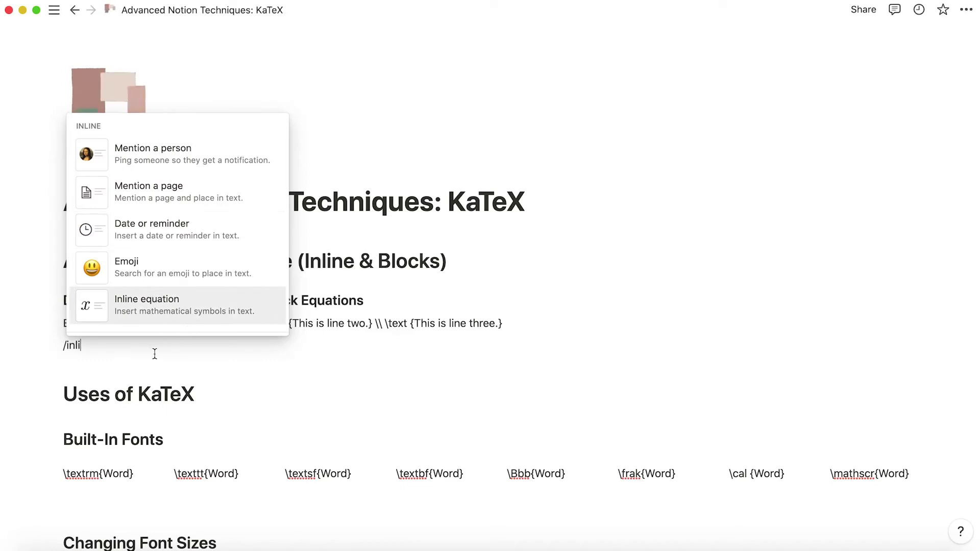
key("Escape")
key("BackSpace")
key("BackSpace")
key("BackSpace")
key("BackSpace")
key("BackSpace")
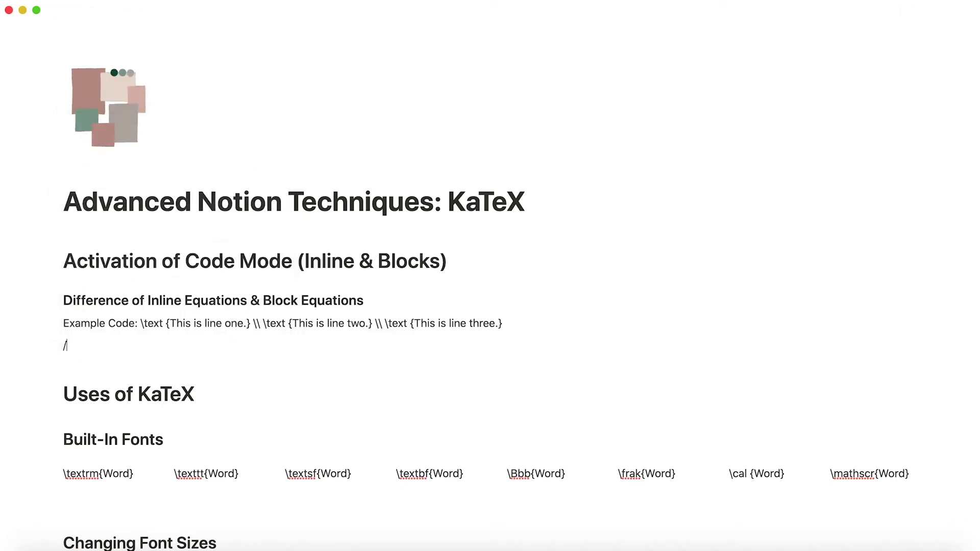
Step: Paste the example code into the empty line and wrap it in $$ on both ends to make an inline equation
key("super+v")
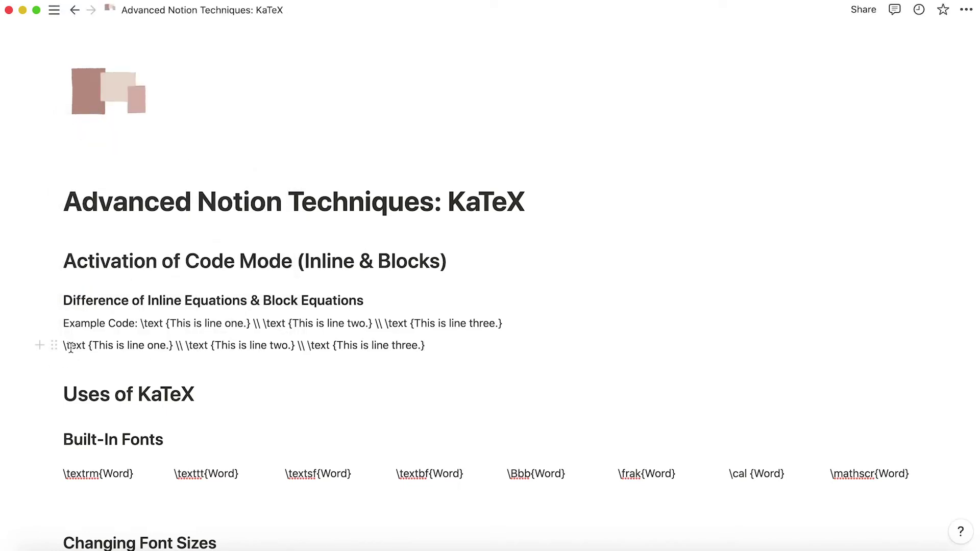
left_click(64, 347)
type("$$")
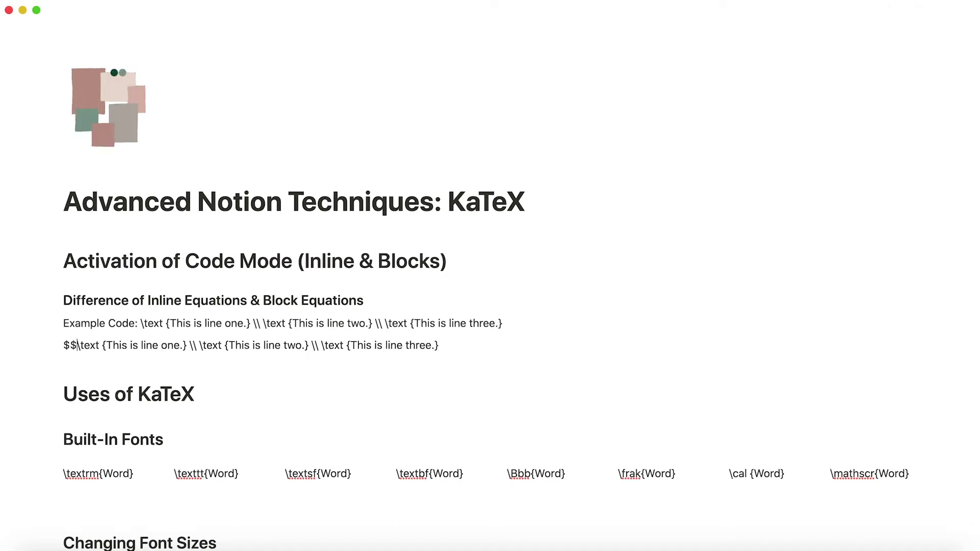
left_click(460, 353)
type("$$")
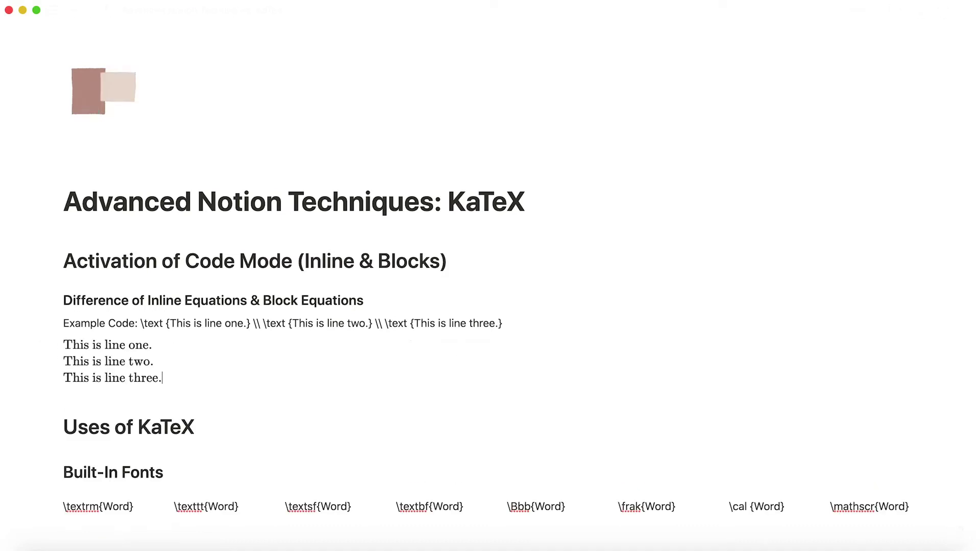
Step: Delete the inline equation line and add a fresh empty line beneath the example code
left_click(54, 345)
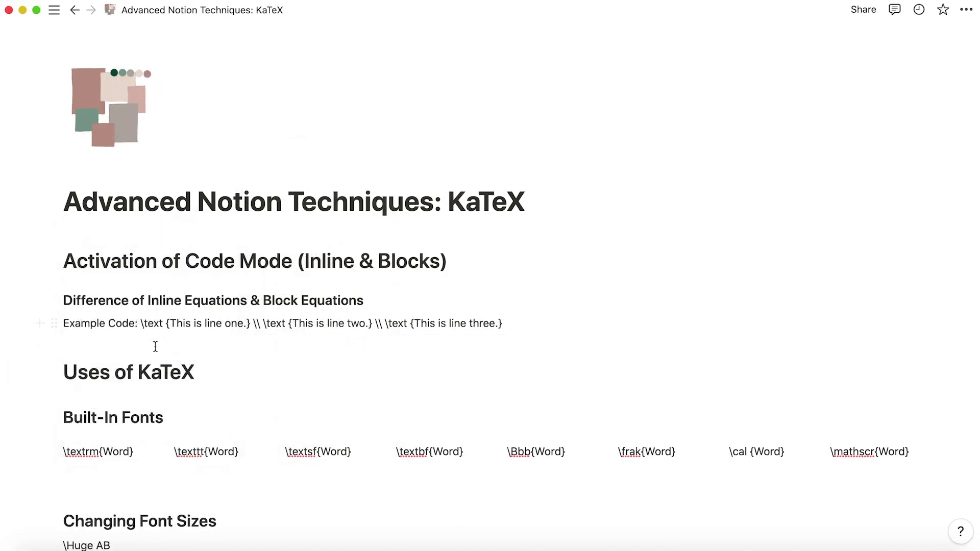
left_click(169, 343)
key("Return")
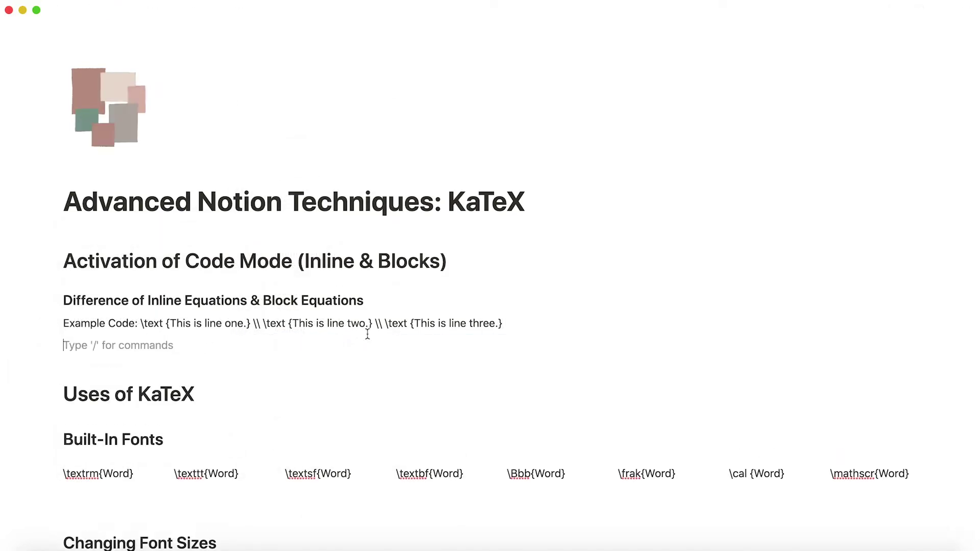
Step: Create an inline equation in the empty line by entering $$, the copied example code and a closing $$
type("$$")
key("super+v")
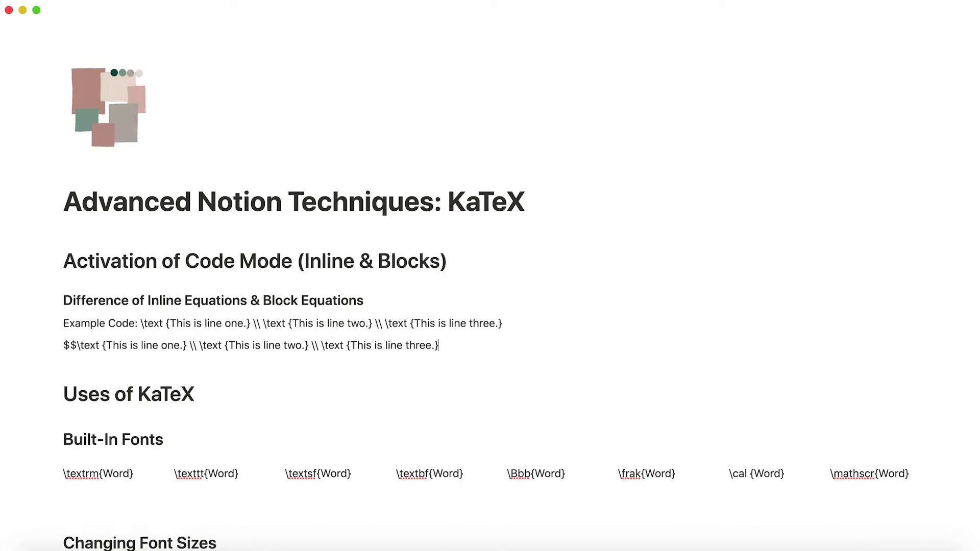
type("$$")
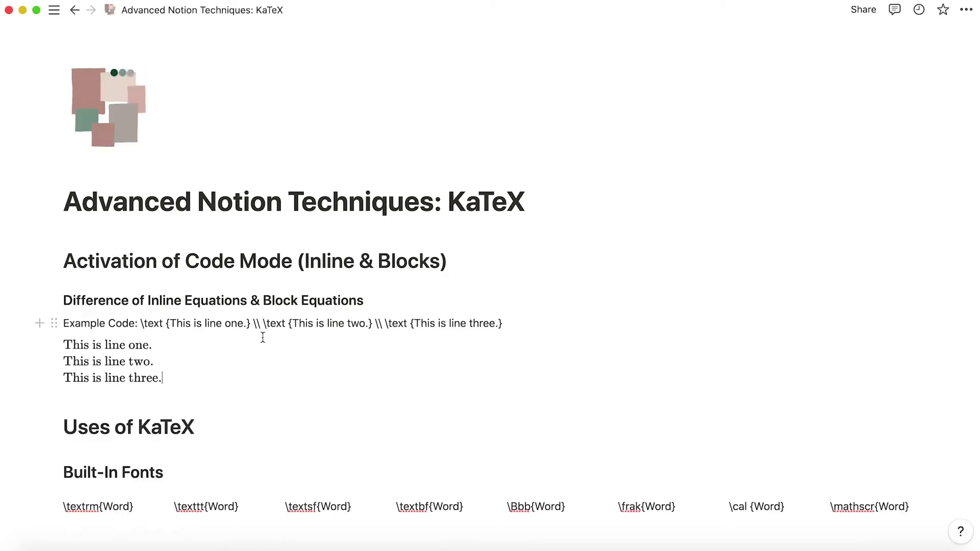
Step: Insert a block equation on a new line below the inline equation, using the copied three-line example code as its content
left_click(164, 377)
key("cmd+c")
key("Return")
key("Return")
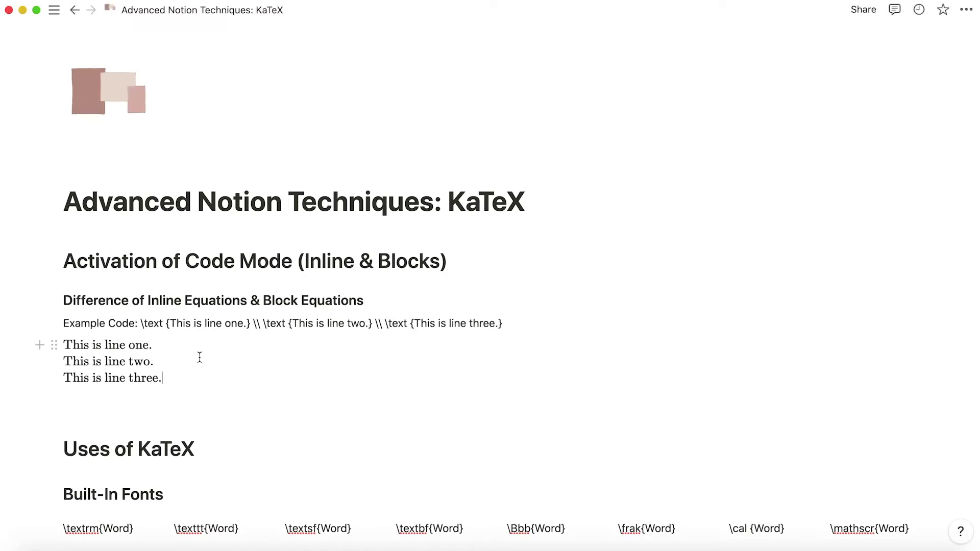
left_click(206, 398)
type("/block")
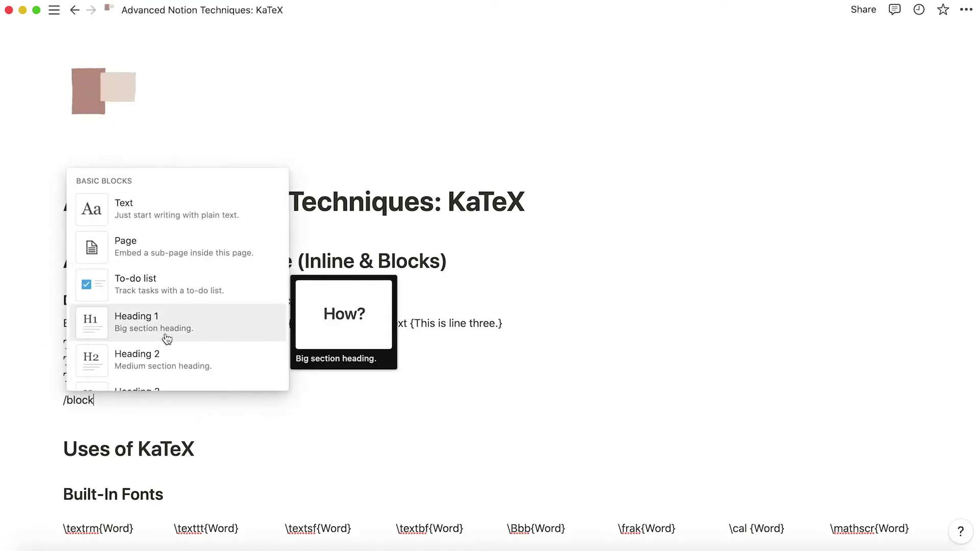
type(" e")
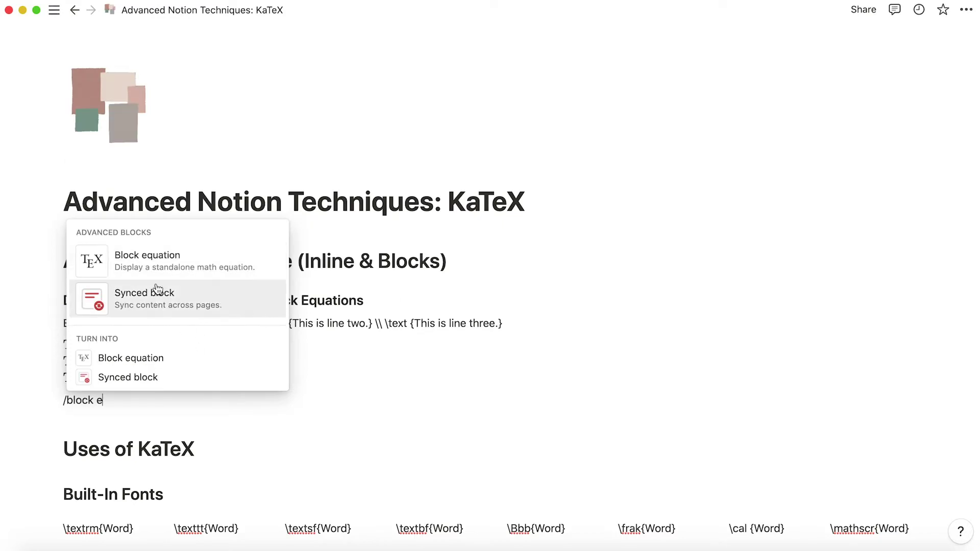
left_click(156, 259)
key("cmd+v")
left_click(587, 443)
scroll(526, 327, "down", 2)
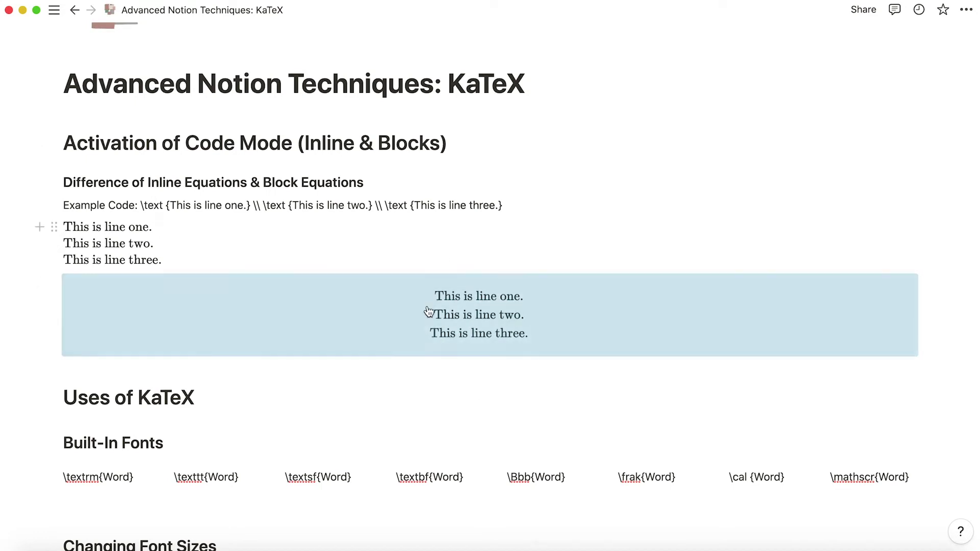
Step: Examine the inline equation's source code and compare its layout with the block equation below it
left_click(117, 231)
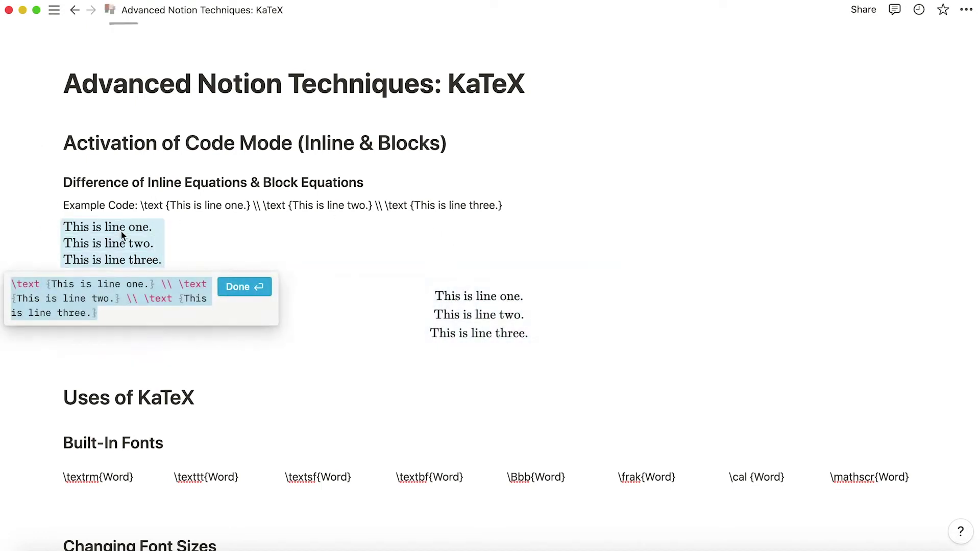
left_click(187, 249)
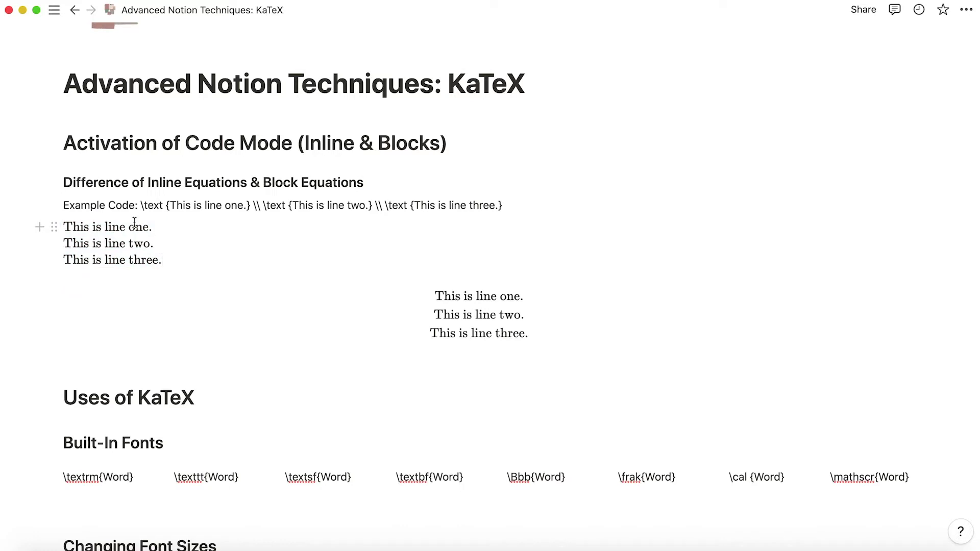
left_click(317, 317)
key("Escape")
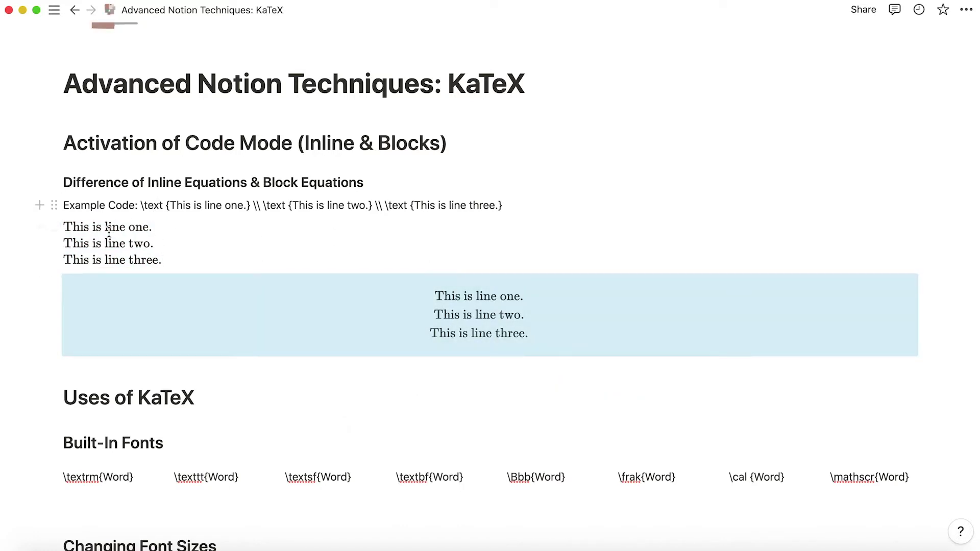
Step: Try adding the plain text "osdnojfofniefoabdfkbhoieb" directly after the inline equation's third line, and remove it again
left_click(178, 256)
type("osdnojfofniefoabdfkbhoieb")
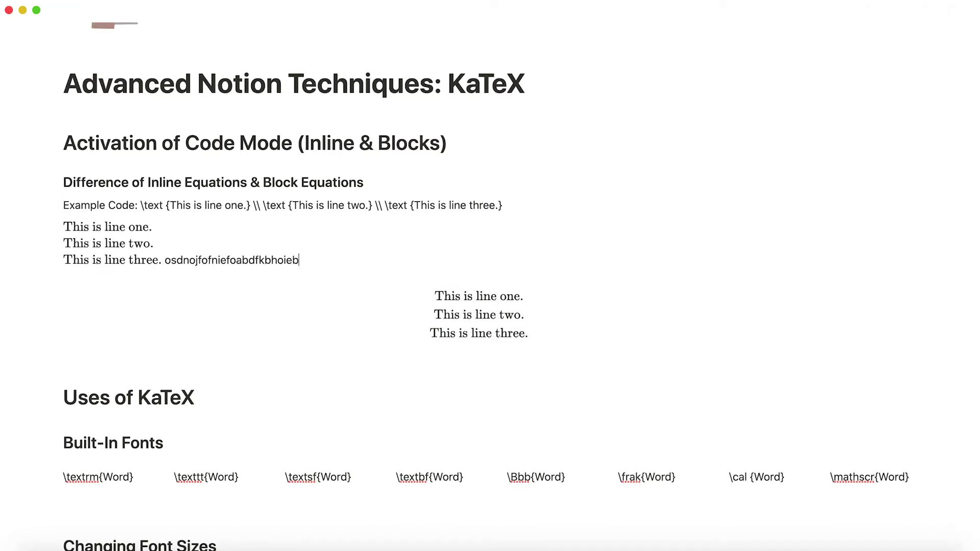
key("BackSpace")
key("BackSpace")
key("BackSpace")
key("BackSpace")
key("BackSpace")
key("BackSpace")
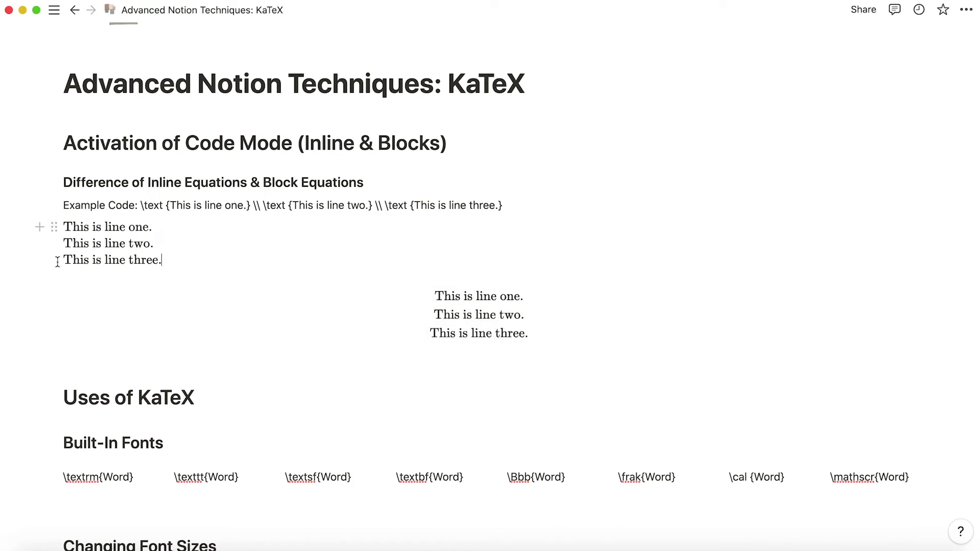
Step: Reopen the inline equation's code for viewing and close it without edits
left_click(159, 242)
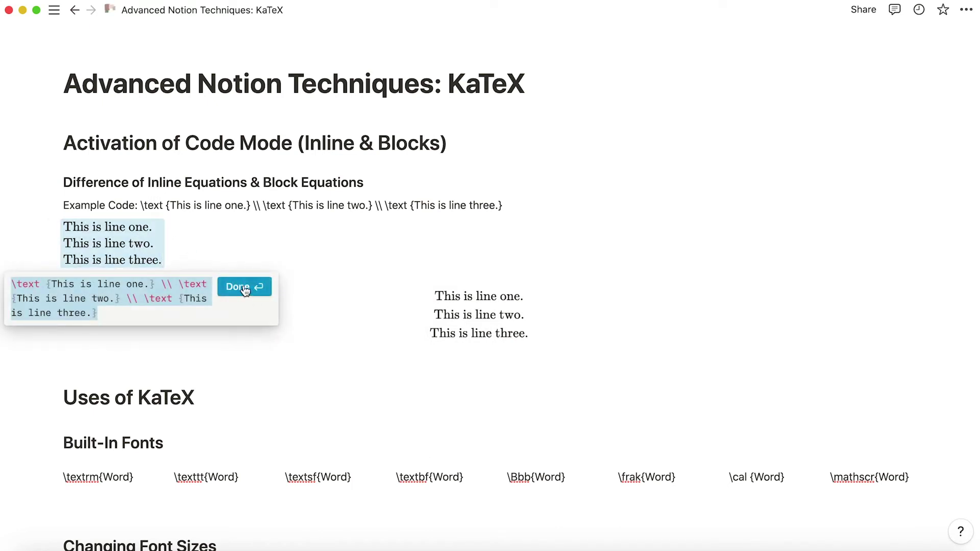
key("Return")
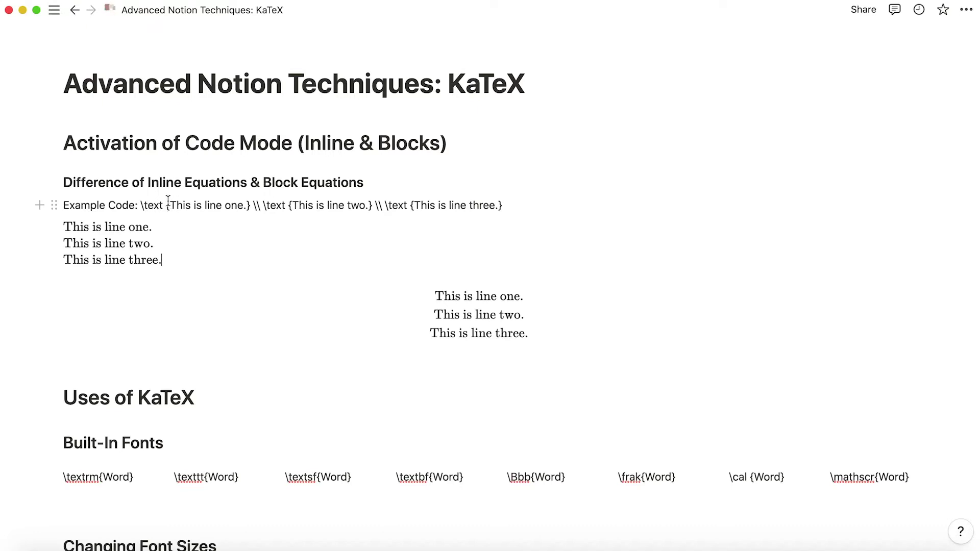
Step: Try removing the \\ line break between the first two lines in the inline equation's code, and put it back
double_click(256, 209)
left_click(259, 210)
left_click(174, 237)
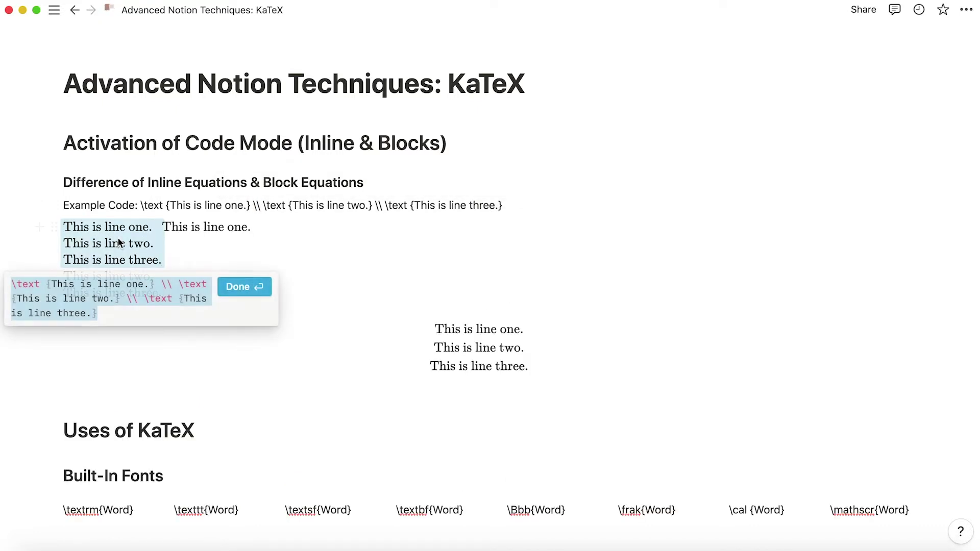
left_click(174, 284)
key("BackSpace")
key("BackSpace")
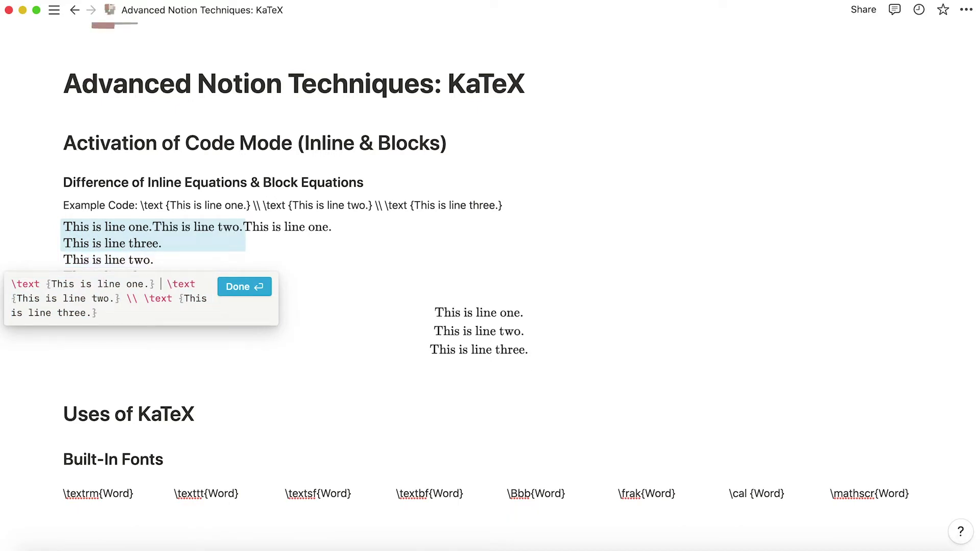
type("\\\\")
left_click(225, 289)
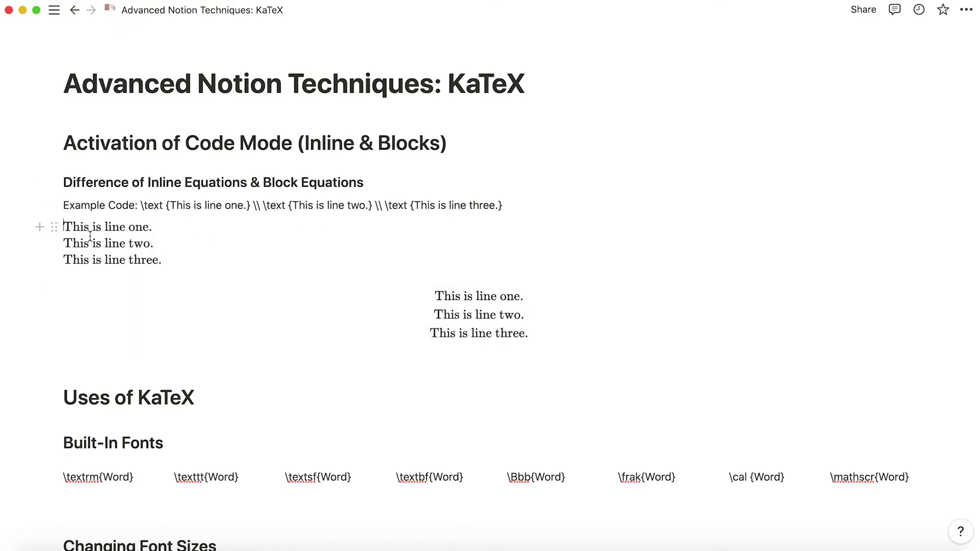
Step: Try turning the block that holds the three-line inline equation into a block equation, and undo the conversion
left_click(111, 241)
left_click(247, 188)
left_click(186, 185)
left_click(55, 224)
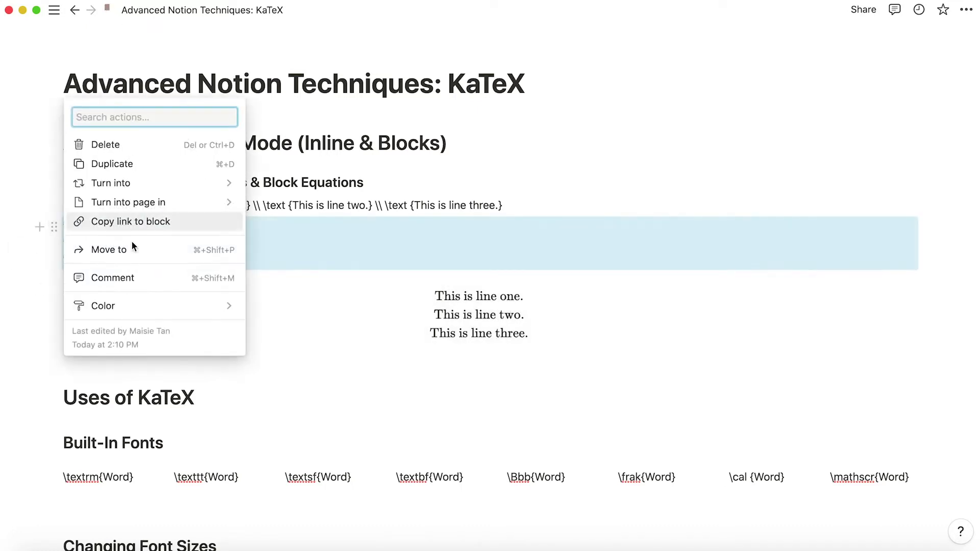
mouse_move(192, 184)
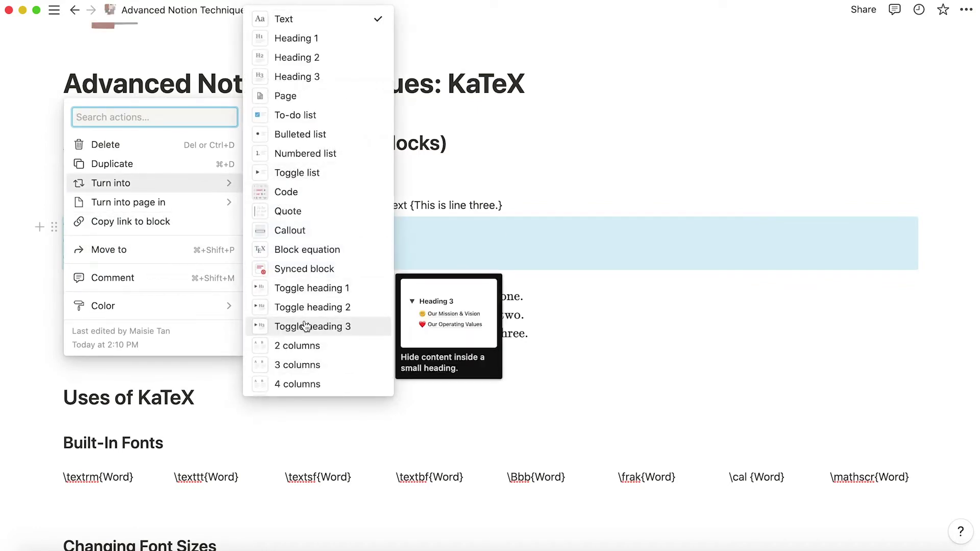
left_click(312, 249)
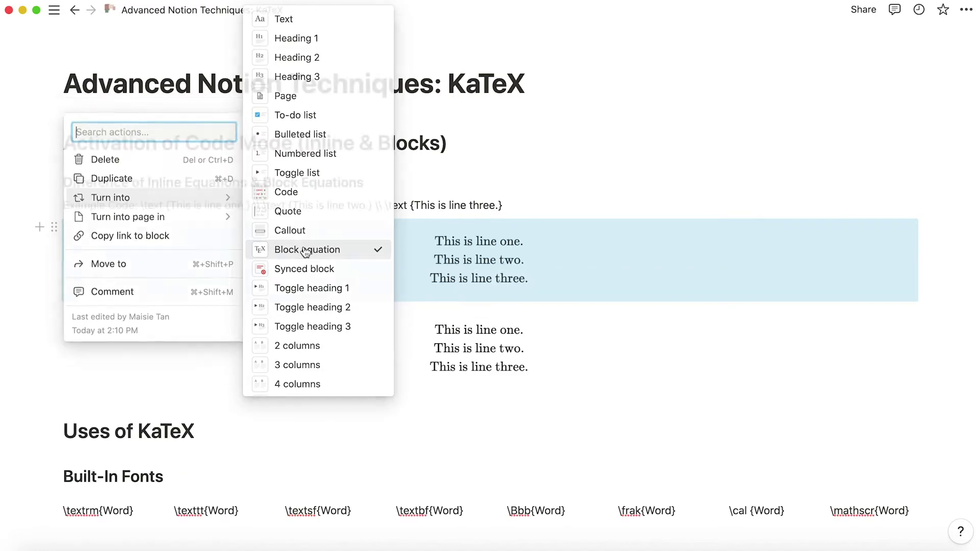
key("super+z")
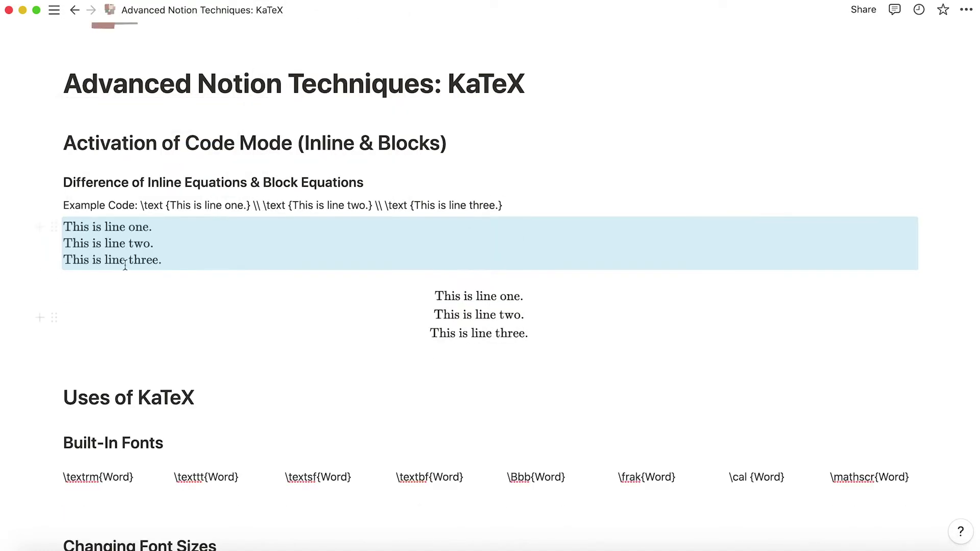
key("Return")
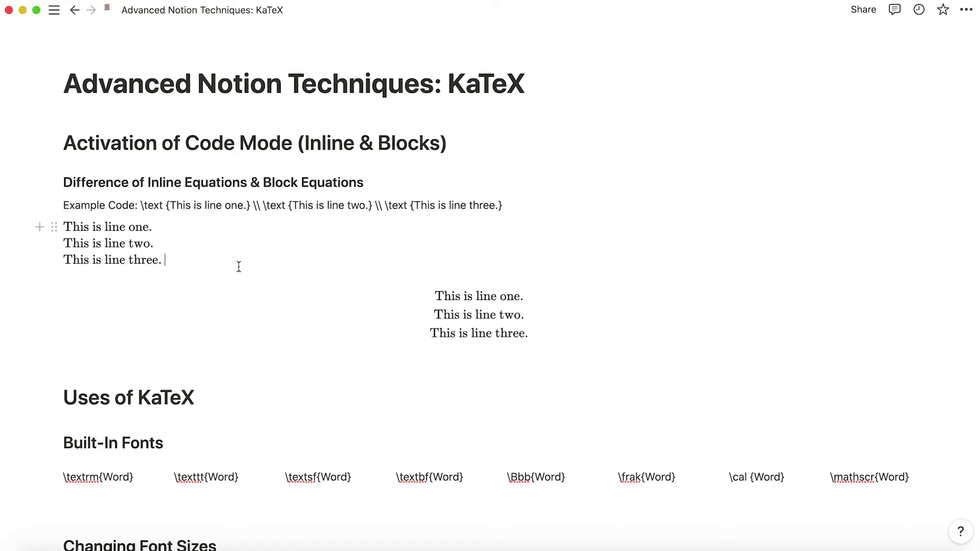
Step: Under Built-In Fonts, add an inline equation with the code \textrm{Word} on a new line below its code sample
scroll(279, 314, "down", 3)
scroll(279, 313, "up", 3)
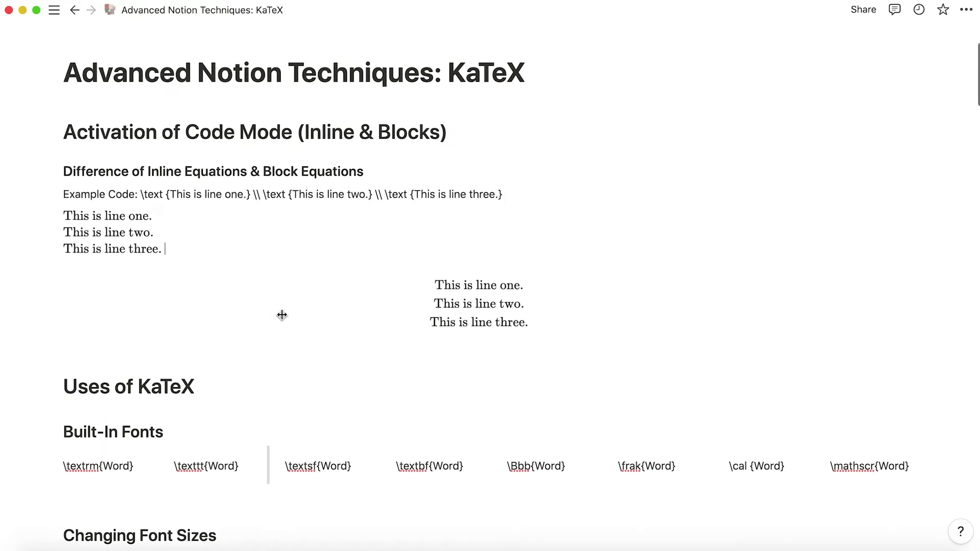
scroll(328, 245, "down", 3)
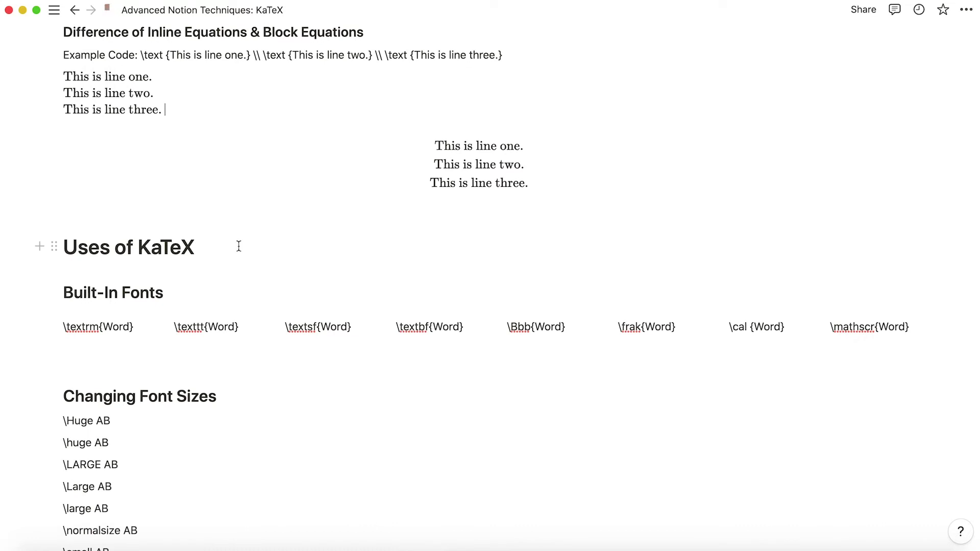
scroll(88, 302, "down", 2)
left_click_drag(135, 251, 64, 253)
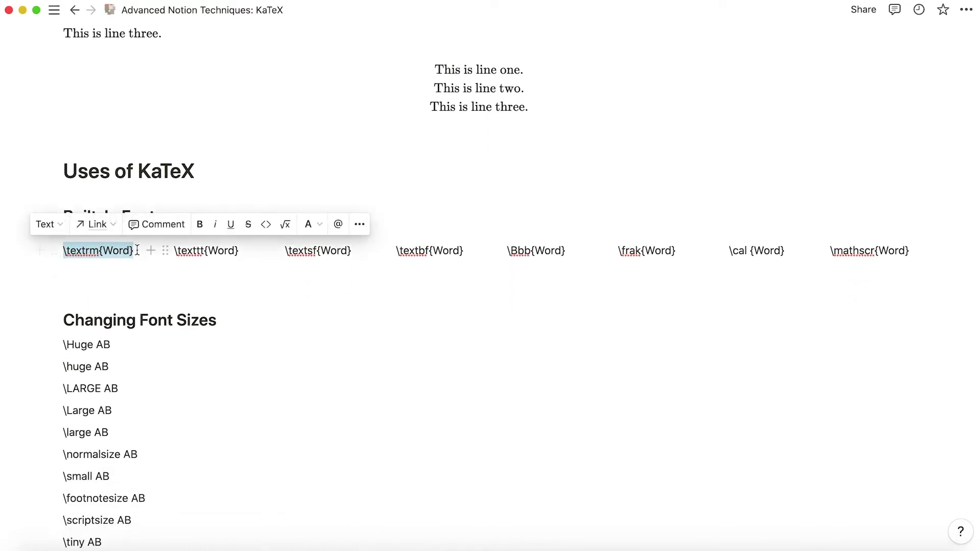
key("Right")
key("Return")
type("$")
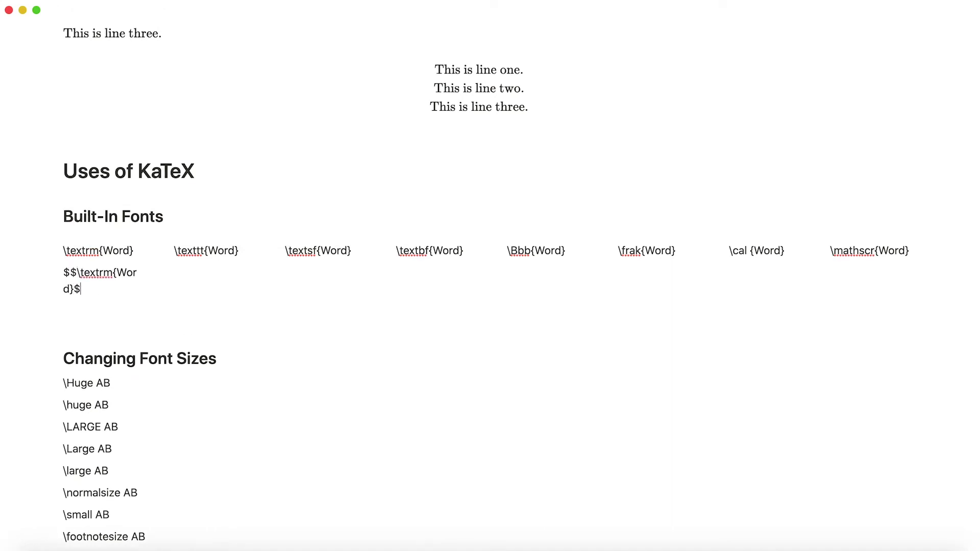
type("$")
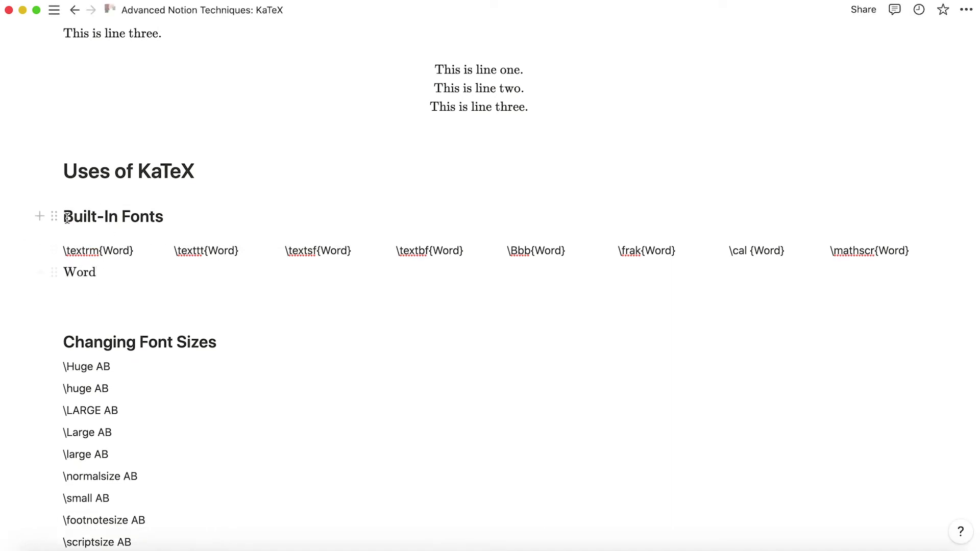
Step: Add an inline equation with the code \texttt{Word} on a new line below the \texttt sample
left_click_drag(174, 250, 243, 251)
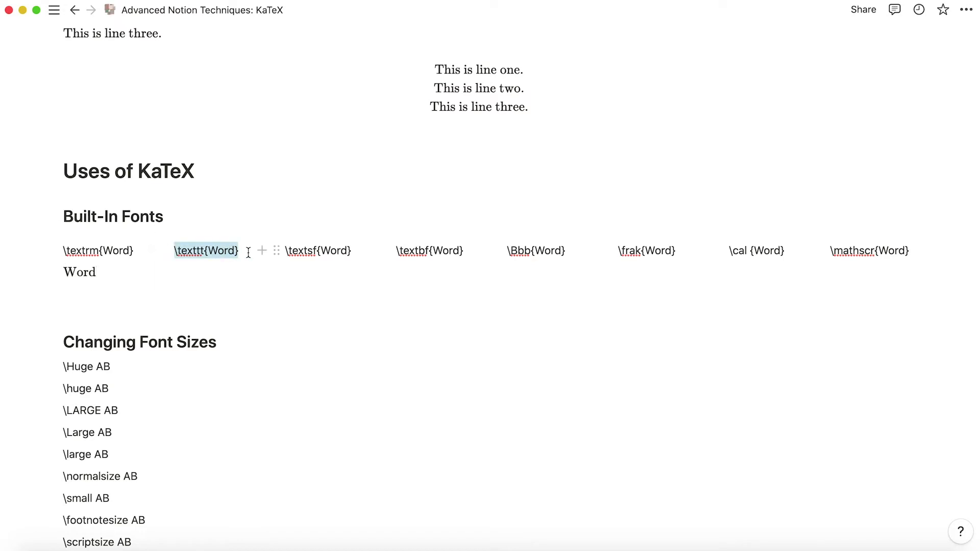
key("Right")
key("Return")
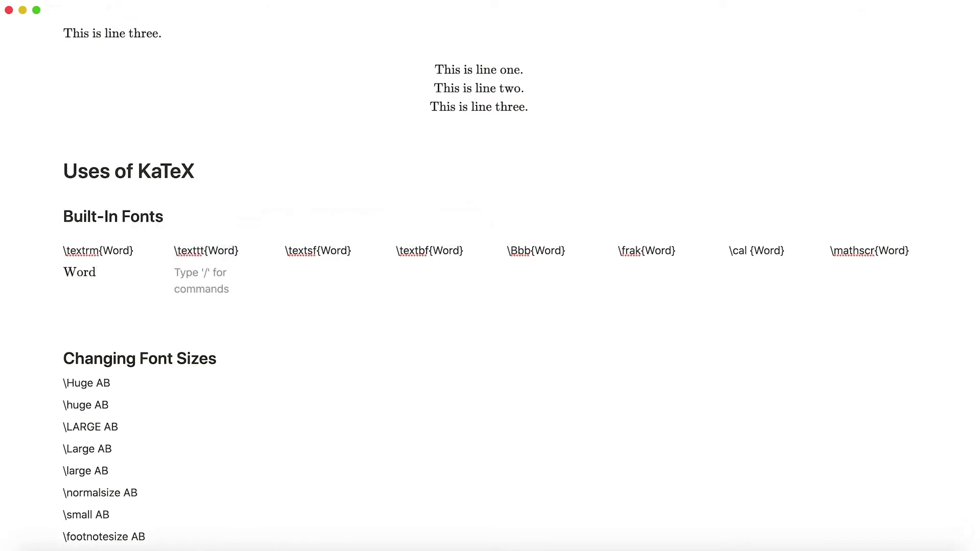
type("$$")
key("super+v")
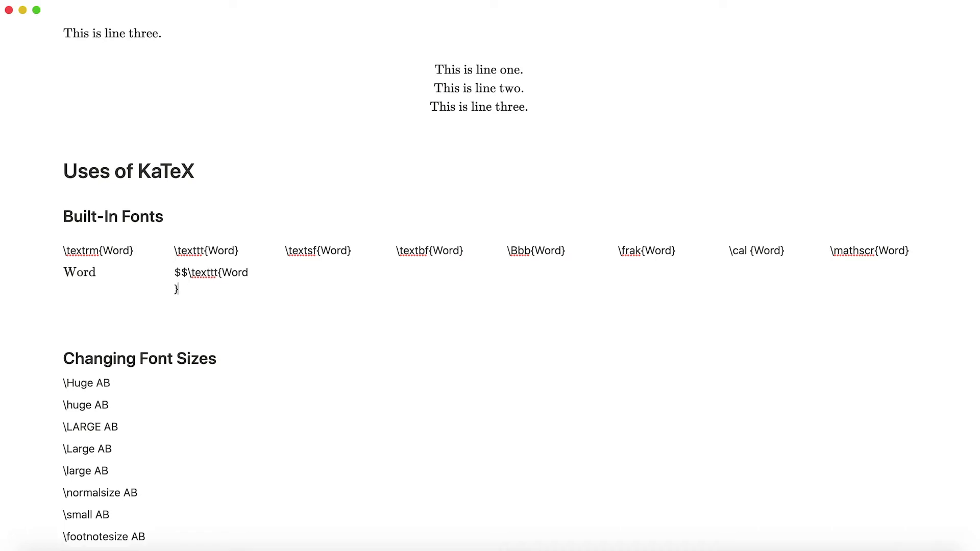
type("$$")
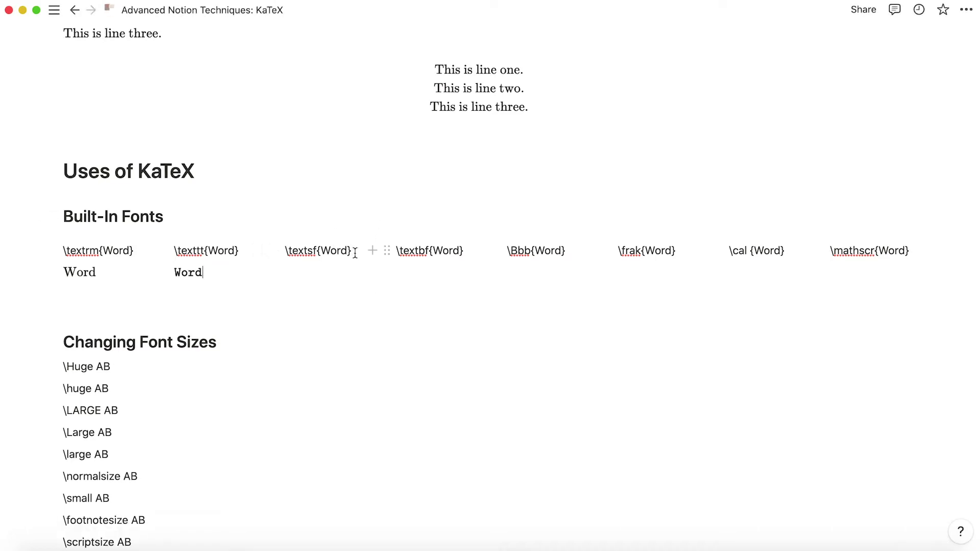
Step: Add an inline equation with the code \textsf{Word} on a new line below the \textsf sample
left_click_drag(352, 250, 286, 253)
key("Right")
key("Return")
type("$$")
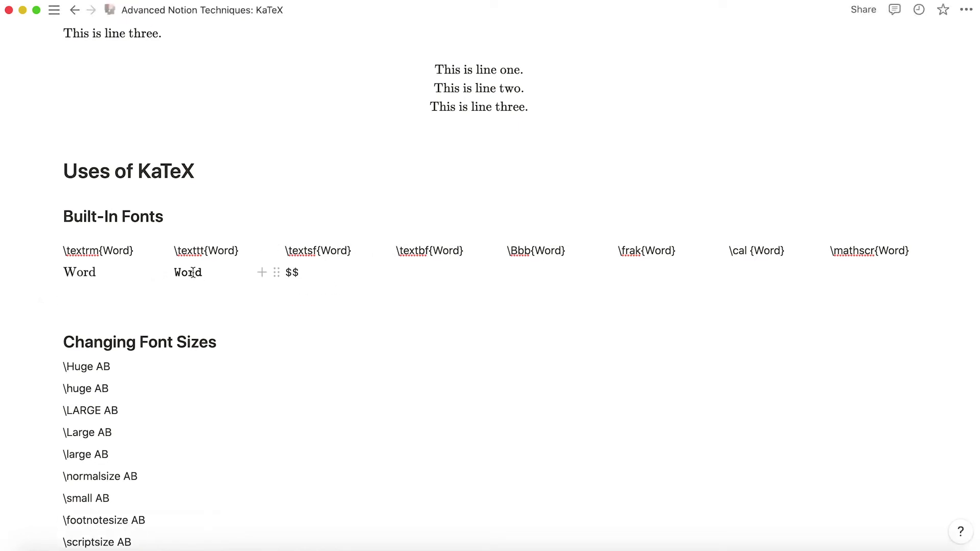
key("super+v")
type("$$")
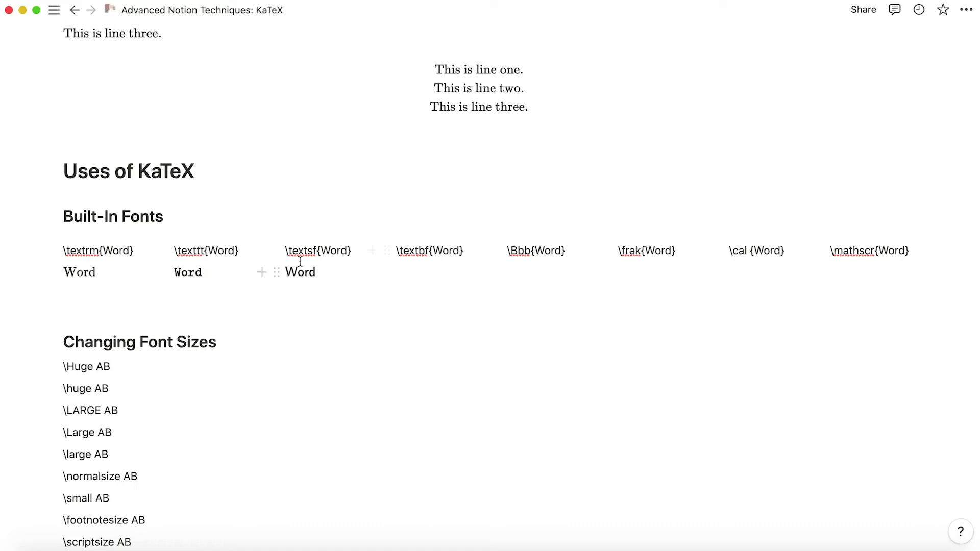
Step: Below the \textbf sample, insert the copied \textsf code, change it to \textbf{Word} and make it an inline equation
left_click(403, 272)
type("$$")
key("super+v")
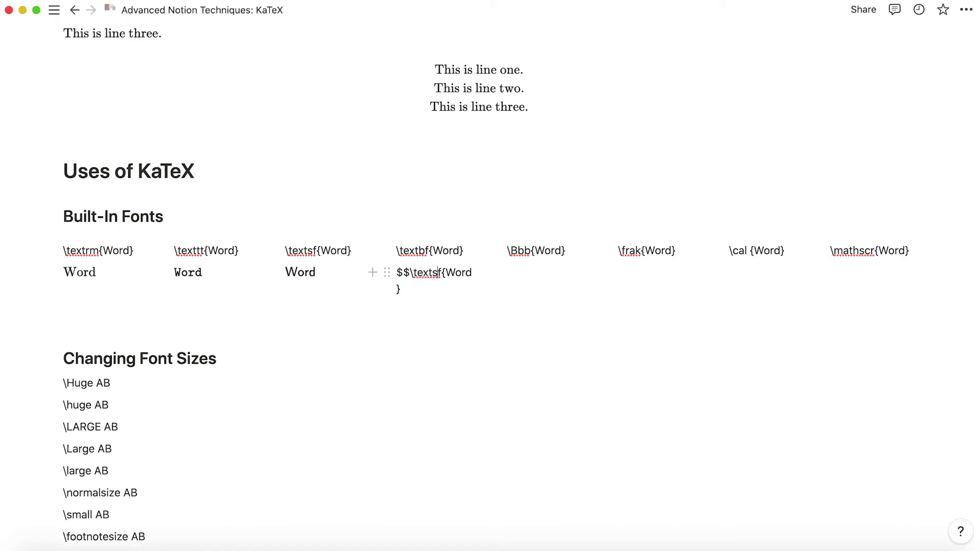
left_click(438, 273)
key("BackSpace")
type("b")
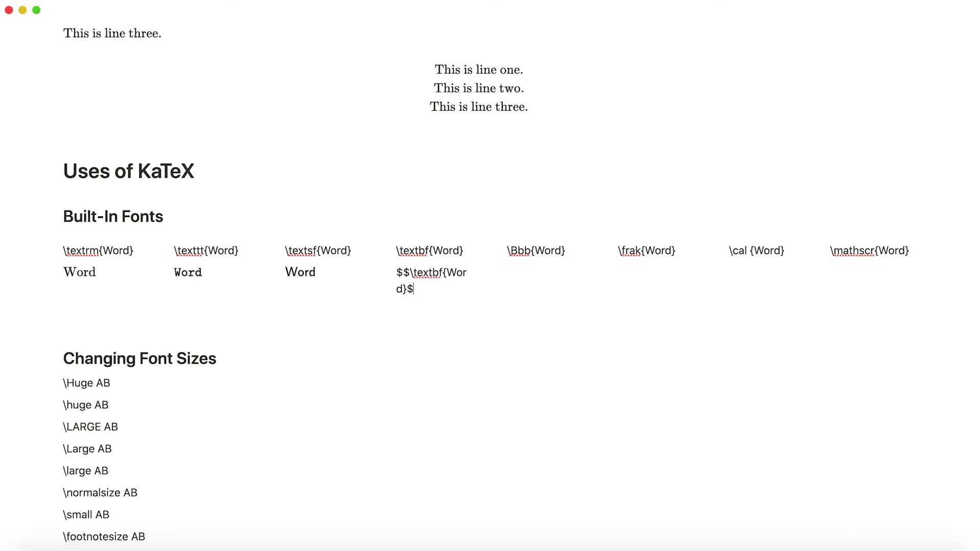
type("$")
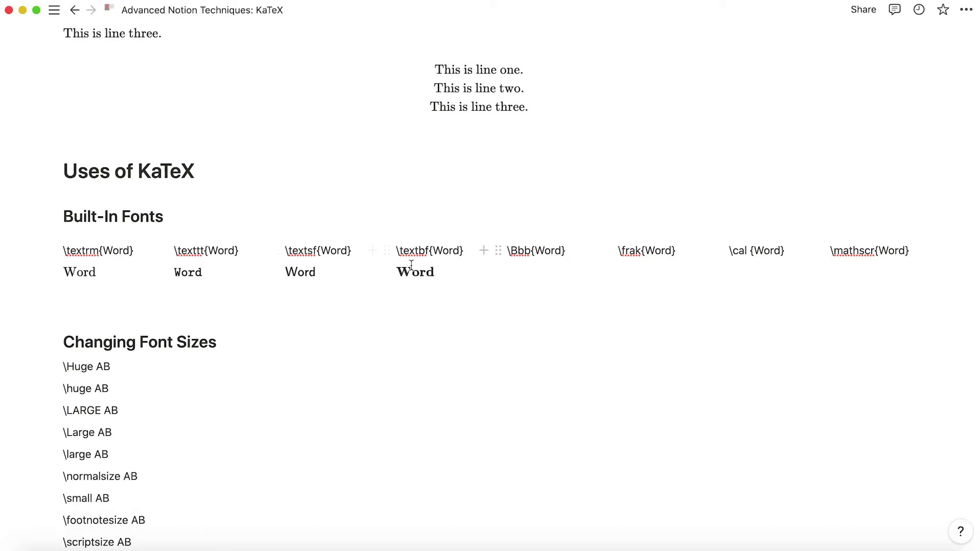
Step: Add an inline equation with the copied code \Bbb{Word} on a new line below the \Bbb sample
left_click_drag(562, 254, 509, 252)
key("super+c")
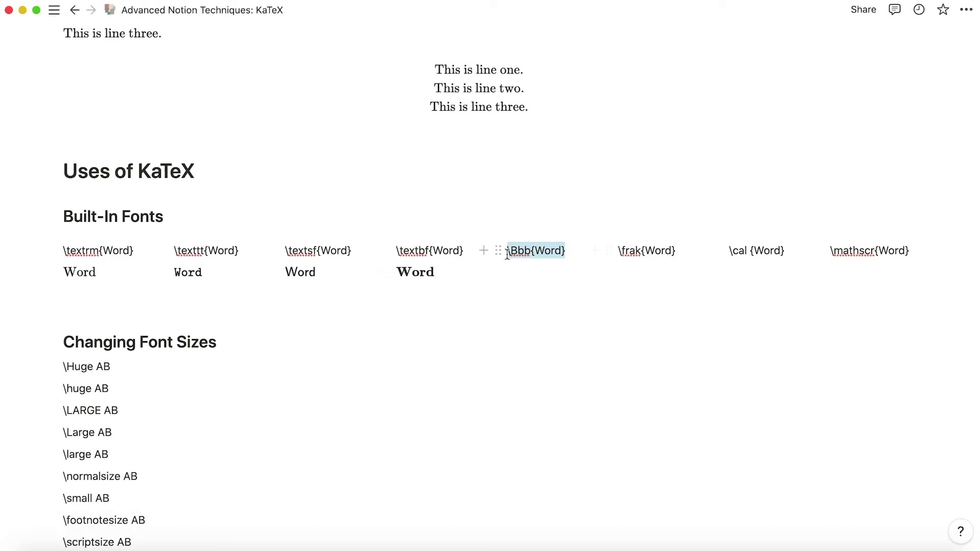
left_click(567, 254)
key("Return")
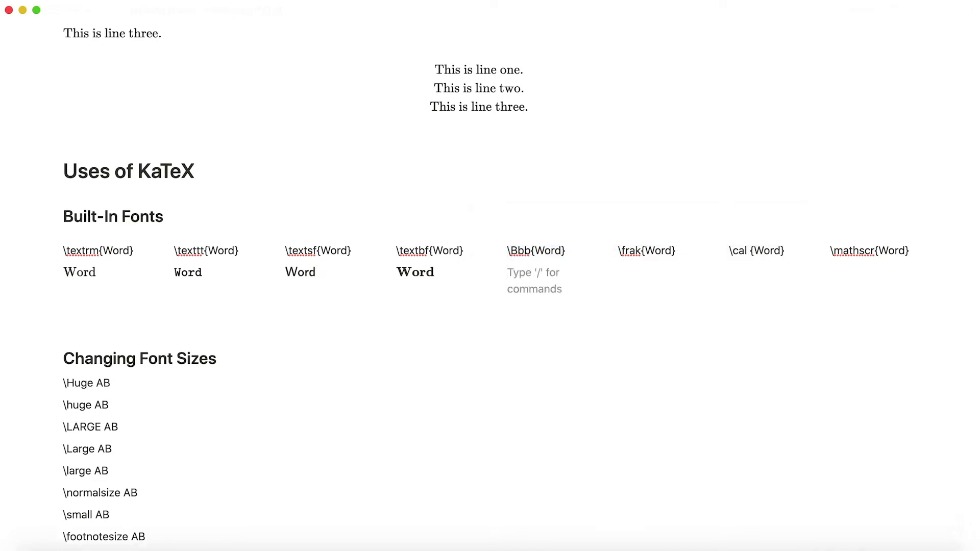
type("$$")
key("super+v")
type("$")
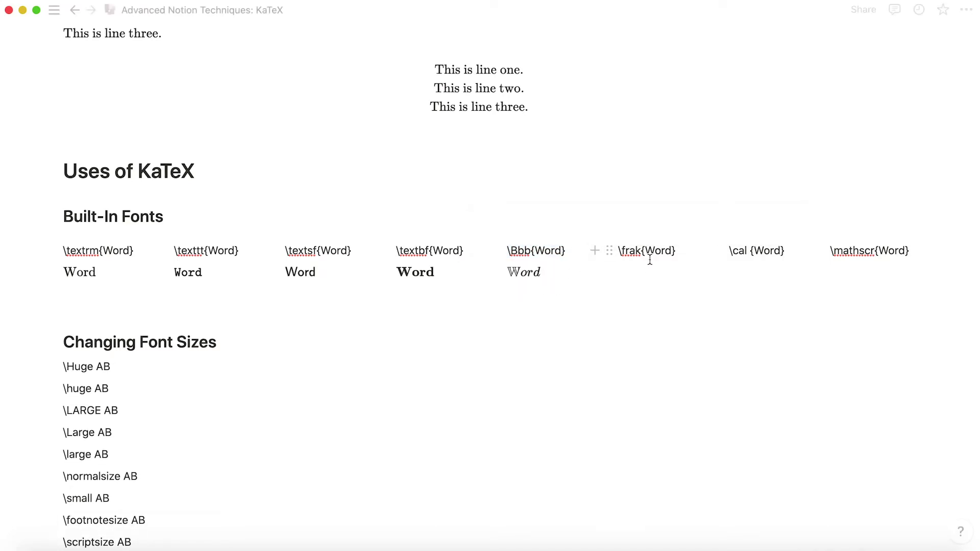
left_click(525, 273)
key("Escape")
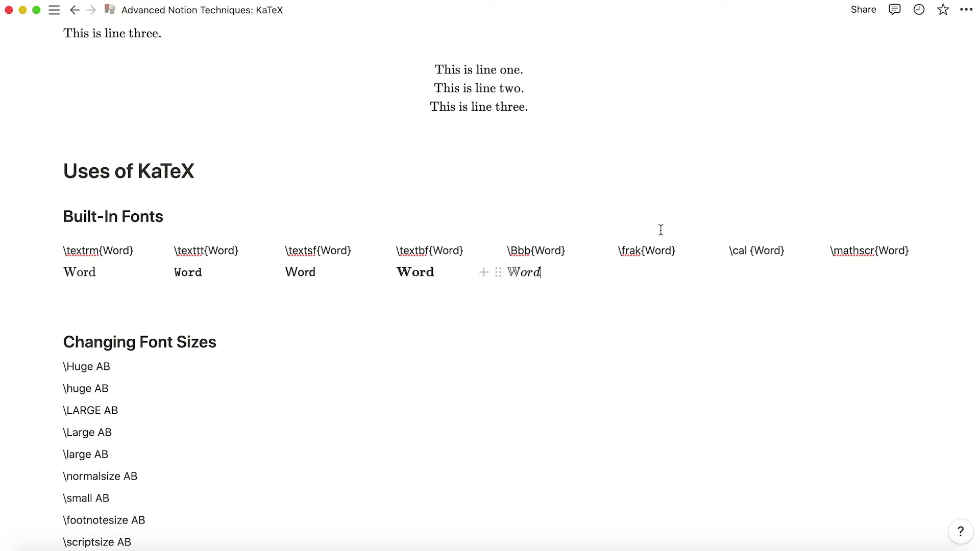
Step: Add an inline equation with the copied code \frak{Word} on a new line below the \frak sample
left_click_drag(681, 250, 610, 251)
key("super+c")
left_click(690, 256)
key("Return")
type("$$")
key("super+v")
type("$$")
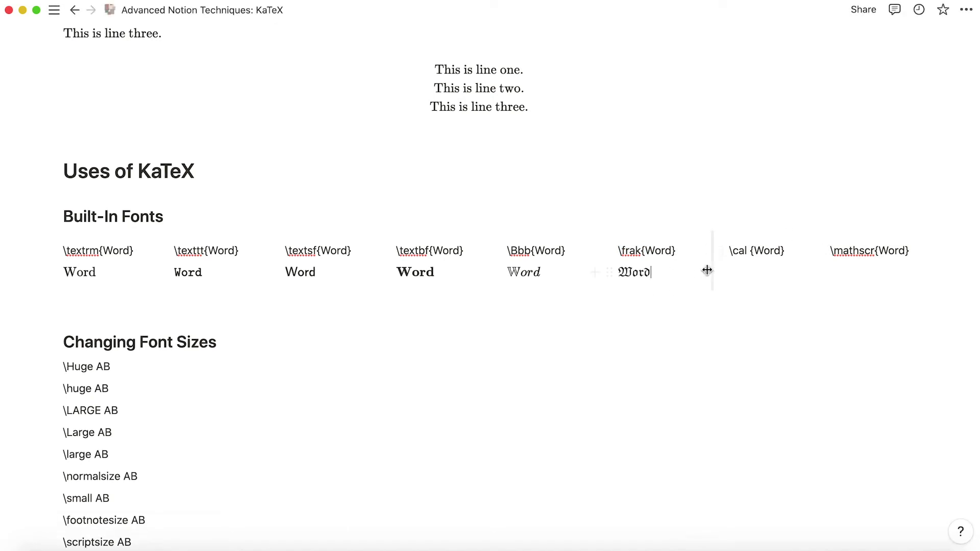
Step: Add an inline equation with the copied code \cal {Word} on a new line below the \cal sample
left_click_drag(787, 253, 730, 255)
key("super+c")
left_click(790, 255)
key("Return")
type("$$")
key("super+v")
type("$$")
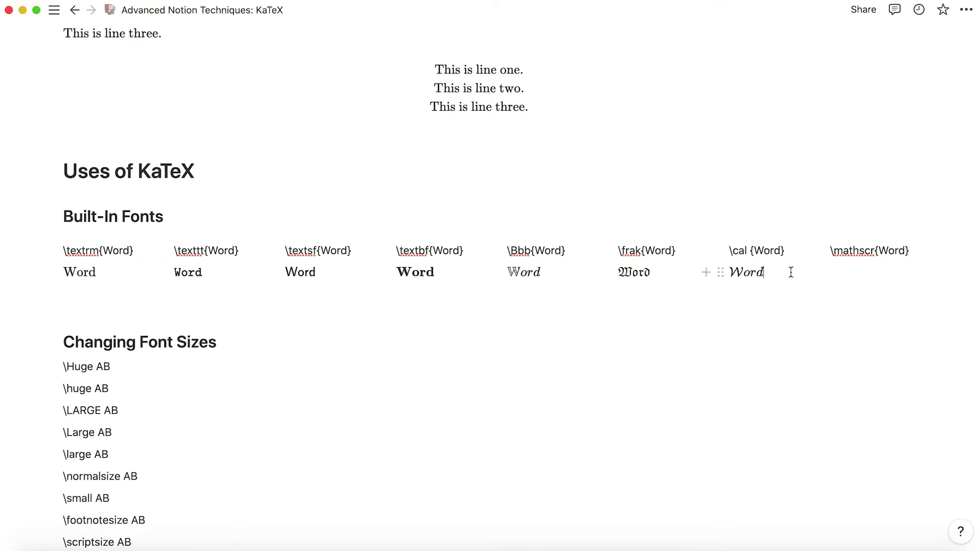
Step: Add an inline equation with the code \mathscr{Word} on a new line below the \mathscr sample
left_click_drag(907, 251, 832, 253)
left_click(919, 249)
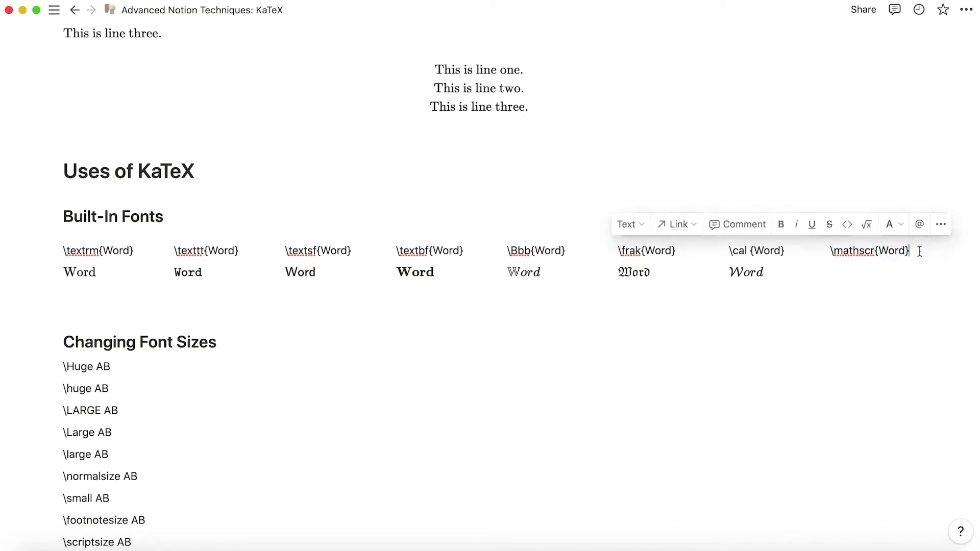
key("Return")
type("$$")
type("\\mathscr{Word}")
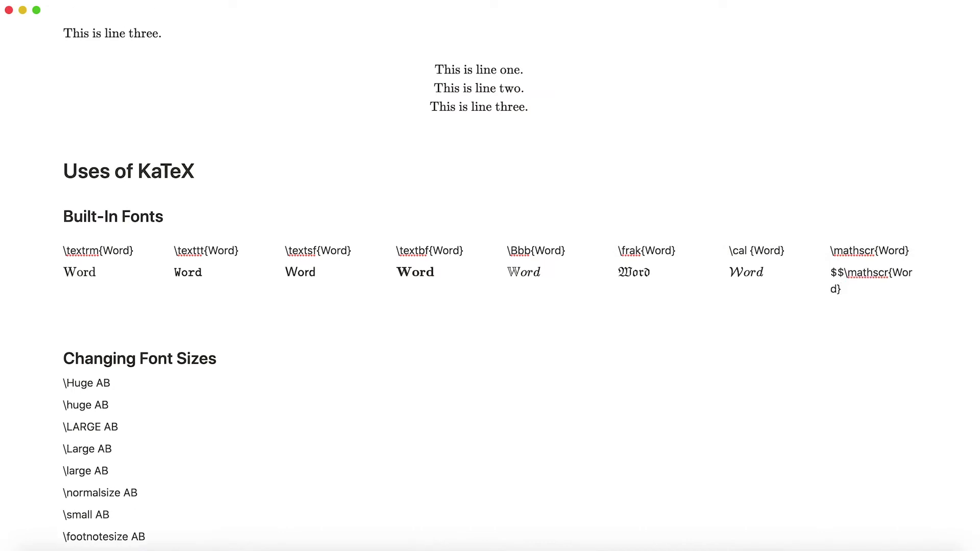
type("$$")
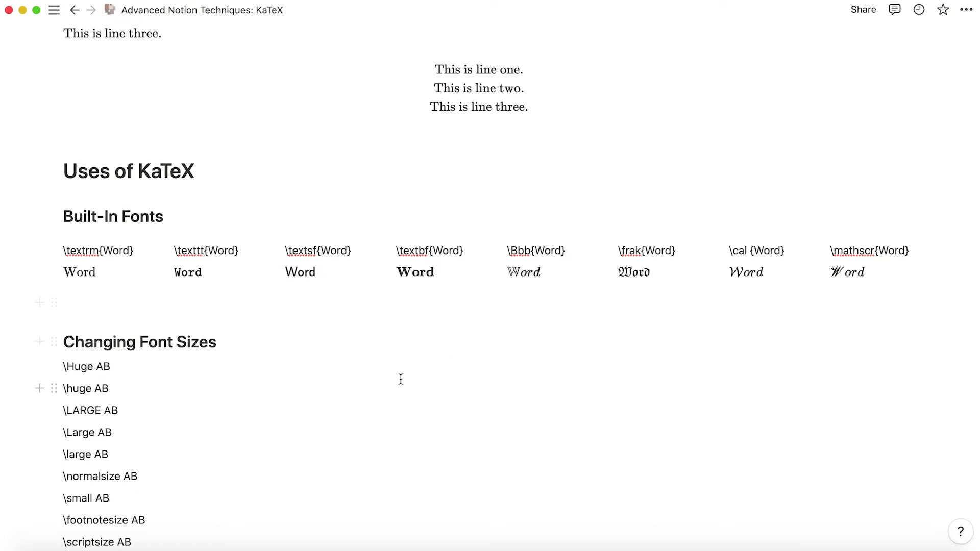
Step: Convert the \Huge AB line under Changing Font Sizes into an inline equation
scroll(401, 379, "down", 4)
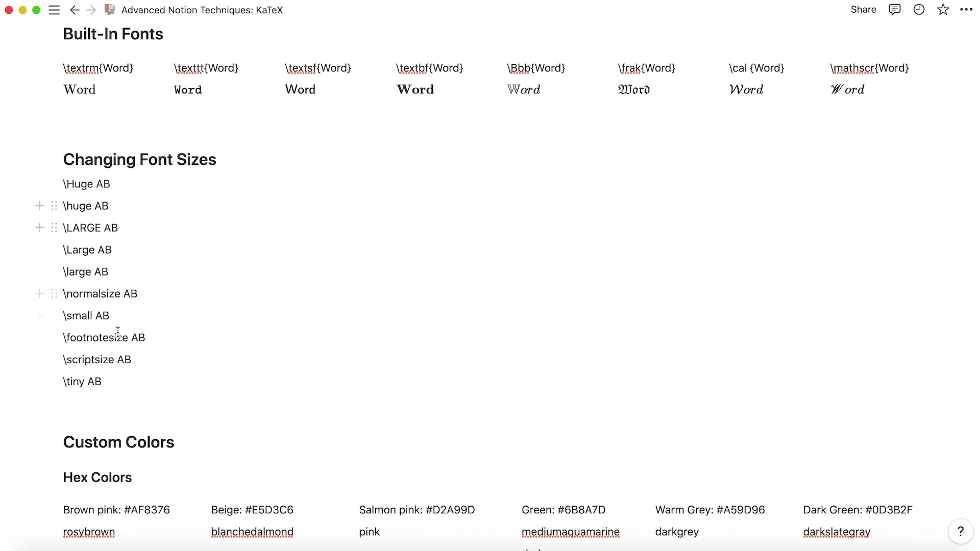
scroll(202, 180, "up", 3)
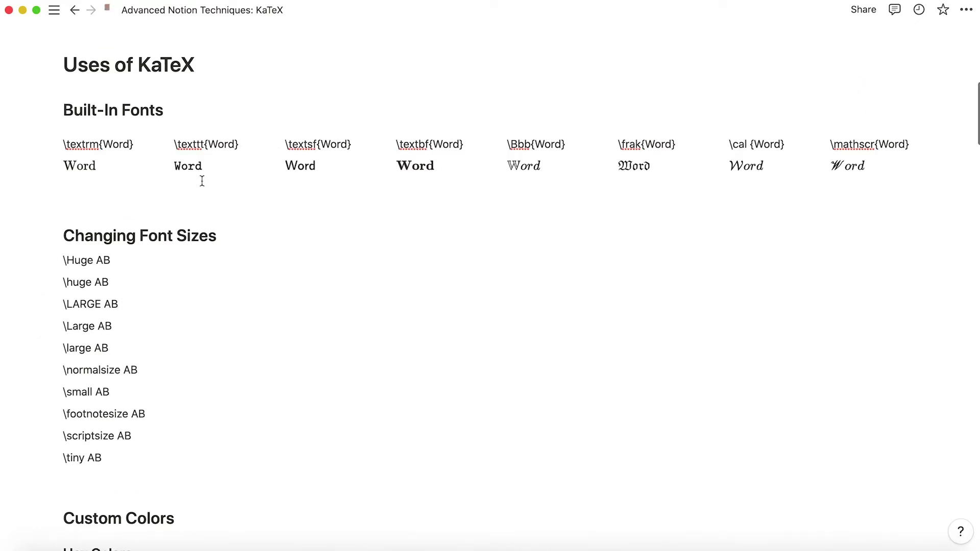
mouse_move(125, 287)
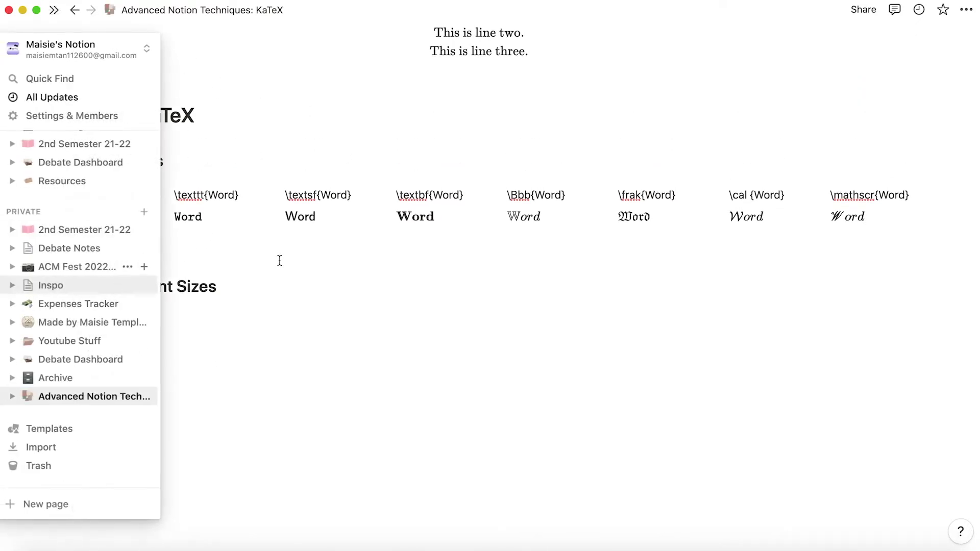
scroll(221, 286, "down", 3)
left_click_drag(99, 228, 113, 228)
left_click(145, 229)
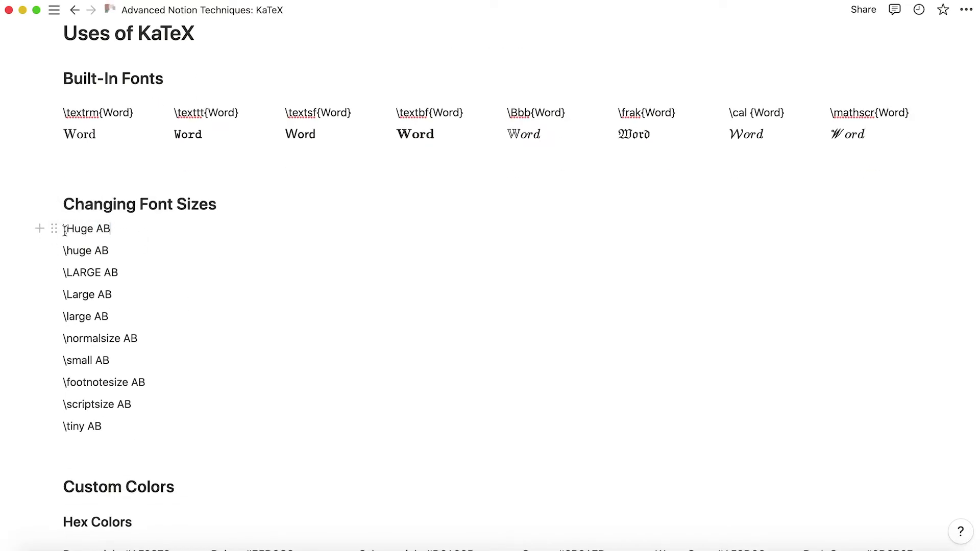
left_click(64, 230)
type("$$")
left_click(151, 228)
type("$$")
Step: Convert the \huge AB and \LARGE AB lines into inline equations
left_click(64, 266)
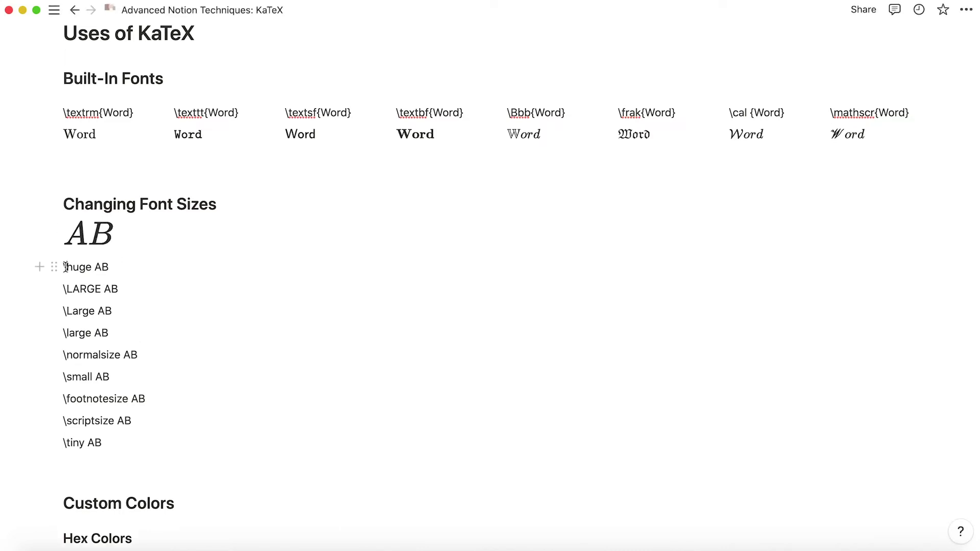
type("$$")
left_click(156, 268)
type("$$")
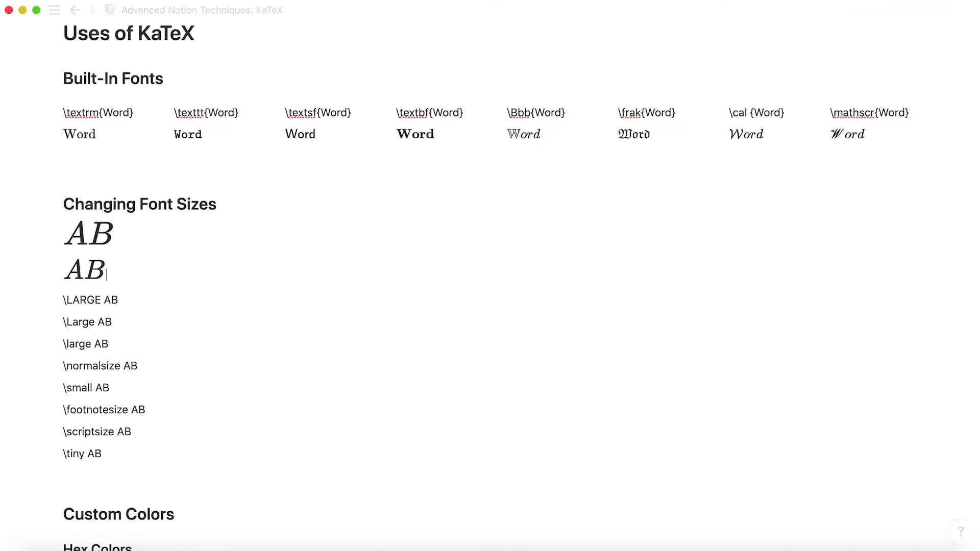
left_click(63, 300)
type("$$")
left_click(170, 296)
type("$$")
Step: Convert the \Large AB and \large AB lines into inline equations
left_click(64, 328)
type("$$")
left_click(151, 337)
type("$$")
left_click(63, 352)
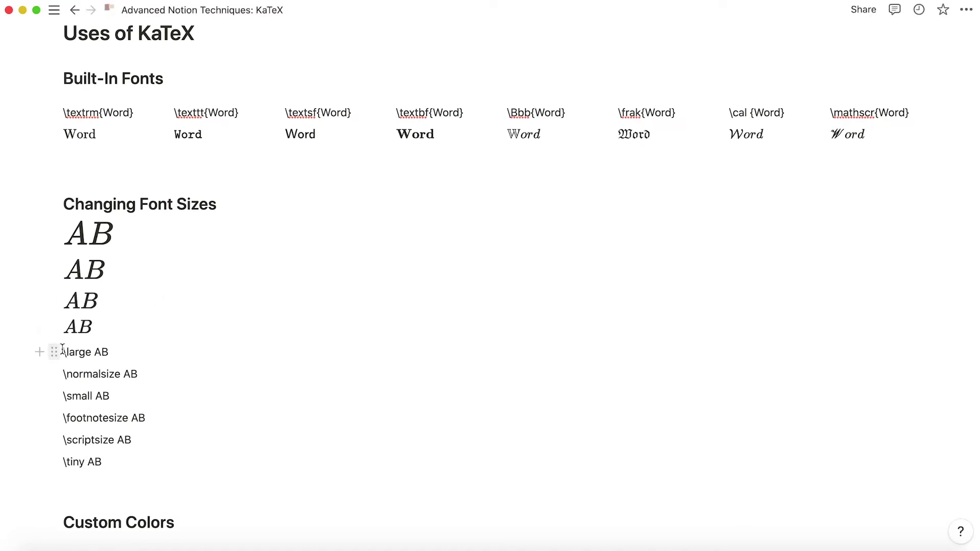
type("$$")
left_click(142, 350)
type("$$")
Step: Inspect the code of the largest AB equation under Changing Font Sizes and close it without edits
left_click(83, 206)
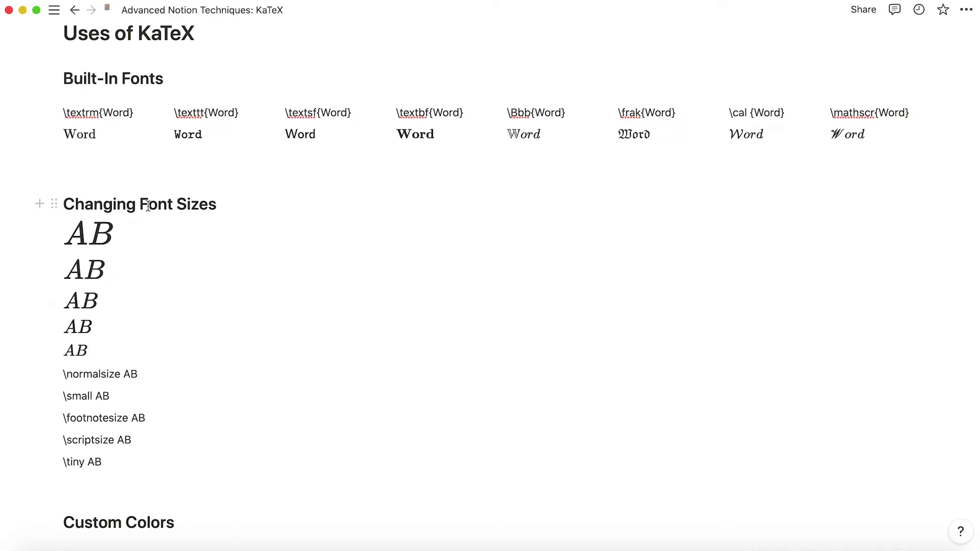
triple_click(149, 205)
left_click(112, 323)
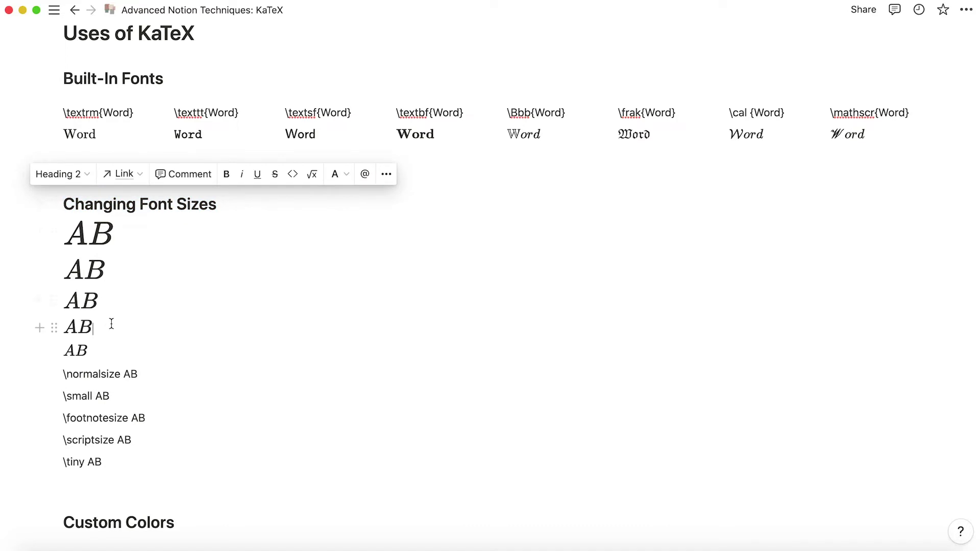
scroll(112, 275, "down", 1)
scroll(98, 191, "up", 5)
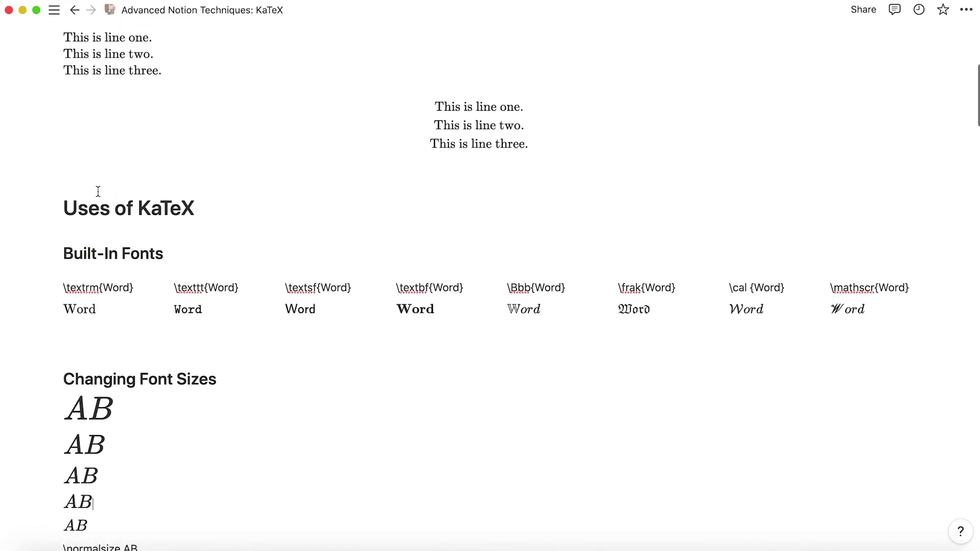
left_click(94, 406)
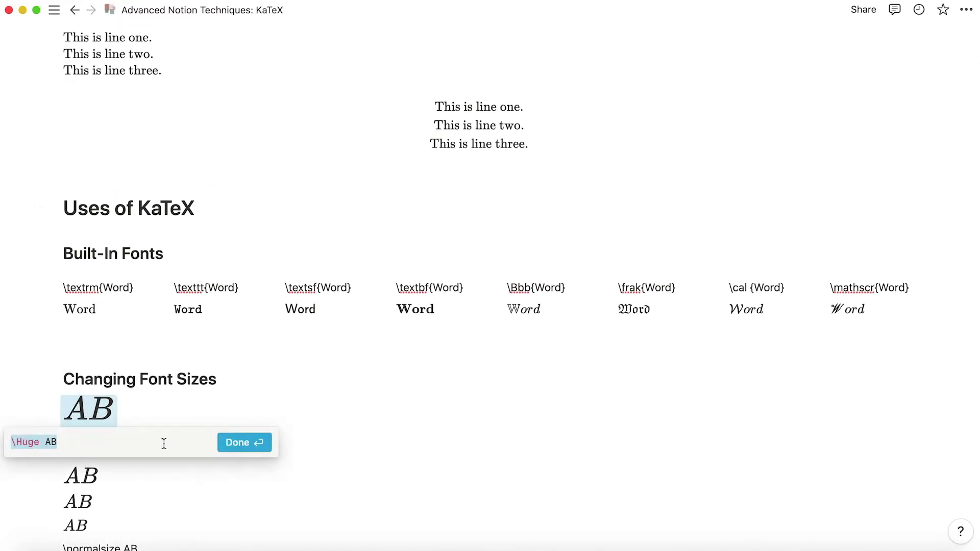
left_click(223, 445)
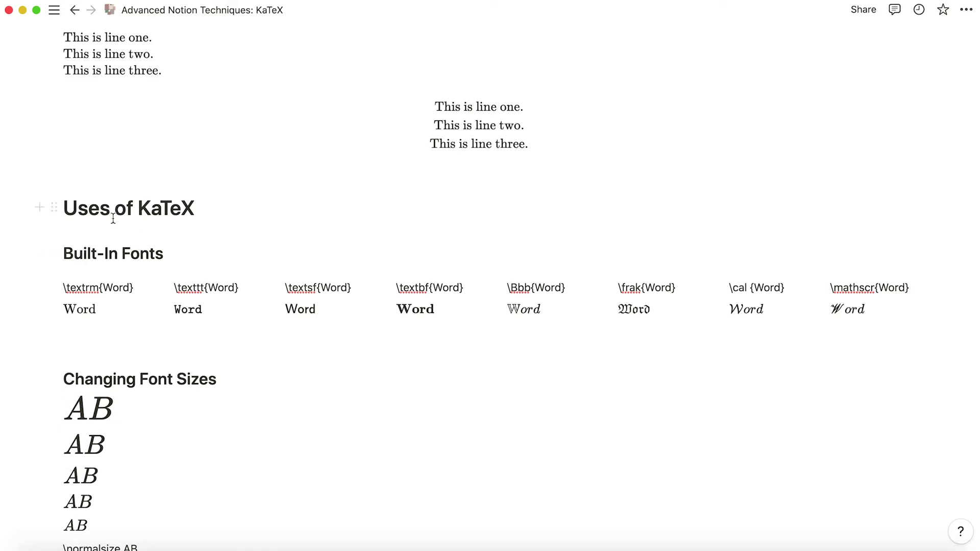
Step: Convert the \normalsize AB and \small AB lines into inline equations
scroll(123, 203, "down", 2)
scroll(165, 274, "down", 3)
left_click(64, 320)
type("$$")
key("super+Right")
type("$$")
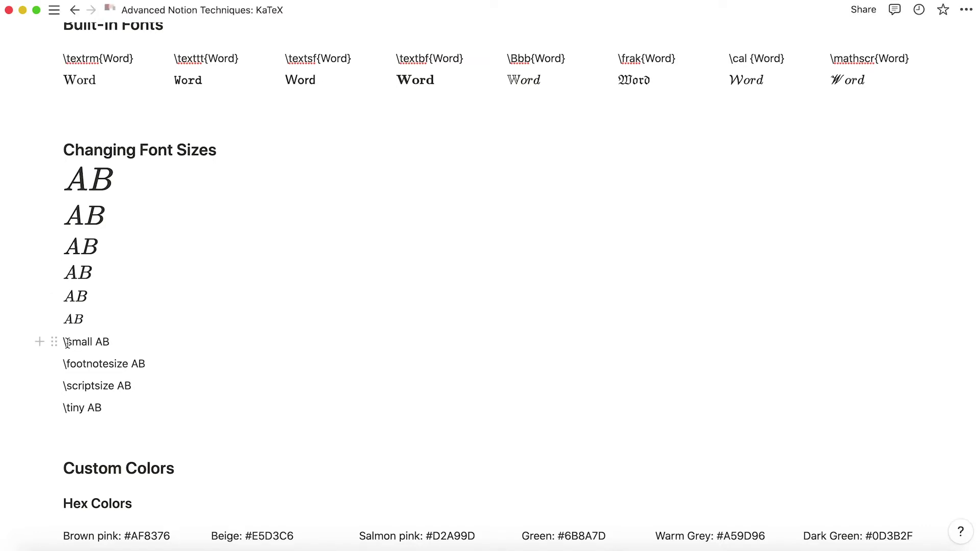
left_click(65, 342)
type("$$")
key("super+Right")
type("$$")
Step: Convert the \footnotesize AB and \scriptsize AB lines into inline equations
left_click(65, 363)
type("$$")
left_click(179, 363)
type("$$")
left_click(64, 385)
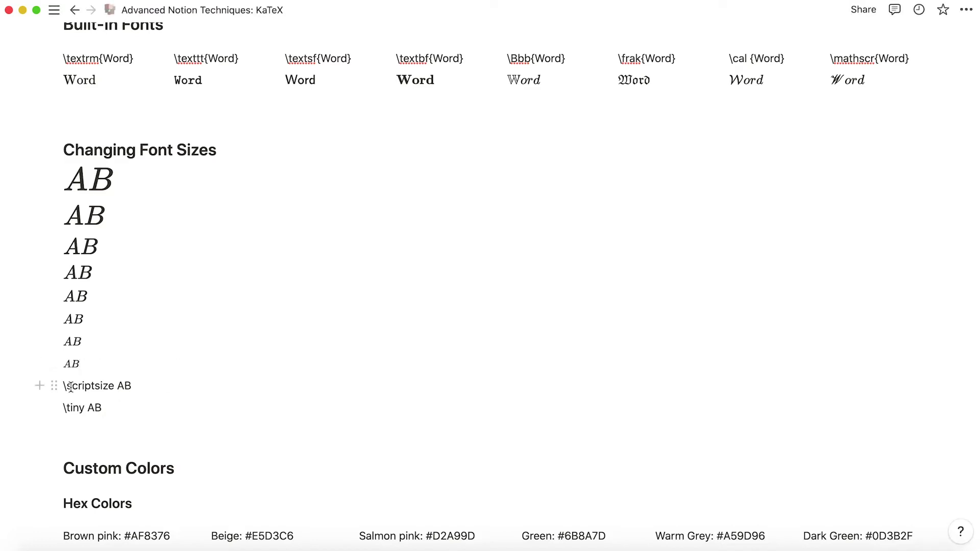
type("$$")
key("super+Right")
type("$$")
Step: Convert the \tiny AB line into an inline equation
left_click(64, 408)
type("$$")
key("super+Right")
type("$$")
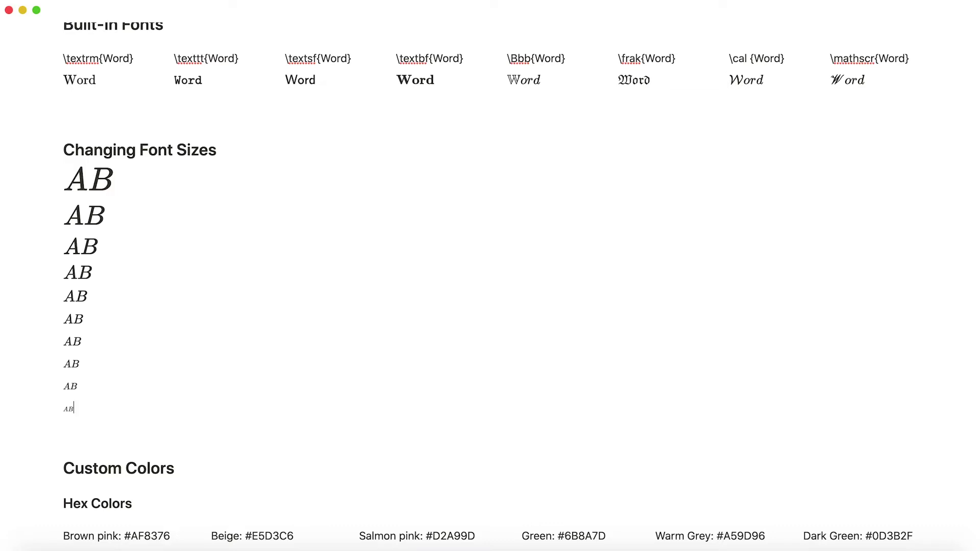
Step: Review the rendered font sizes, then compare the Custom Colors section's hex codes and colour names with the page icon's palette
left_click(95, 196)
key("Return")
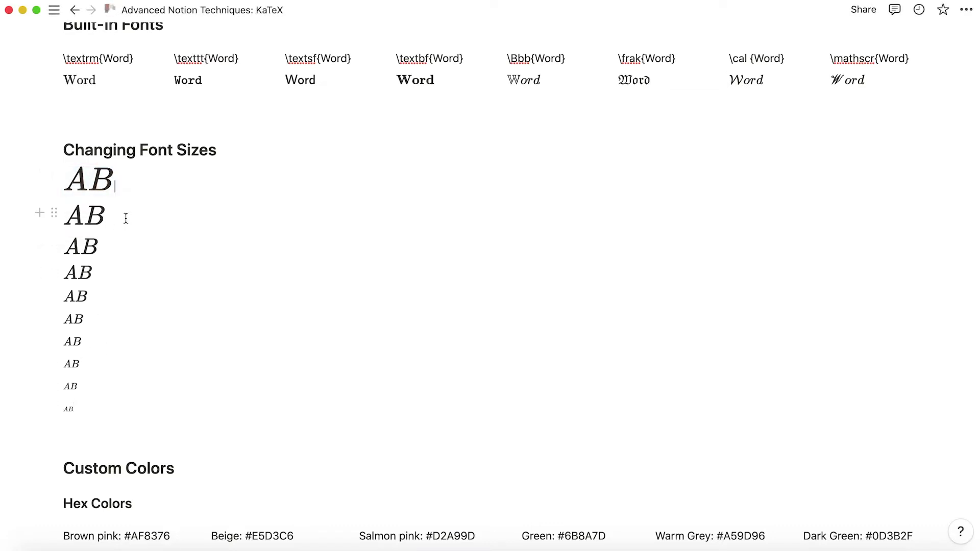
scroll(171, 309, "down", 5)
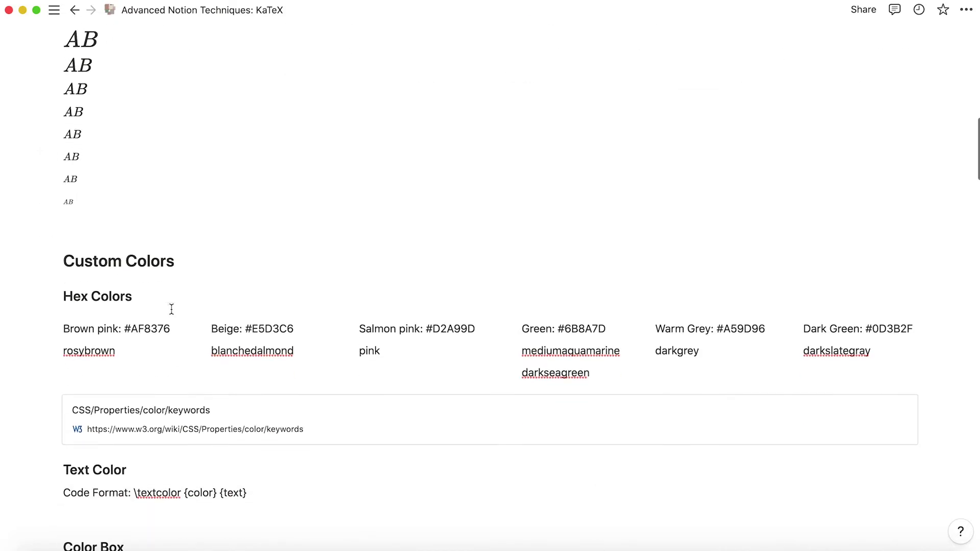
scroll(172, 309, "up", 3)
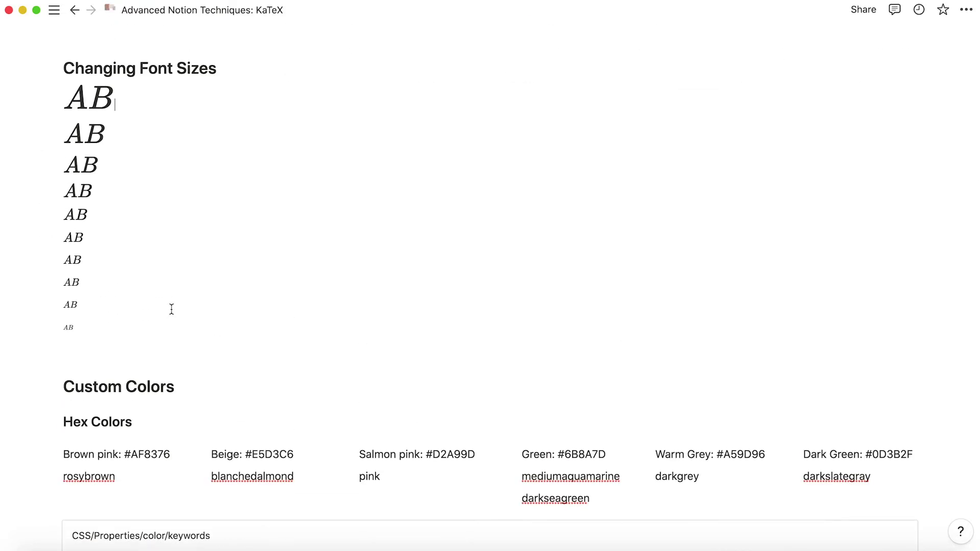
scroll(172, 309, "up", 3)
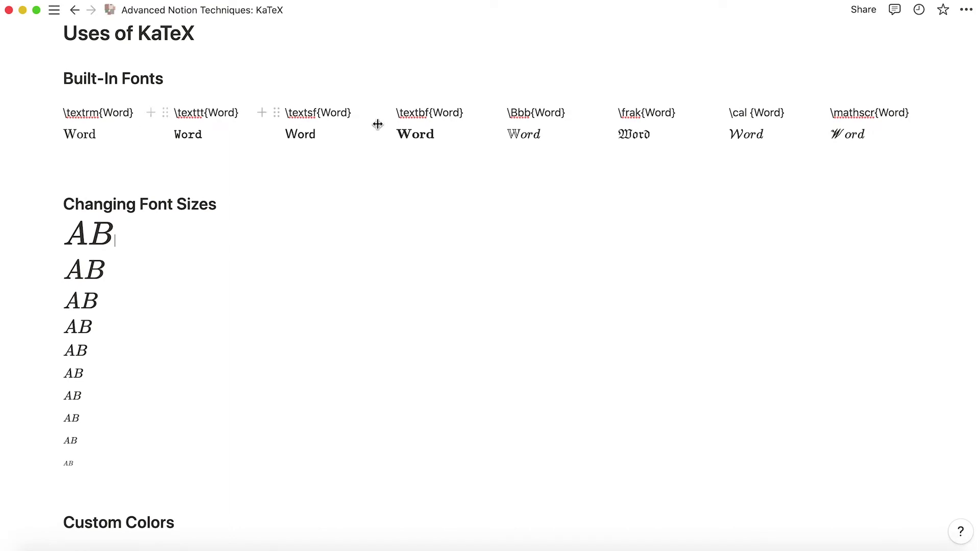
scroll(94, 328, "down", 3)
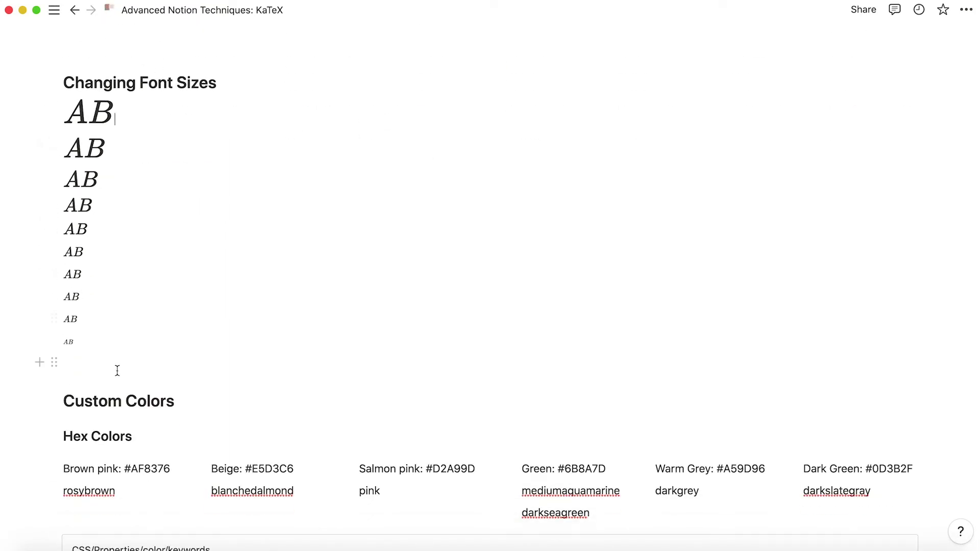
scroll(117, 371, "down", 3)
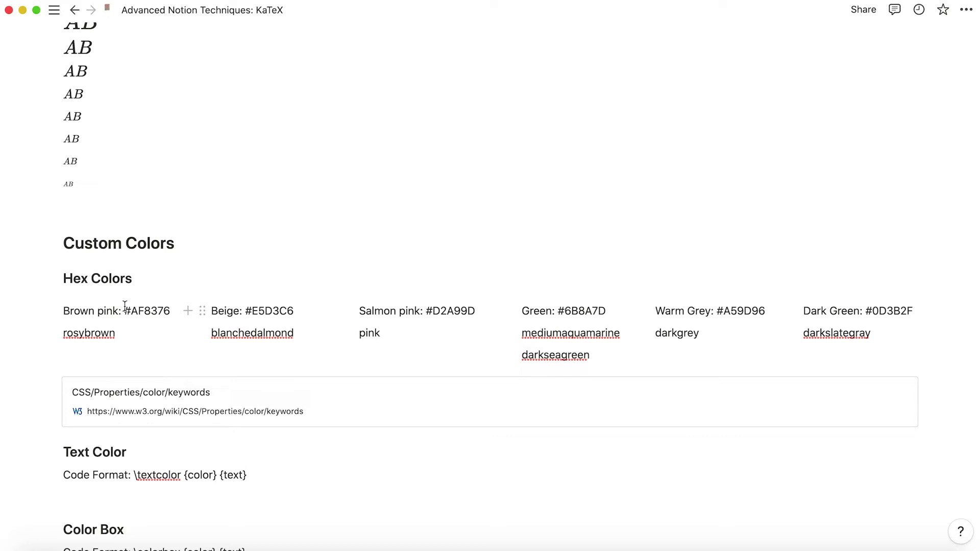
scroll(124, 305, "down", 2)
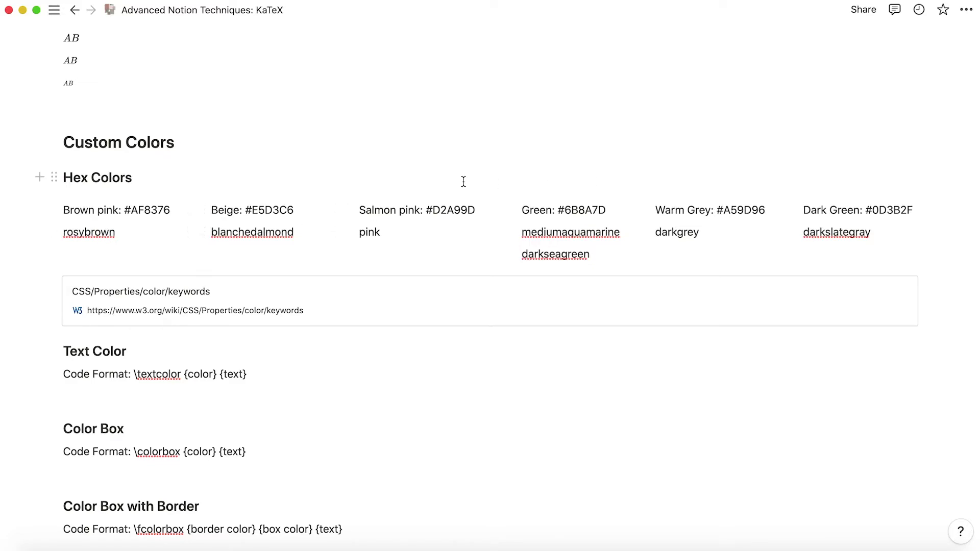
scroll(463, 182, "up", 20)
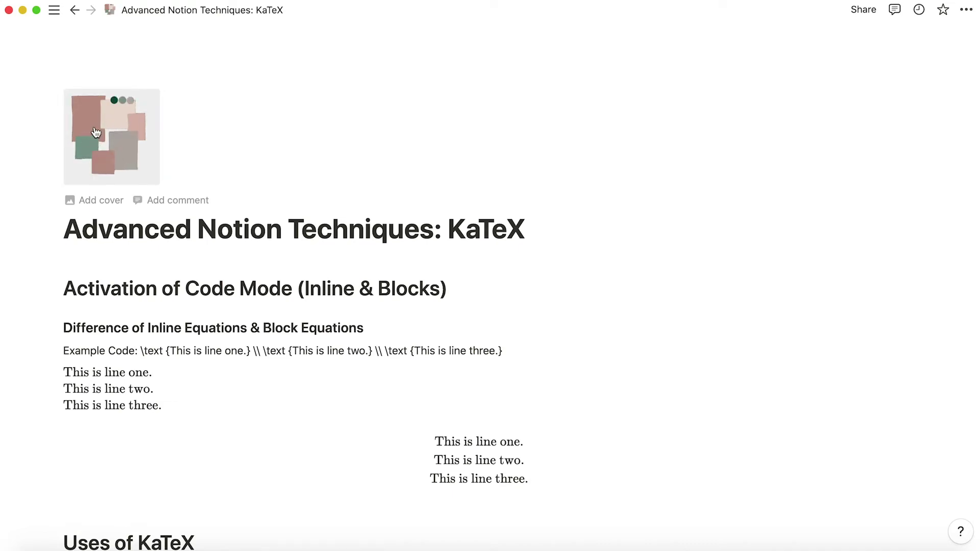
scroll(147, 217, "down", 10)
scroll(258, 188, "up", 2)
Step: Add the inline equation \textcolor {af8376} {Words} on a new line below the Text Color code format
scroll(258, 188, "down", 10)
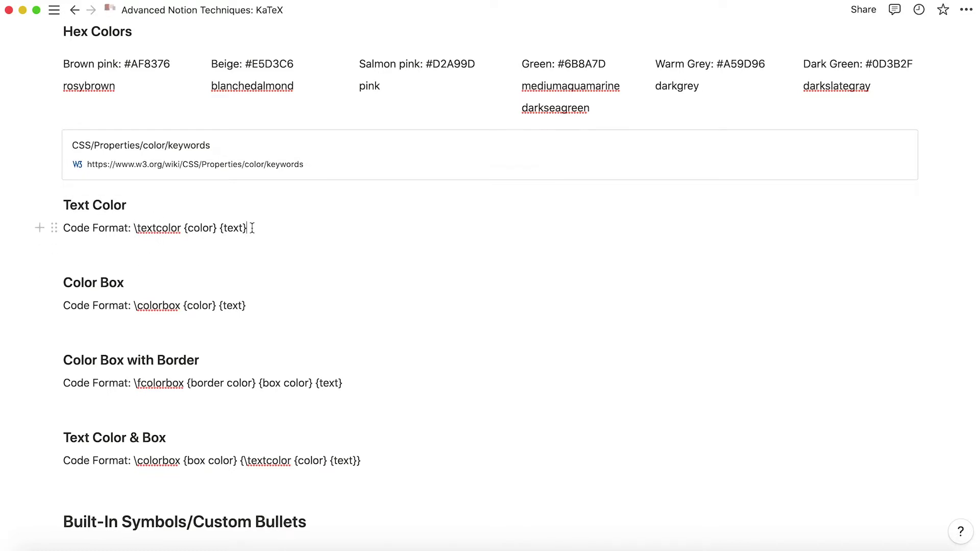
key("Return")
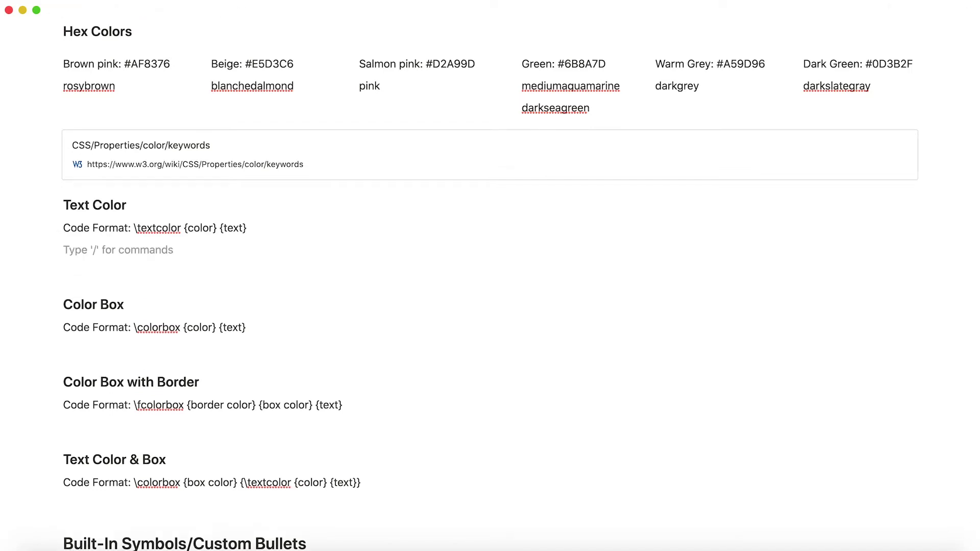
type("$$\\textcolor {")
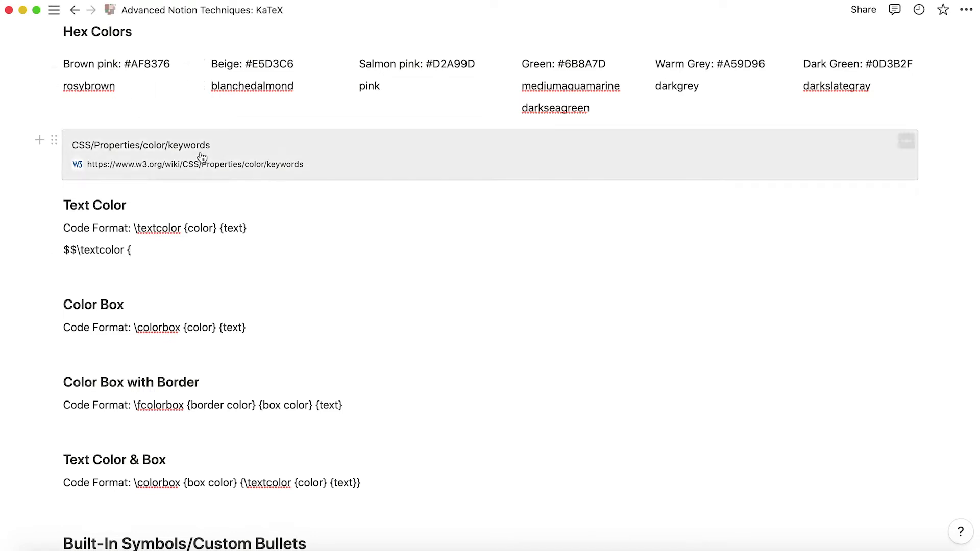
type("af")
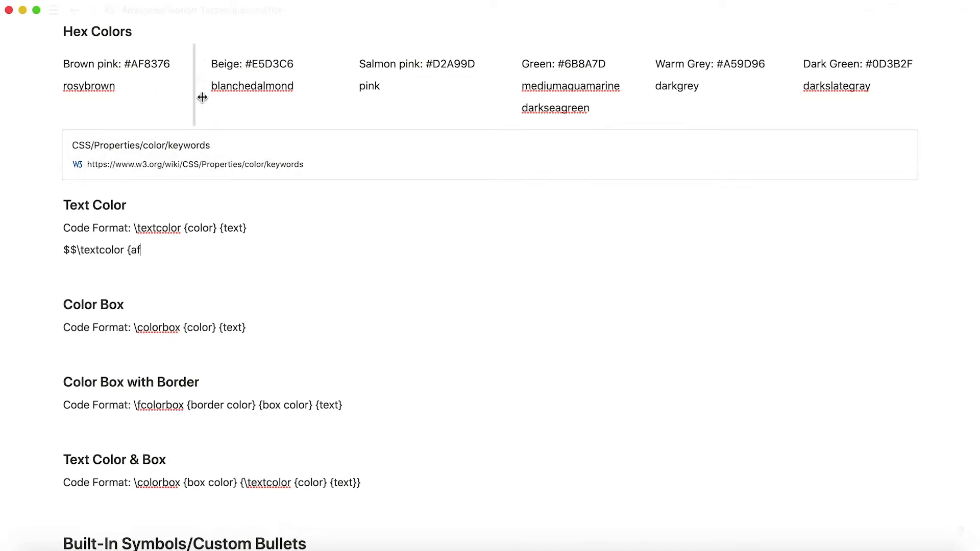
type("8376} {W")
type("or")
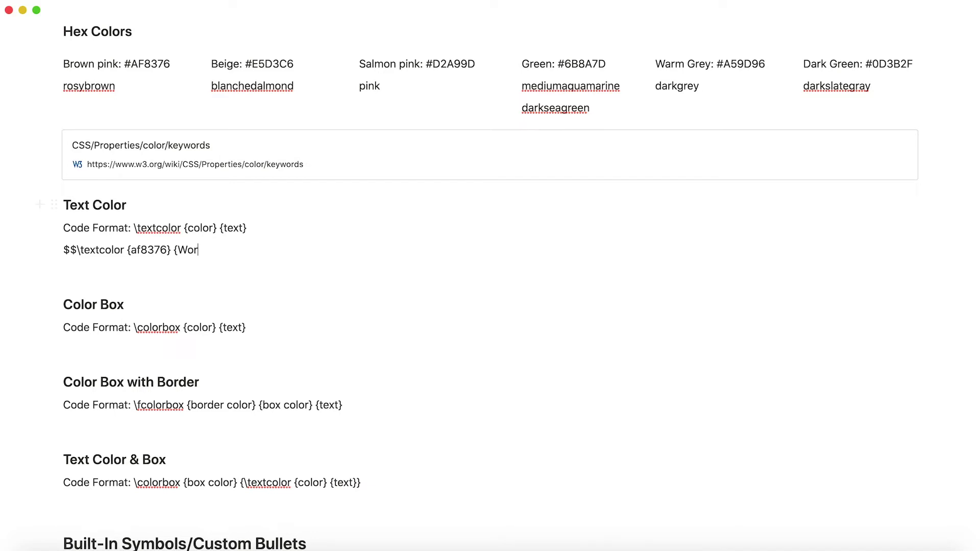
type("ds$$")
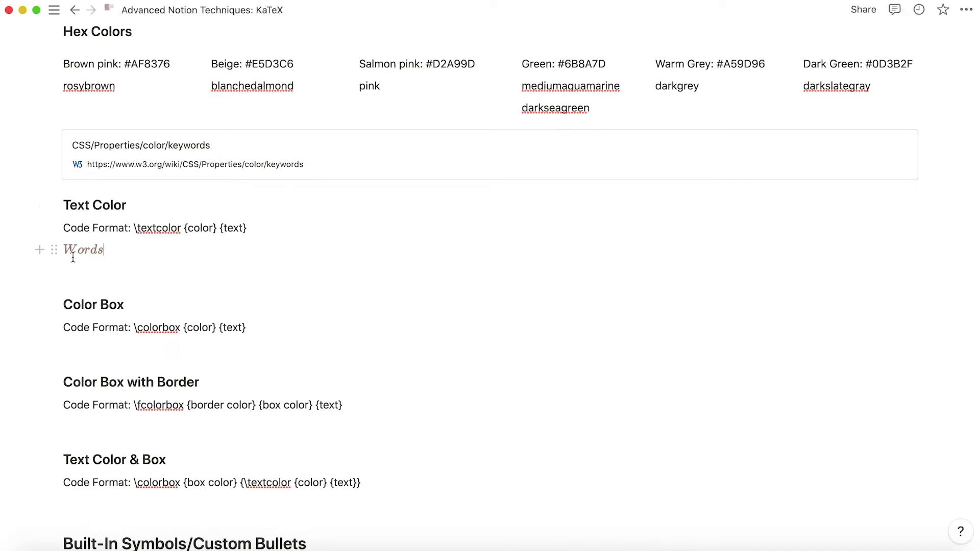
Step: Add the inline equation \textcolor {rosybrown} {Words} on a new line below the hex-coloured Words equation
key("Return")
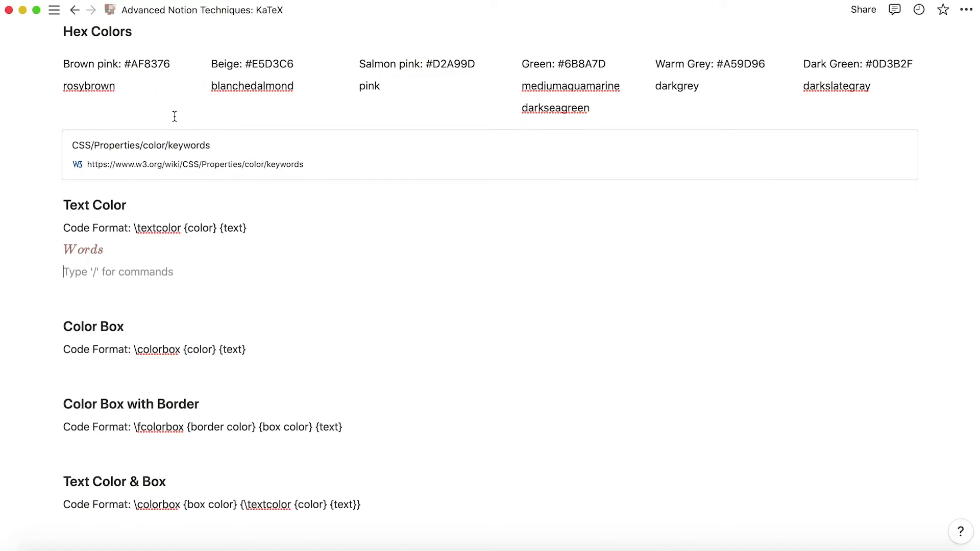
type("$$")
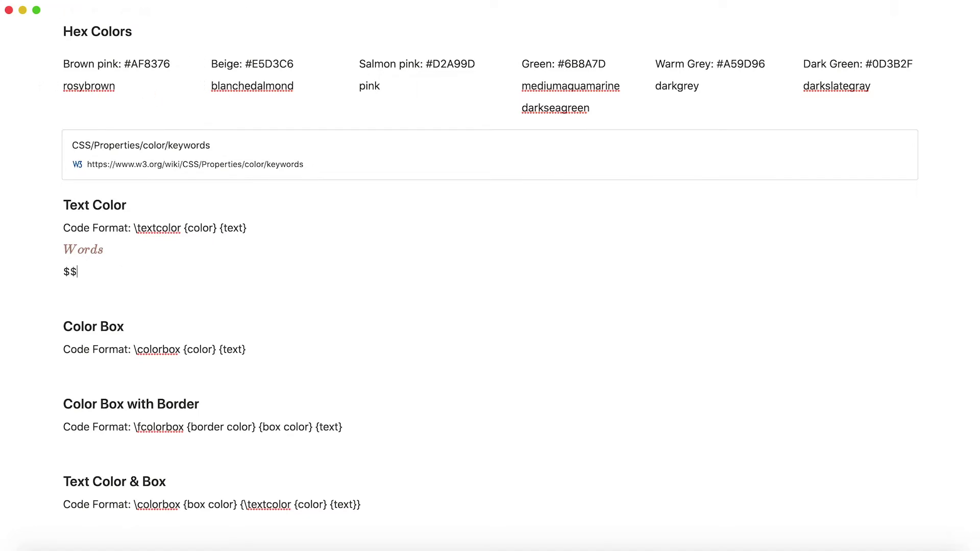
type("\\textcolor {rosybrown} {Words")
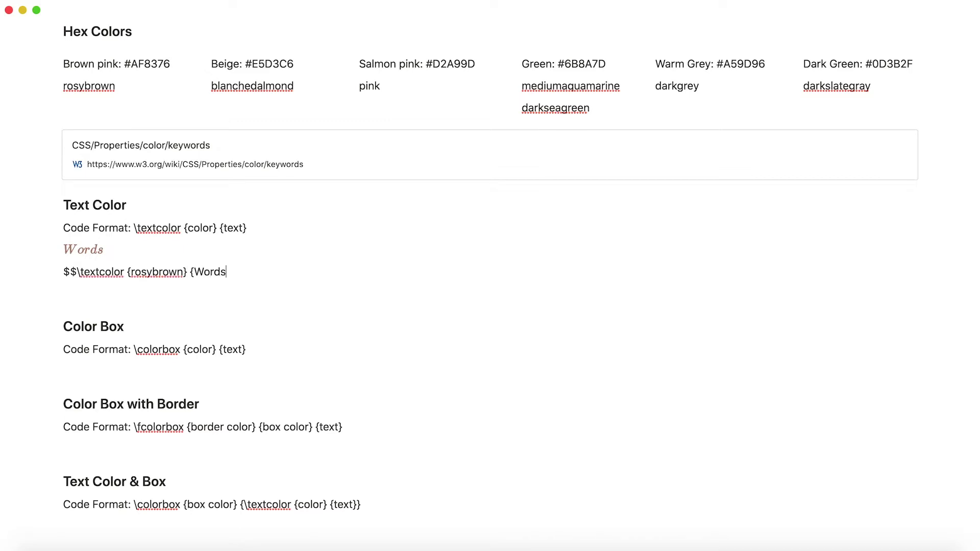
type("}$$")
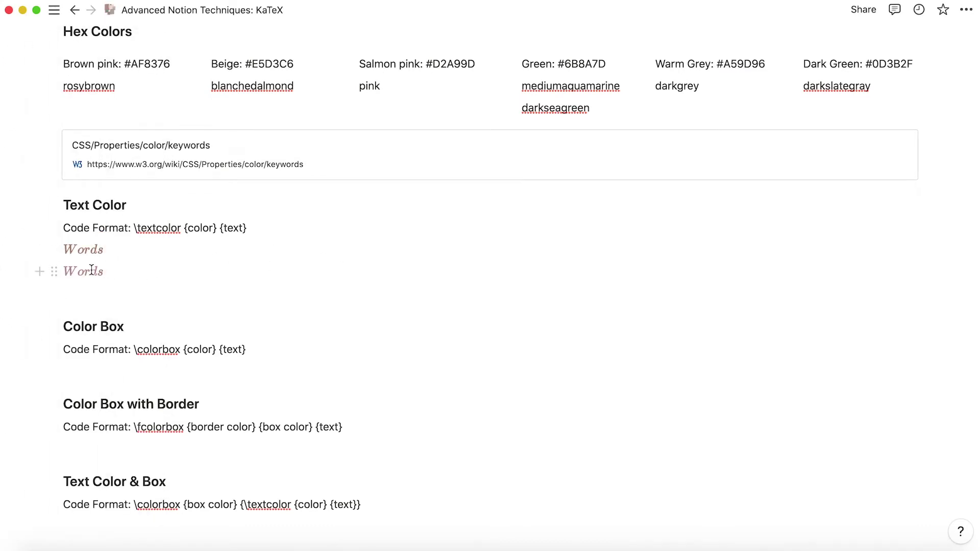
Step: Inspect the code of the hex-coloured Words equation in the Text Color section
scroll(105, 271, "down", 1)
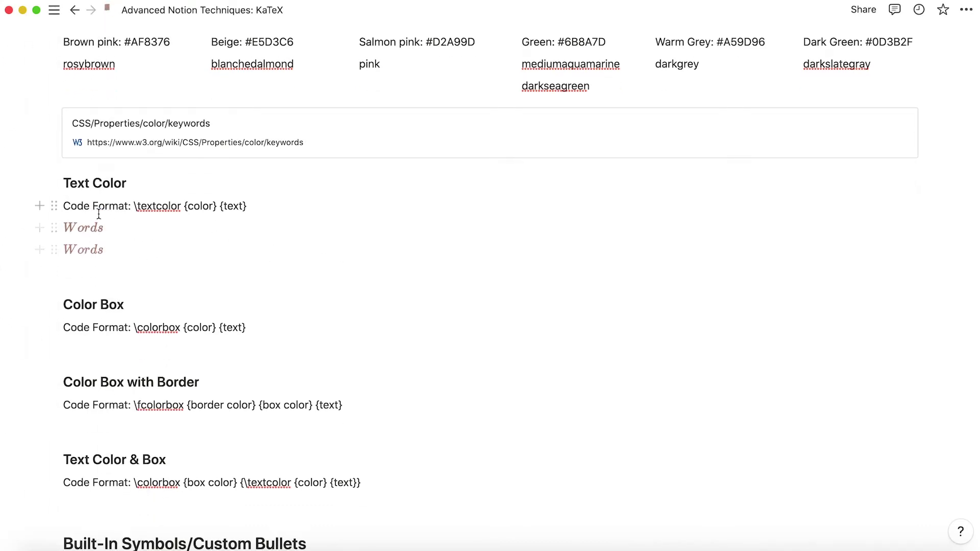
left_click(98, 228)
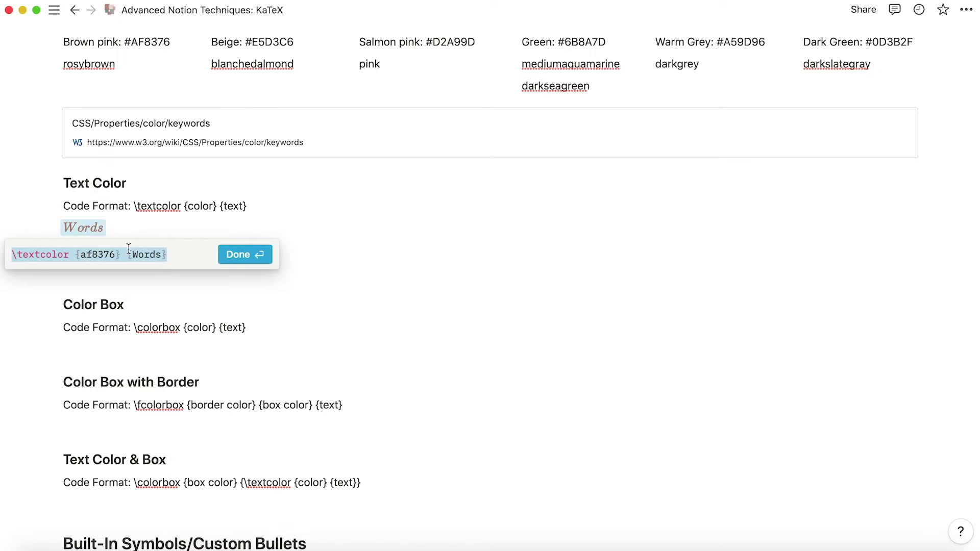
left_click(91, 254)
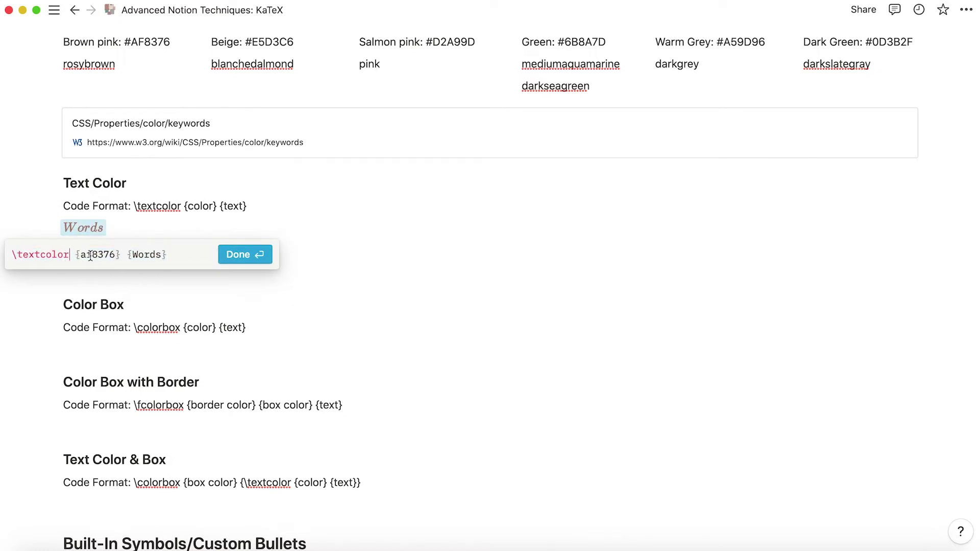
left_click(238, 254)
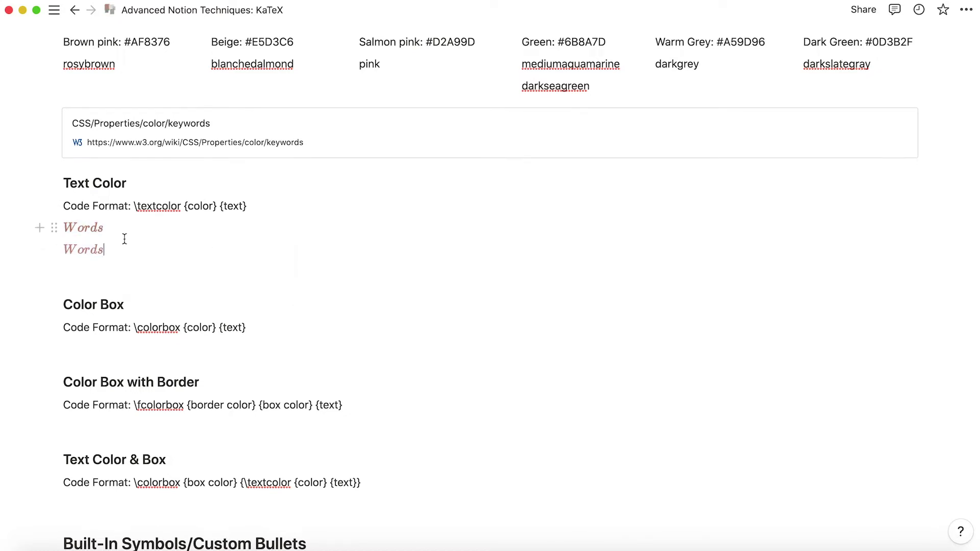
Step: Add the inline equation \colorbox {d2a99d} {Words} on a new line below the Color Box code format
scroll(129, 239, "down", 5)
left_click(289, 215)
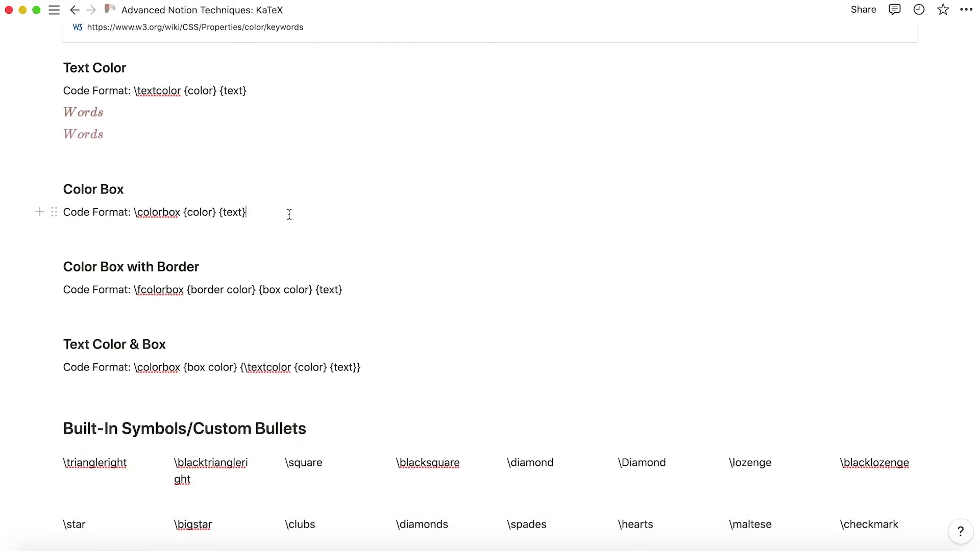
key("Return")
scroll(403, 157, "up", 4)
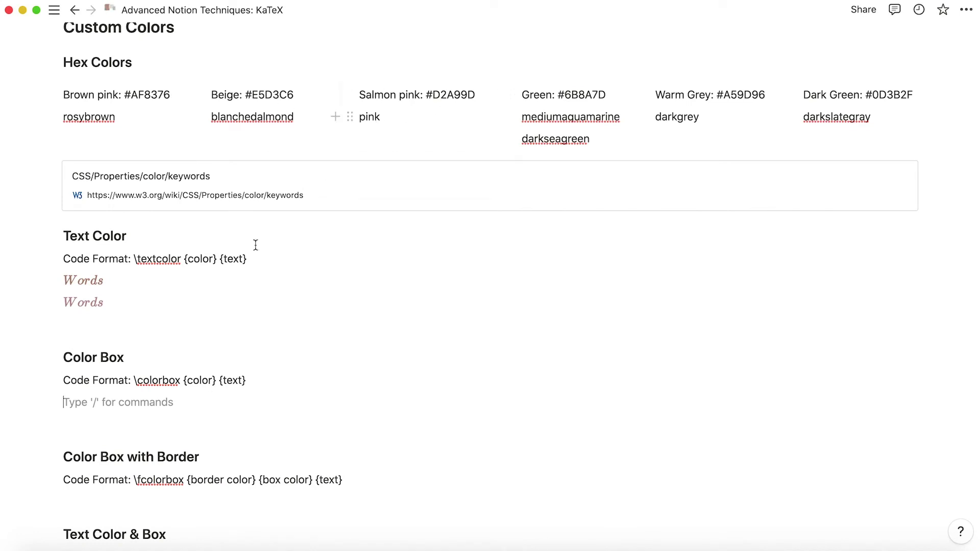
scroll(295, 306, "down", 1)
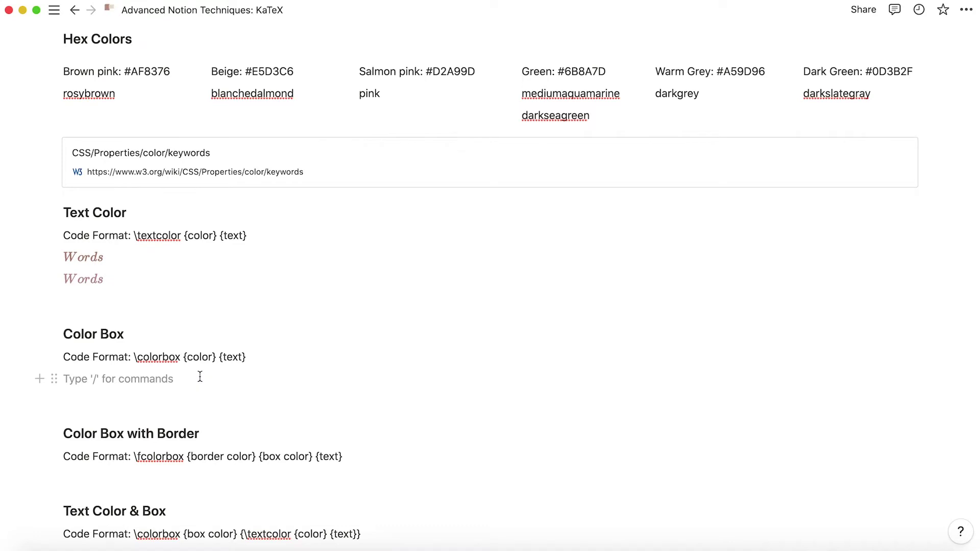
type("$$\\colorbox ")
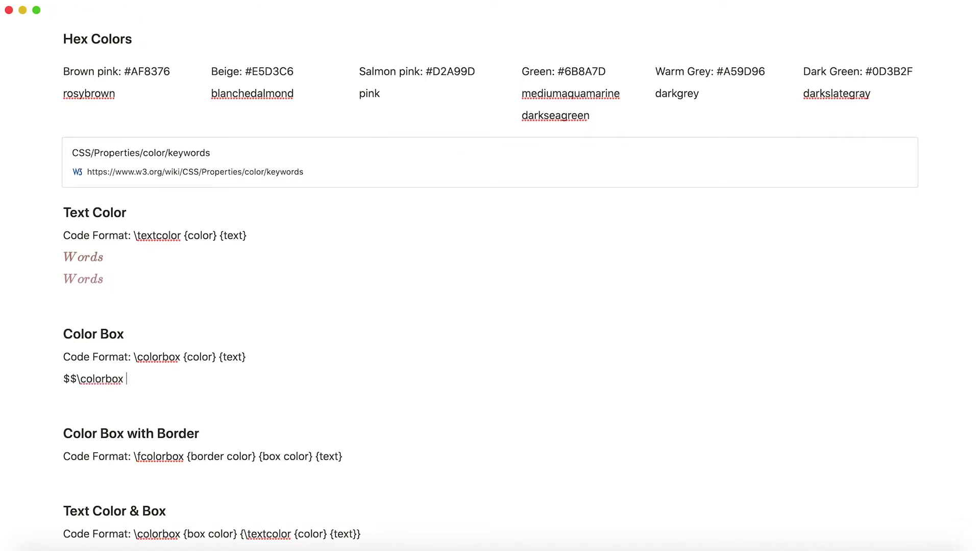
type("{d2a99d")
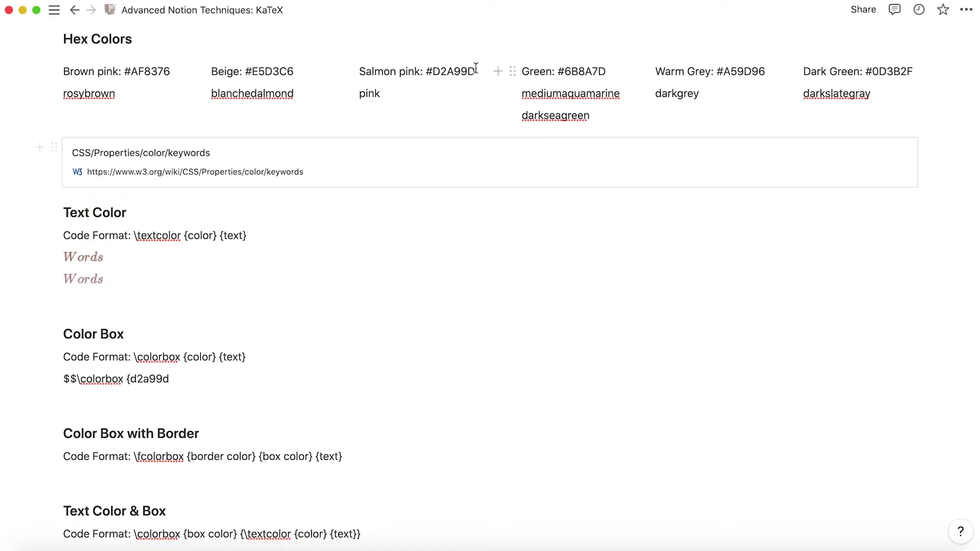
type("}")
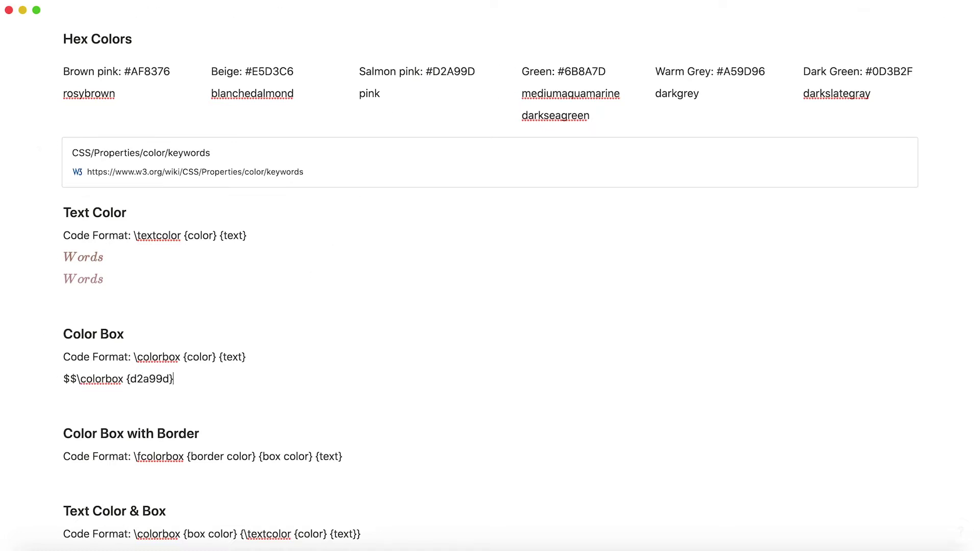
type(" {Words} $$")
key("Return")
key("BackSpace")
key("BackSpace")
key("BackSpace")
key("BackSpace")
type("$$")
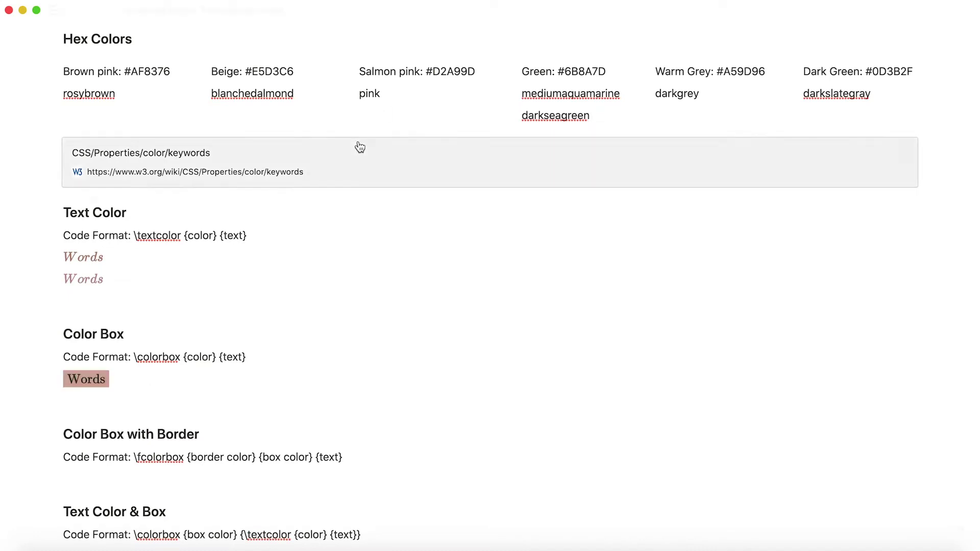
Step: Add the inline equation \colorbox {pink} {Words} on a new line below the first boxed Words equation
scroll(77, 383, "down", 1)
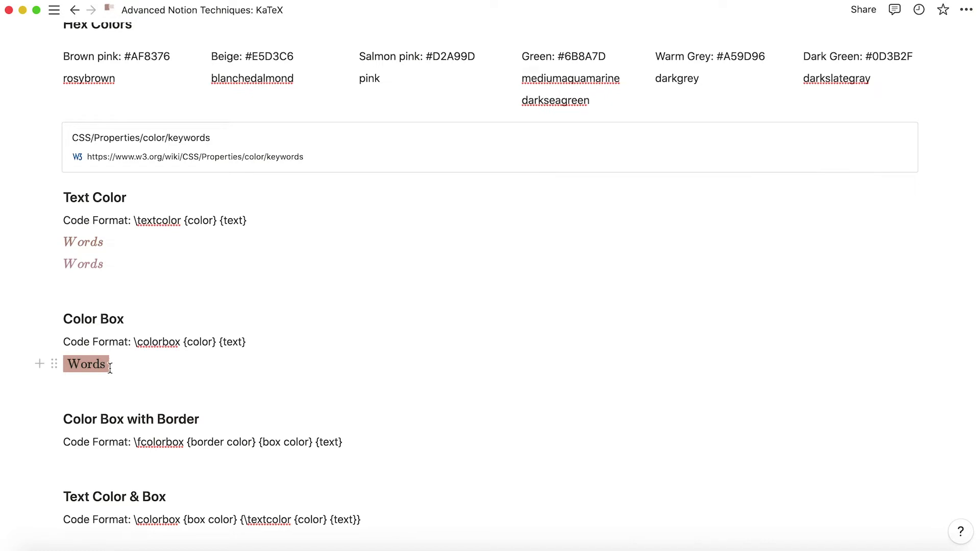
key("Return")
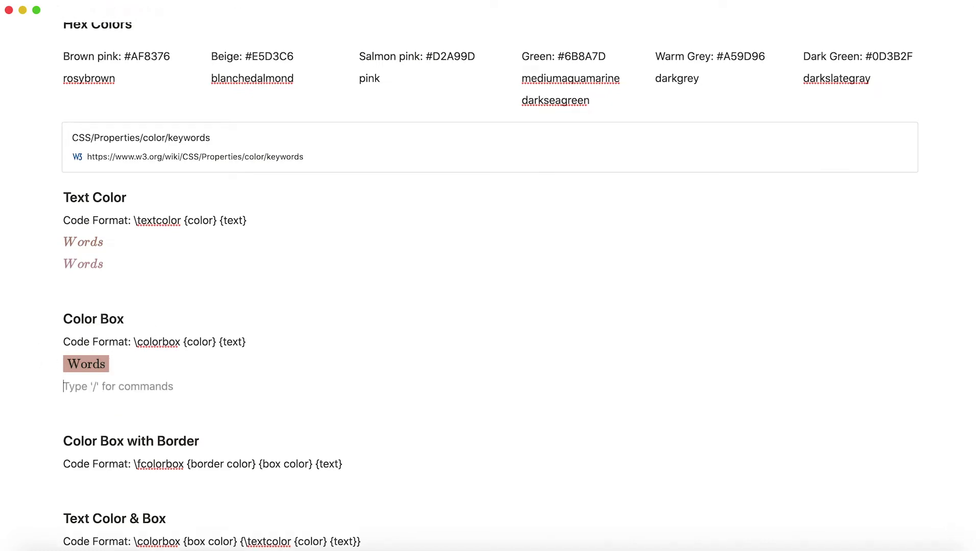
type("$$\\colorbox {pink} {Words")
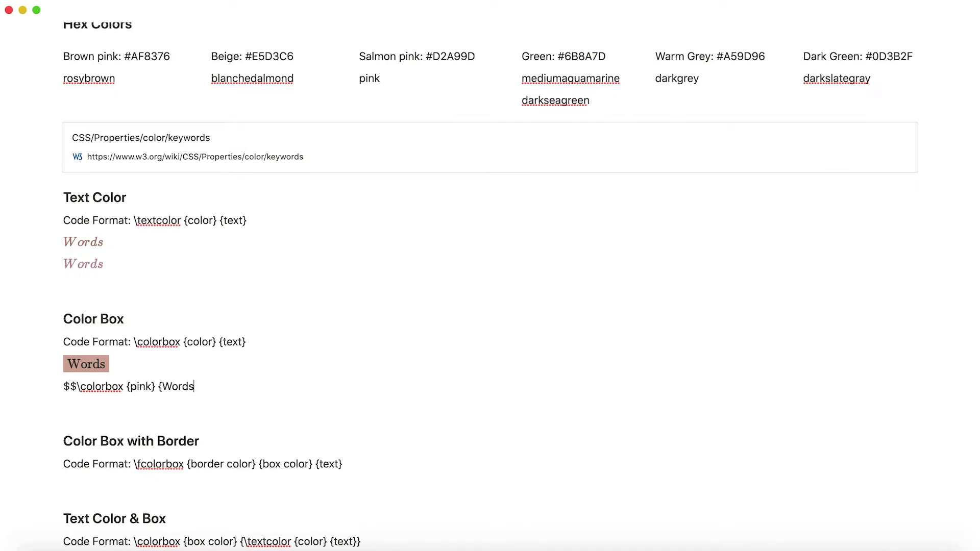
type("}$$")
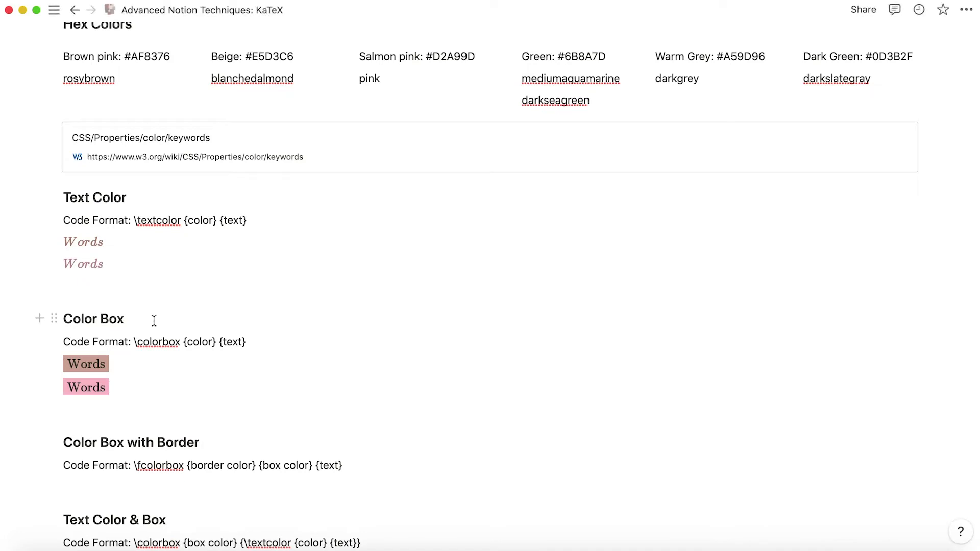
Step: Inspect the code of the pink boxed Words equation in the Color Box section
left_click(86, 388)
key("Escape")
scroll(76, 390, "down", 2)
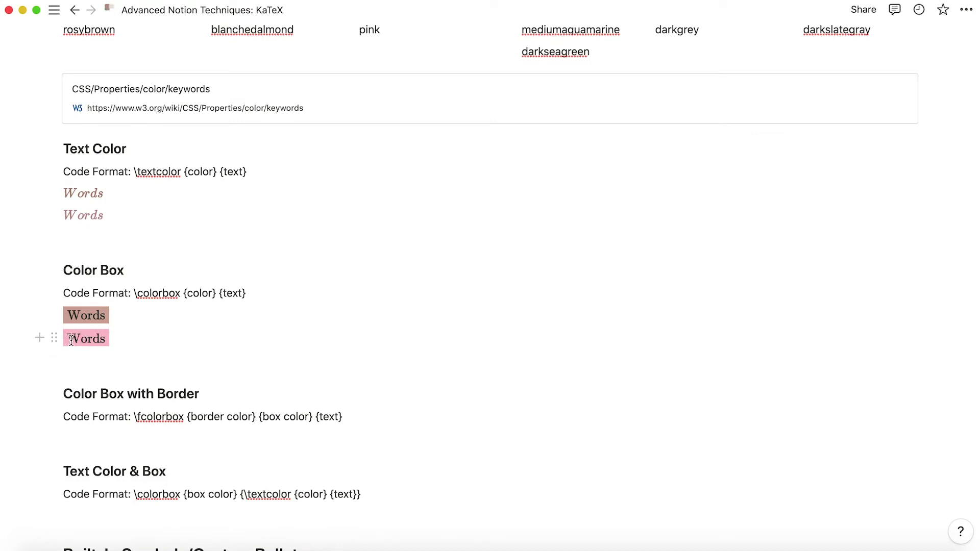
left_click(74, 338)
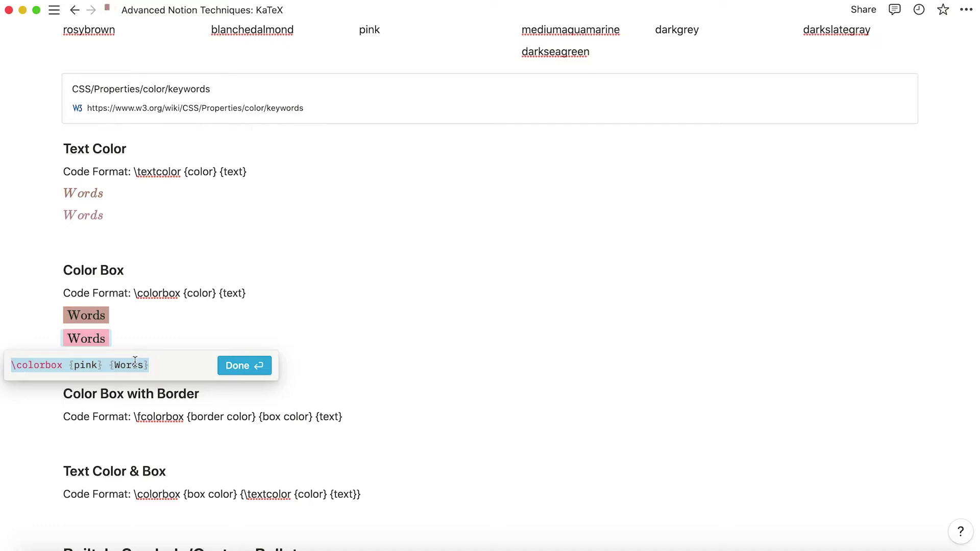
left_click(127, 327)
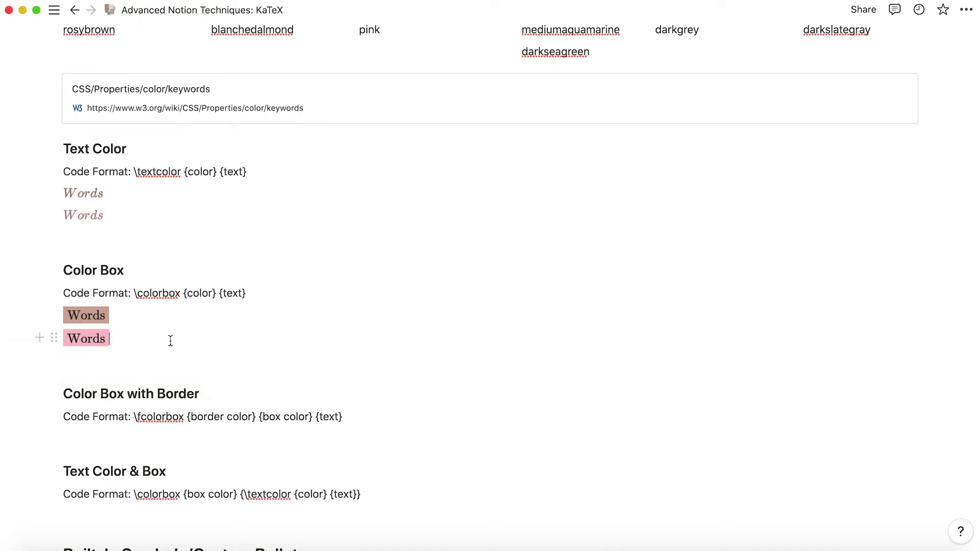
Step: Add the inline equation \fcolorbox {darkslategrey} {blanchedalmond} {Words} on a new line below the Color Box with Border code format
scroll(168, 339, "down", 4)
scroll(170, 341, "down", 2)
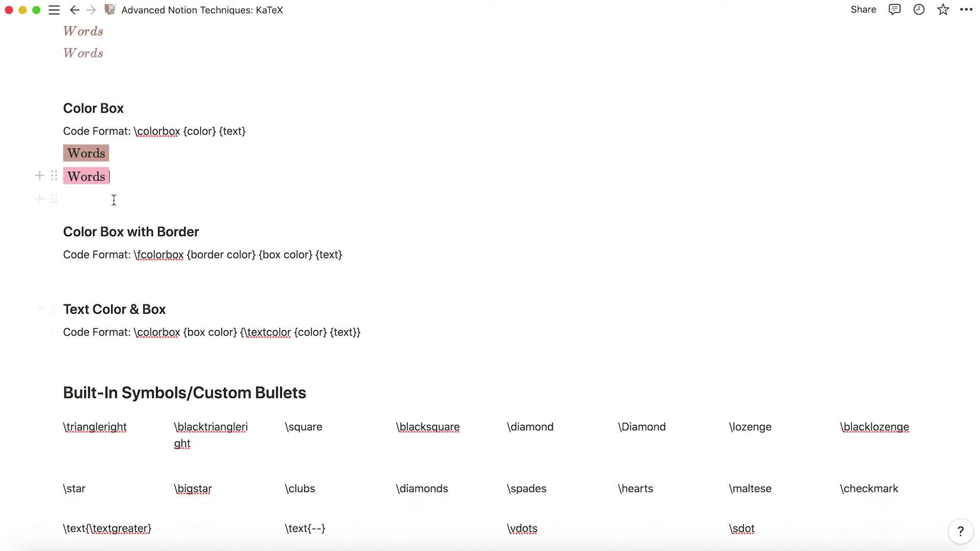
left_click_drag(160, 231, 200, 232)
left_click(227, 232)
left_click_drag(355, 256, 203, 259)
left_click(275, 254)
key("Return")
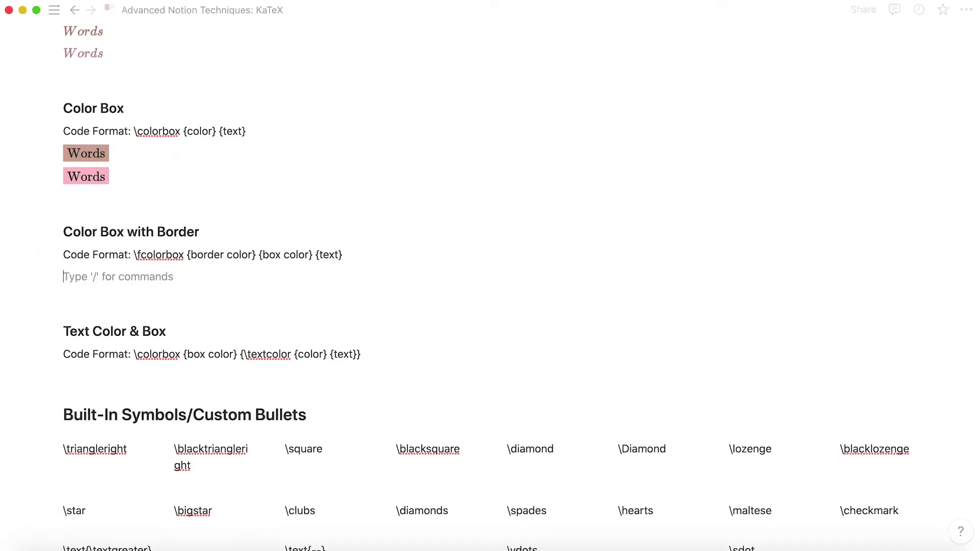
type("$$")
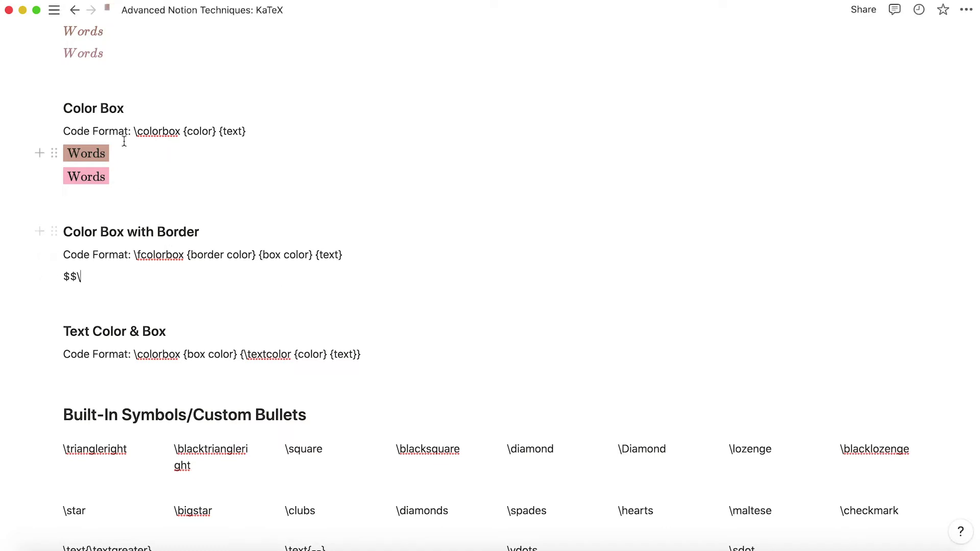
type("\\fcolorbox {")
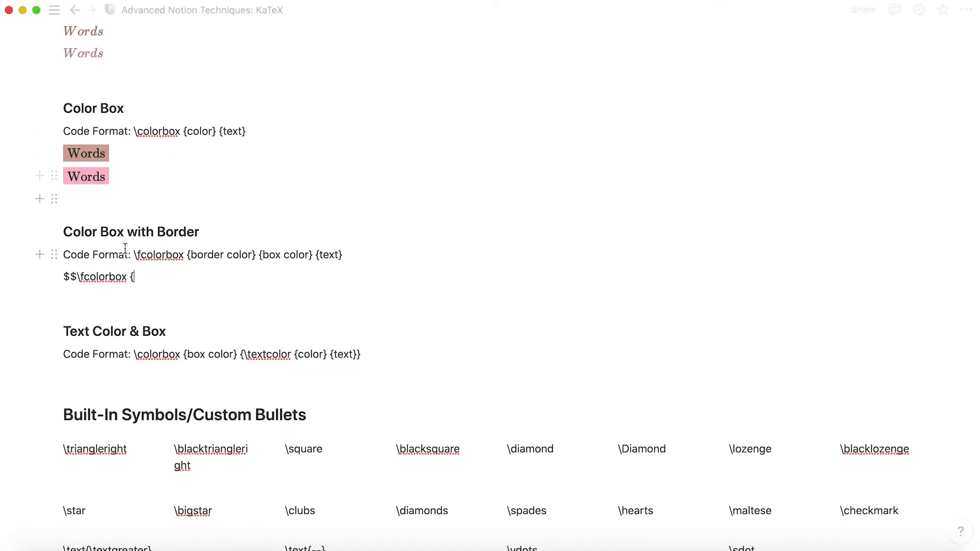
scroll(125, 248, "up", 5)
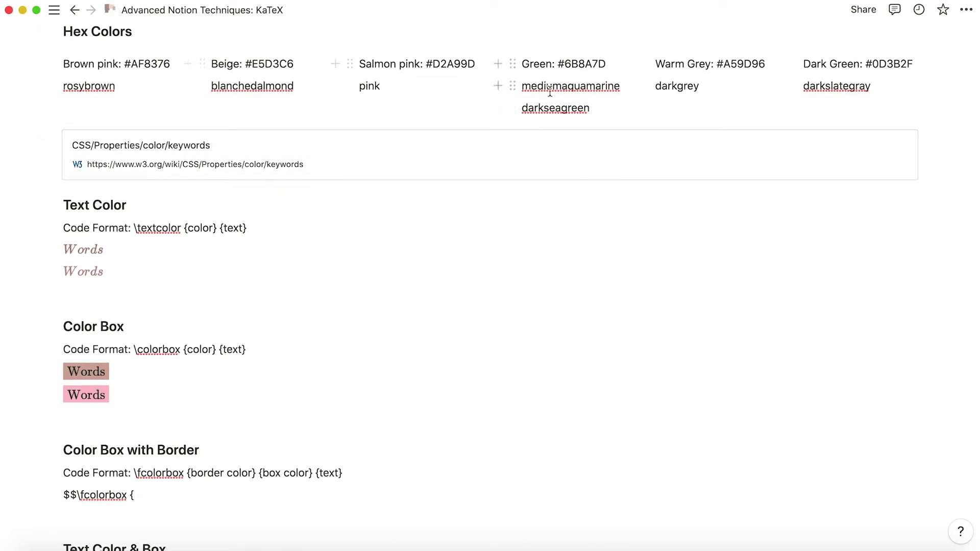
scroll(442, 147, "down", 1)
type("dark")
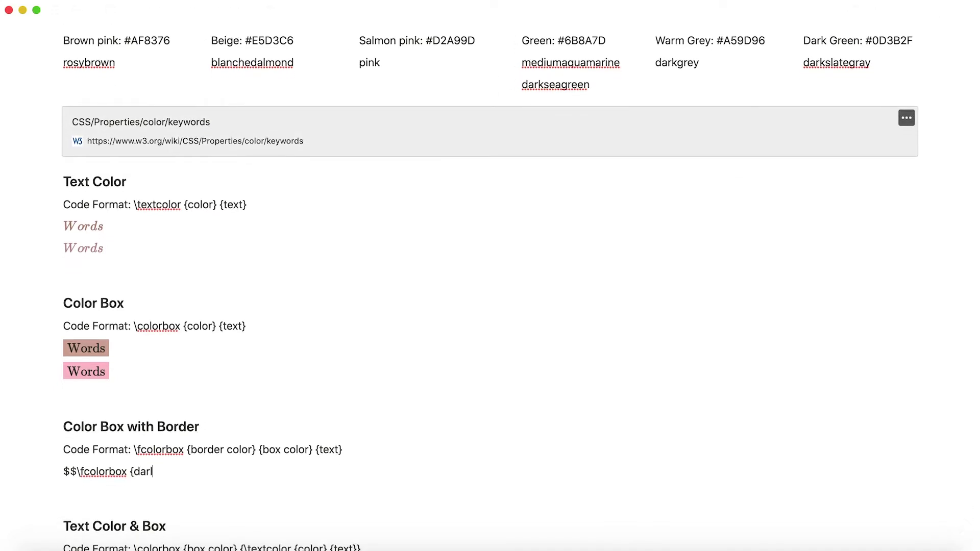
type("slategrey")
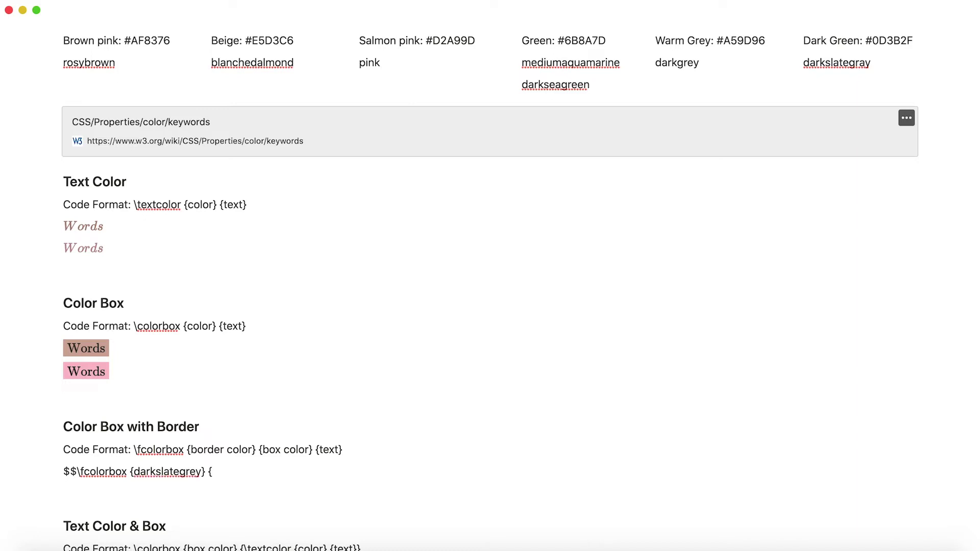
type("{blanchedalmond")
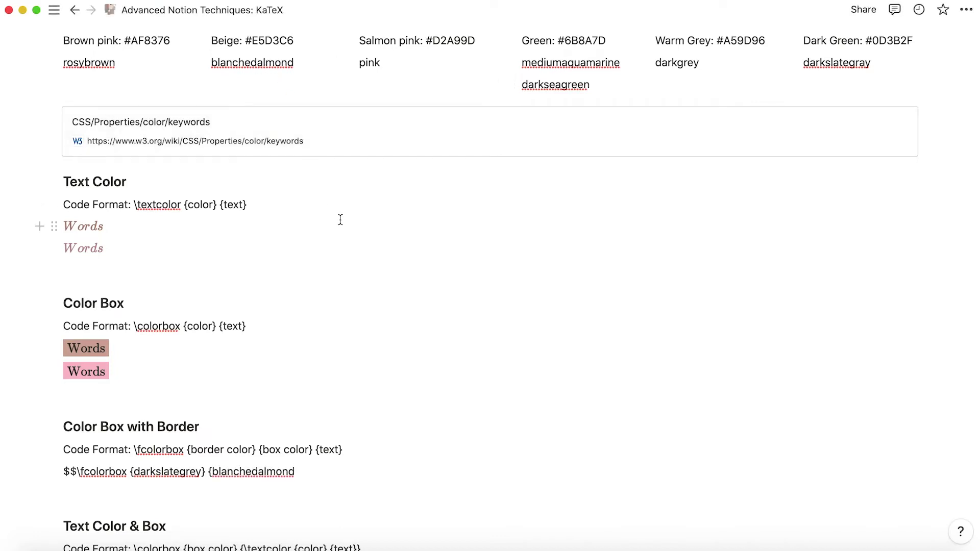
type("} {Words}$$")
Step: Set the border colour of the boxed Words equation under Color Box with Border to pink
scroll(143, 398, "down", 3)
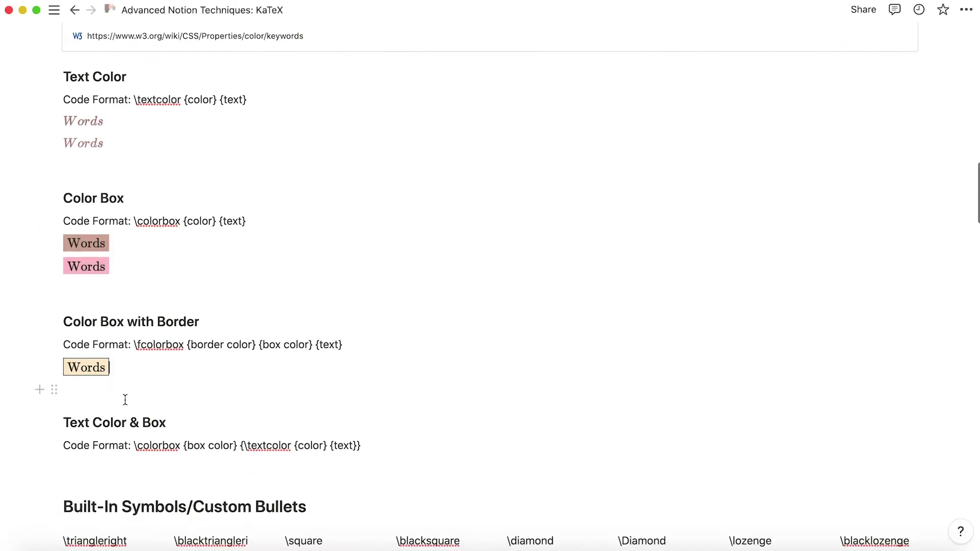
left_click(120, 376)
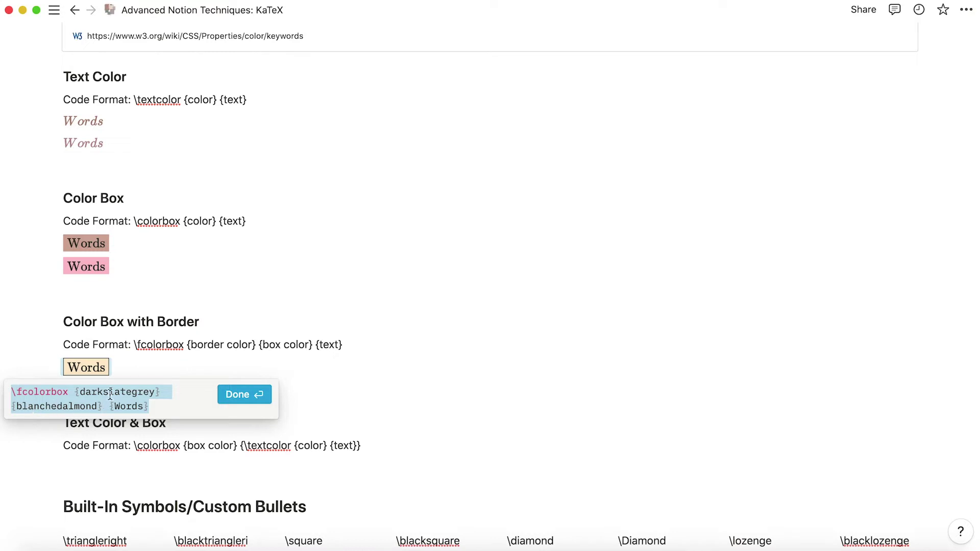
key("Escape")
left_click(102, 368)
left_click(144, 398)
left_click_drag(155, 398, 82, 398)
type("pink")
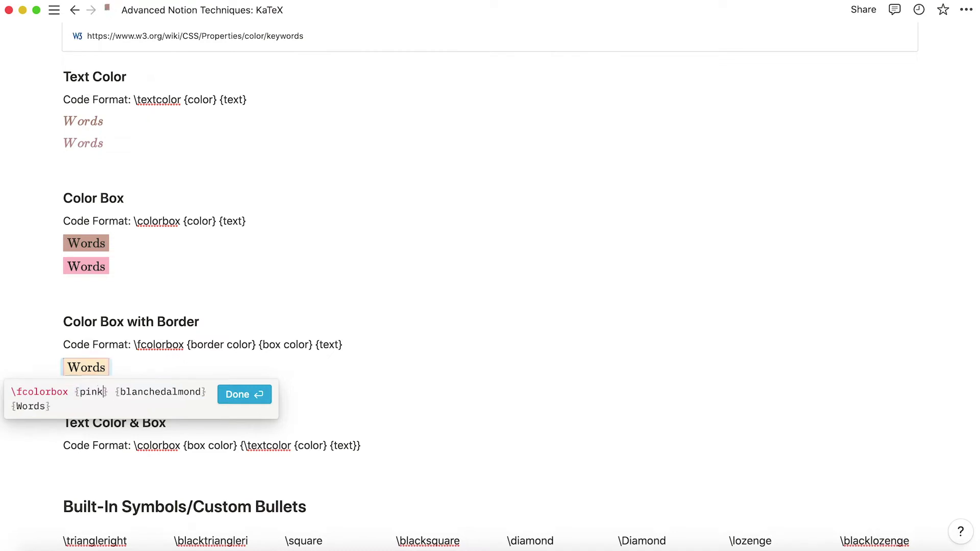
left_click(256, 396)
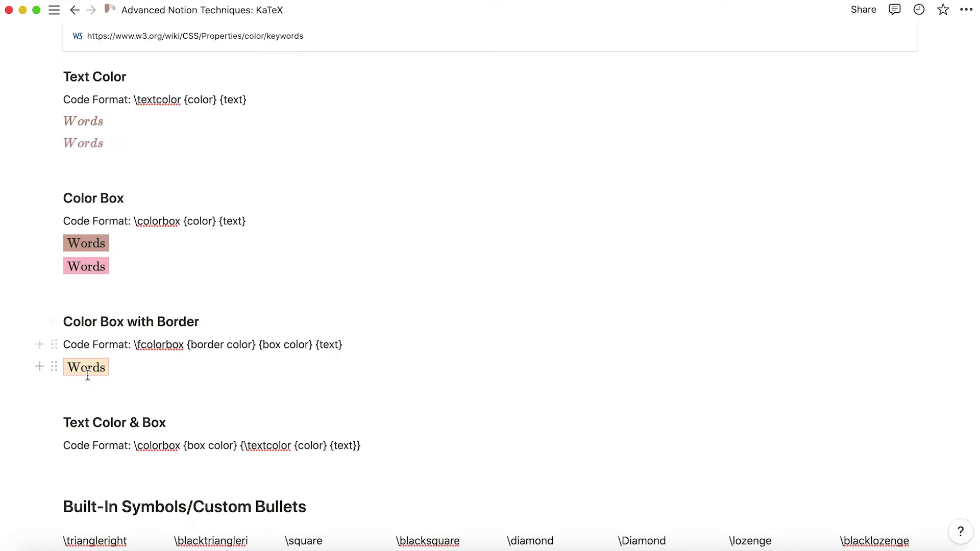
Step: Examine the Text Color & Box code format and highlight its nested \textcolor {color} {text} part
scroll(261, 257, "down", 5)
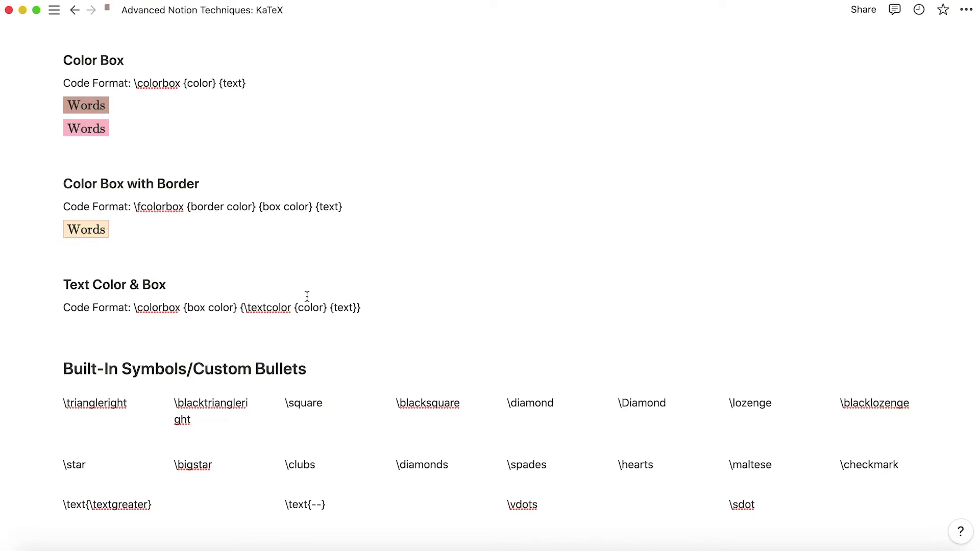
scroll(324, 314, "down", 1)
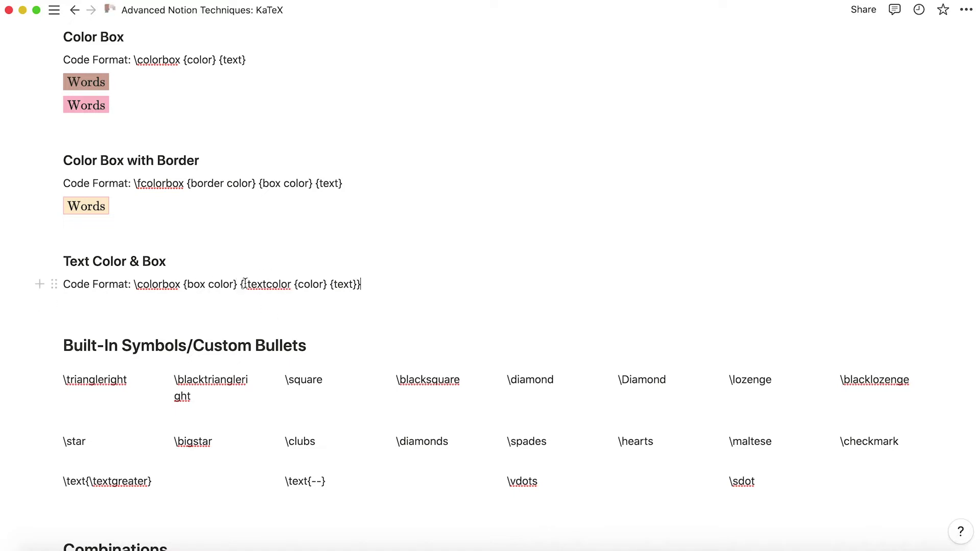
scroll(276, 287, "up", 5)
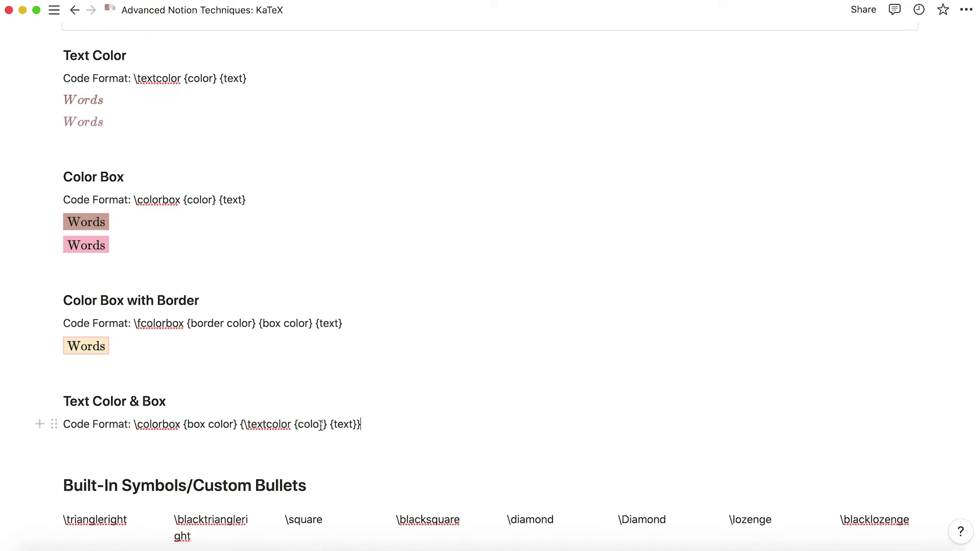
scroll(357, 424, "down", 2)
scroll(357, 431, "down", 2)
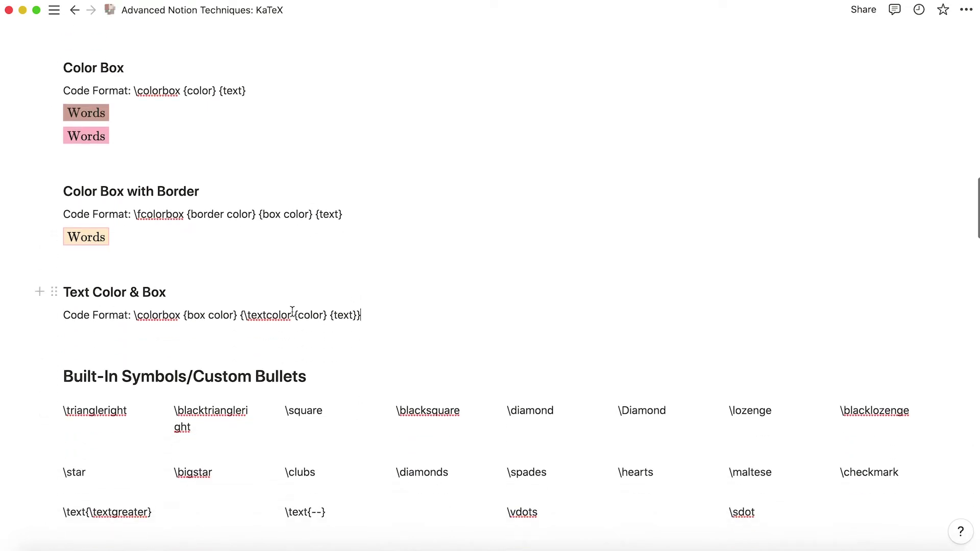
left_click_drag(244, 317, 366, 317)
left_click(245, 318)
left_click_drag(245, 318, 356, 315)
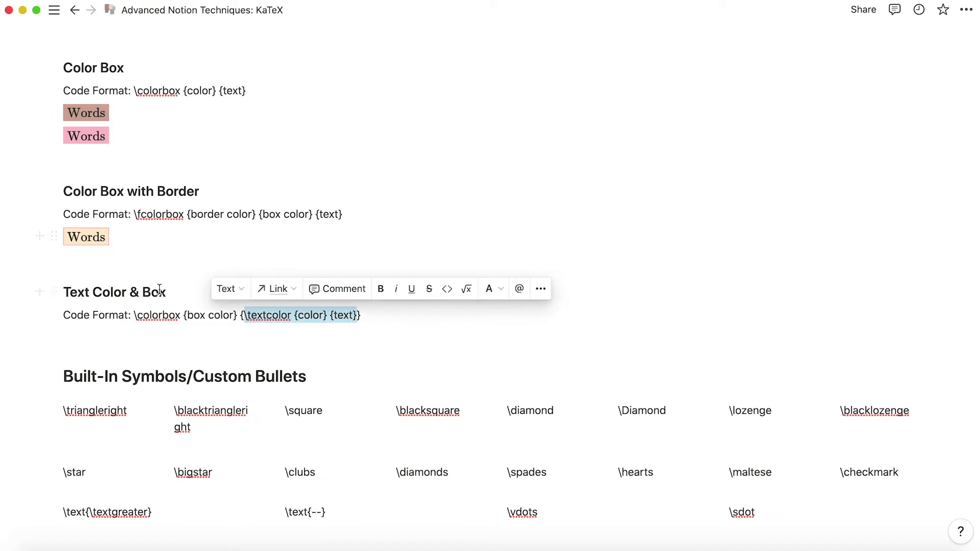
Step: Add the inline equation \colorbox {rosybrown} {\textcolor {pink} {Words}} on the empty line below the Text Color & Box code format
scroll(82, 148, "up", 5)
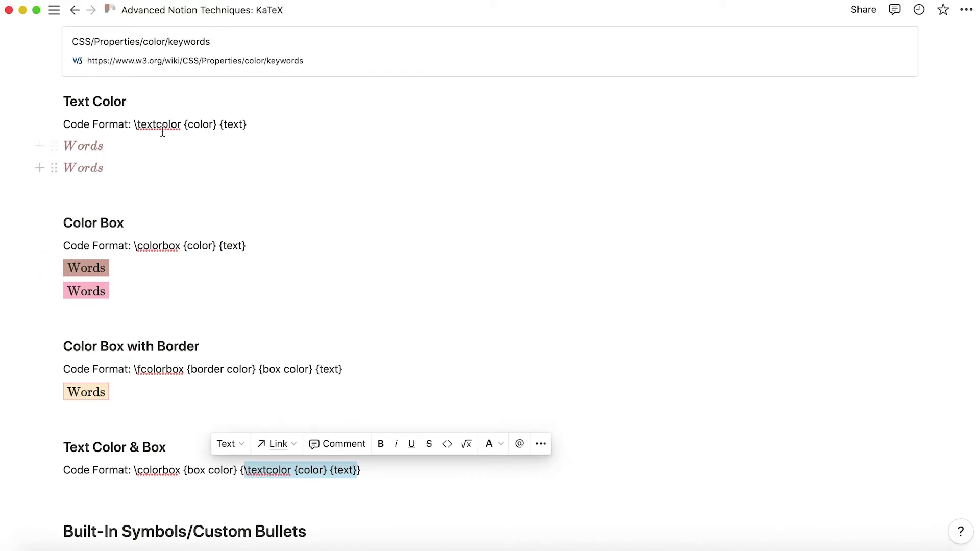
scroll(263, 316, "down", 5)
left_click(282, 350)
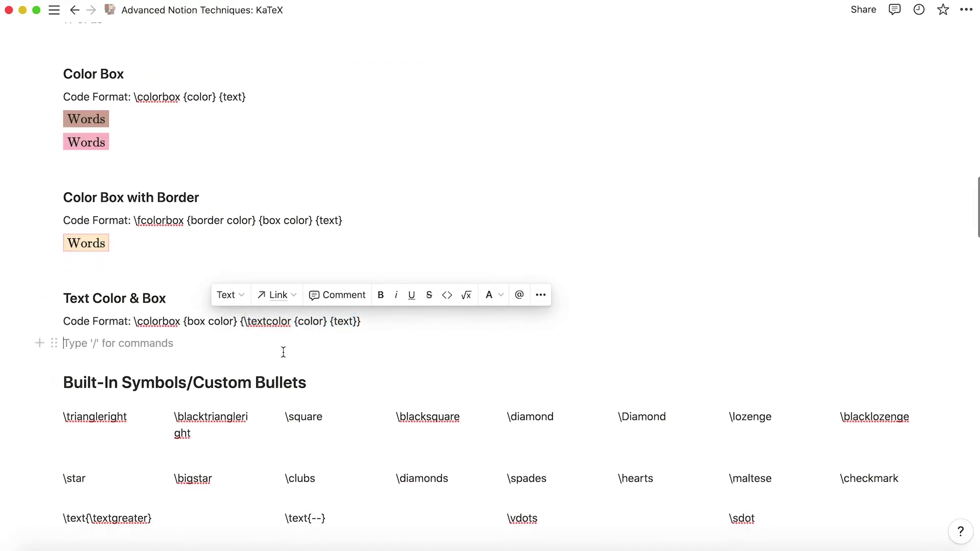
left_click(385, 329)
left_click(364, 342)
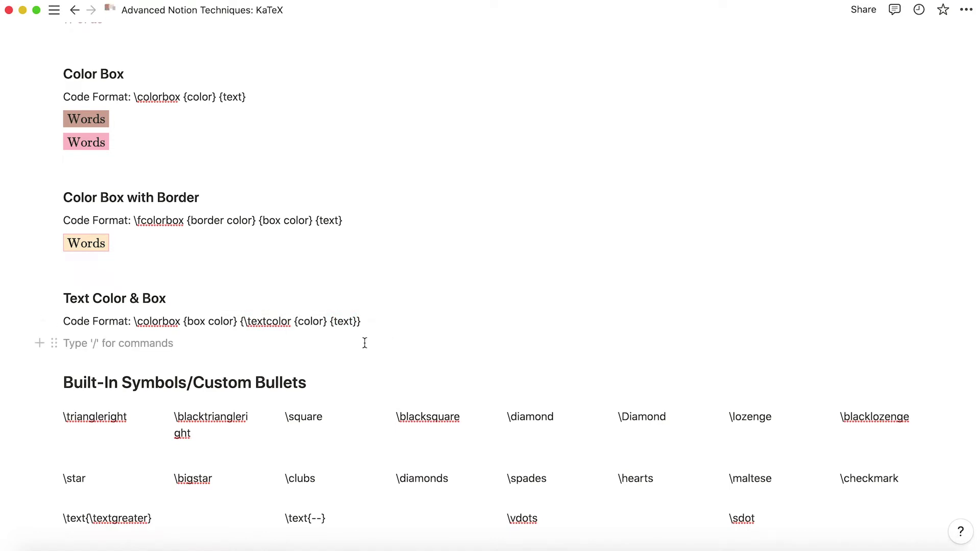
type("$$\\colorbox ")
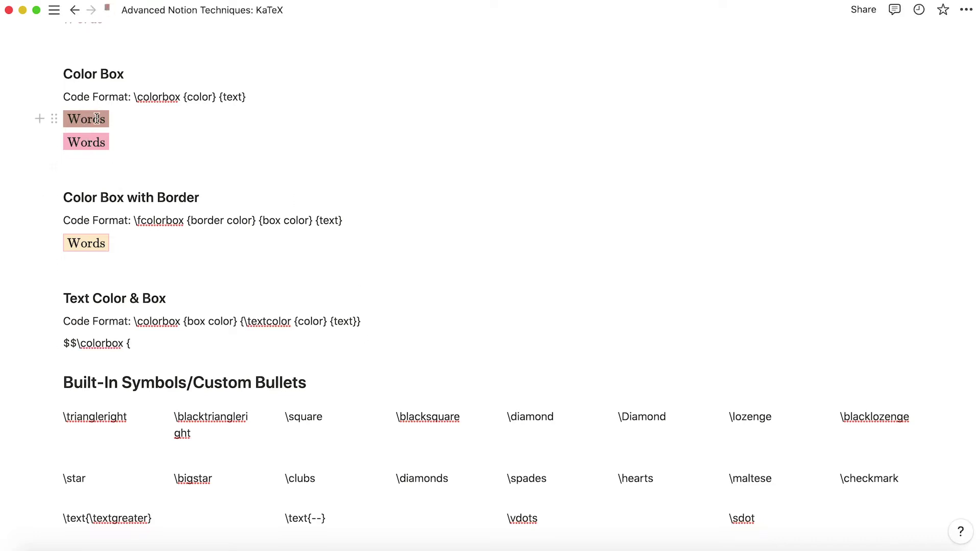
type("{rosy")
type("brown")
type("}")
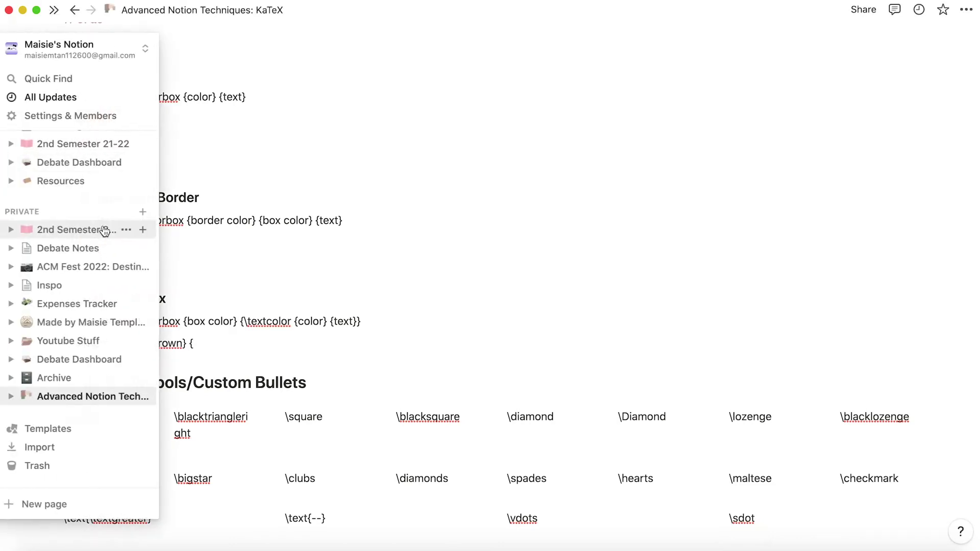
type("{\\")
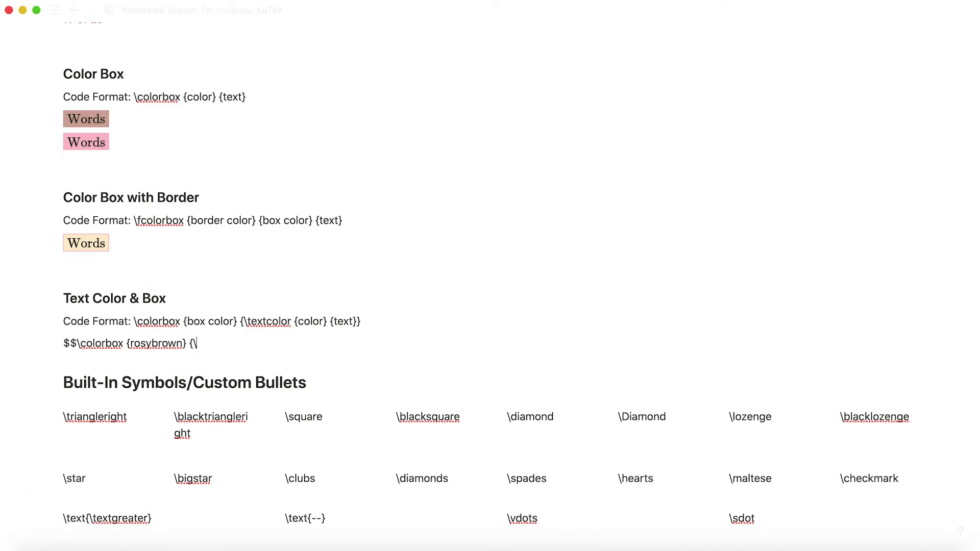
type("textcolor {pink} {Words")
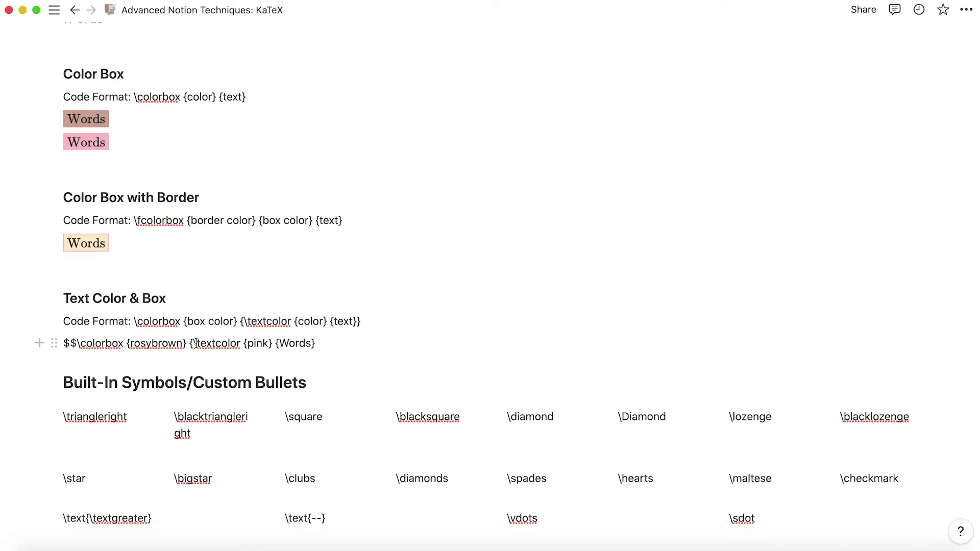
type("}")
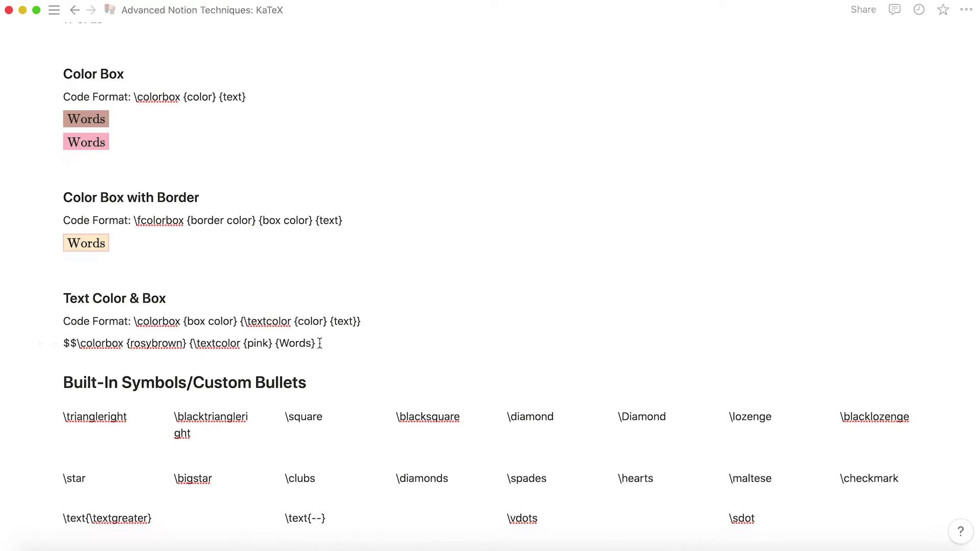
type("$$")
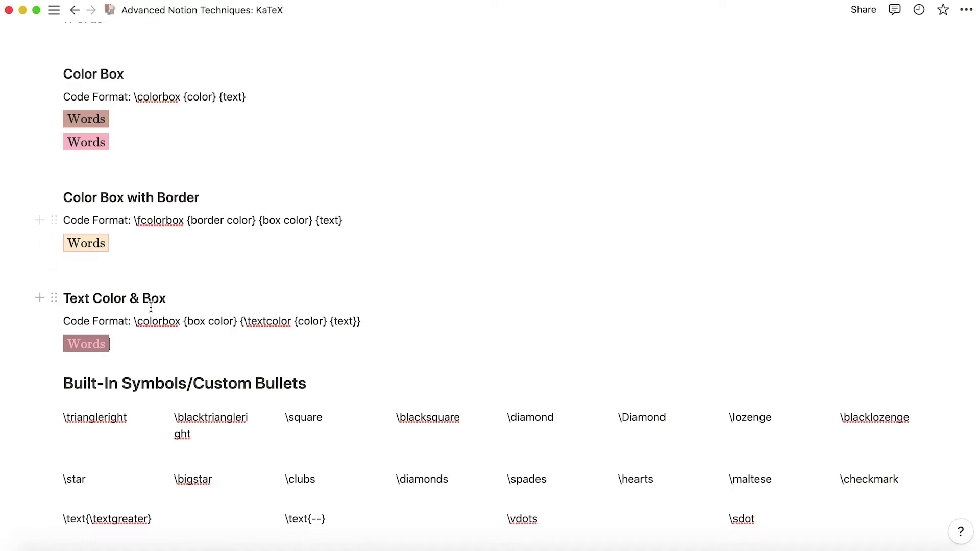
Step: Try a bulleted list item on the empty line below the Built-In Symbols/Custom Bullets codes and remove it again
scroll(151, 303, "down", 2)
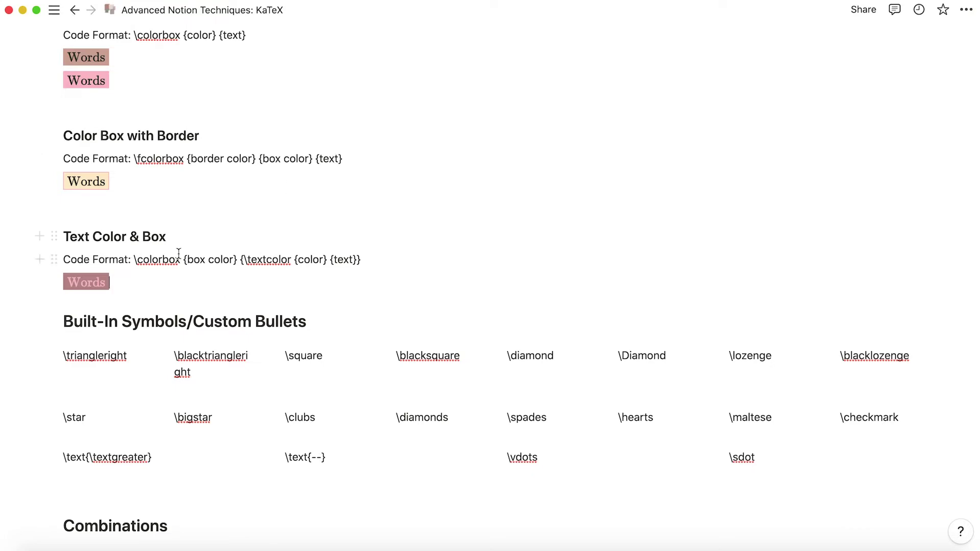
scroll(207, 204, "up", 5)
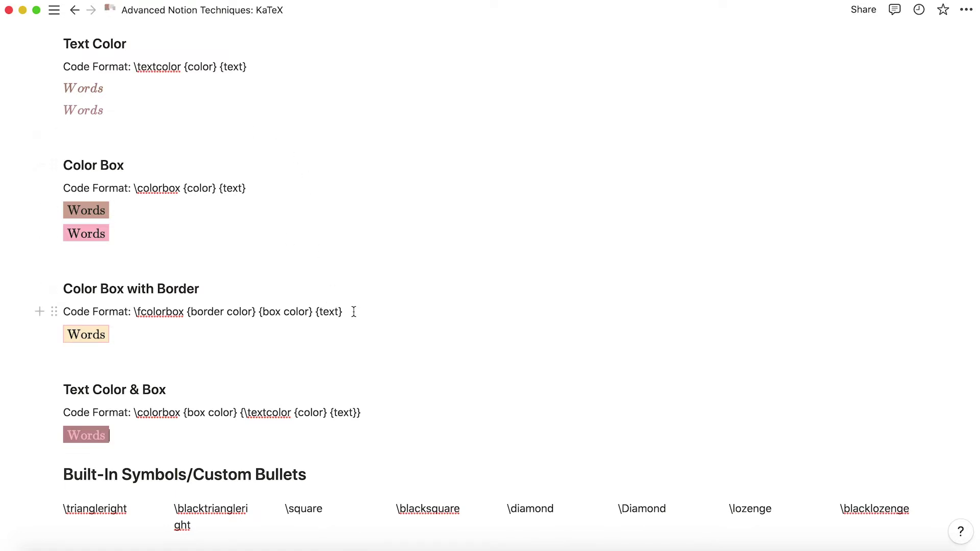
scroll(354, 312, "down", 4)
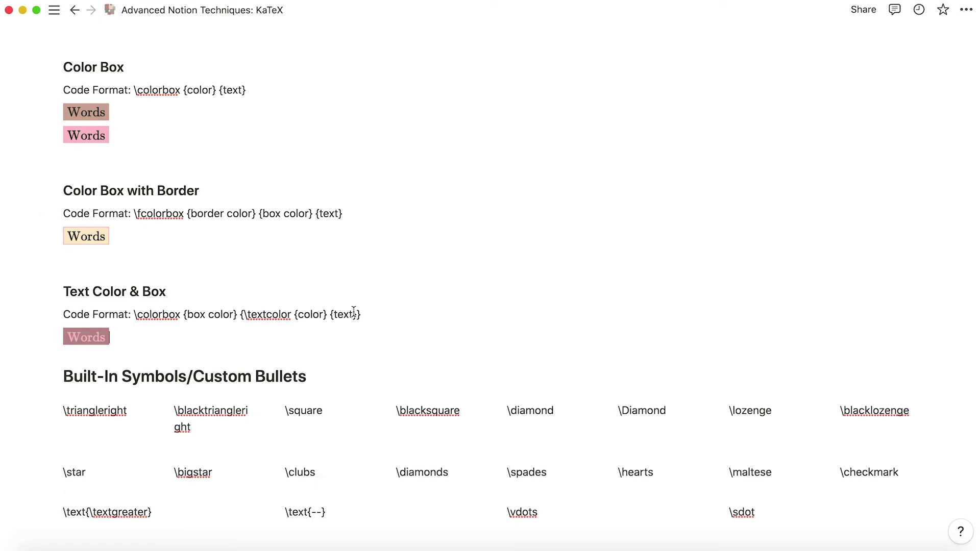
scroll(411, 207, "down", 5)
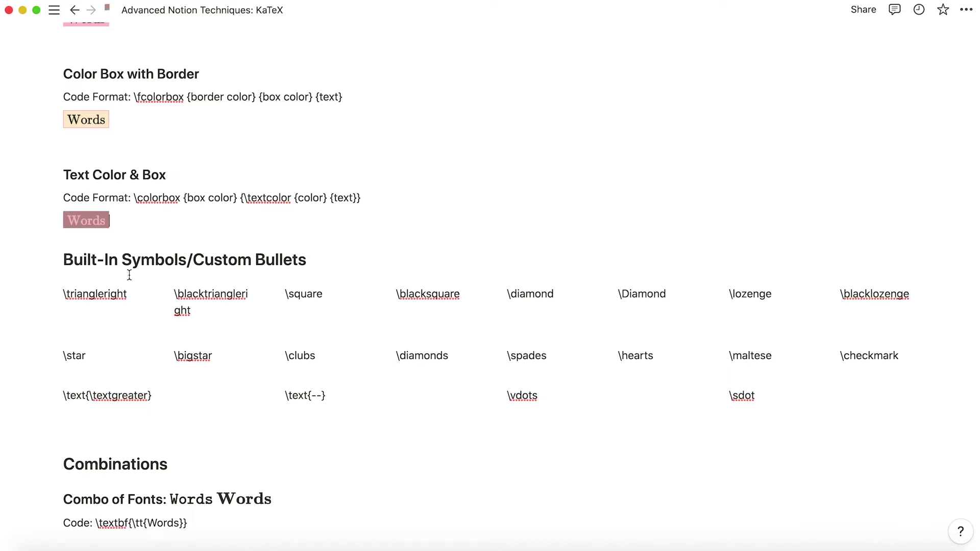
scroll(140, 309, "down", 3)
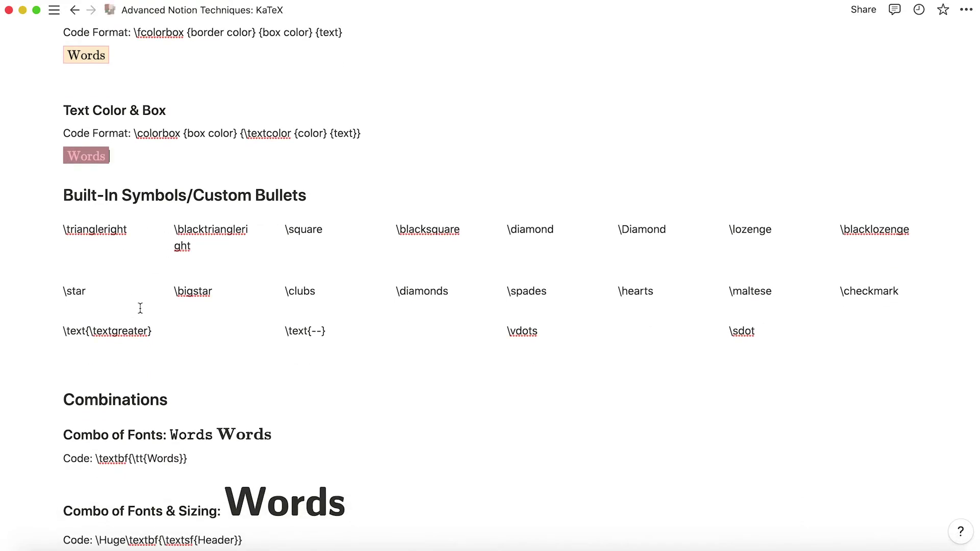
left_click(156, 364)
type("-")
key("BackSpace")
type("-")
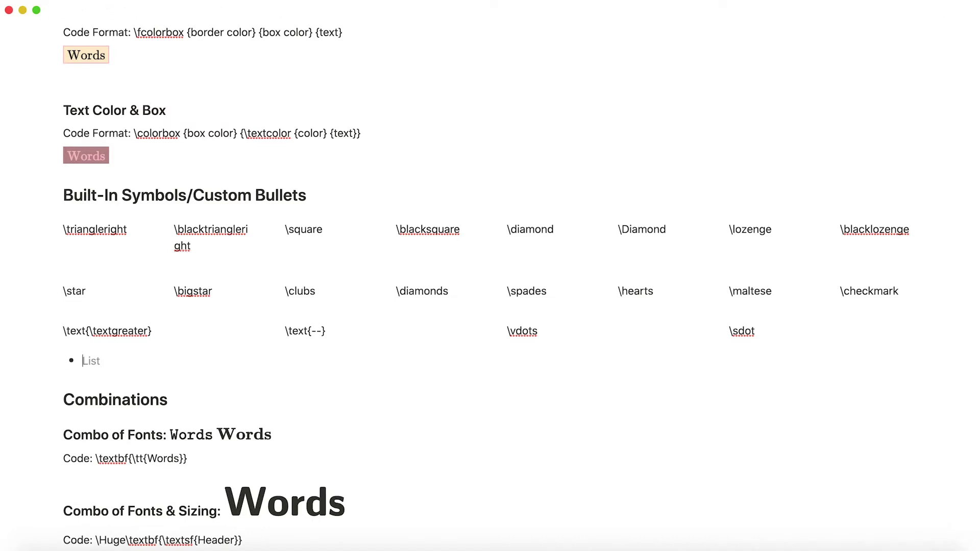
key("BackSpace")
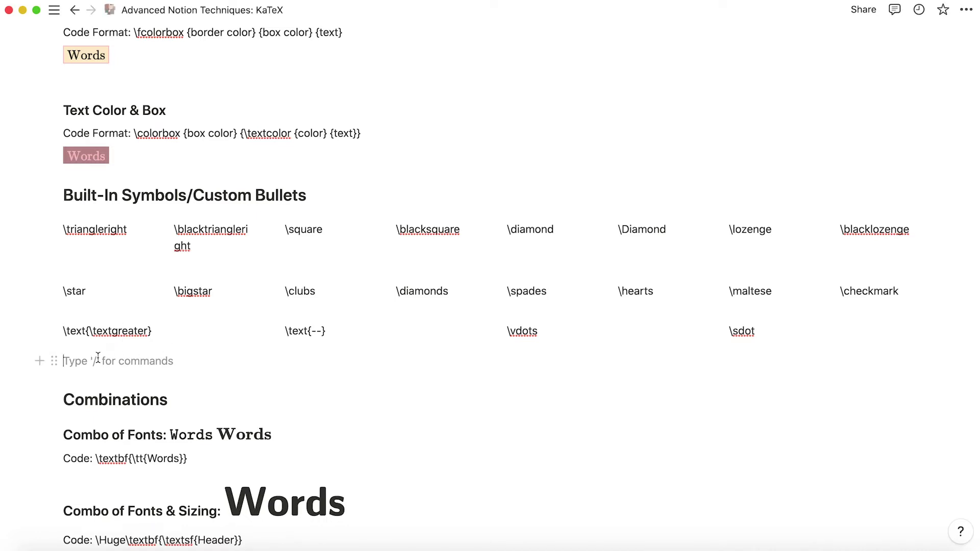
Step: Check the code of the Text Color & Box equation and convert \triangleright and \blacktriangleright into inline equations
left_click(80, 157)
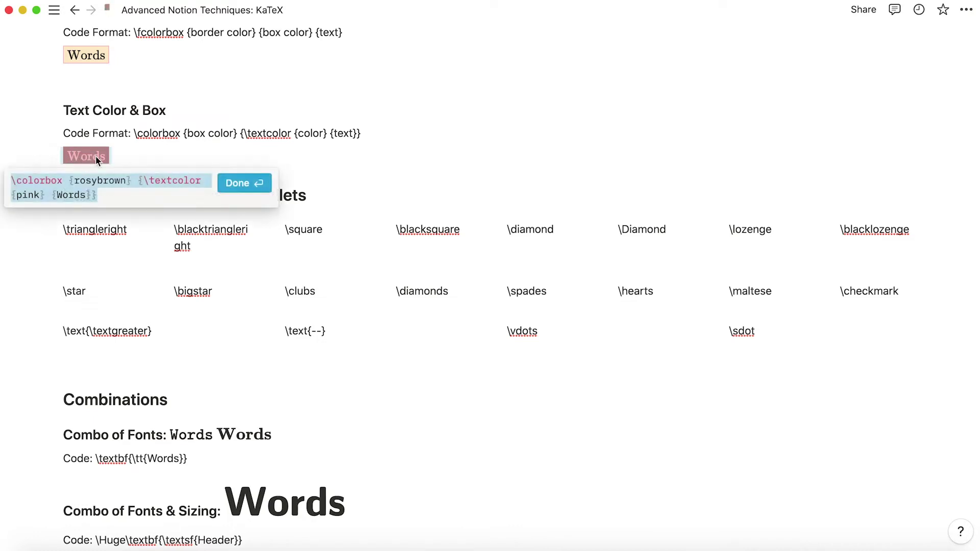
left_click(243, 181)
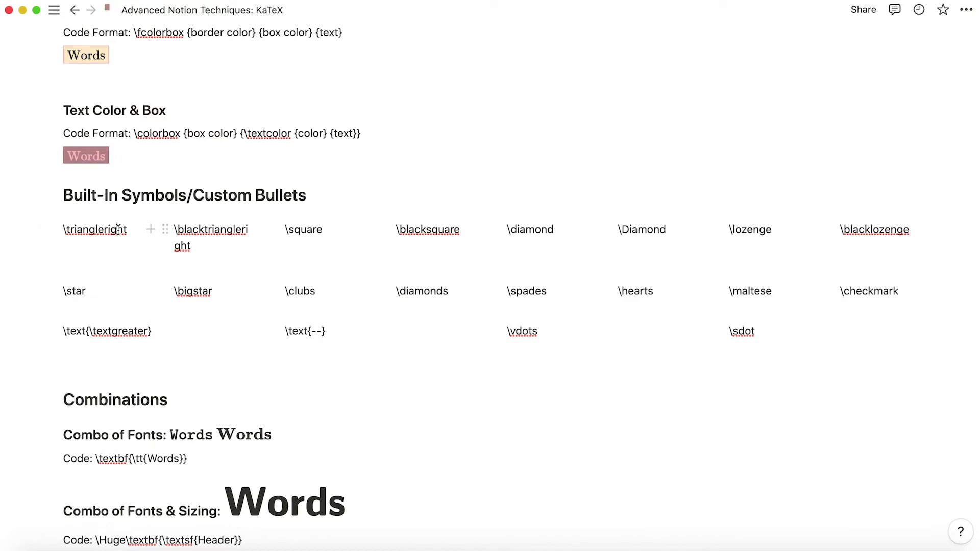
left_click(66, 231)
type("$$")
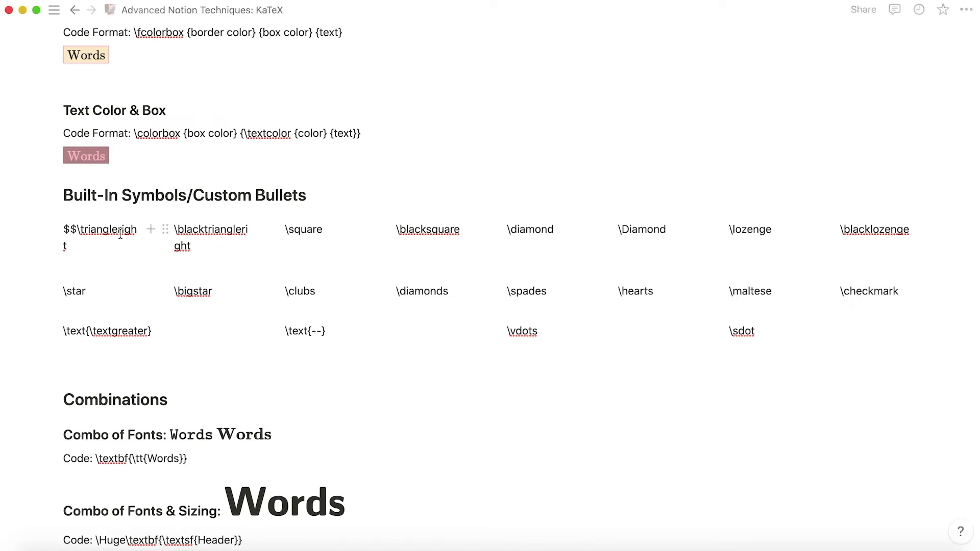
type("$$")
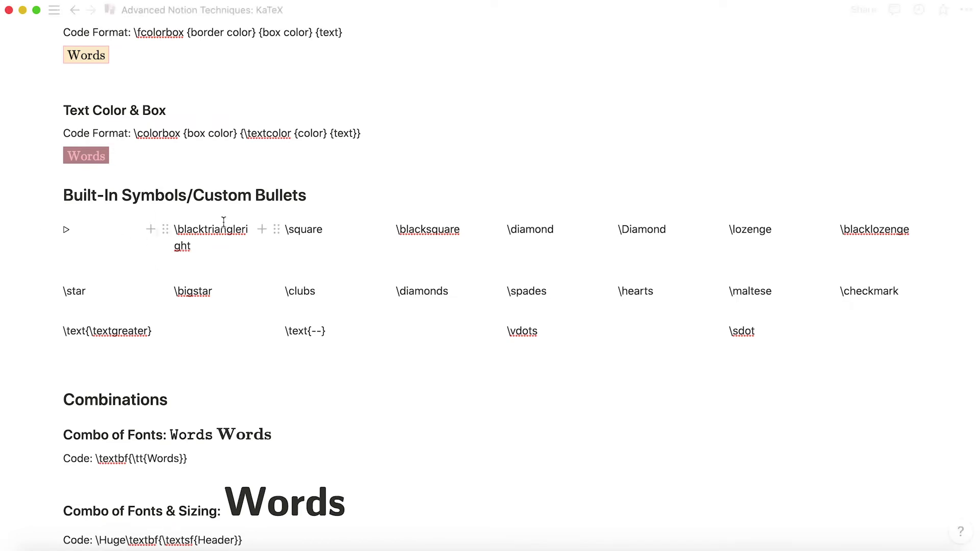
left_click(175, 230)
type("$$")
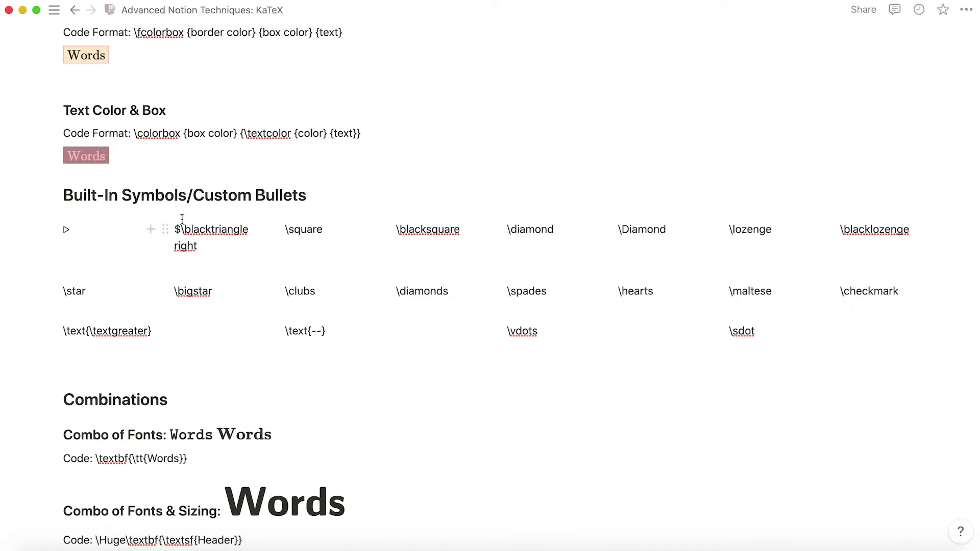
left_click(208, 241)
type("$$")
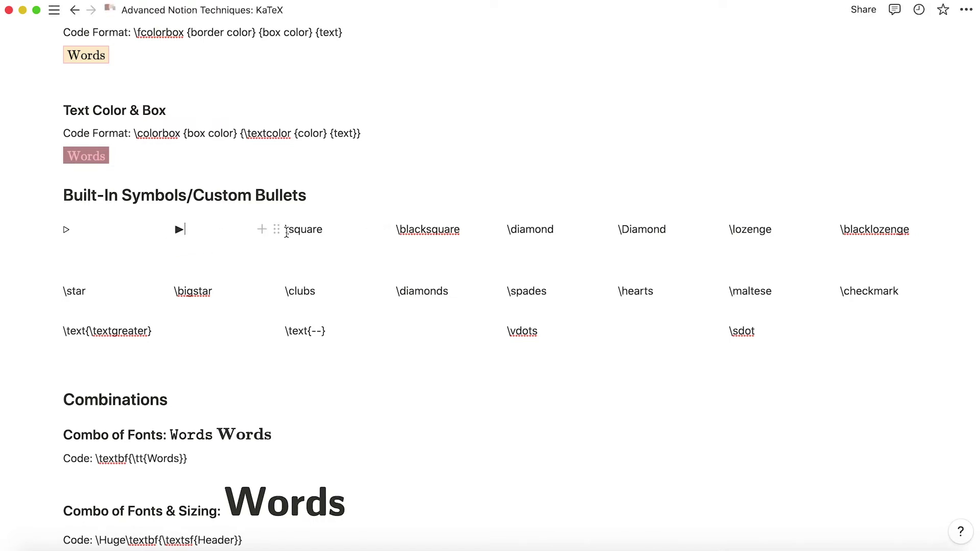
Step: Convert the remaining first-row symbol codes \square, \blacksquare, \diamond, \Diamond, \lozenge and \blacklozenge into inline equations
left_click(287, 233)
left_click(323, 229)
type("$$")
left_click(460, 229)
type("$$")
left_click(554, 229)
type("$$")
left_click(666, 229)
type("$$")
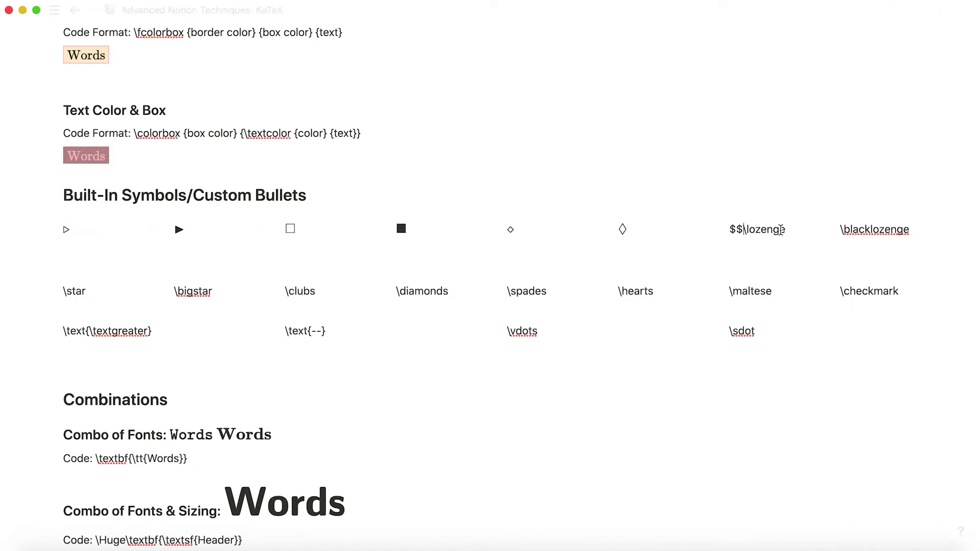
type("$$")
left_click(909, 229)
type("$$")
Step: Convert the second-row symbol codes \star, \bigstar, \clubs, \diamonds, \spades, \hearts, \maltese and \checkmark into inline equations
left_click(85, 291)
type("$$")
left_click(213, 291)
type("$$")
left_click(316, 291)
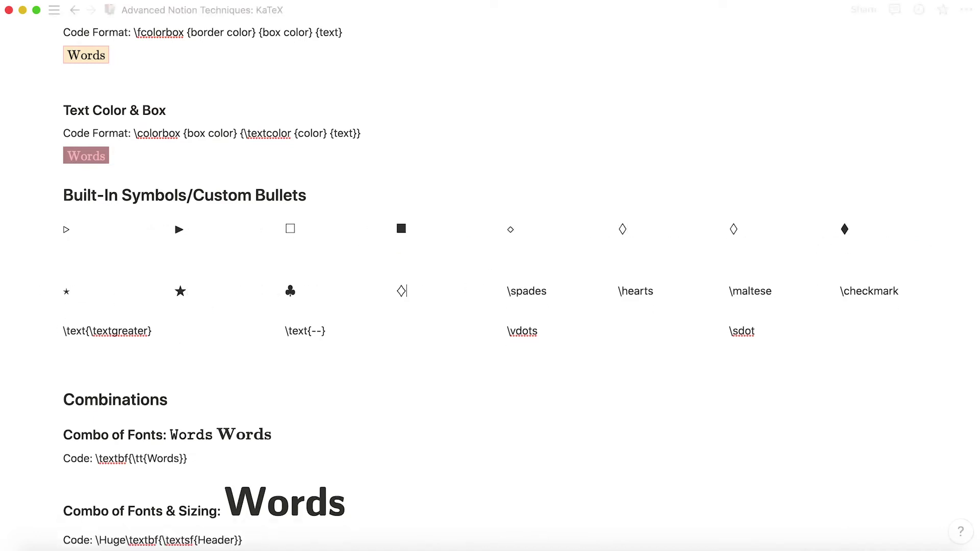
type("$$")
left_click(547, 291)
type("$$")
left_click(654, 291)
type("$$")
left_click(791, 290)
type("$$")
left_click(913, 291)
Step: Convert the third-row symbol codes \text{\textgreater}, \text{--}, \vdots and \sdot into inline equations
left_click(330, 331)
type("$$")
left_click(543, 331)
type("$$")
left_click(761, 331)
type("$$")
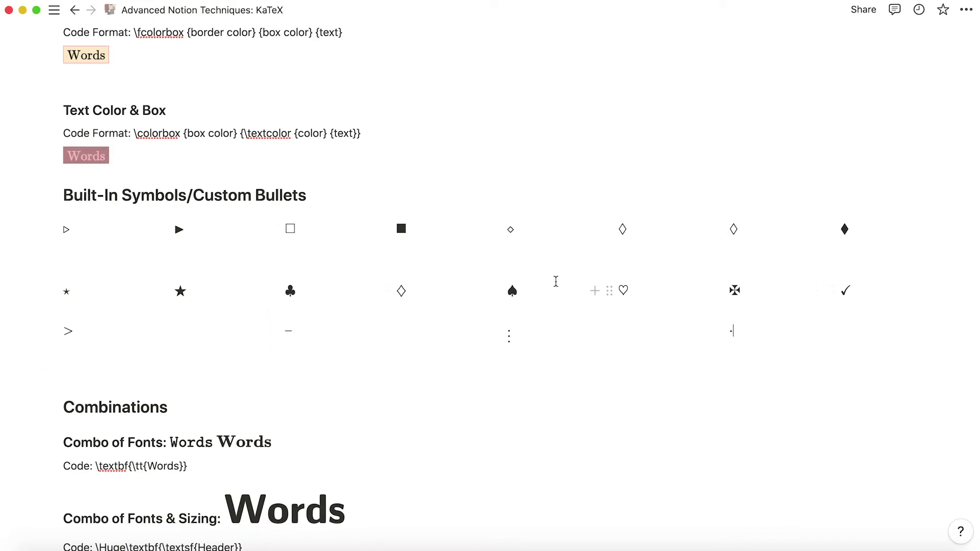
Step: Inspect the black square symbol's code and review the symbols, Combinations, Custom Colors and Built-In Fonts sections of the page
left_click(401, 229)
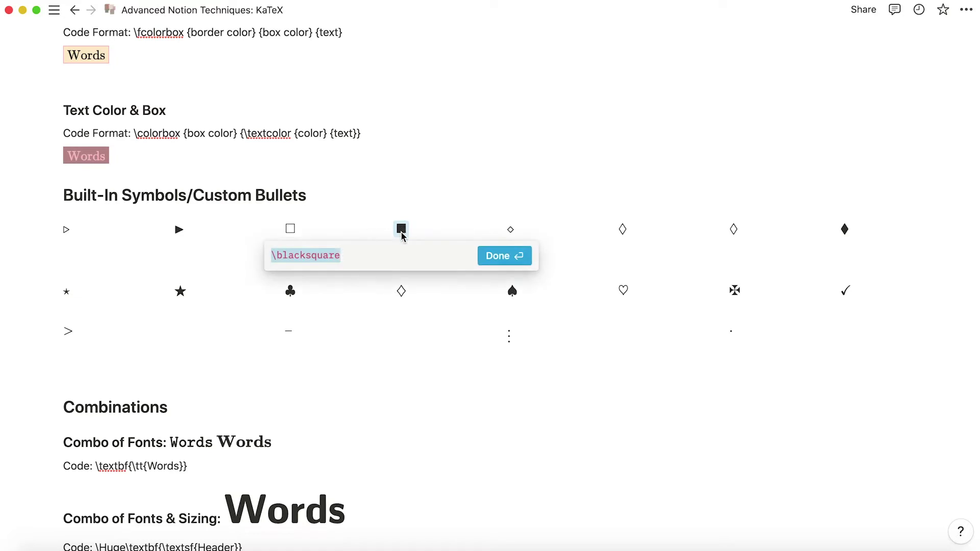
left_click(499, 257)
scroll(439, 191, "up", 3)
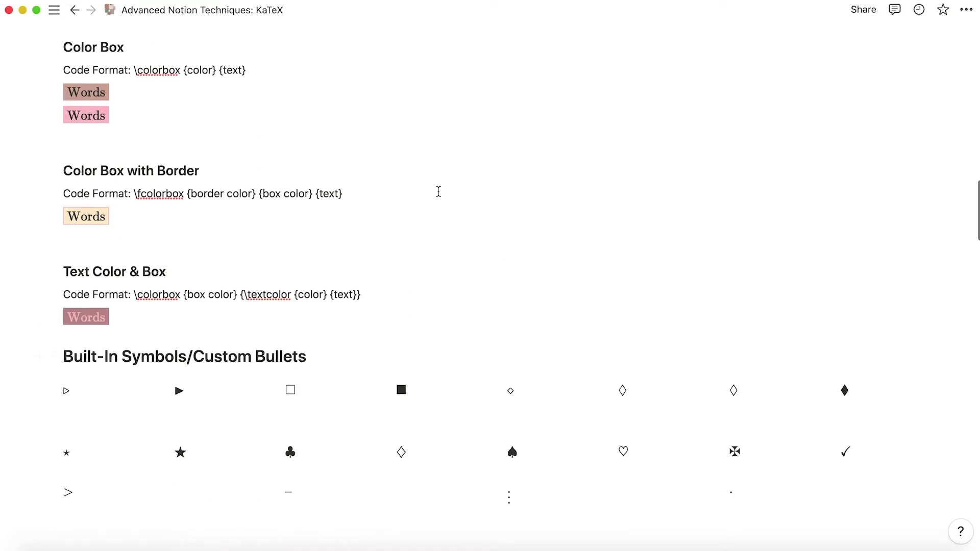
scroll(306, 245, "down", 4)
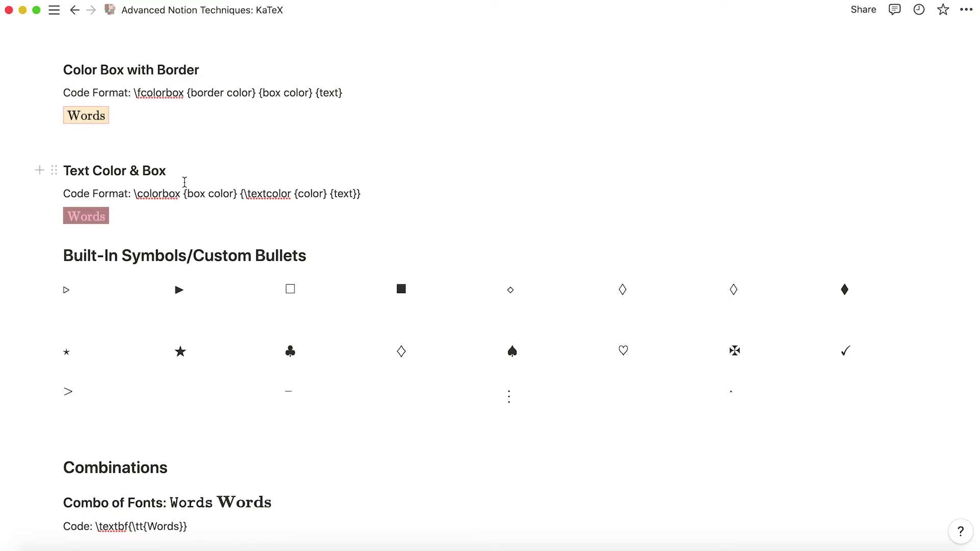
scroll(237, 245, "down", 3)
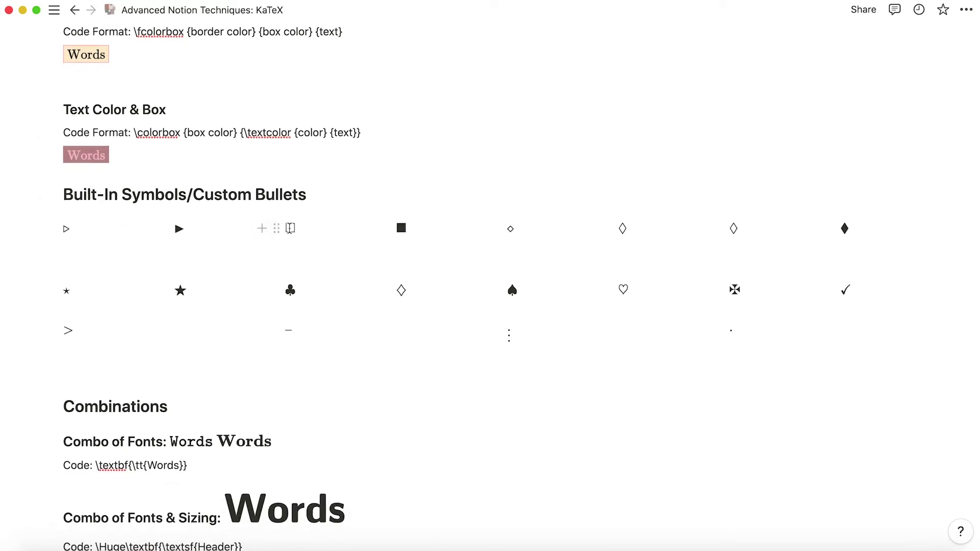
scroll(178, 138, "up", 1)
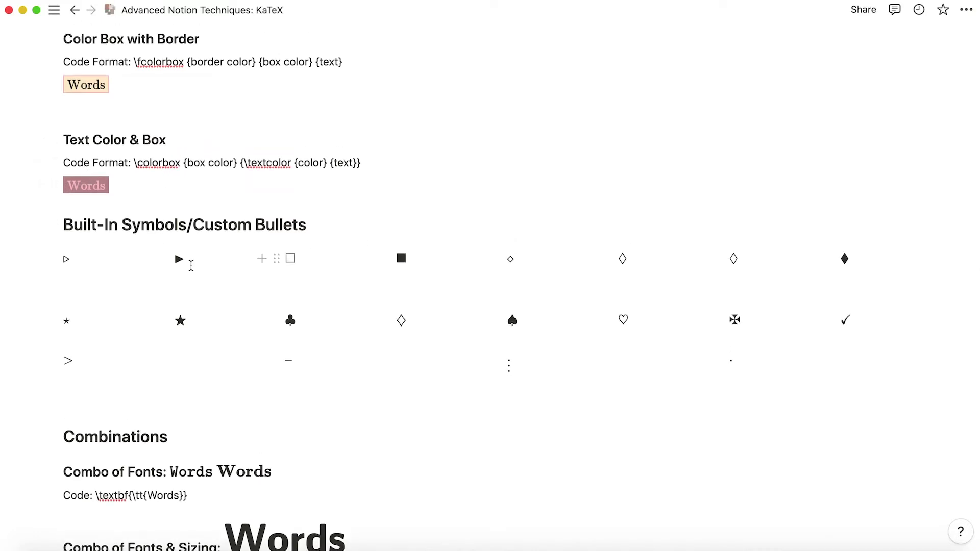
scroll(191, 265, "down", 5)
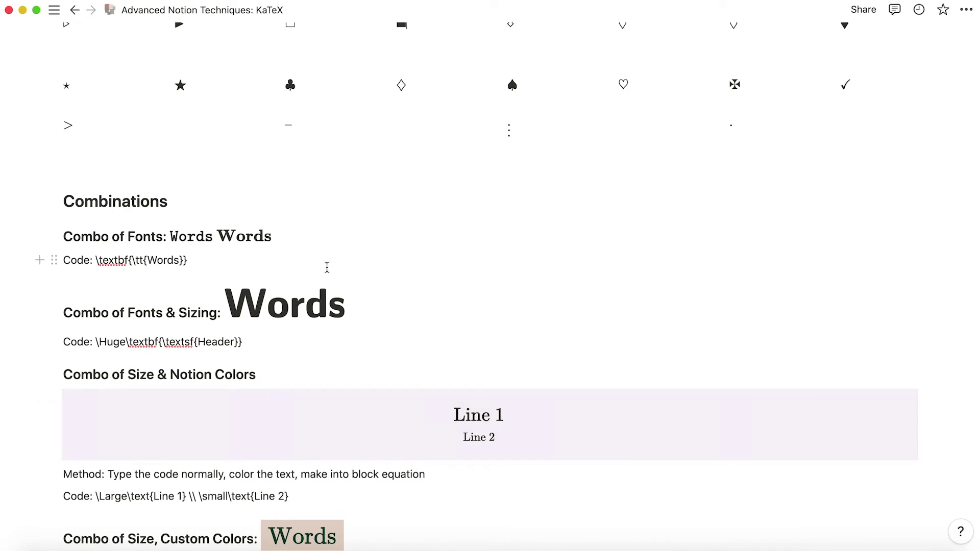
scroll(327, 267, "up", 4)
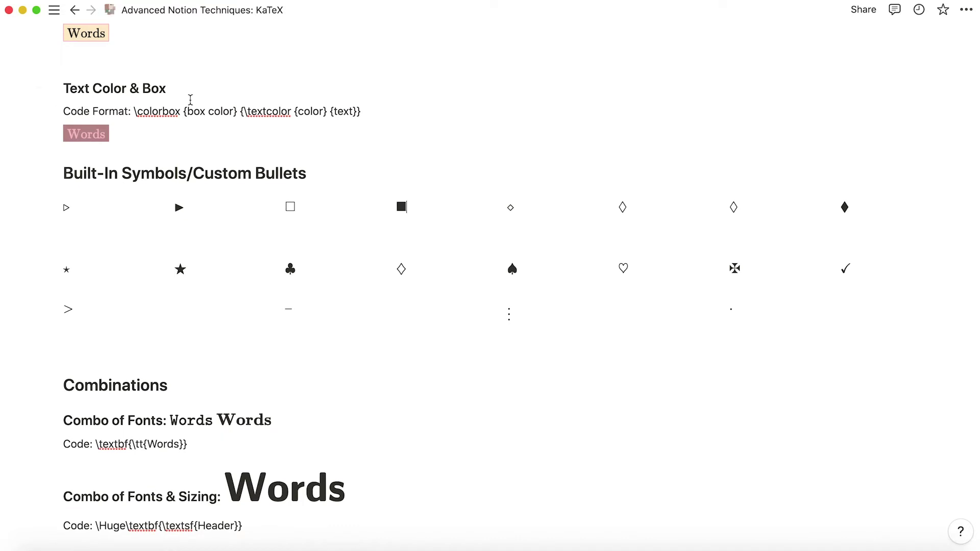
scroll(190, 100, "down", 5)
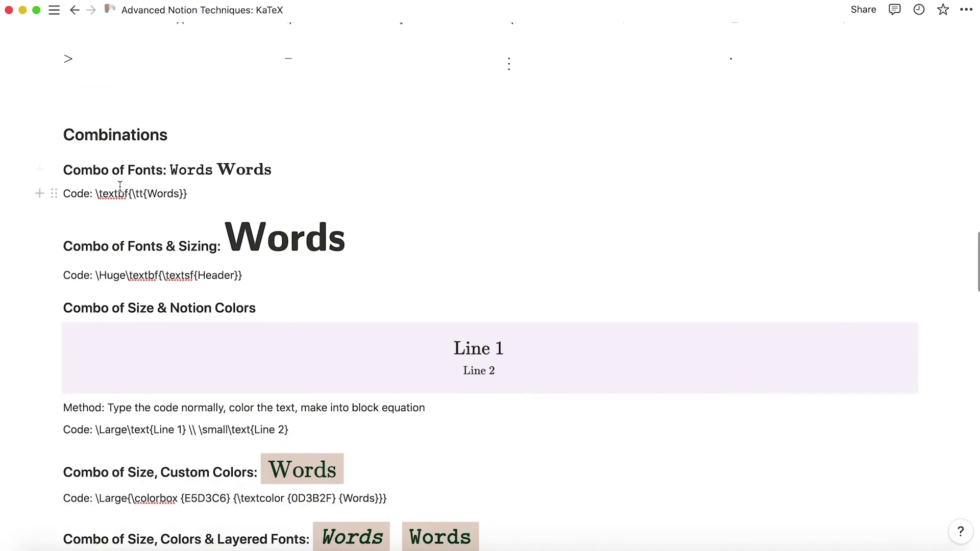
scroll(170, 189, "up", 15)
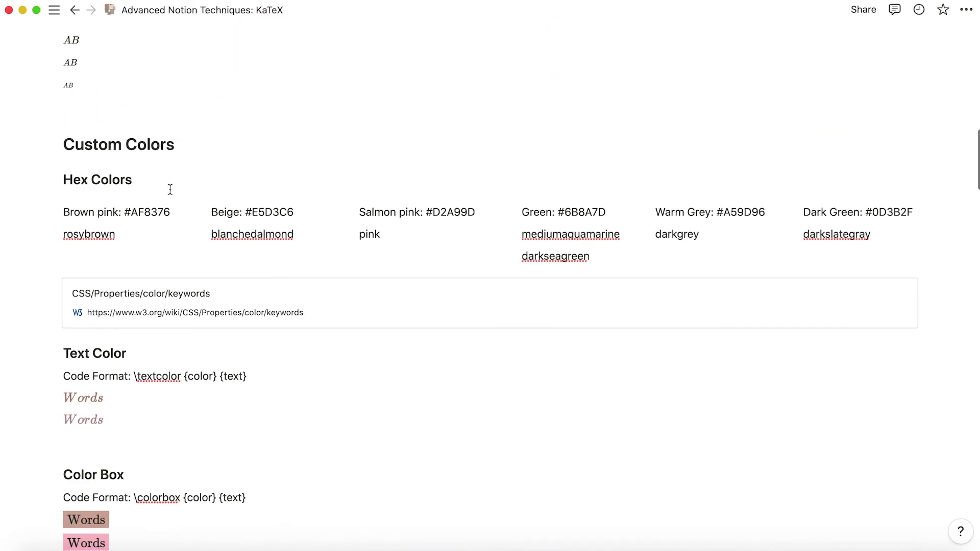
scroll(109, 256, "up", 9)
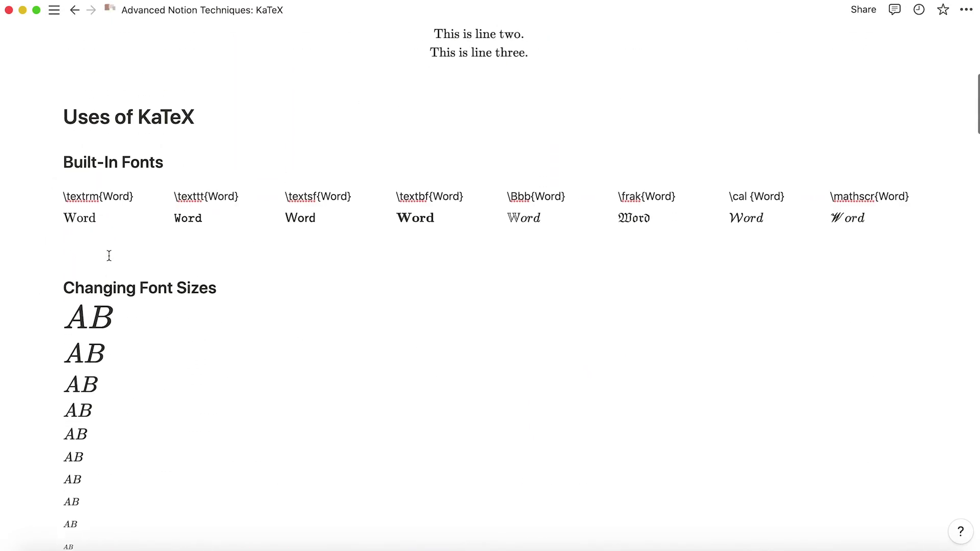
Step: Inspect the codes behind both Words equations in the Combo of Fonts heading
scroll(109, 256, "up", 1)
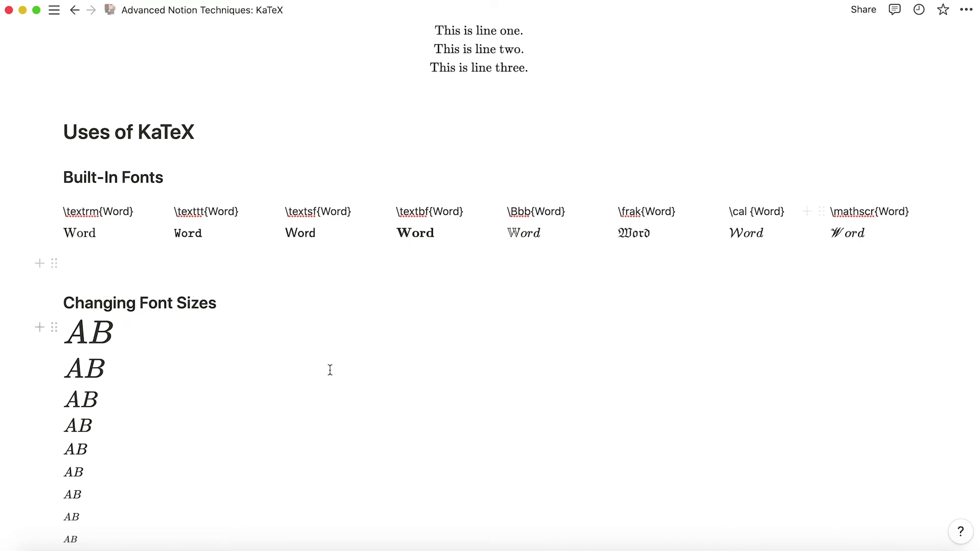
scroll(331, 370, "down", 20)
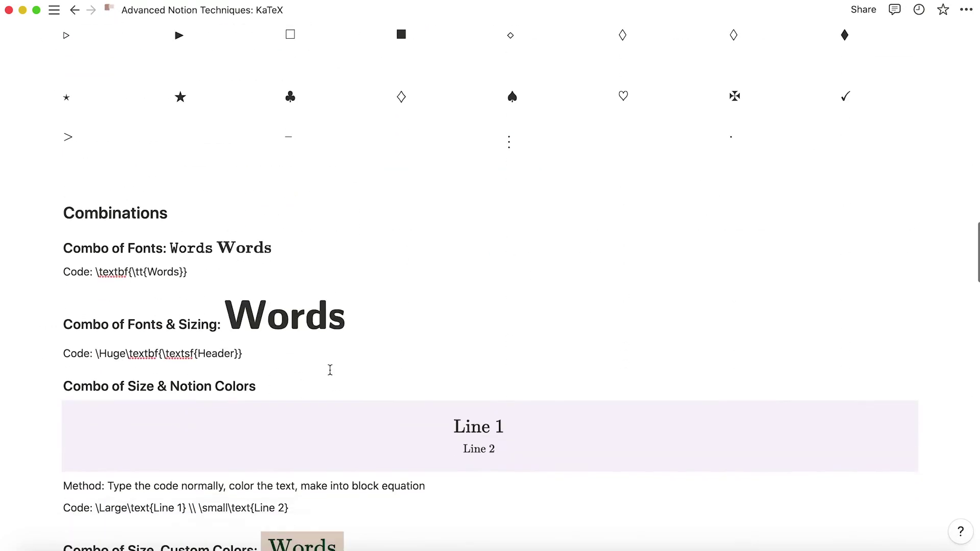
scroll(330, 370, "down", 2)
scroll(241, 189, "down", 1)
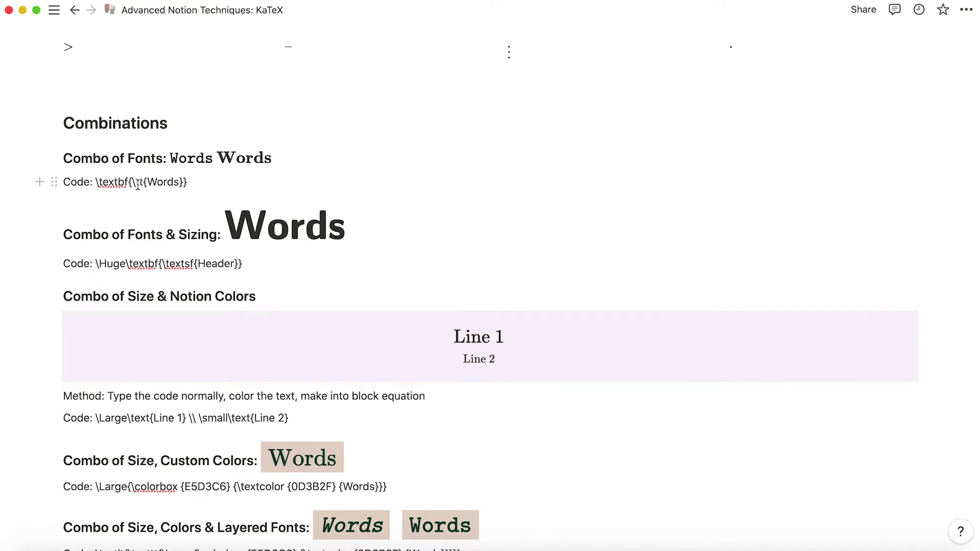
left_click(183, 162)
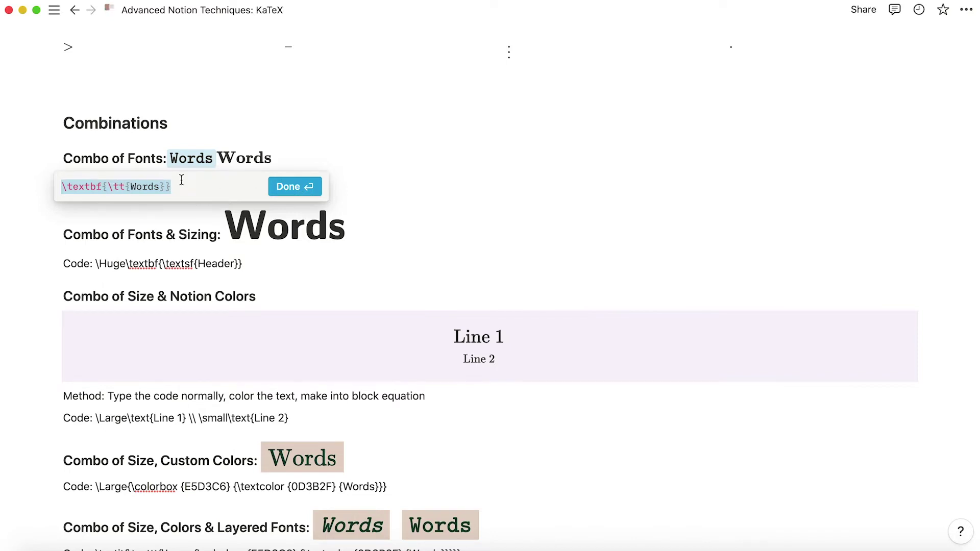
left_click(293, 188)
left_click(257, 161)
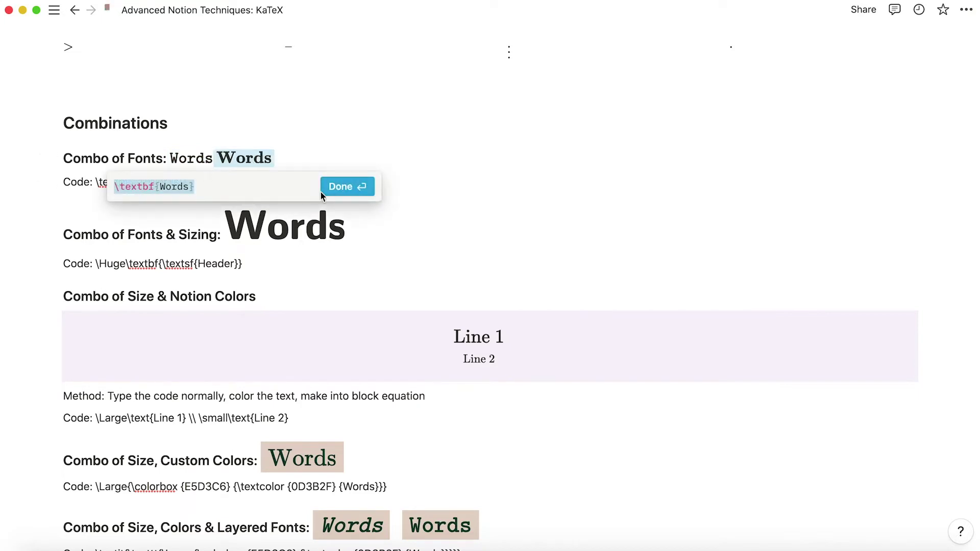
left_click(336, 187)
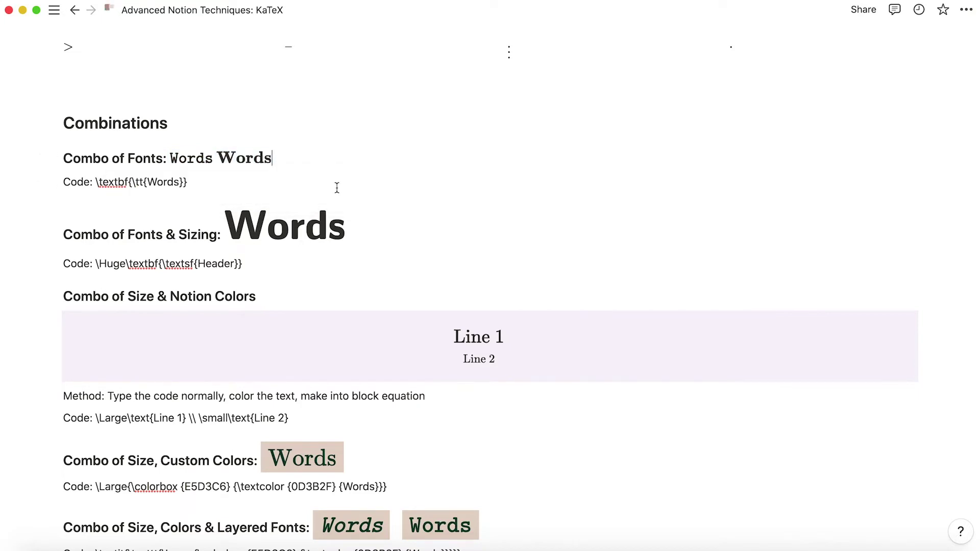
left_click(193, 159)
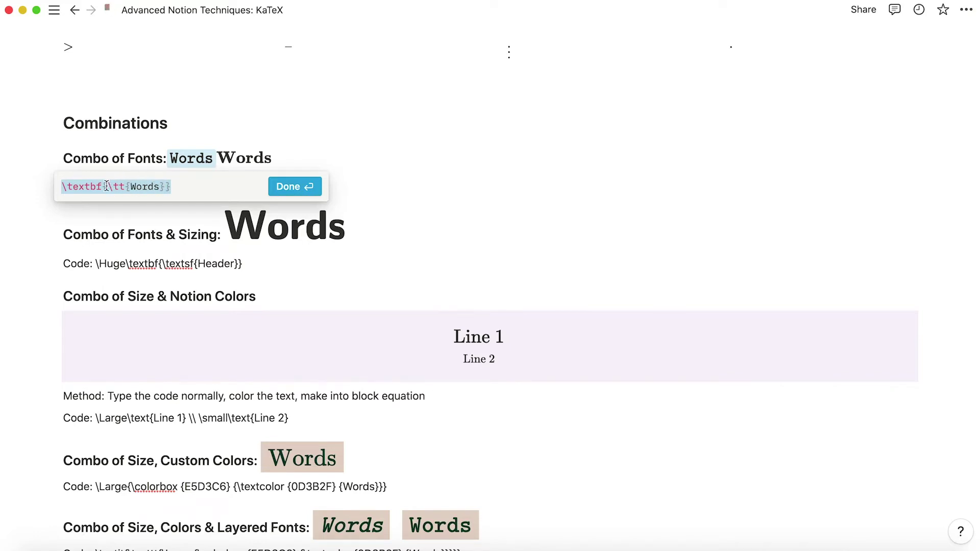
key("Return")
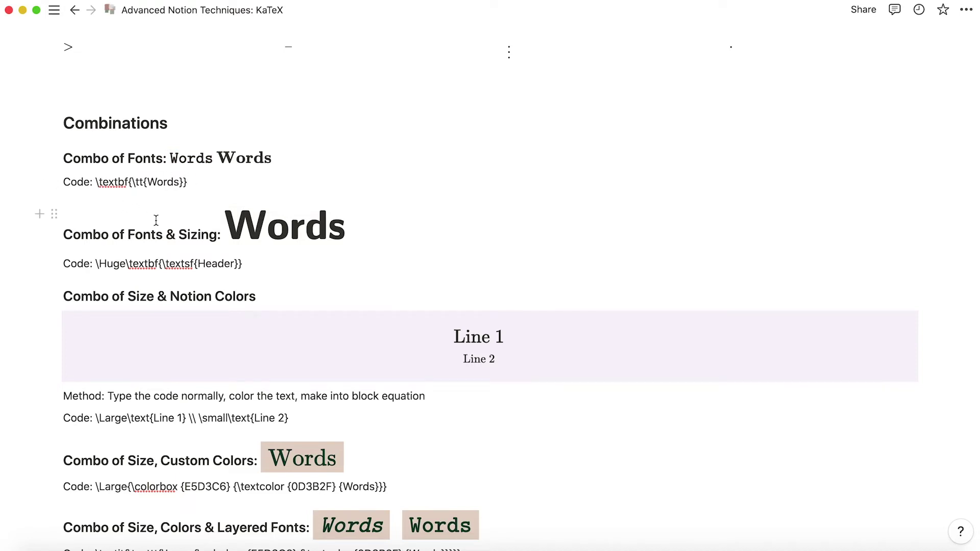
Step: Examine the code behind the Combo of Fonts & Sizing heading's Words equation and copy it
scroll(153, 217, "down", 1)
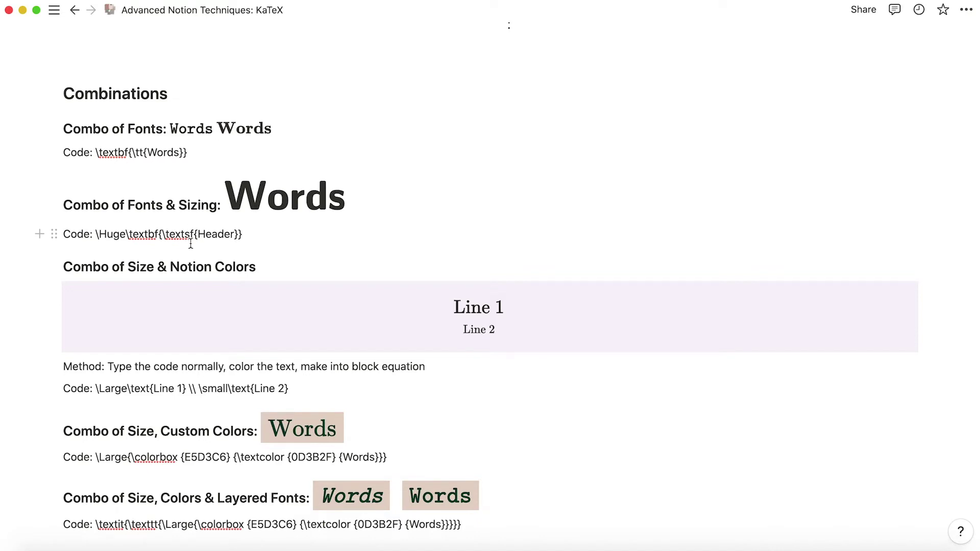
double_click(224, 233)
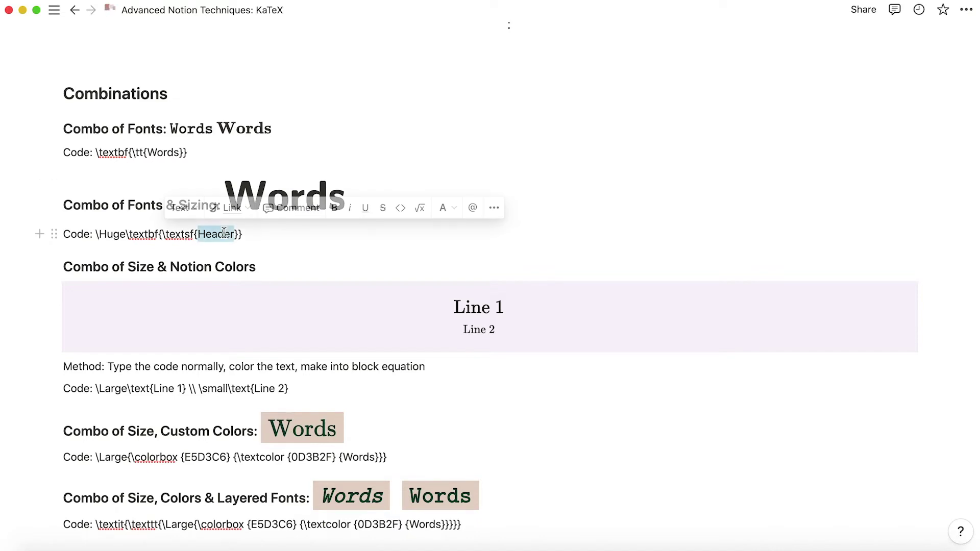
left_click(264, 238)
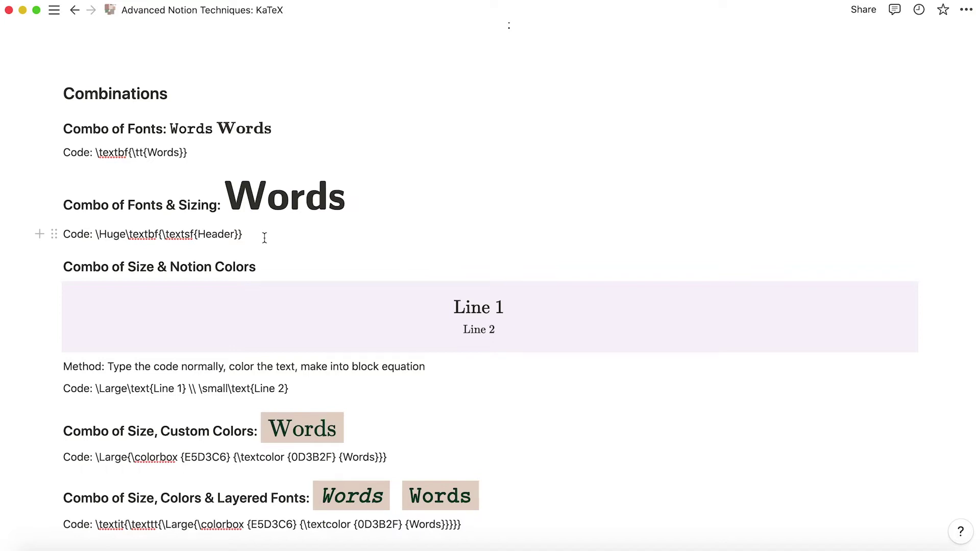
left_click(245, 207)
key("super+c")
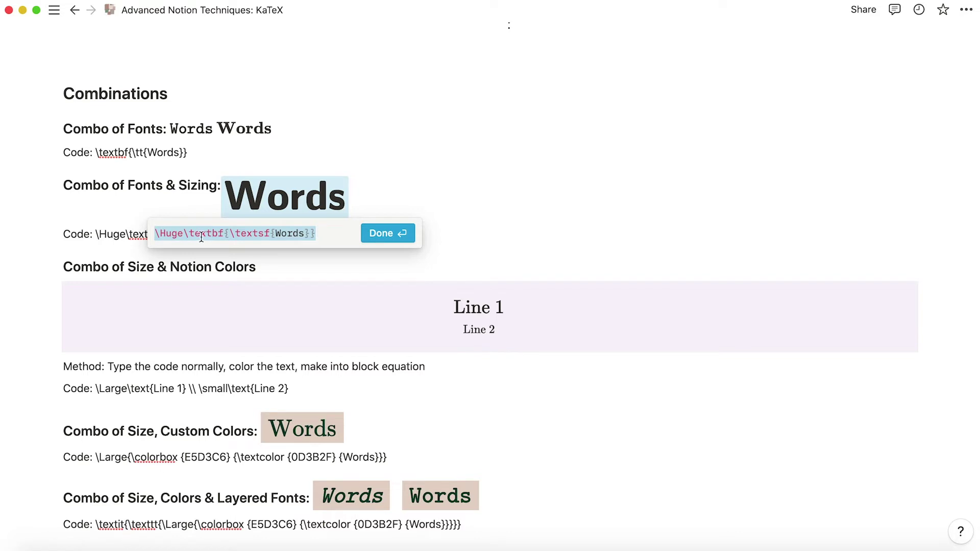
left_click(371, 236)
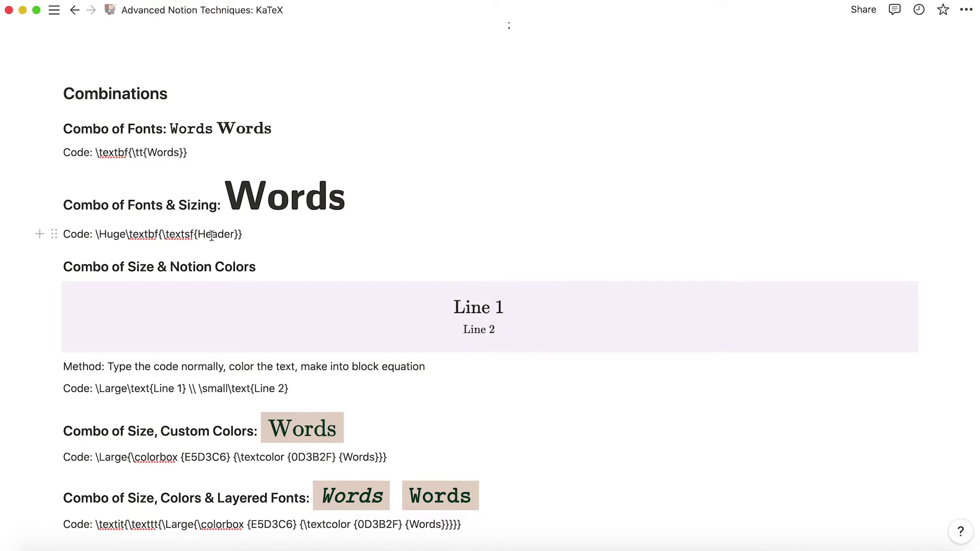
Step: Add a second inline equation \Huge\textbf{\textsf{Words}} after the existing one in the Combo of Fonts & Sizing heading
left_click(335, 200)
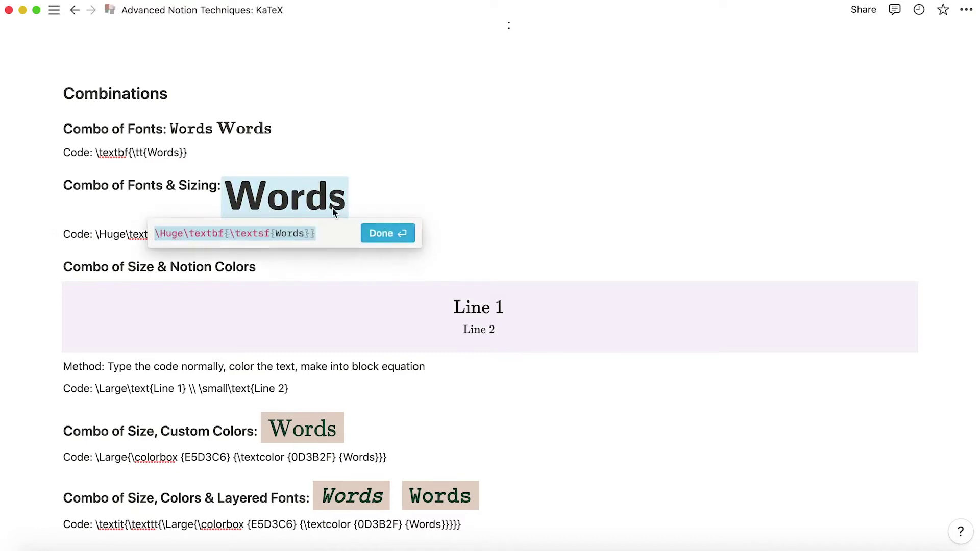
left_click(384, 233)
type("$$")
key("super+v")
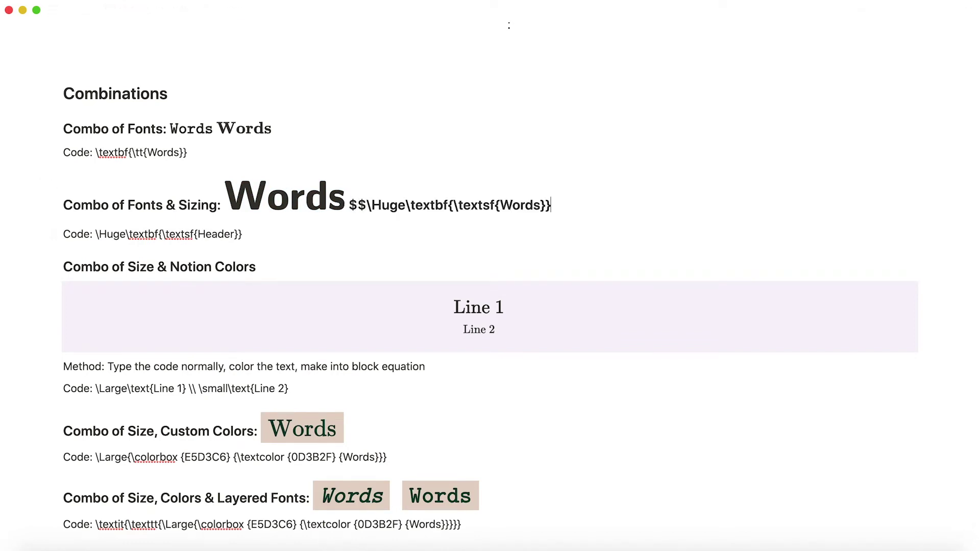
type("$$")
Step: Try the duplicate equation without the \textsf font code, and undo the removal
left_click(402, 199)
left_click(359, 234)
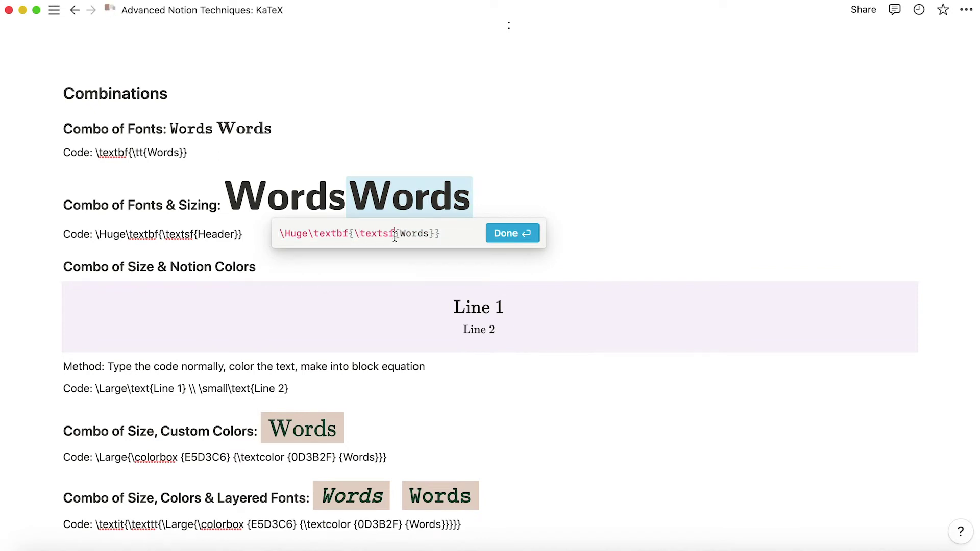
left_click_drag(395, 237, 359, 238)
key("BackSpace")
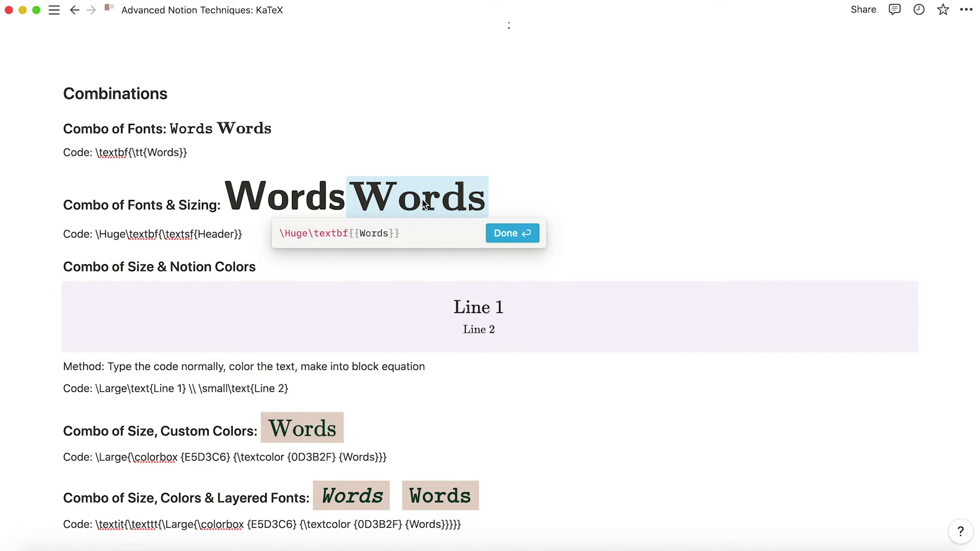
key("super+z")
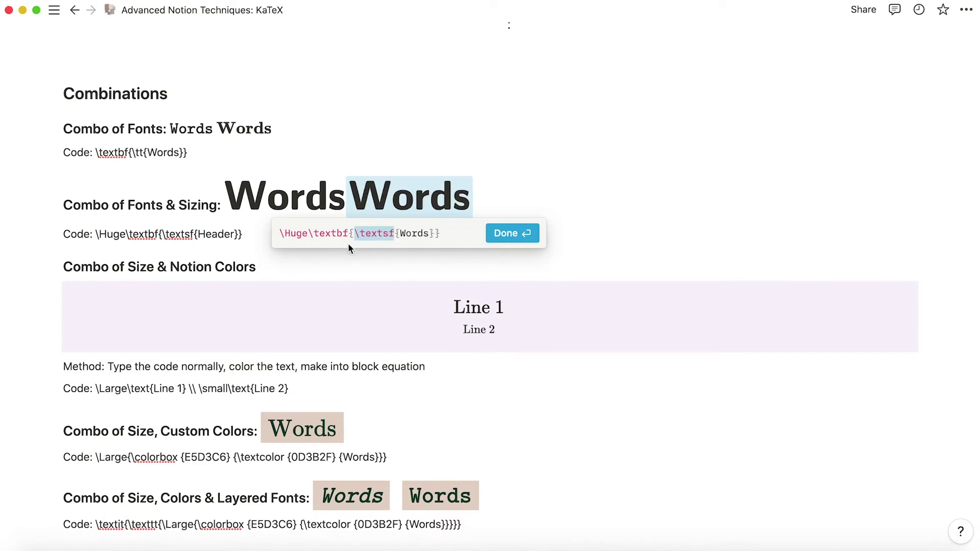
Step: Try the duplicate equation without the \Huge size code, and undo the removal
left_click(314, 234)
left_click_drag(309, 235, 272, 236)
key("BackSpace")
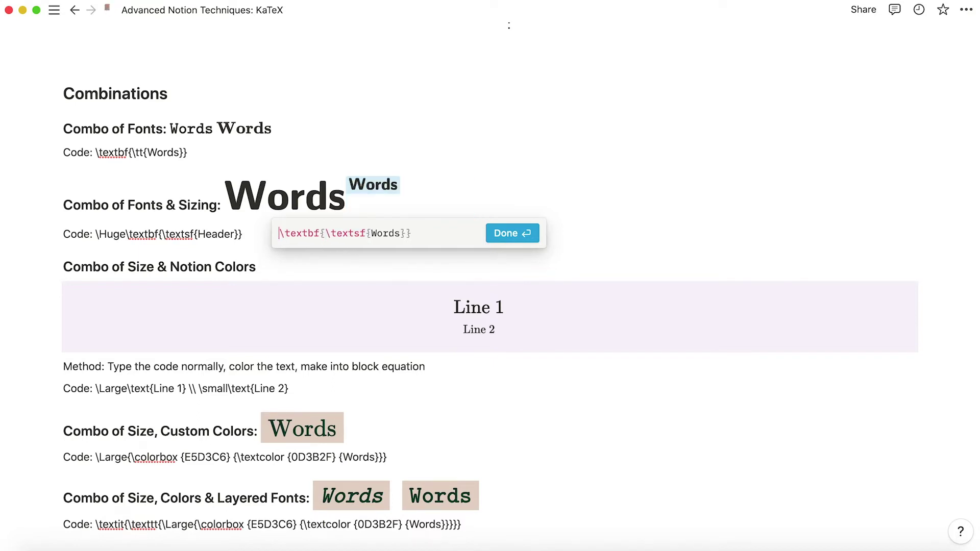
key("super+z")
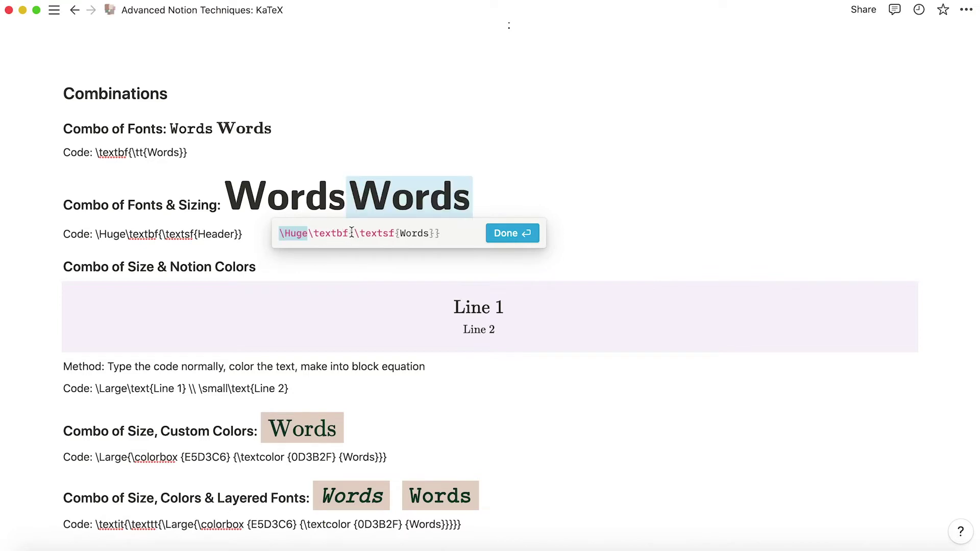
Step: Try the duplicate equation without the \textbf code, and delete the duplicate from the heading
left_click_drag(351, 234, 309, 234)
key("BackSpace")
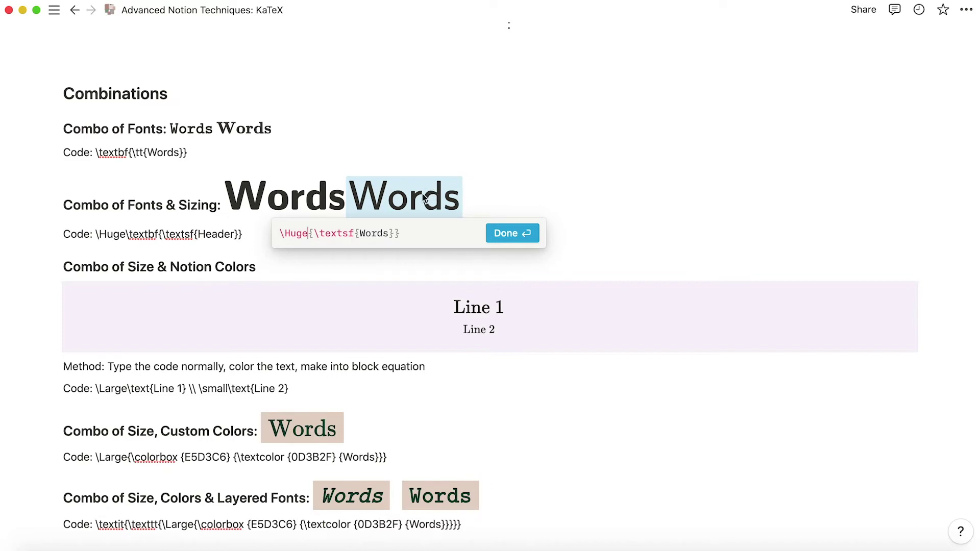
left_click(547, 176)
left_click(508, 204)
key("BackSpace")
Step: Copy the code \Large\text{Line 1} \\ \small\text{Line 2} onto a new line below the Size & Notion Colors code line
scroll(225, 271, "down", 2)
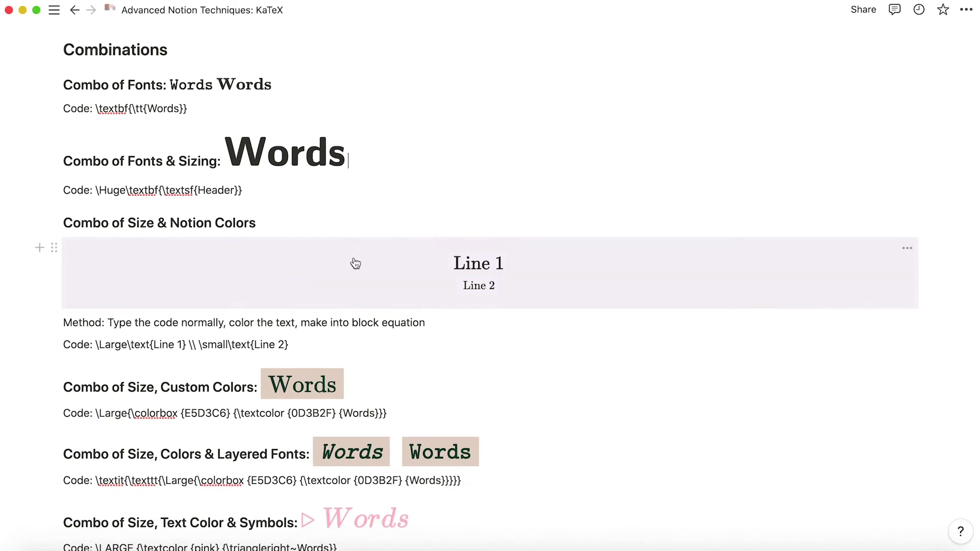
scroll(562, 289, "down", 2)
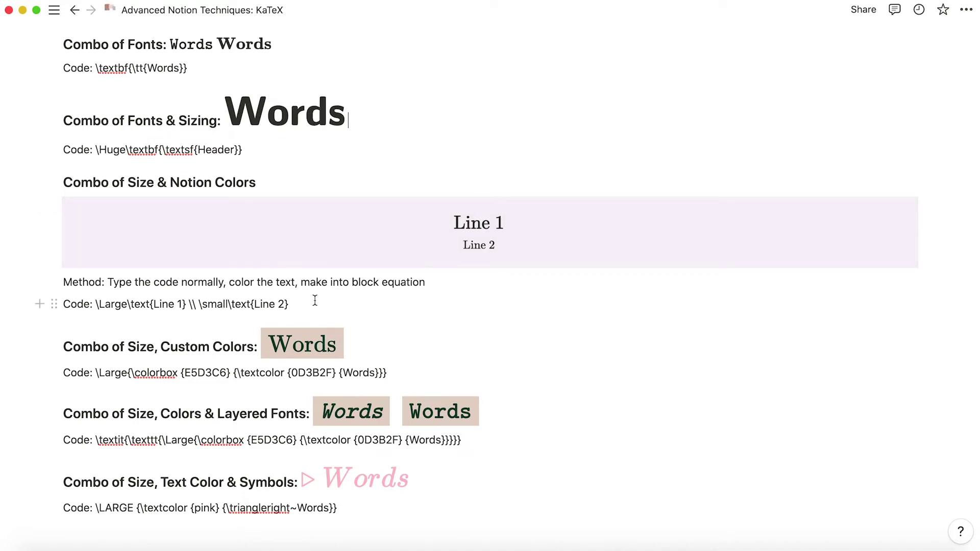
left_click(95, 307, "shift")
key("super+c")
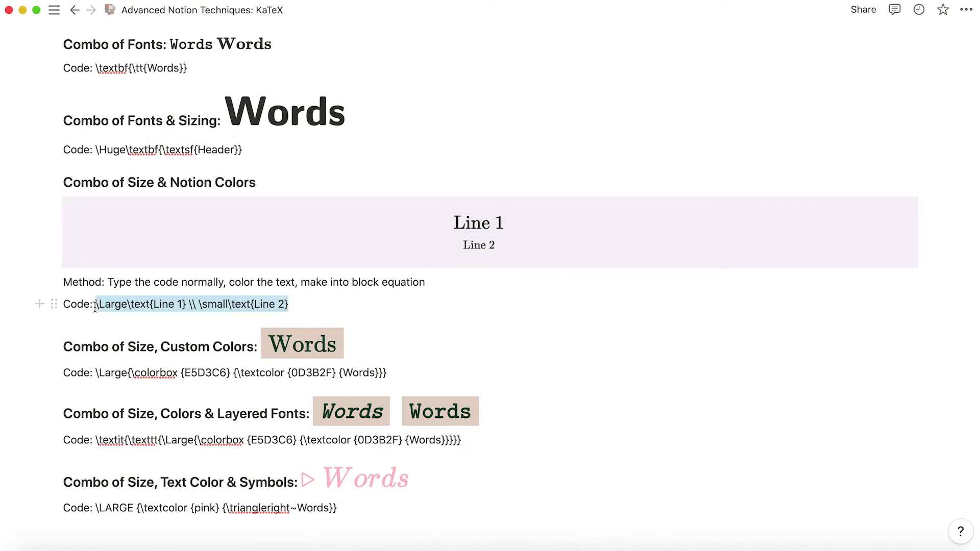
left_click(96, 306)
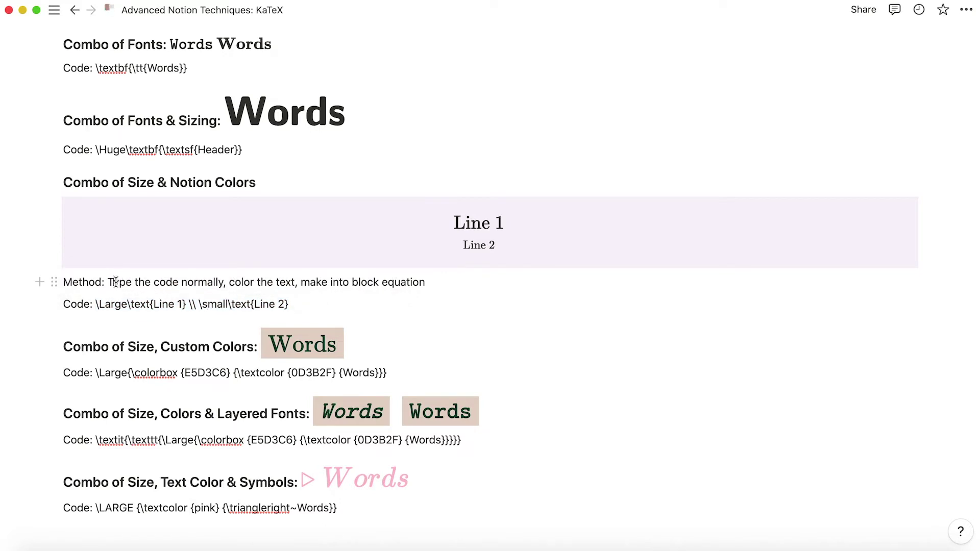
left_click(259, 282)
left_click(335, 308)
key("Return")
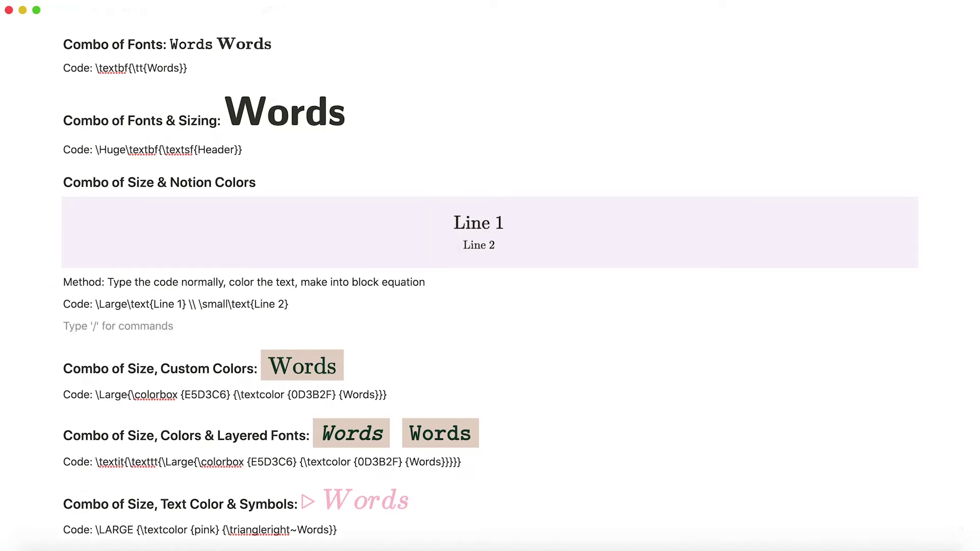
key("super+v")
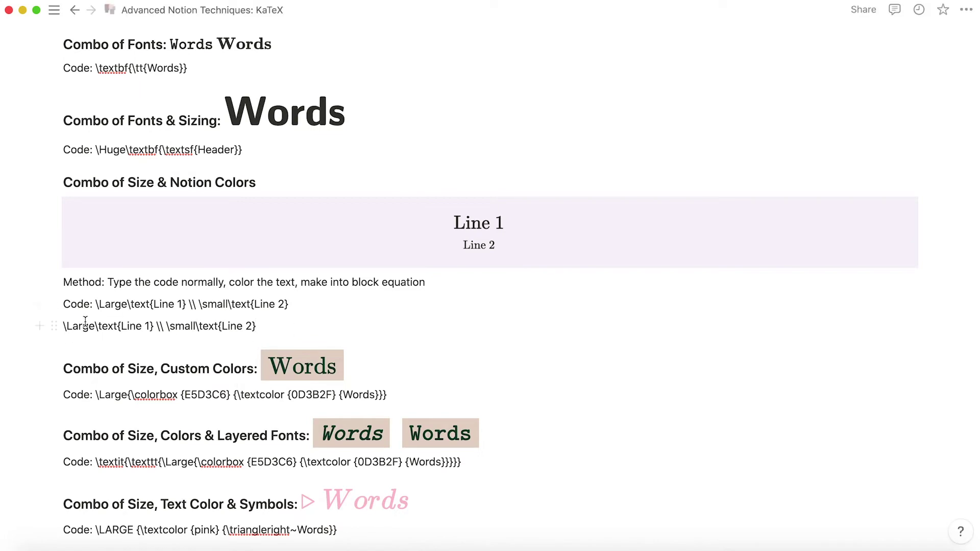
Step: Give the pasted Line 1 / Line 2 code block a pink background
left_click(54, 326)
mouse_move(125, 405)
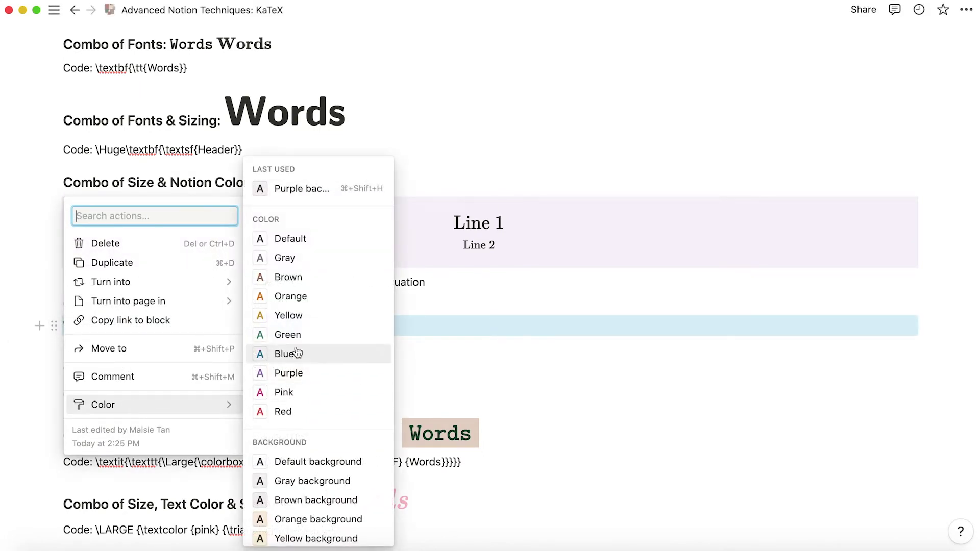
scroll(293, 469, "down", 3)
left_click(299, 513)
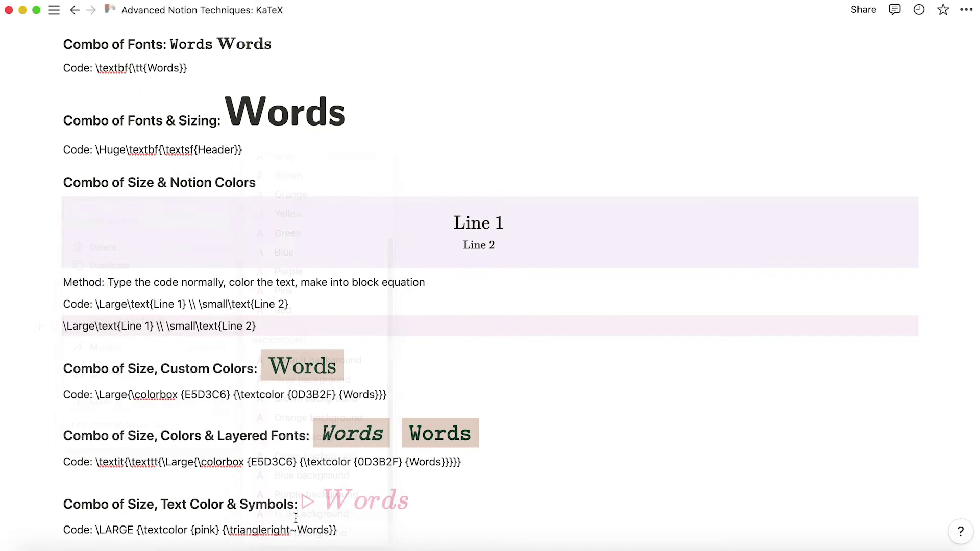
Step: Turn the pink Line 1 / Line 2 code line into a block equation
left_click(55, 327)
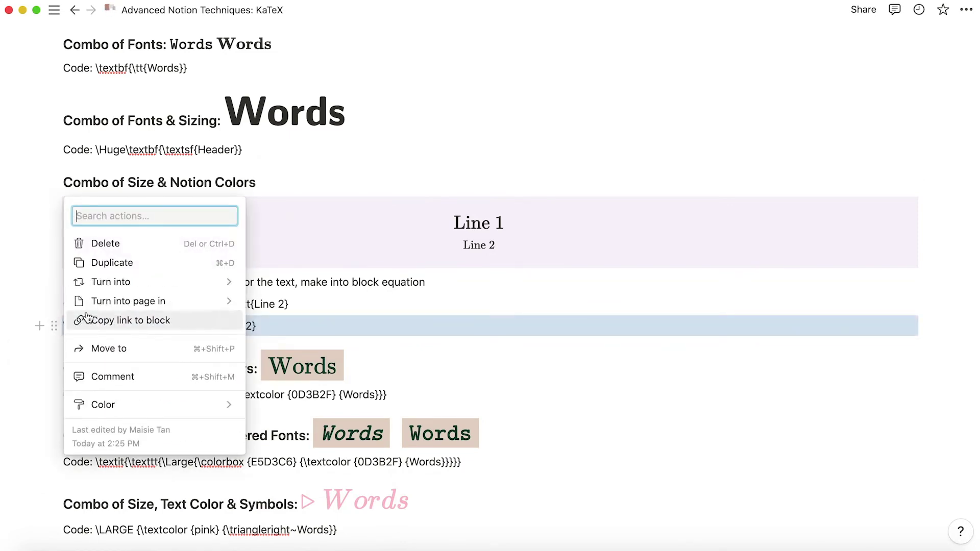
mouse_move(100, 305)
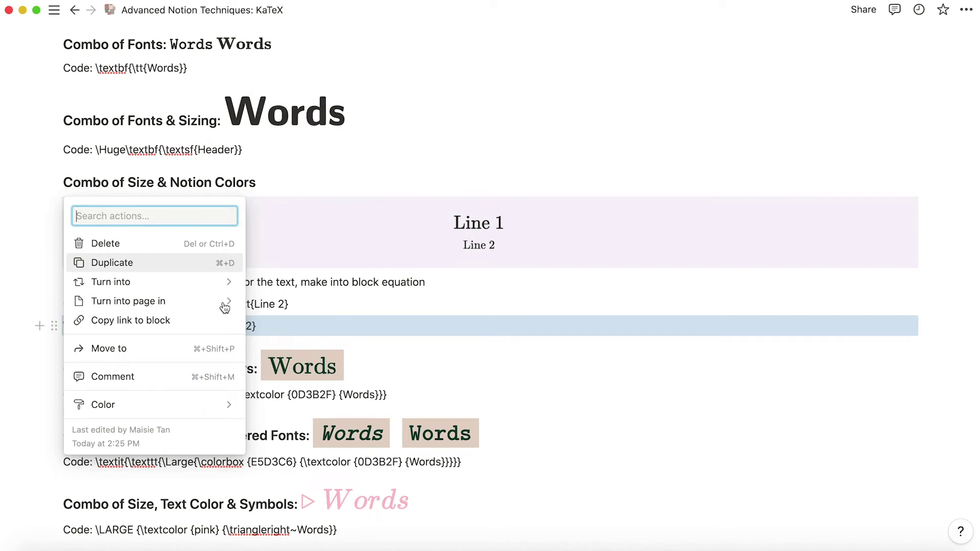
mouse_move(214, 285)
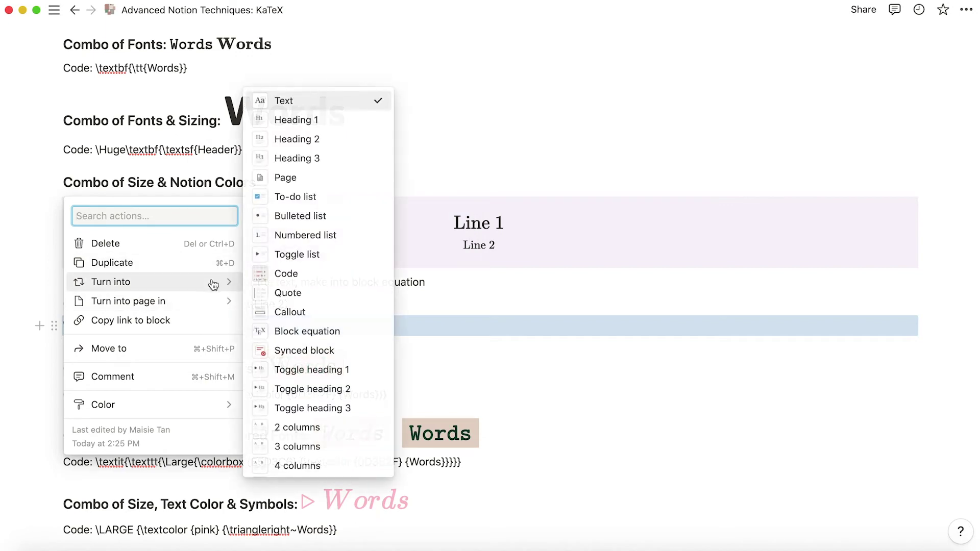
left_click(309, 333)
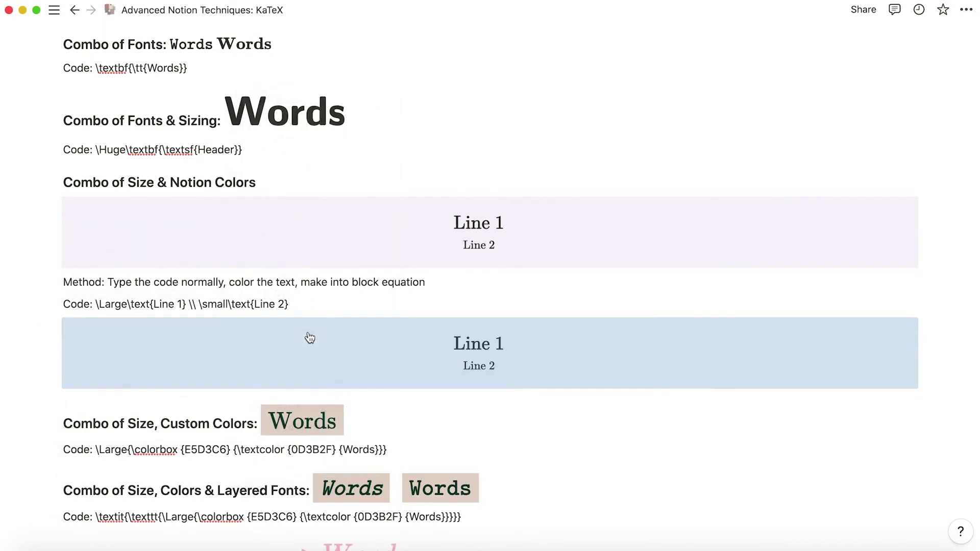
left_click(528, 311)
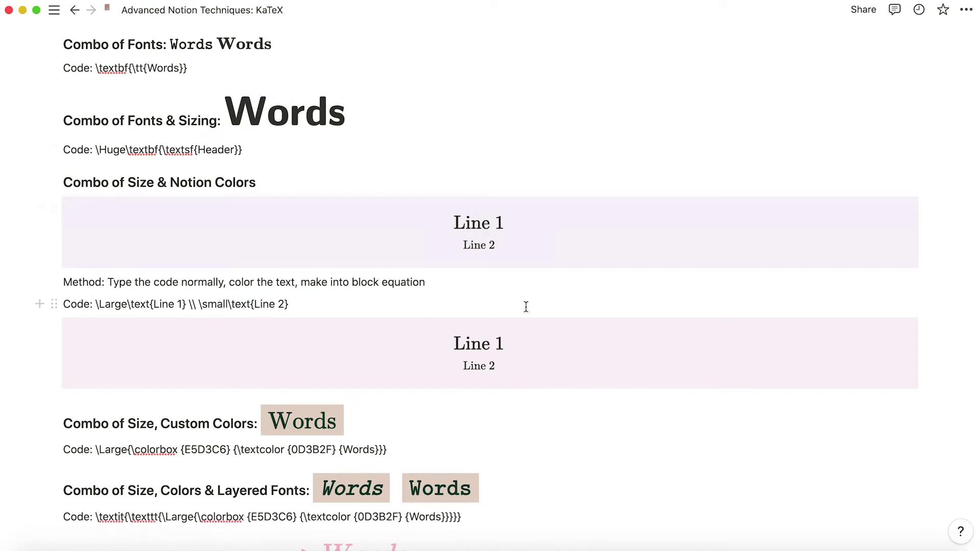
scroll(329, 291, "down", 5)
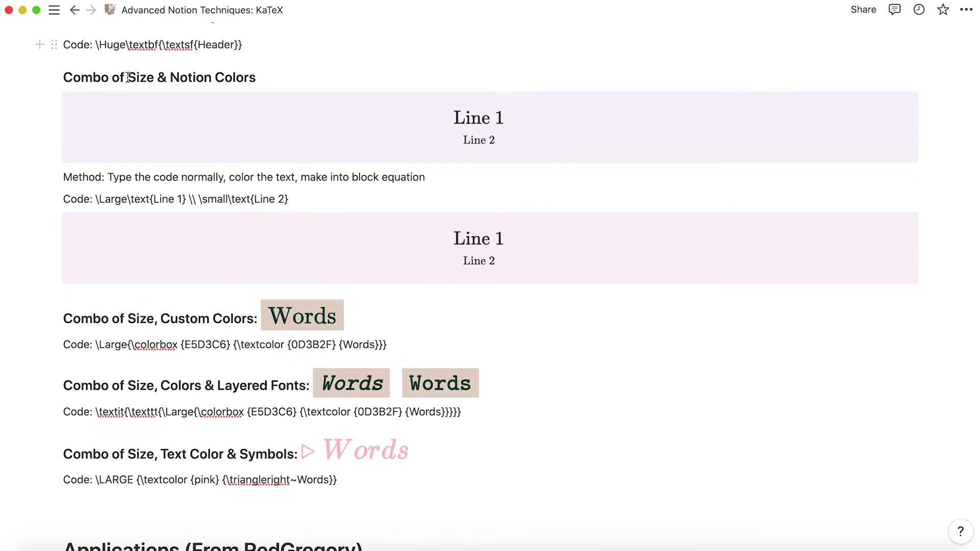
Step: Open the pink Line 1 / Line 2 block equation to review its code, and close it
left_click(485, 248)
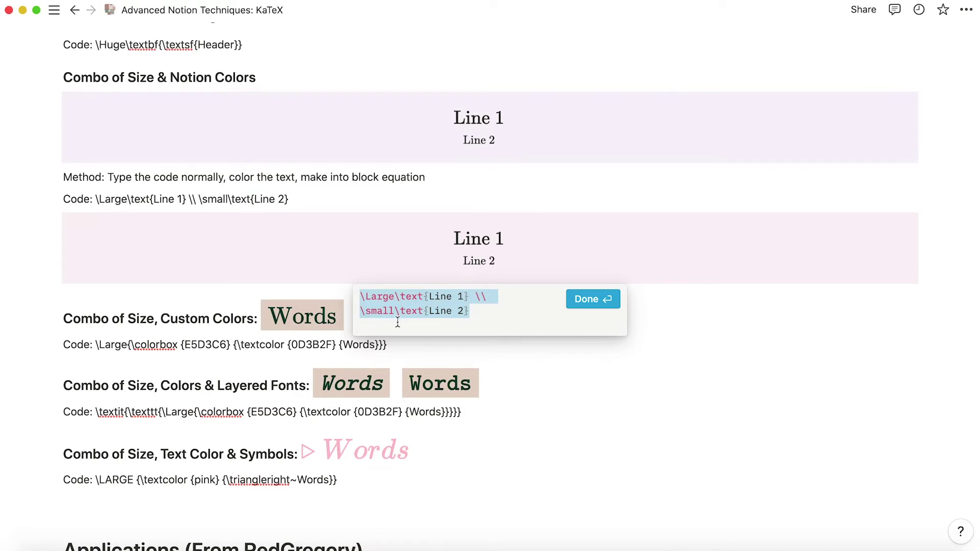
left_click(603, 300)
Step: Compare the Text Color & Box example with the Size, Custom Colors code line, highlighting its Large size command
scroll(283, 285, "down", 3)
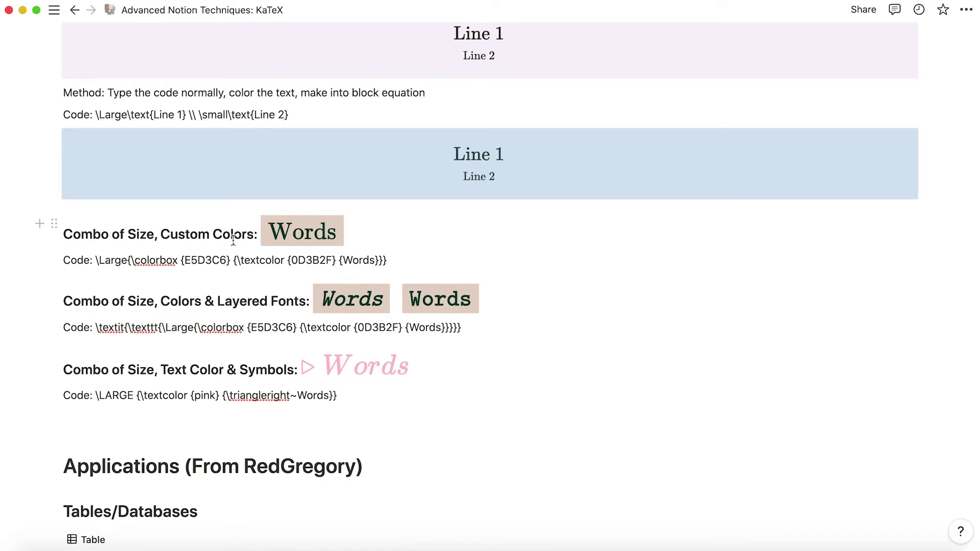
scroll(233, 240, "up", 12)
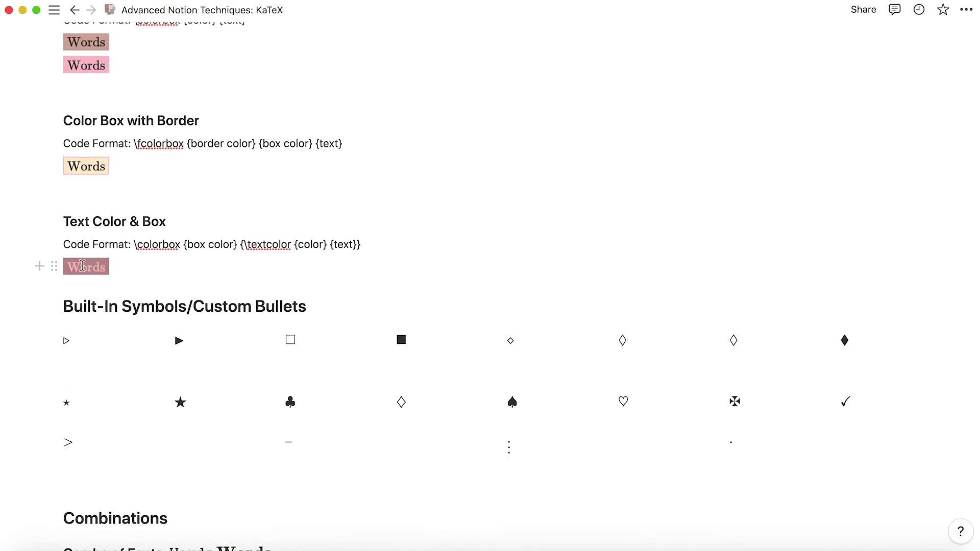
scroll(109, 268, "down", 10)
scroll(107, 266, "down", 5)
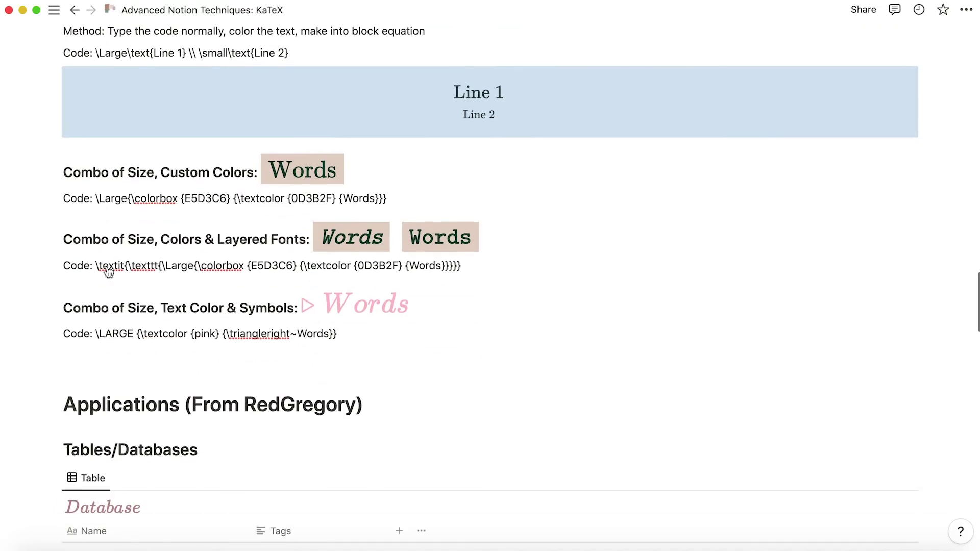
double_click(116, 199)
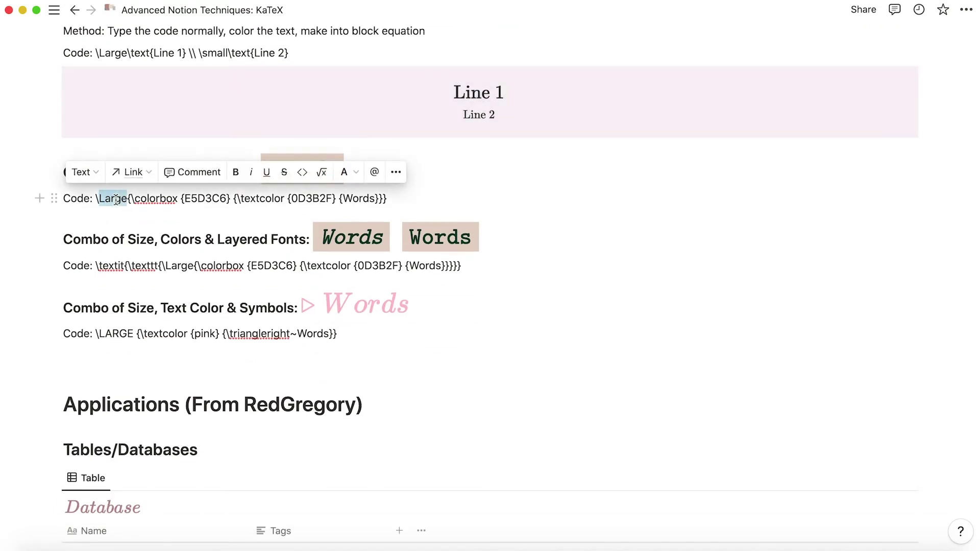
left_click(142, 198)
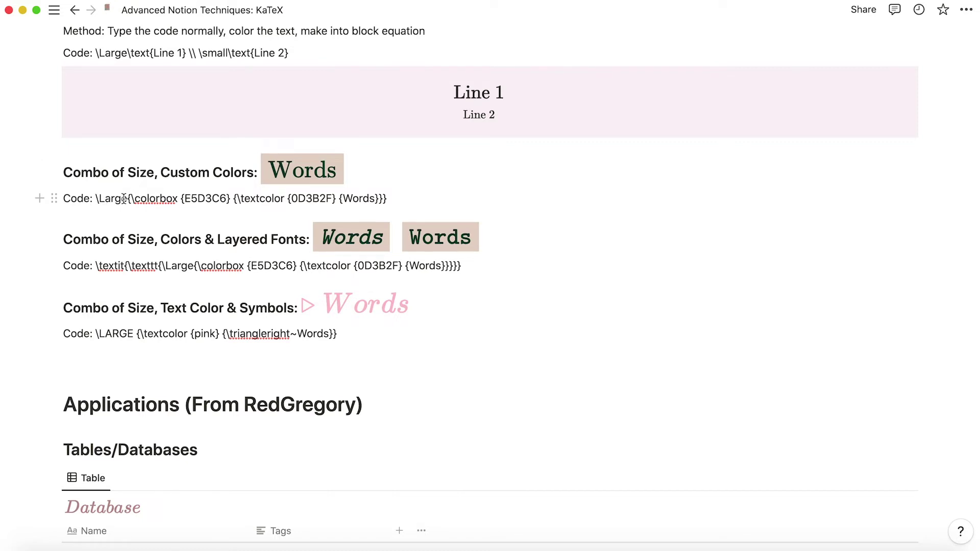
Step: Examine the font, size and color combination examples listed under the Combinations heading
scroll(123, 198, "up", 3)
left_click(282, 262)
left_click(154, 270)
scroll(142, 264, "up", 3)
left_click(331, 99)
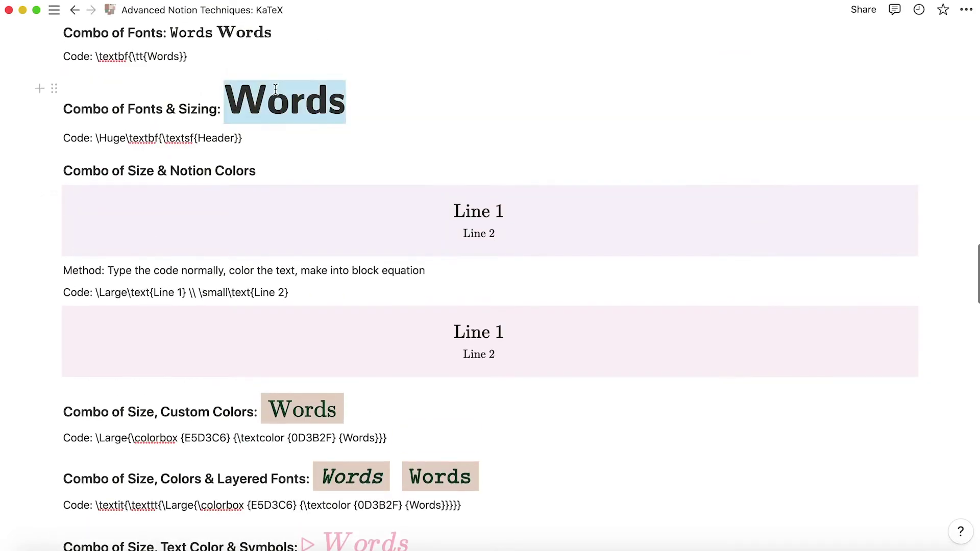
key("Escape")
scroll(344, 335, "down", 5)
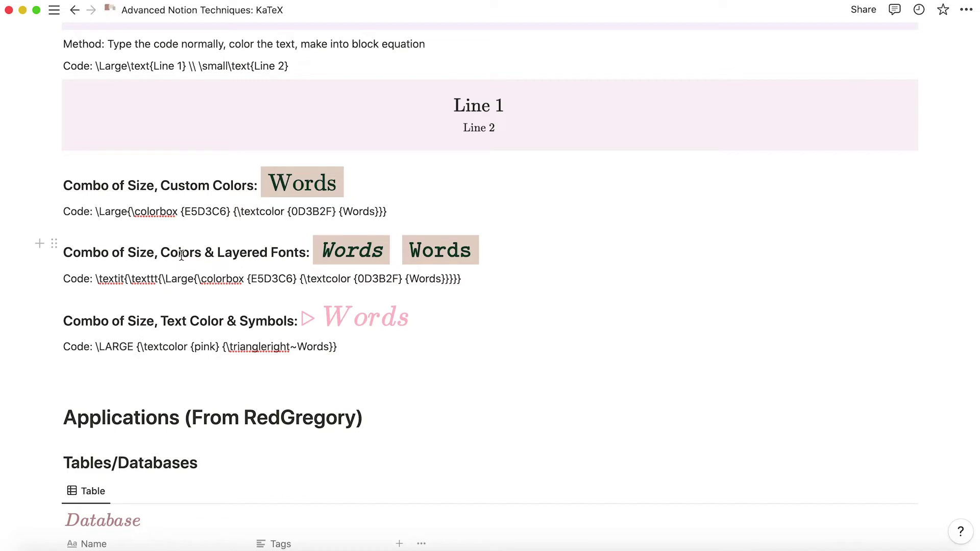
scroll(292, 255, "down", 1)
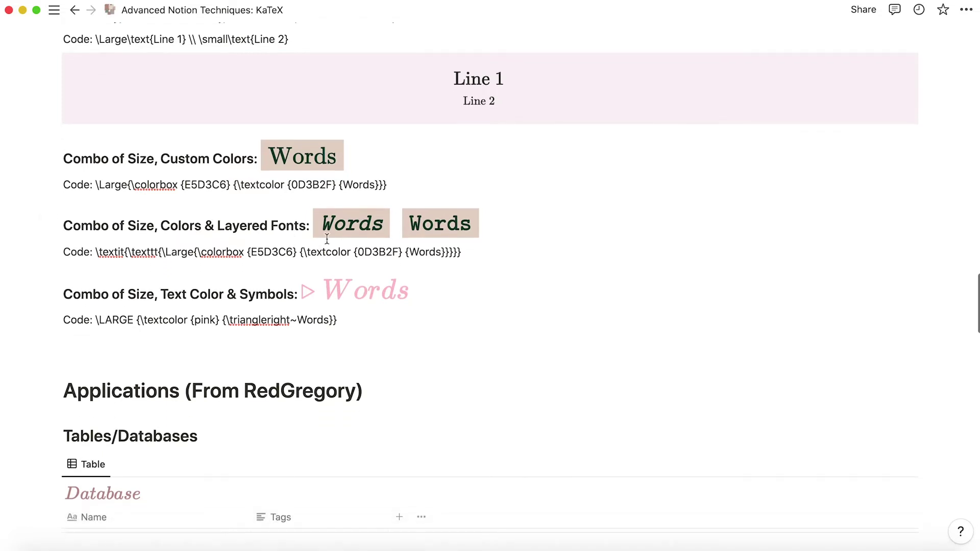
scroll(387, 166, "down", 1)
scroll(446, 180, "up", 3)
scroll(447, 183, "up", 6)
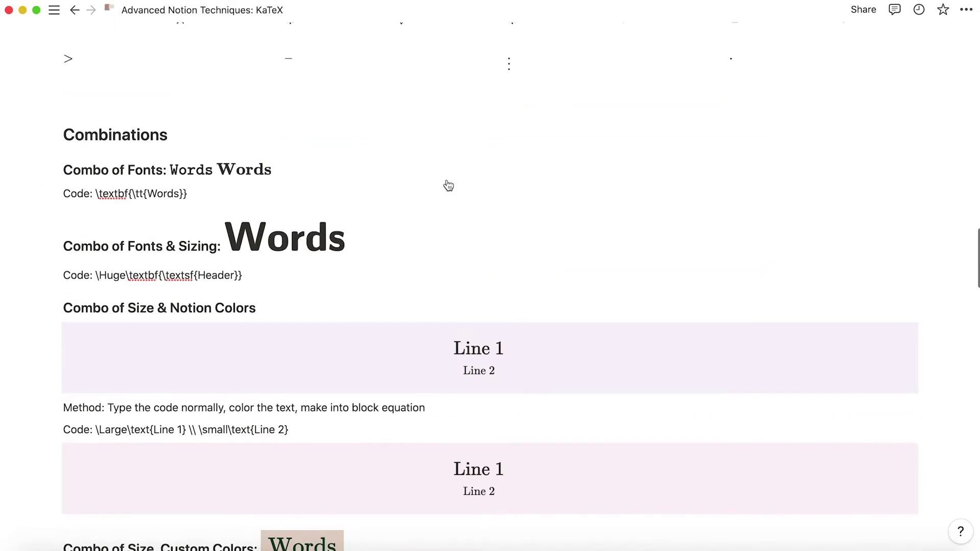
scroll(252, 169, "down", 3)
scroll(251, 170, "down", 3)
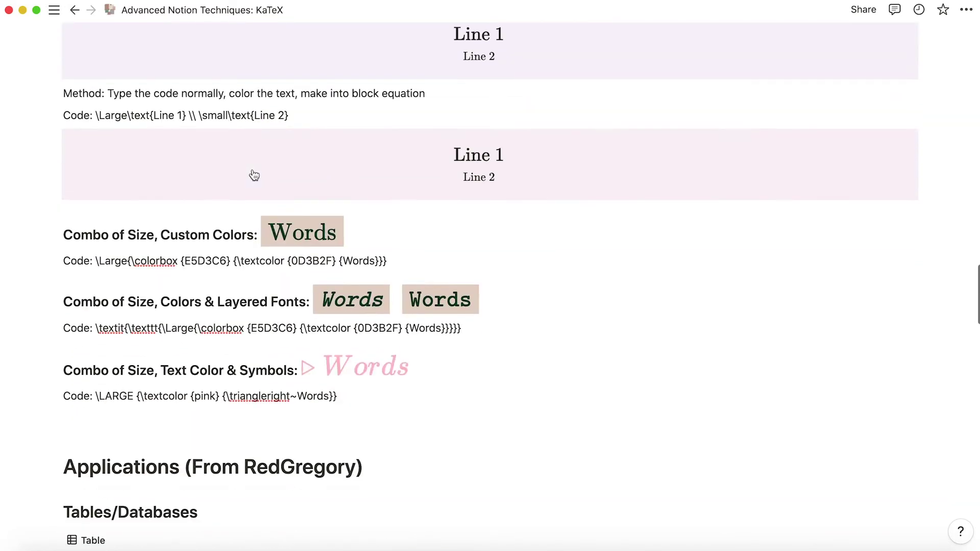
Step: Examine the code line for Combo of Size, Colors & Layered Fonts and the equation code behind its upright Words example
left_click(432, 296)
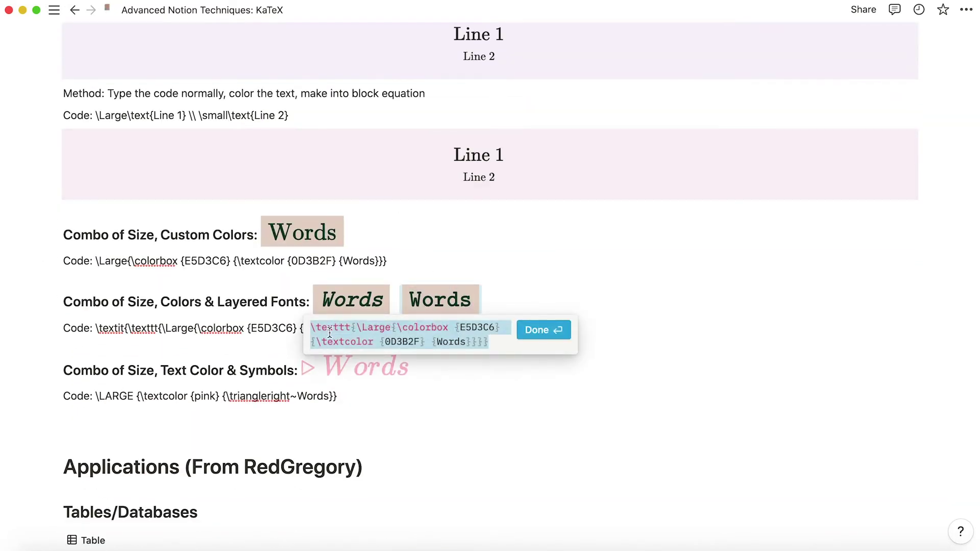
left_click(542, 331)
scroll(345, 327, "down", 1)
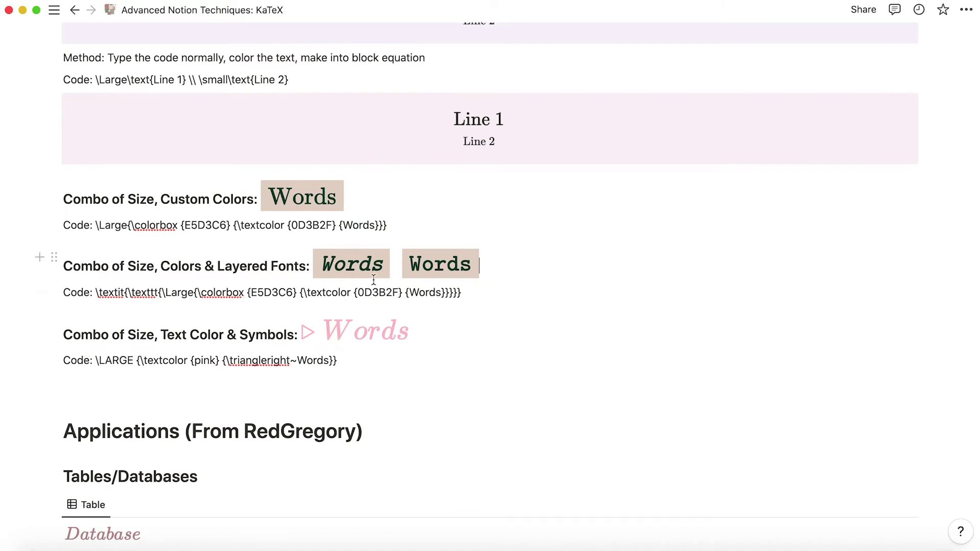
left_click(118, 292)
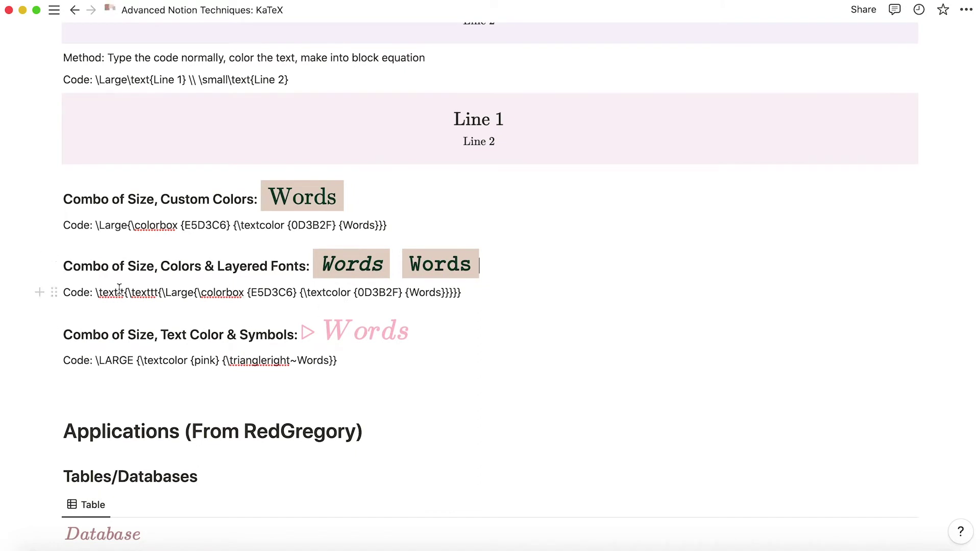
left_click(196, 293)
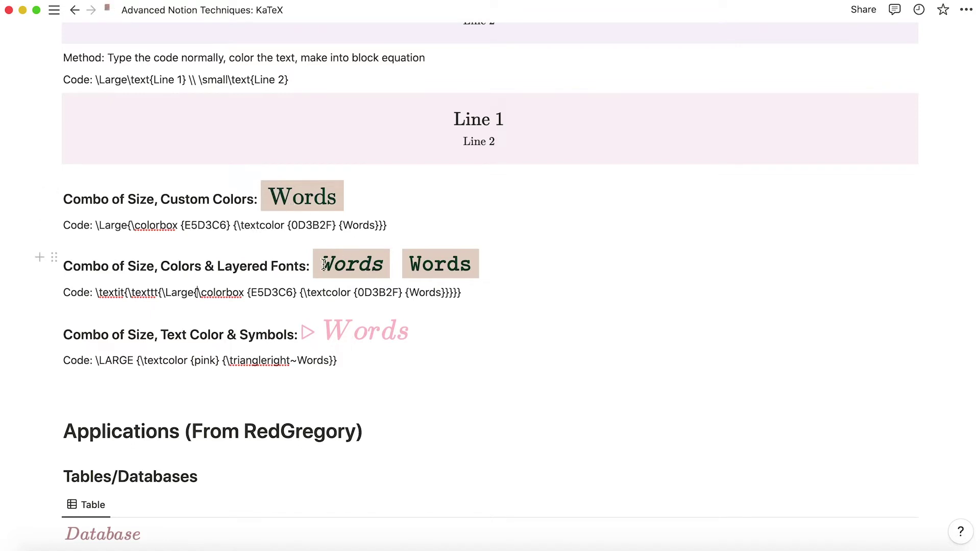
left_click(439, 261)
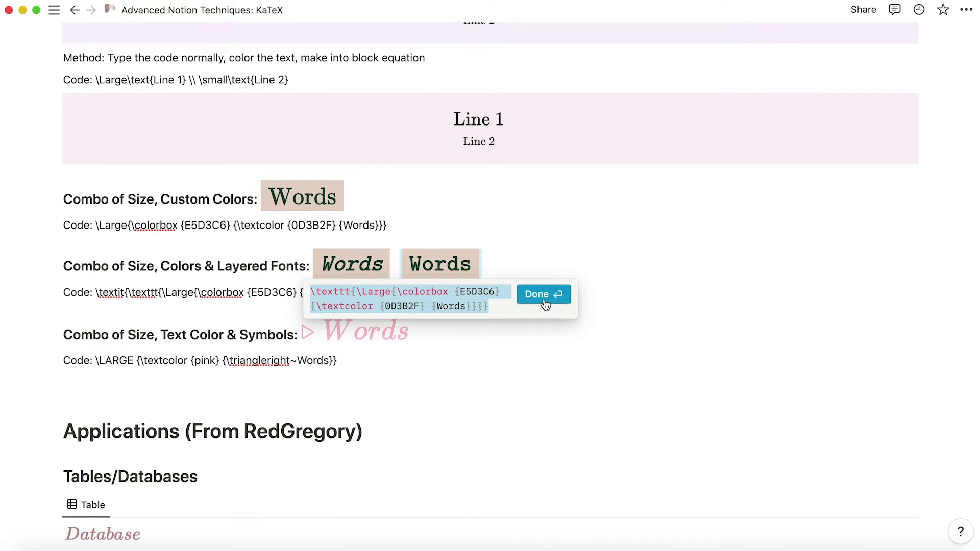
left_click(545, 302)
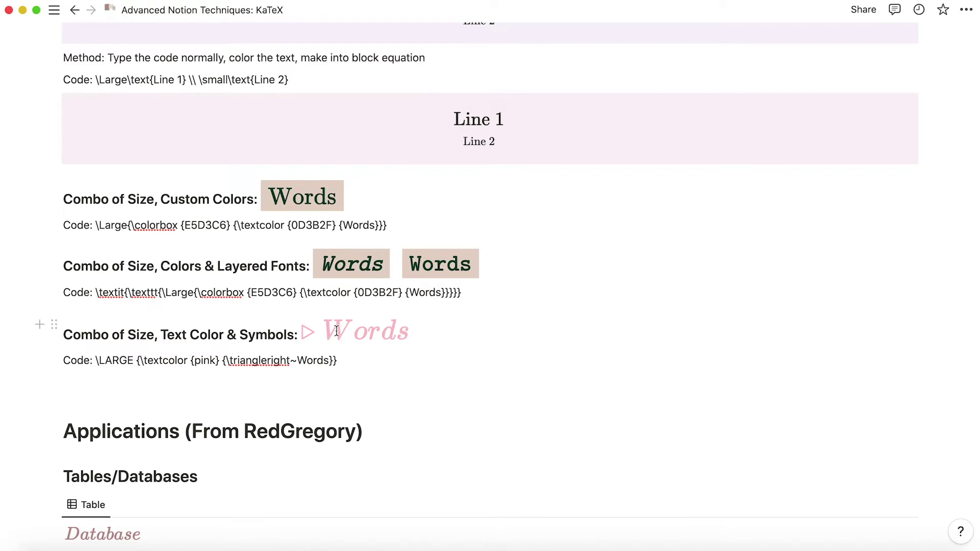
Step: Try a period and spaces in place of the tilde after \triangleright in the Text Color & Symbols code line, and put the tilde back
scroll(336, 330, "down", 3)
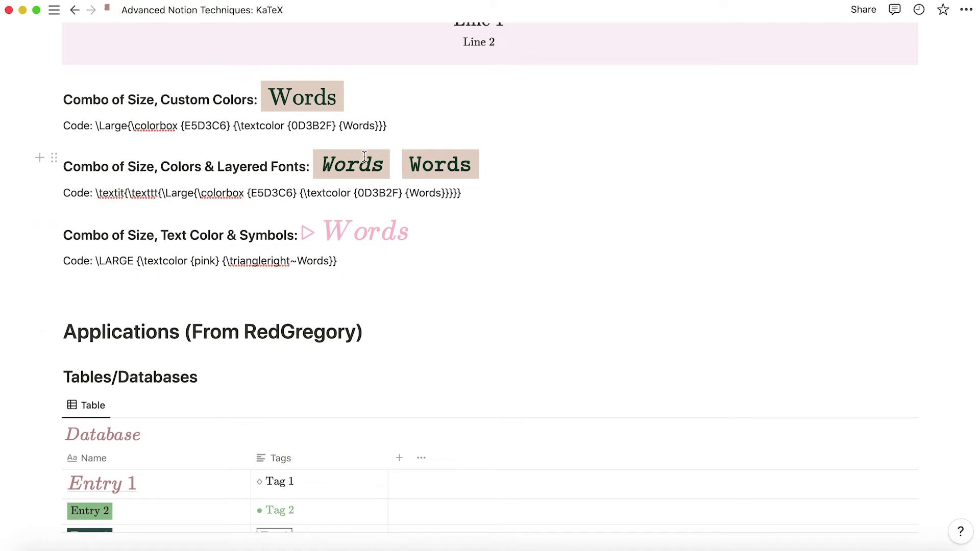
scroll(368, 341, "down", 1)
scroll(367, 341, "down", 1)
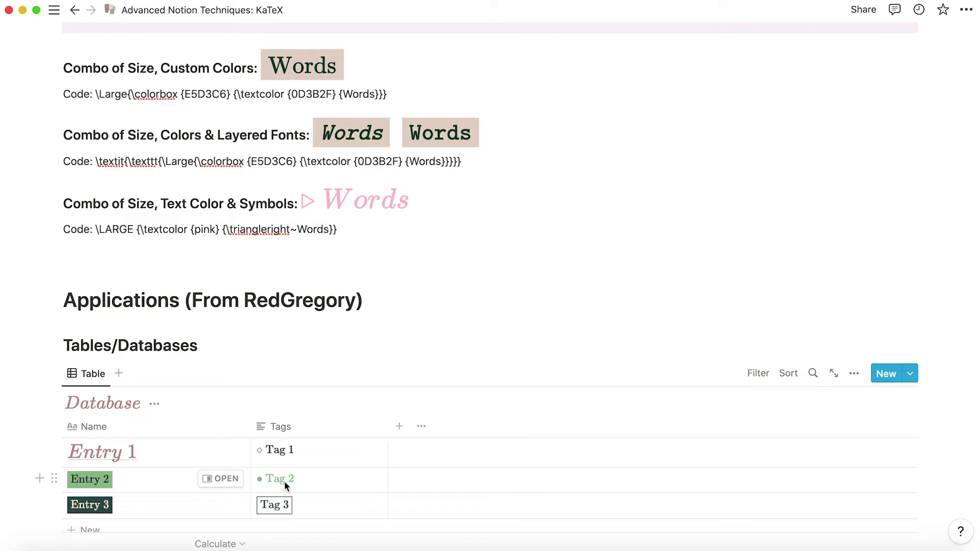
scroll(205, 358, "up", 1)
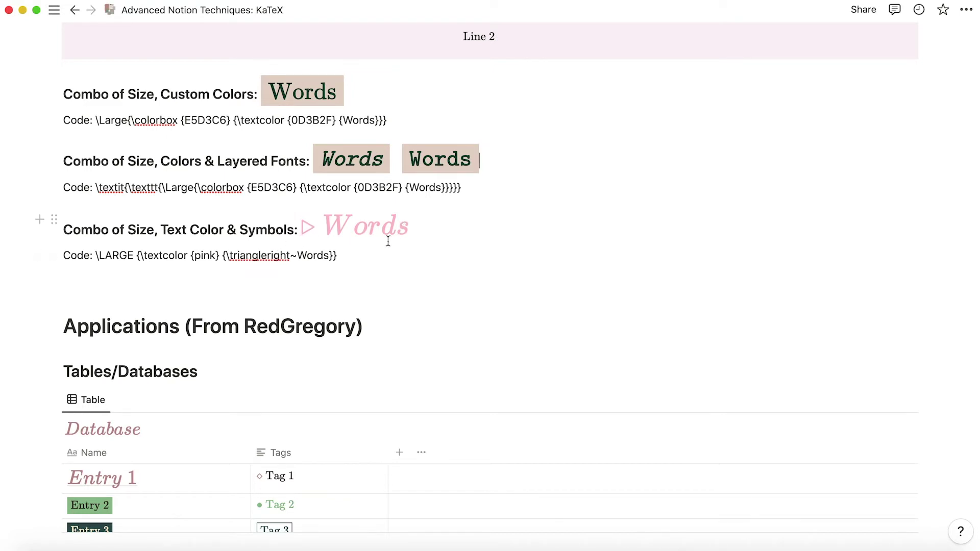
double_click(300, 255)
left_click(299, 258)
key("BackSpace")
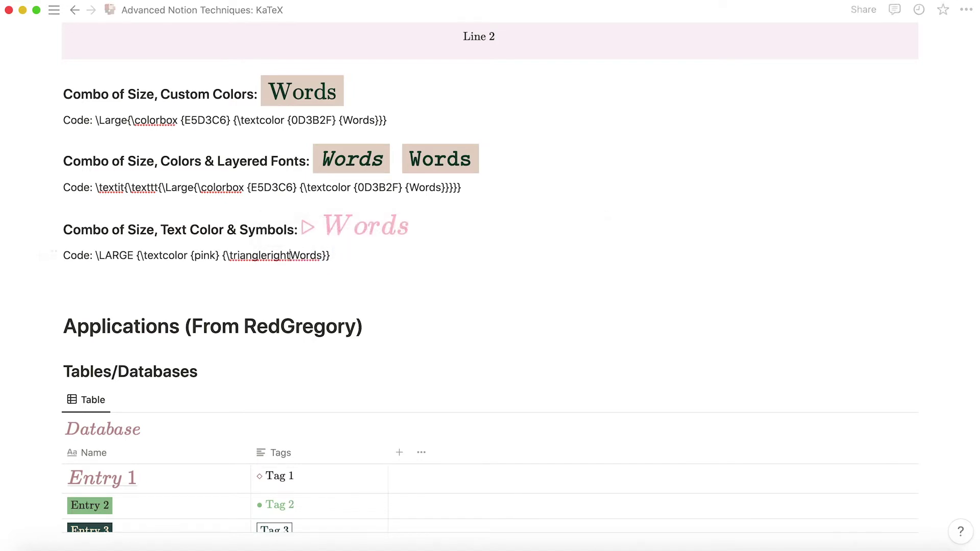
type(".")
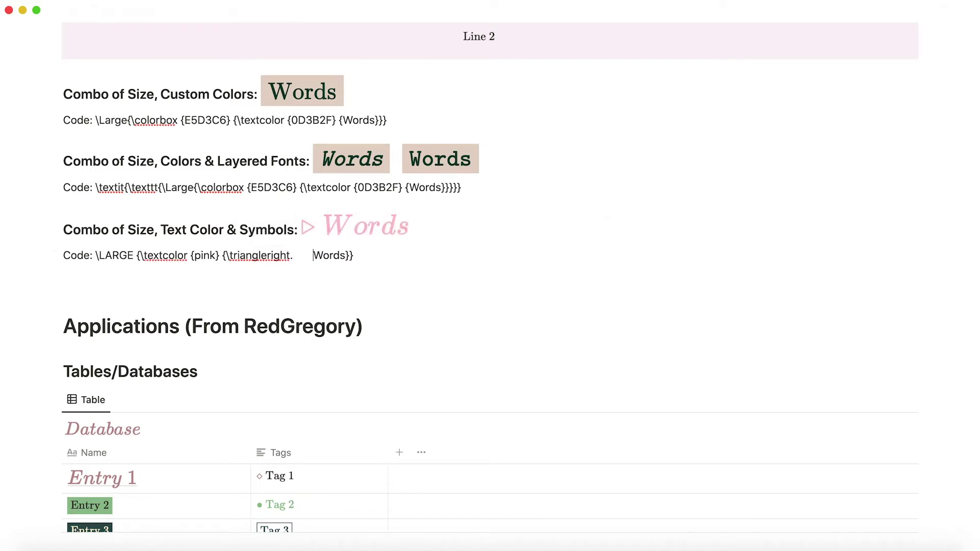
key("BackSpace")
key("BackSpace")
key("BackSpace")
key("BackSpace")
key("BackSpace")
key("BackSpace")
key("BackSpace")
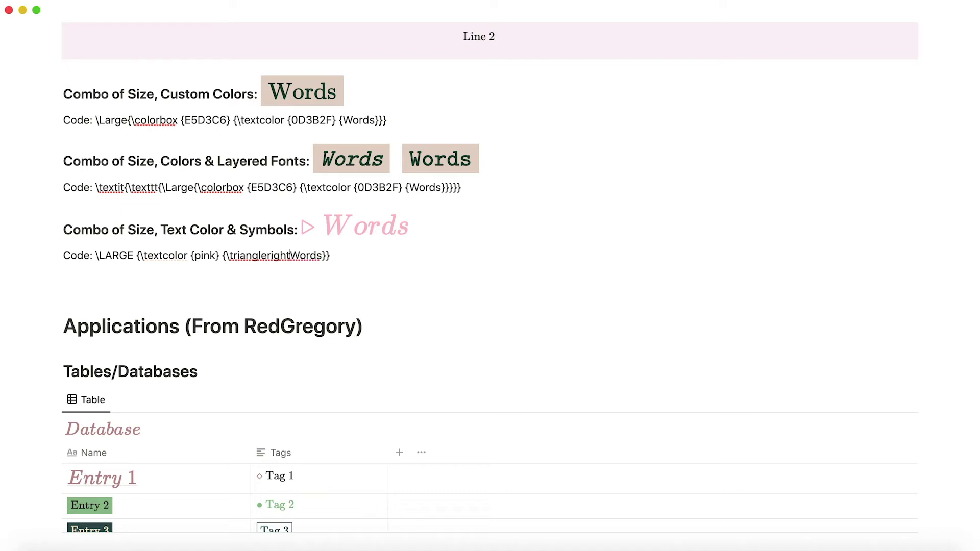
type("~")
Step: Try replacing the tilde between \triangleright and Words in the pink equation with a line break
left_click(327, 227)
left_click(316, 269)
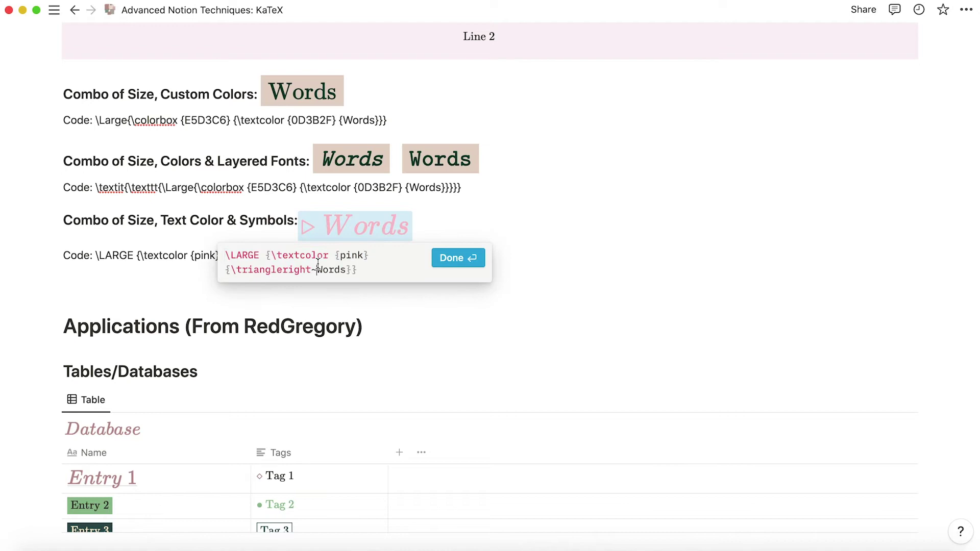
key("BackSpace")
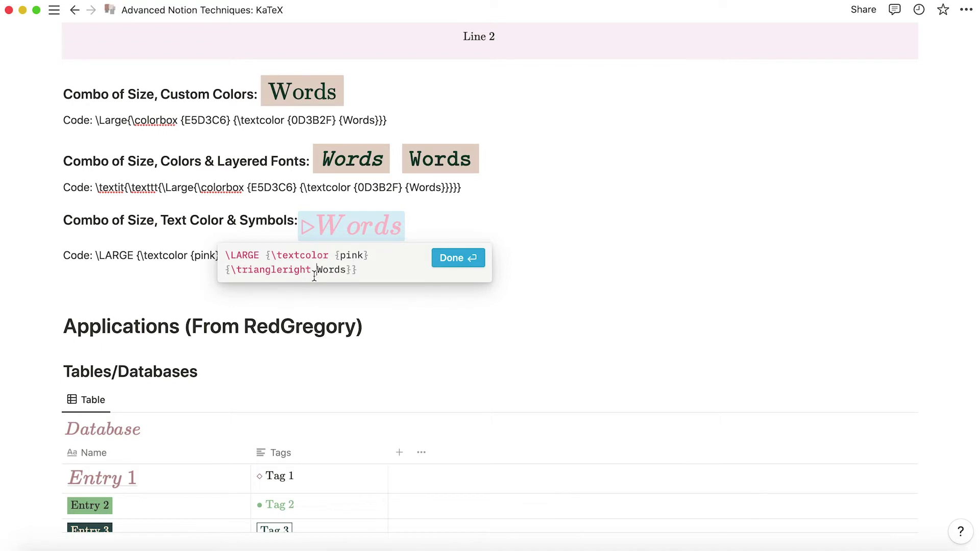
key("BackSpace")
key("shift+Return")
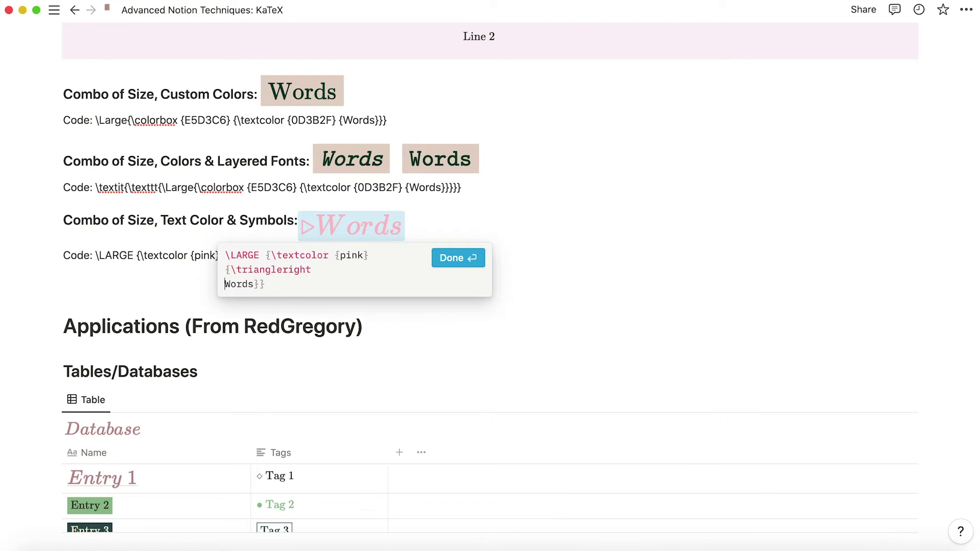
Step: Remove the line break from the pink equation, restore the tilde between \triangleright and Words, and finish editing
key("BackSpace")
key("BackSpace")
key("BackSpace")
key("BackSpace")
key("BackSpace")
key("BackSpace")
key("BackSpace")
key("BackSpace")
key("BackSpace")
key("BackSpace")
key("BackSpace")
key("BackSpace")
key("BackSpace")
key("BackSpace")
key("BackSpace")
key("BackSpace")
key("BackSpace")
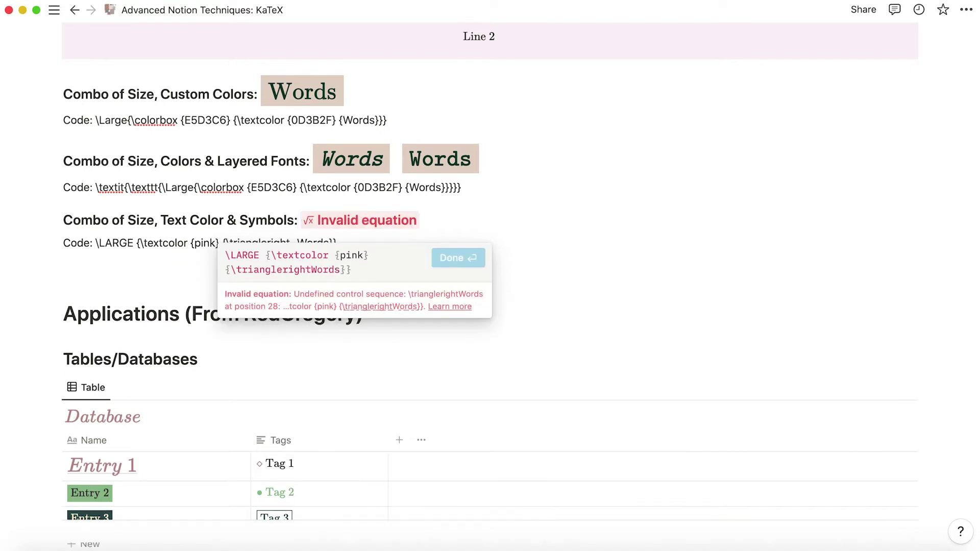
type("~")
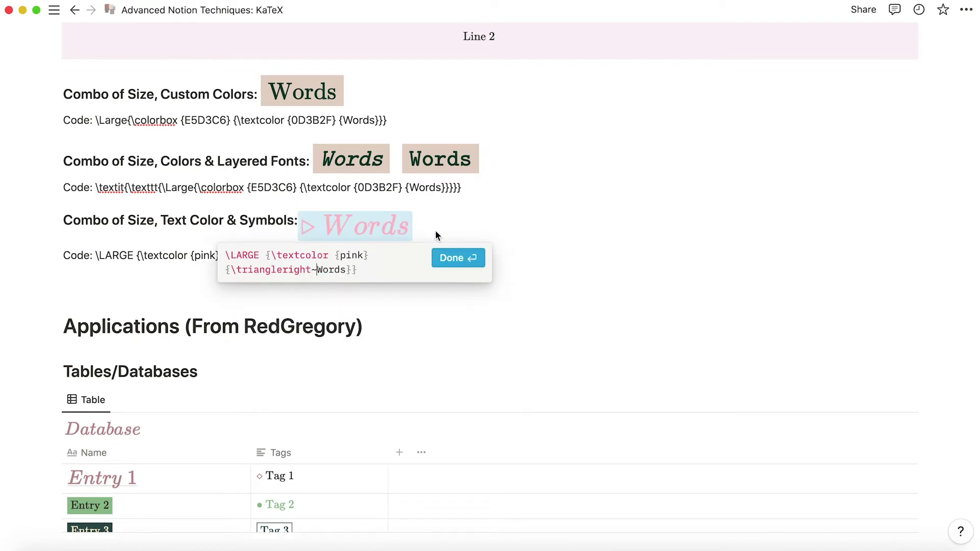
left_click(458, 257)
key("Down")
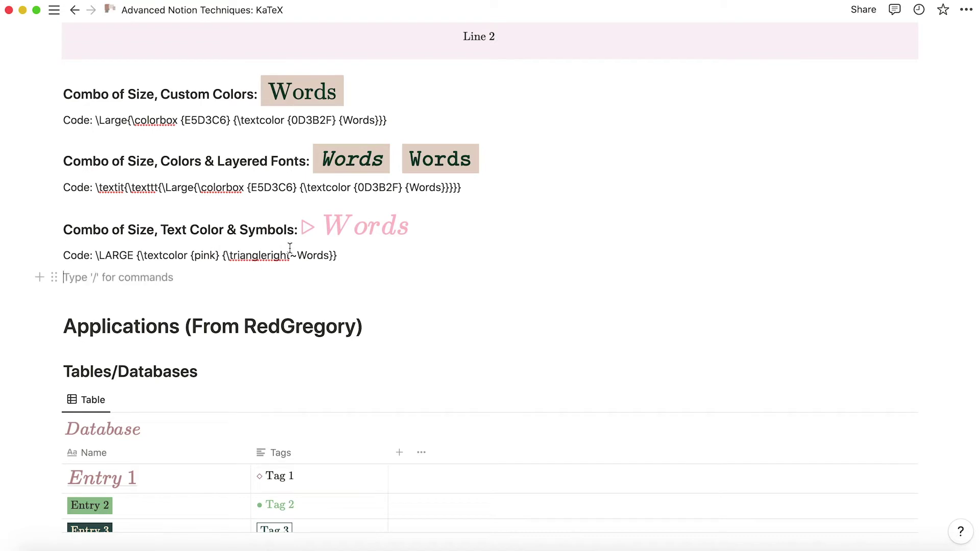
Step: Examine the \triangleright symbol in the Text Color & Symbols code line and in the pink equation's own code
left_click(248, 253)
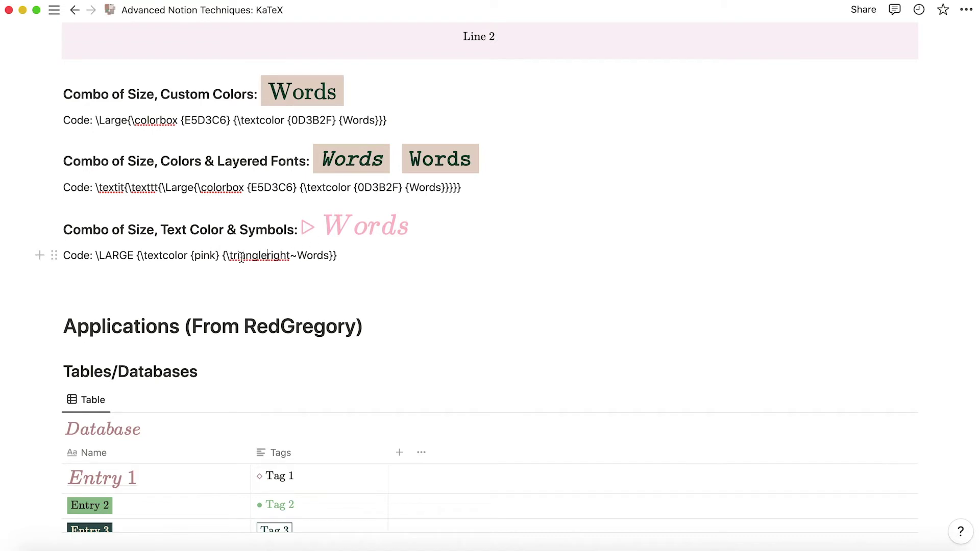
double_click(241, 257)
left_click(280, 256)
left_click(312, 228)
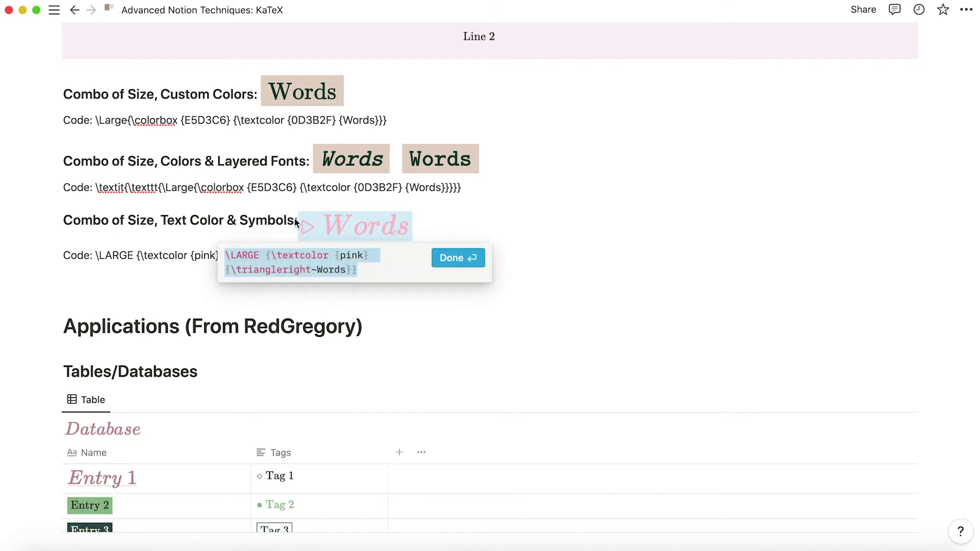
left_click(452, 256)
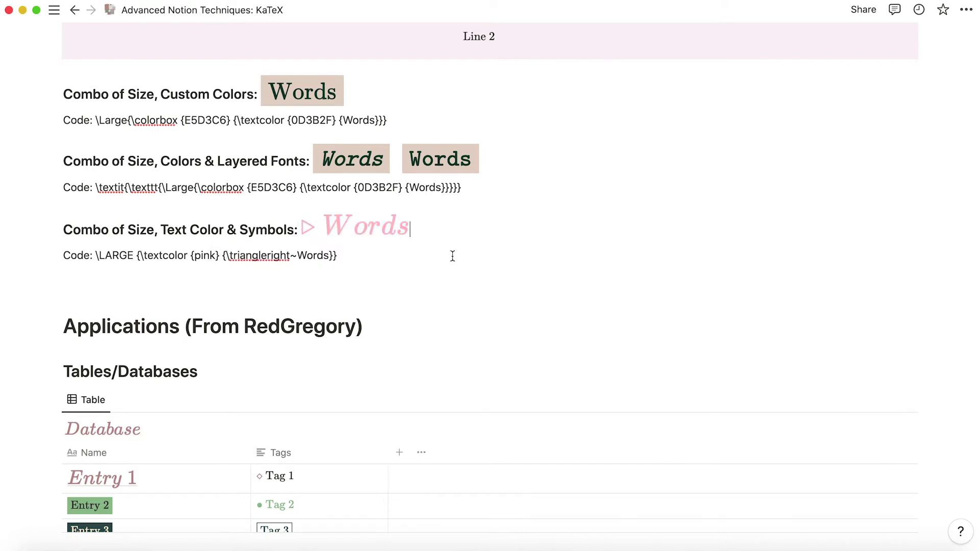
Step: Review the combination examples, highlighting the color code 0D3B2F in the Custom Colors code line and checking the italic layered-font equation
scroll(404, 279, "up", 4)
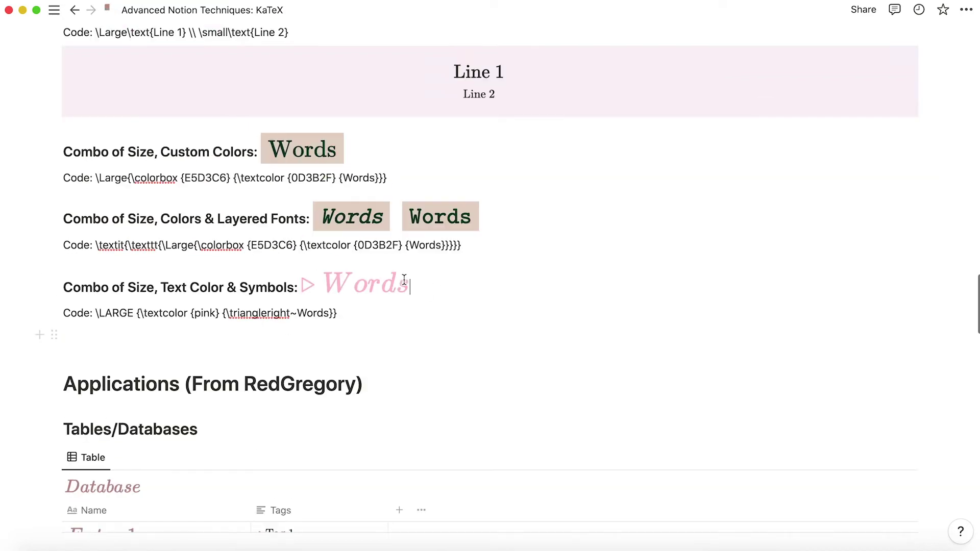
scroll(330, 223, "up", 5)
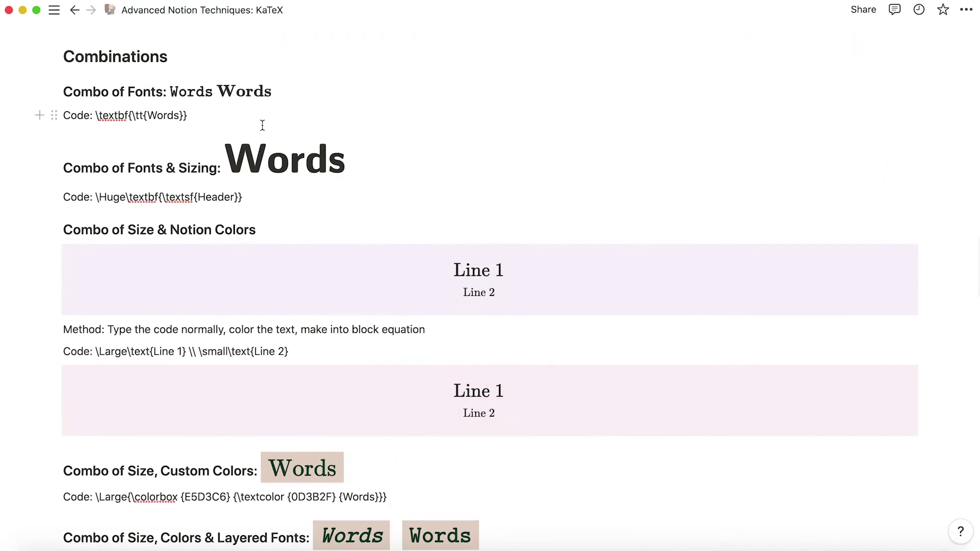
scroll(262, 125, "down", 6)
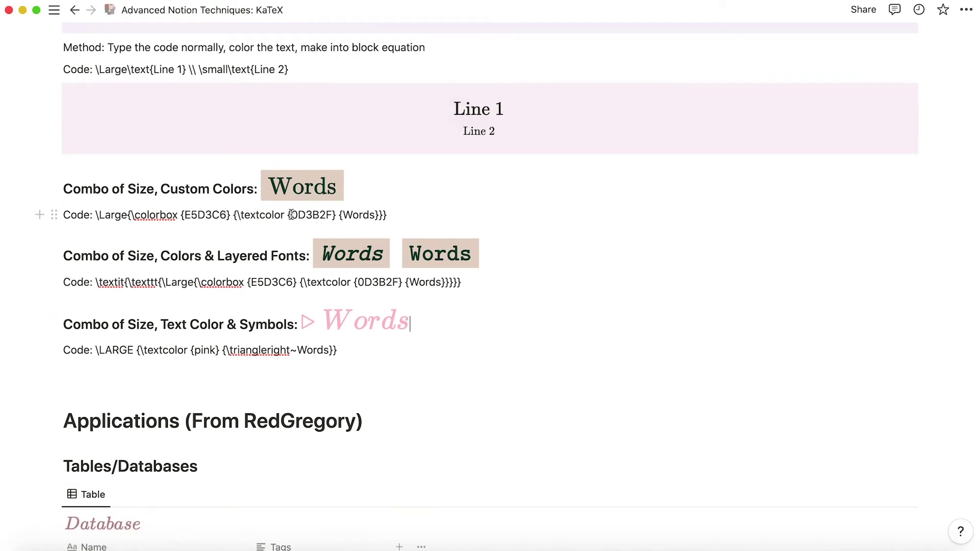
left_click_drag(292, 214, 333, 213)
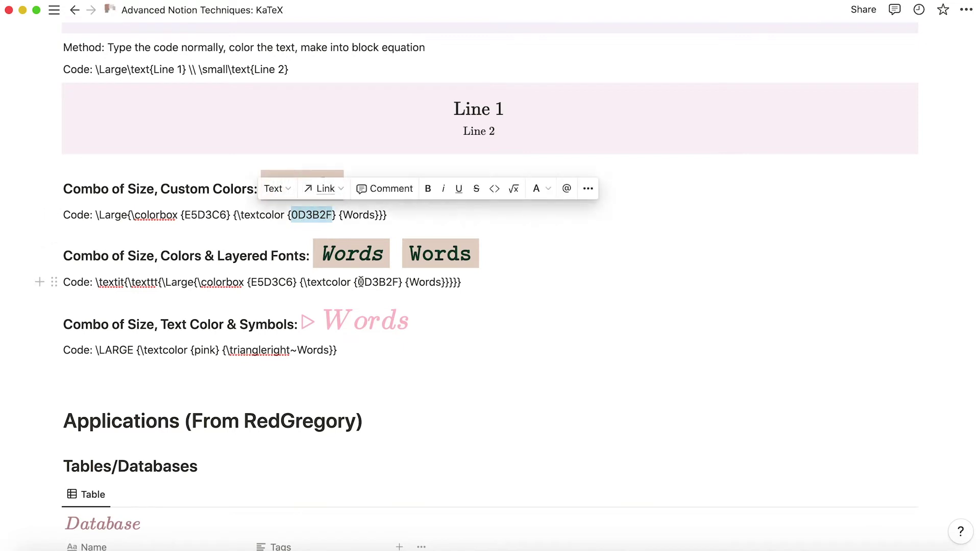
left_click(319, 255)
left_click(214, 373)
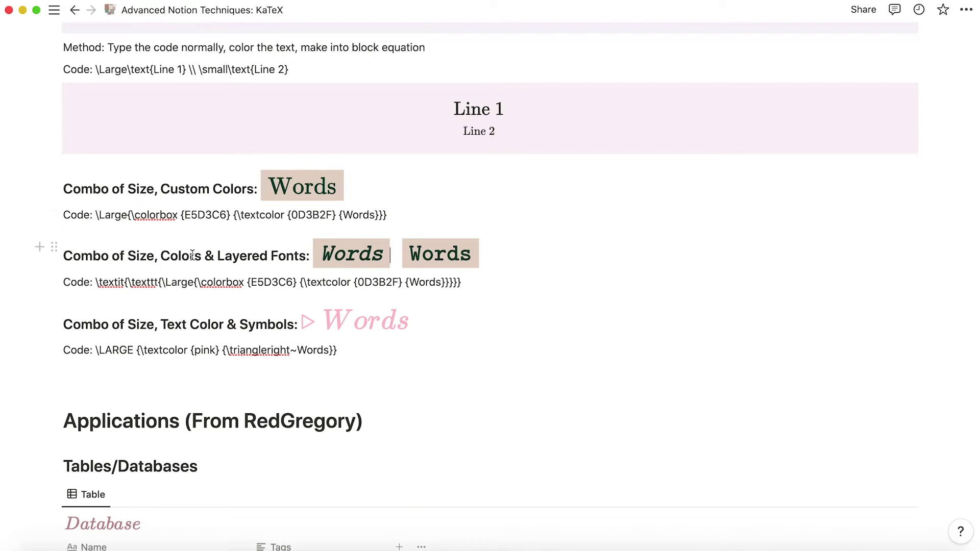
Step: Turn the page title "Advanced Notion Techniques: KaTeX" into an inline KaTeX equation by enclosing it in double dollar signs
scroll(309, 262, "up", 10)
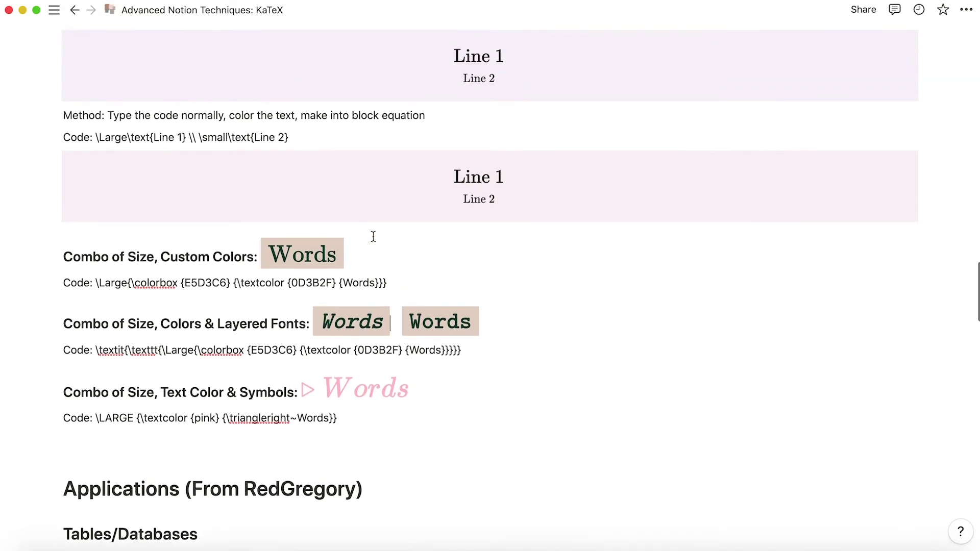
scroll(127, 225, "up", 20)
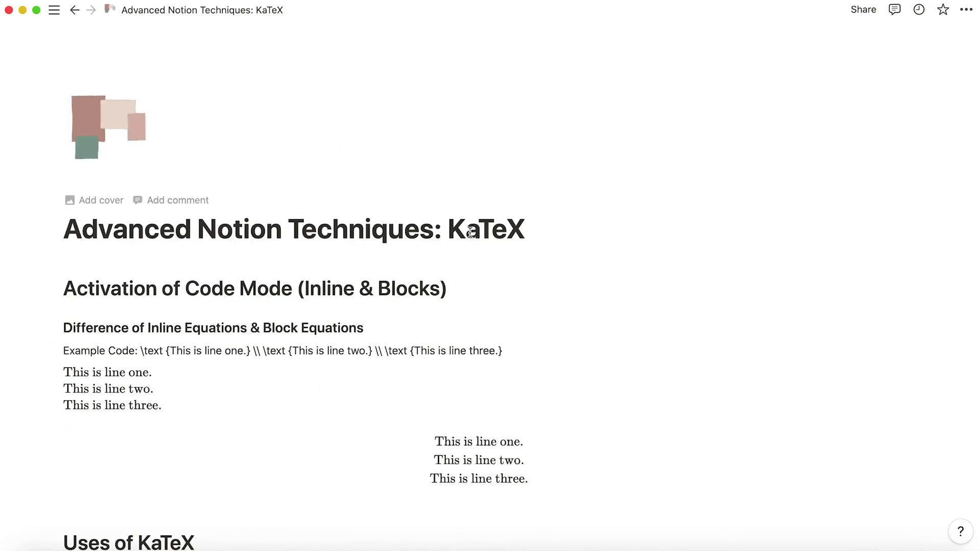
type("$$")
left_click(558, 226)
type("$$")
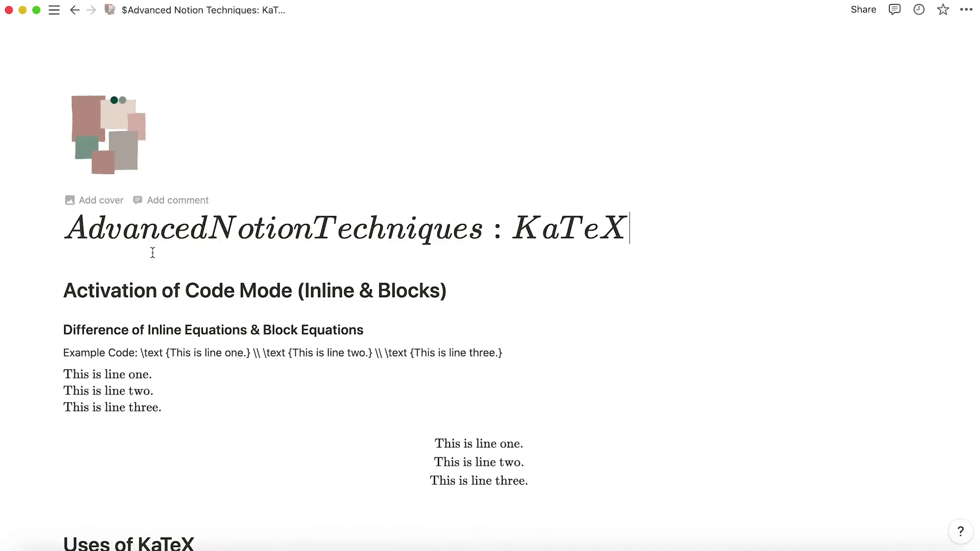
Step: Replace the spaces around Notion in the title equation with tildes, giving Advanced~Notion~Techniques: KaTeX, and finish editing
left_click(341, 236)
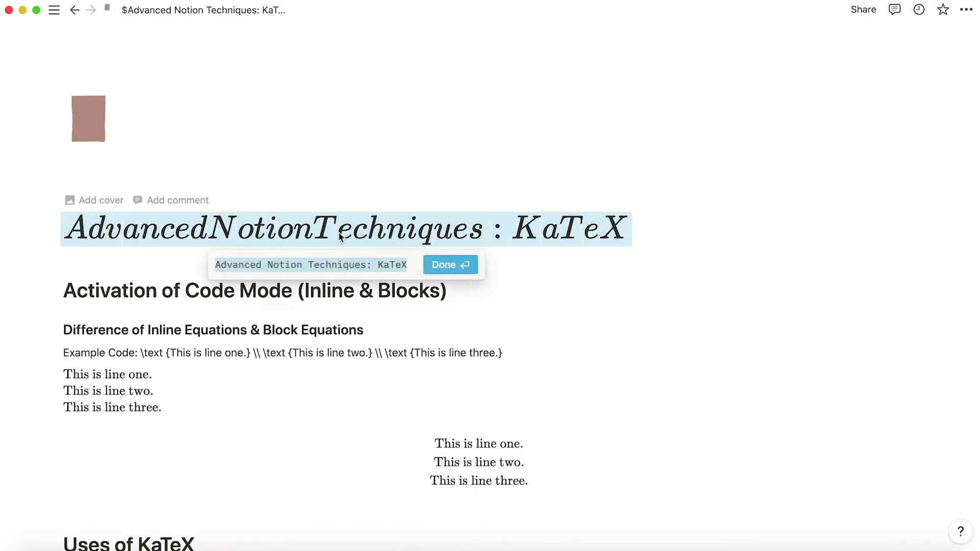
left_click(271, 264)
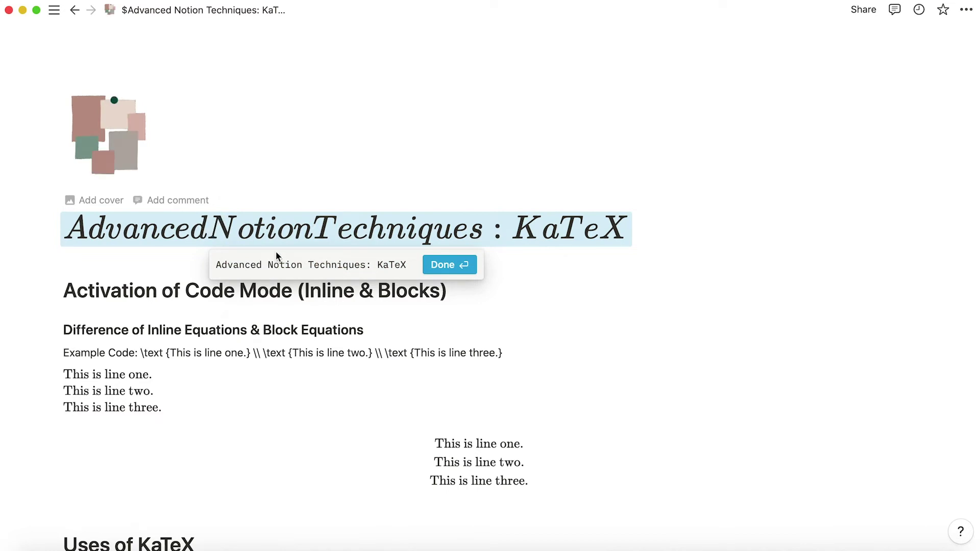
key("BackSpace")
type("~")
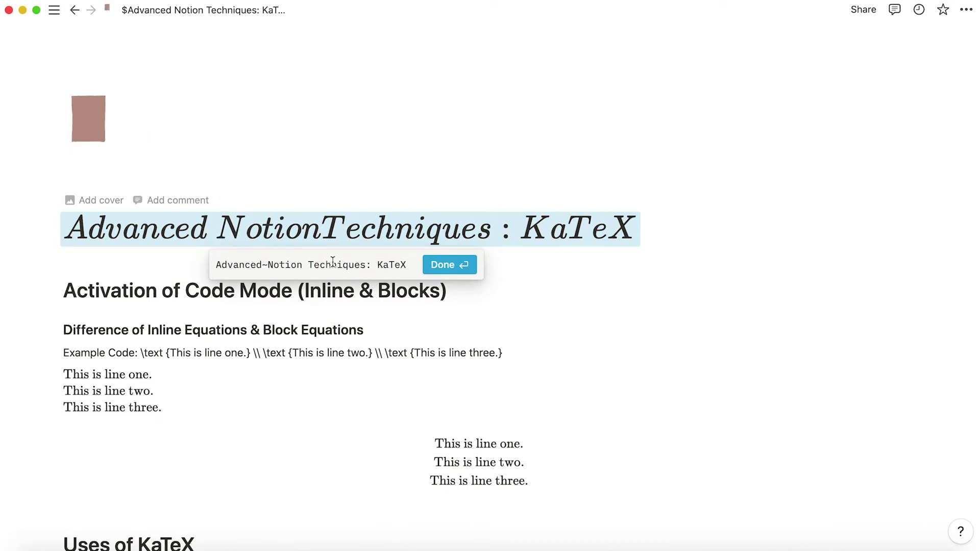
left_click(308, 265)
key("BackSpace")
type("~")
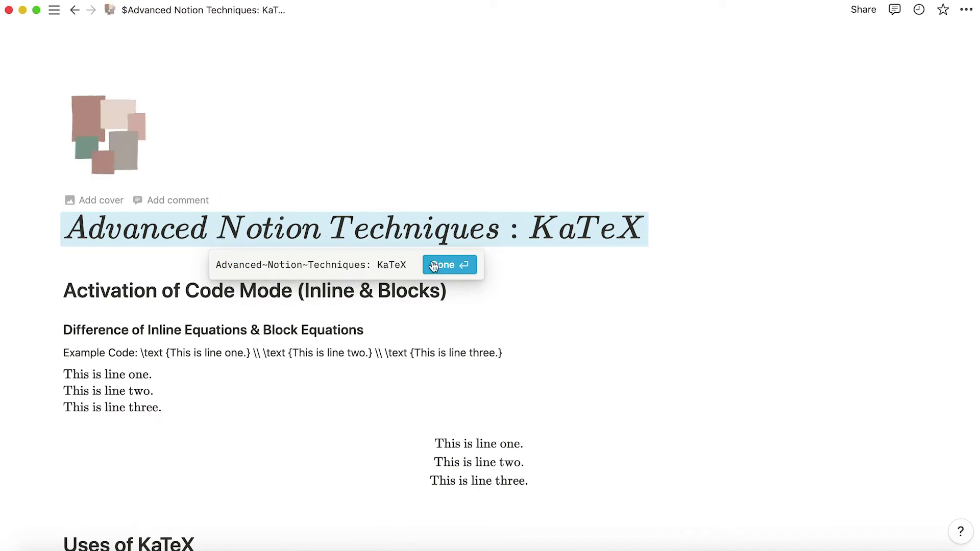
left_click(443, 265)
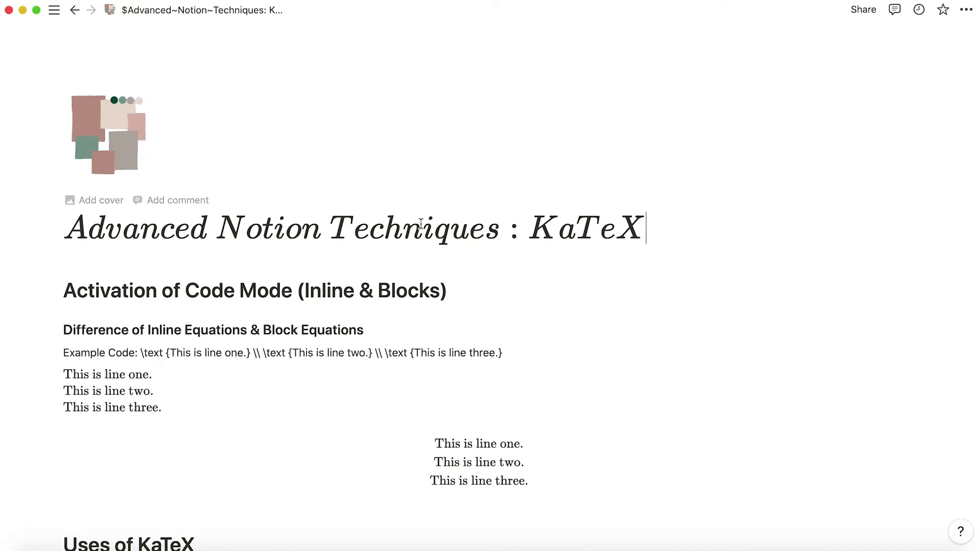
Step: Check the KaTeX page title again by reopening its equation code and closing it without edits
mouse_move(56, 17)
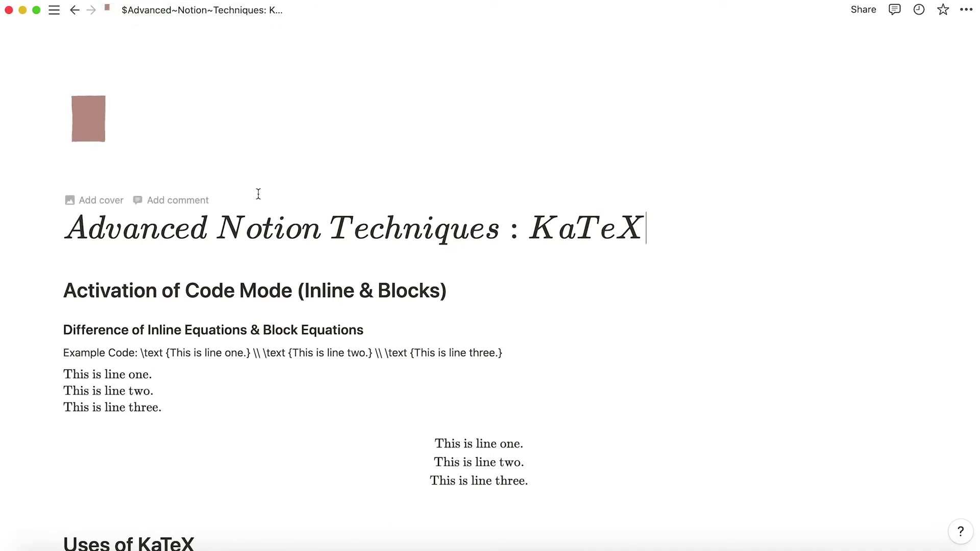
left_click(264, 225)
left_click(457, 262)
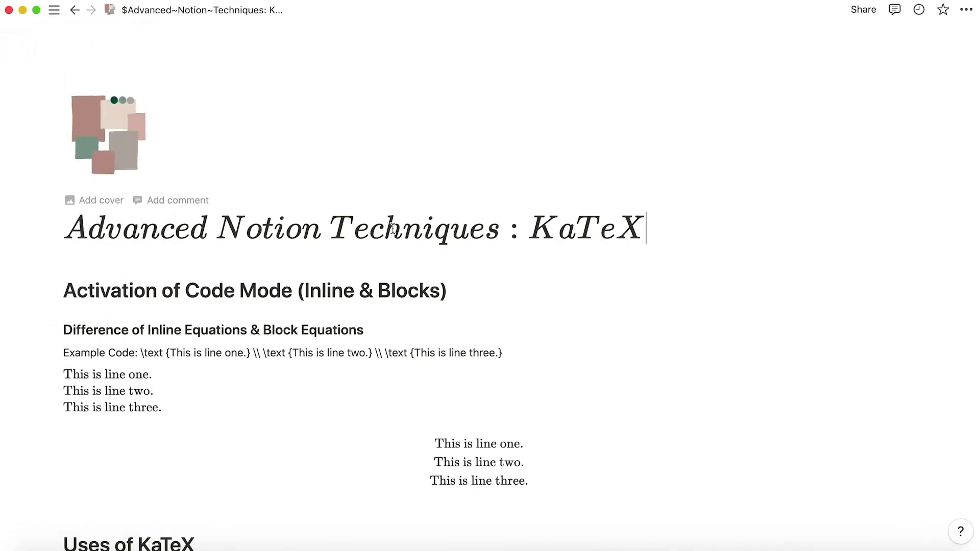
Step: Review the Combinations examples and look through the Applications section's database table, progress bars and arrows
scroll(388, 228, "down", 20)
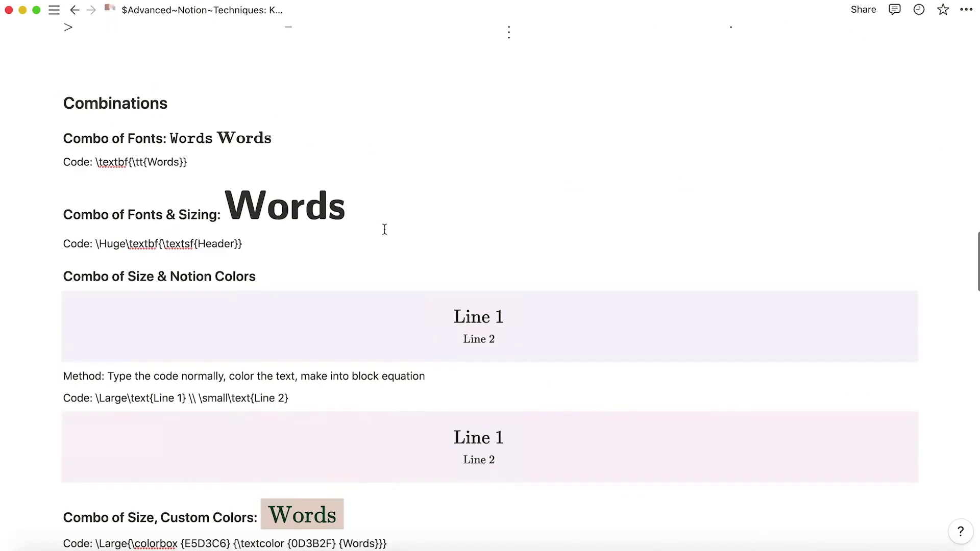
scroll(385, 230, "down", 8)
scroll(384, 229, "up", 4)
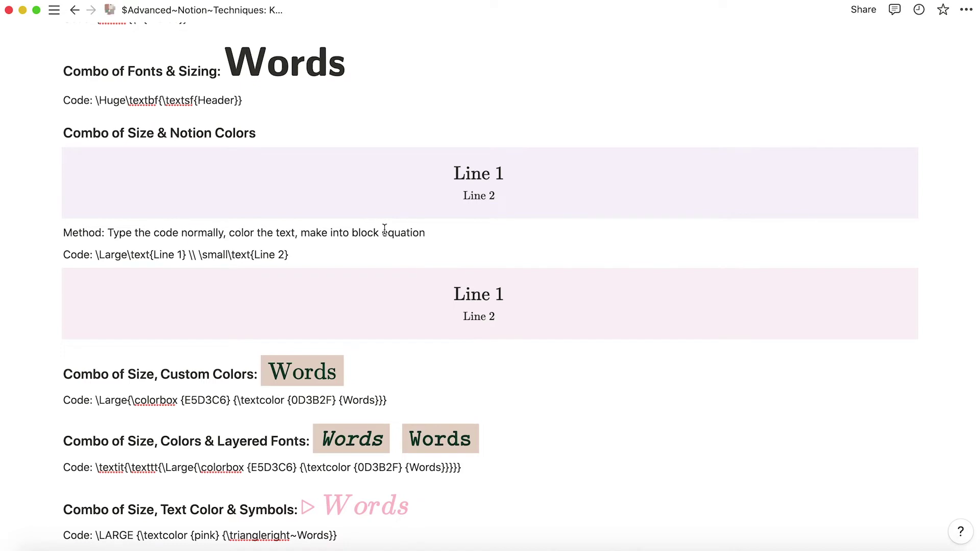
scroll(384, 231, "down", 2)
scroll(173, 428, "down", 3)
left_click(150, 449)
scroll(165, 434, "down", 3)
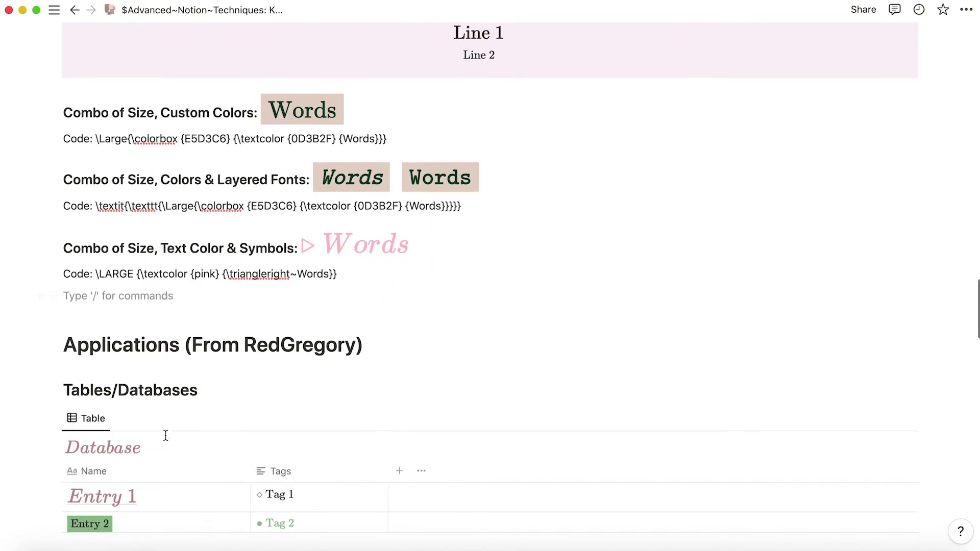
scroll(129, 284, "down", 4)
scroll(129, 284, "down", 1)
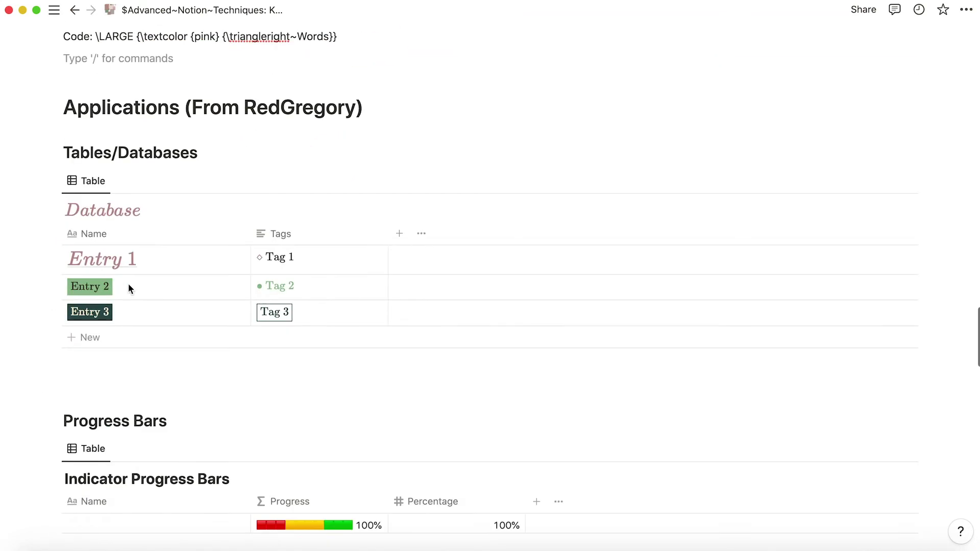
scroll(149, 275, "down", 4)
scroll(148, 276, "down", 8)
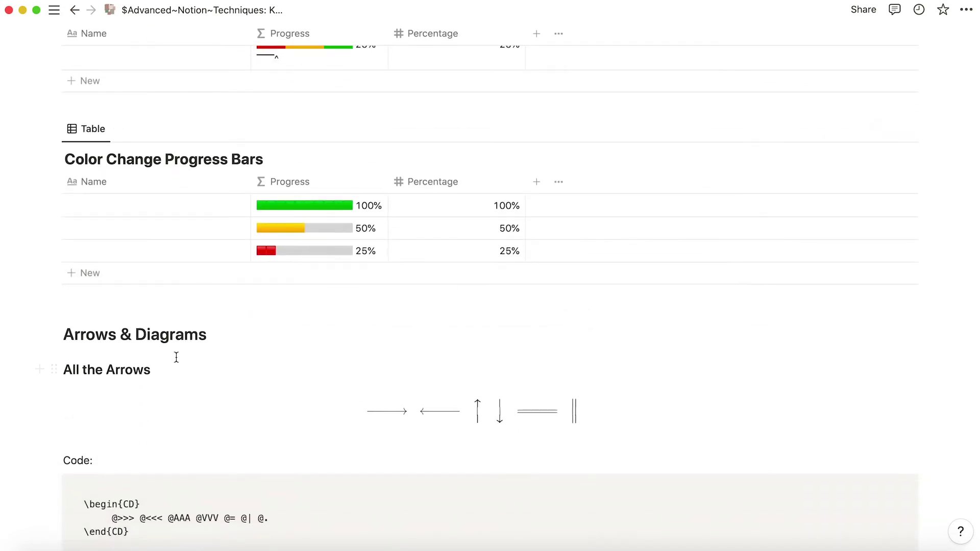
Step: Examine the equation code of the Database title in the Tables/Databases section
scroll(175, 356, "up", 10)
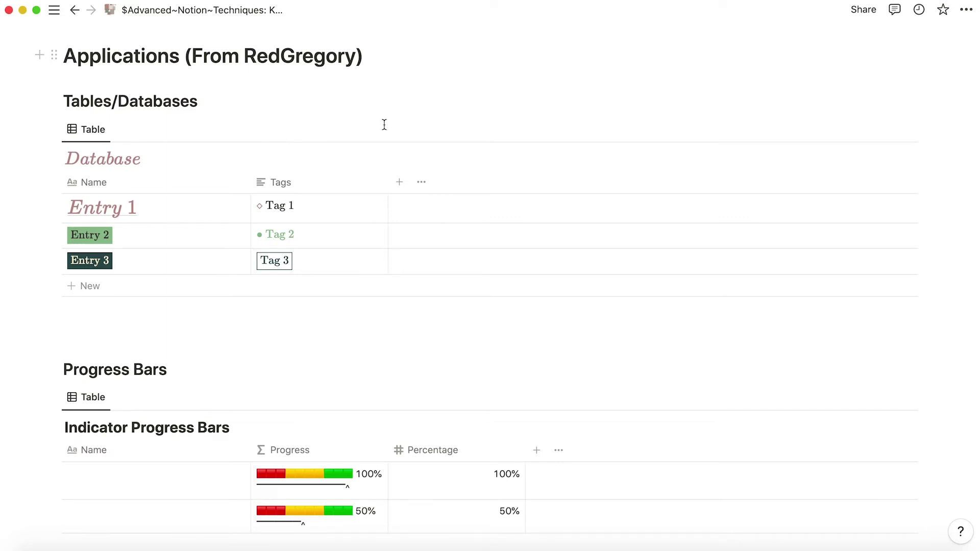
left_click(103, 158)
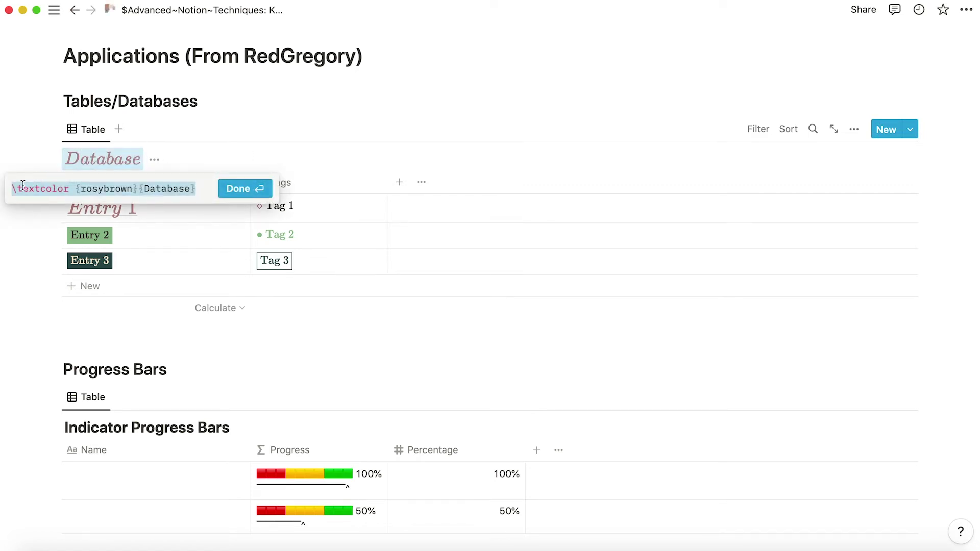
left_click(240, 189)
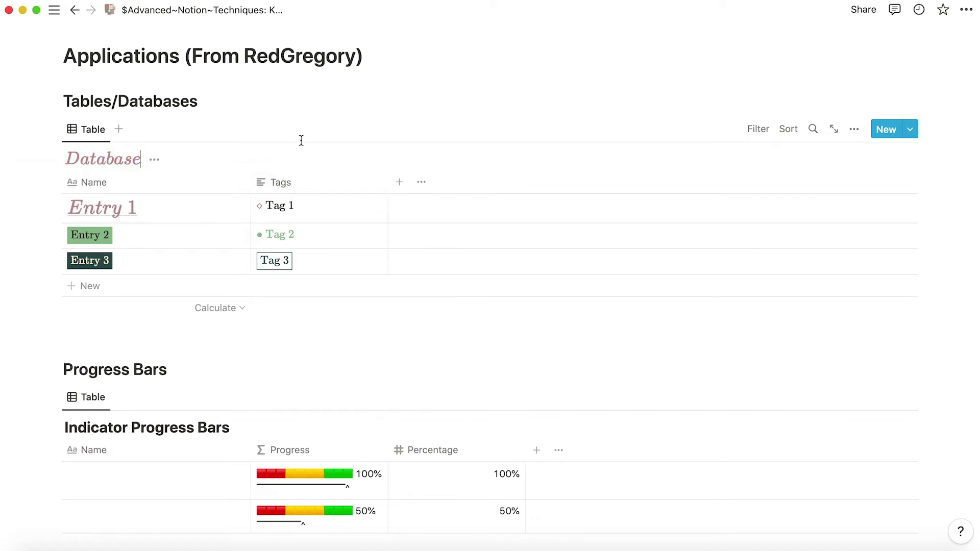
left_click(204, 331)
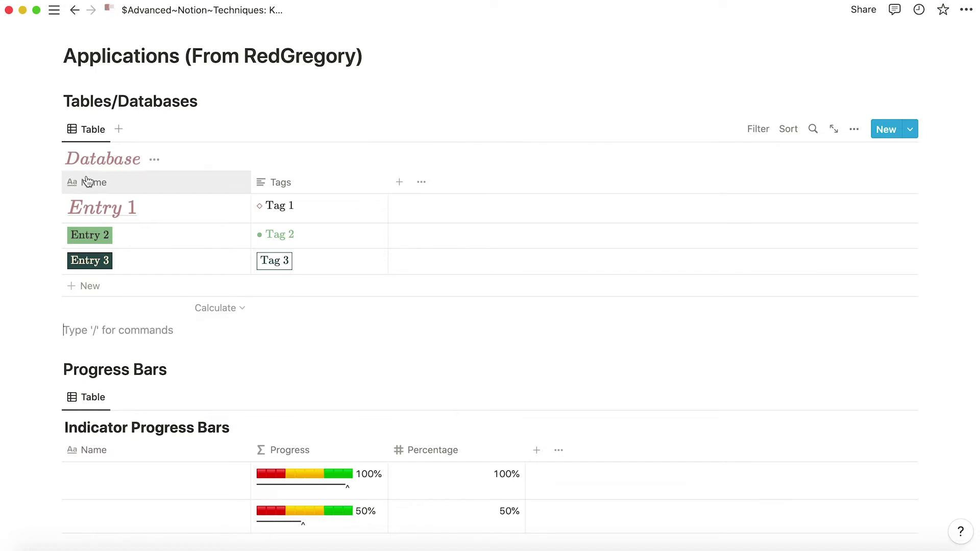
type("/link")
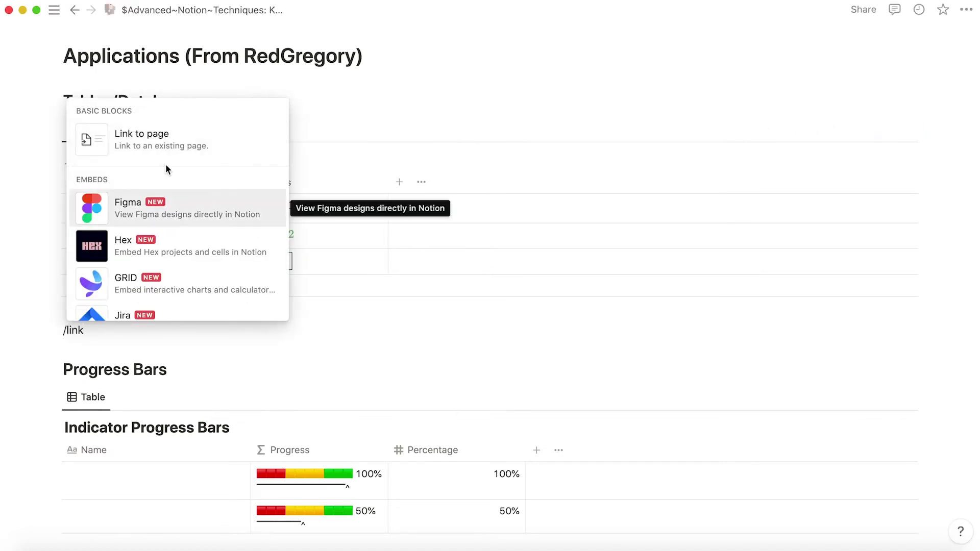
scroll(218, 210, "down", 3)
scroll(218, 210, "up", 3)
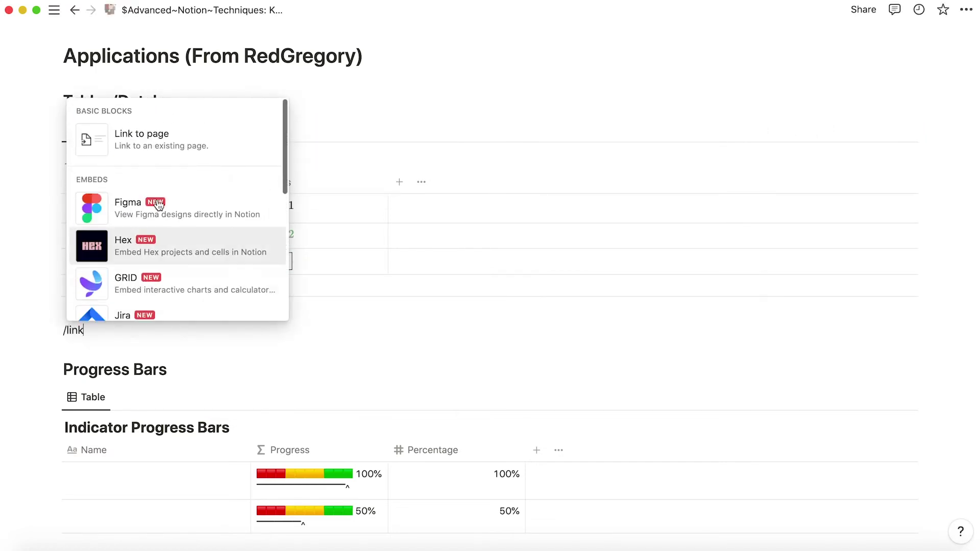
left_click(118, 337)
key("BackSpace")
key("BackSpace")
key("BackSpace")
key("BackSpace")
type("d")
key("BackSpace")
key("BackSpace")
Step: Try adding a new inline database above the Progress Bars heading and check its view options
type("/data")
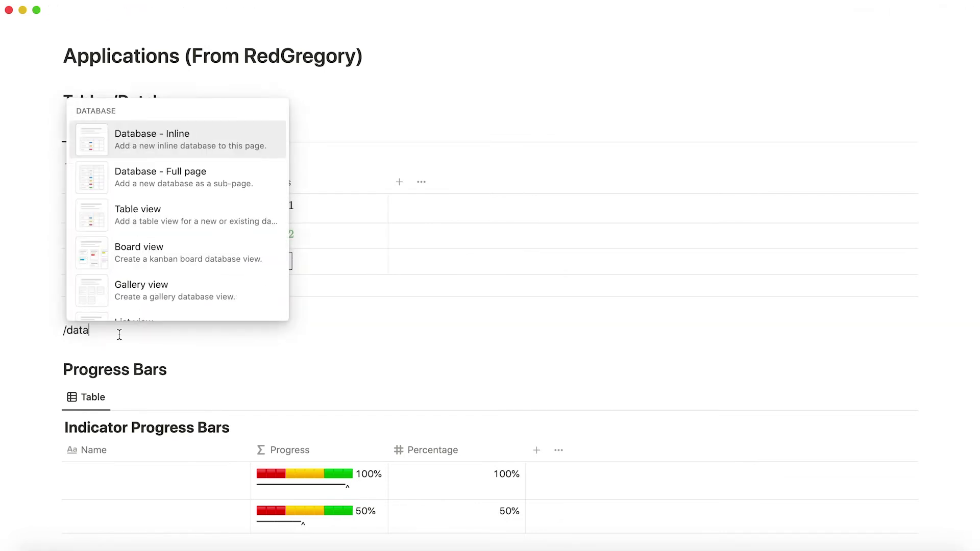
left_click(193, 148)
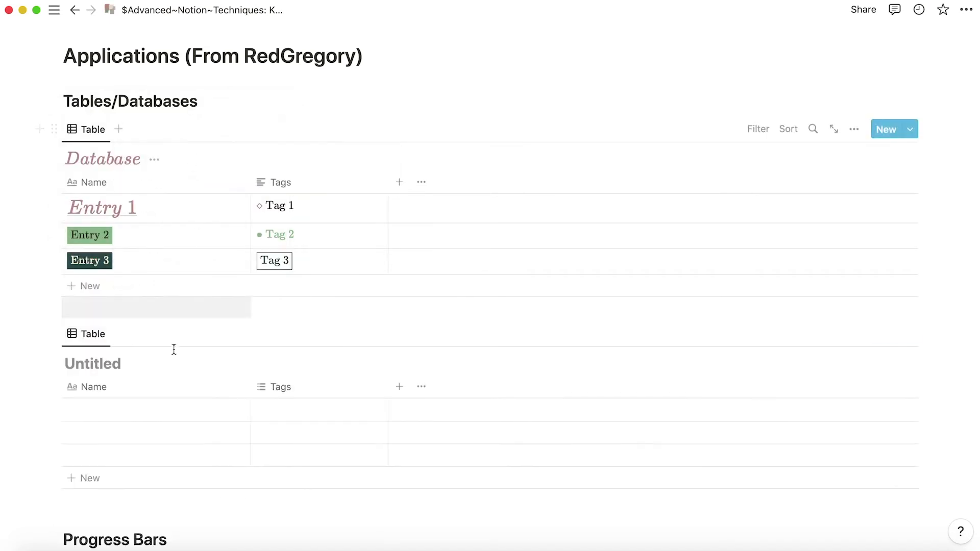
scroll(255, 396, "down", 2)
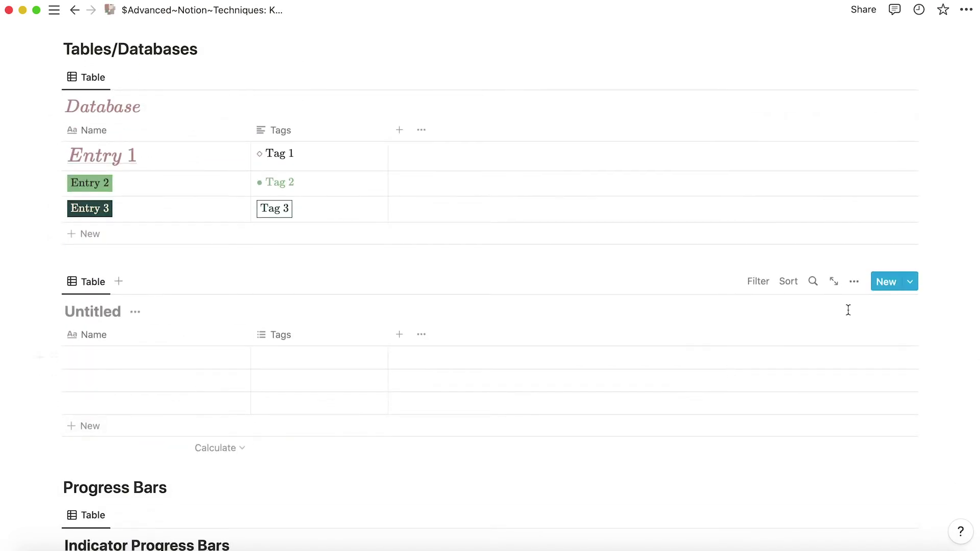
left_click(854, 282)
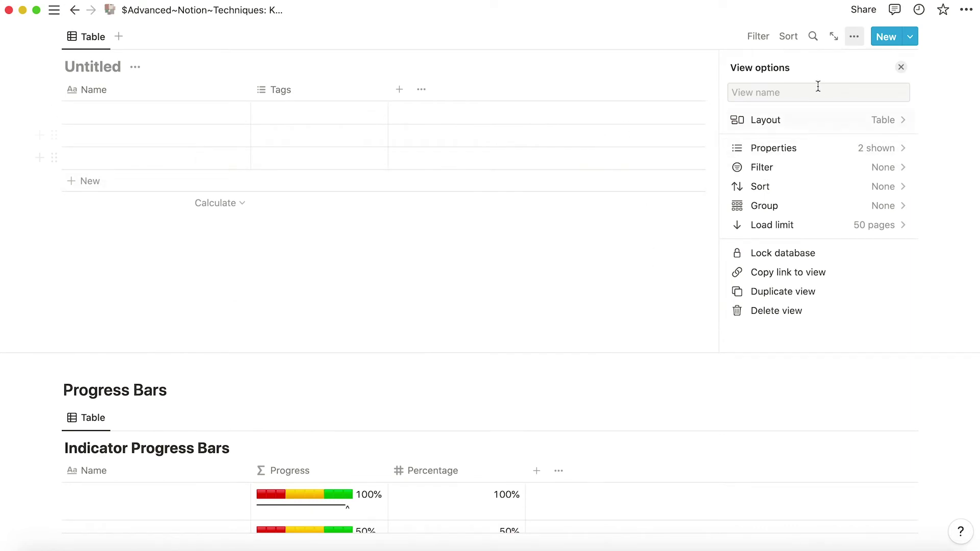
left_click(529, 251)
scroll(274, 145, "up", 5)
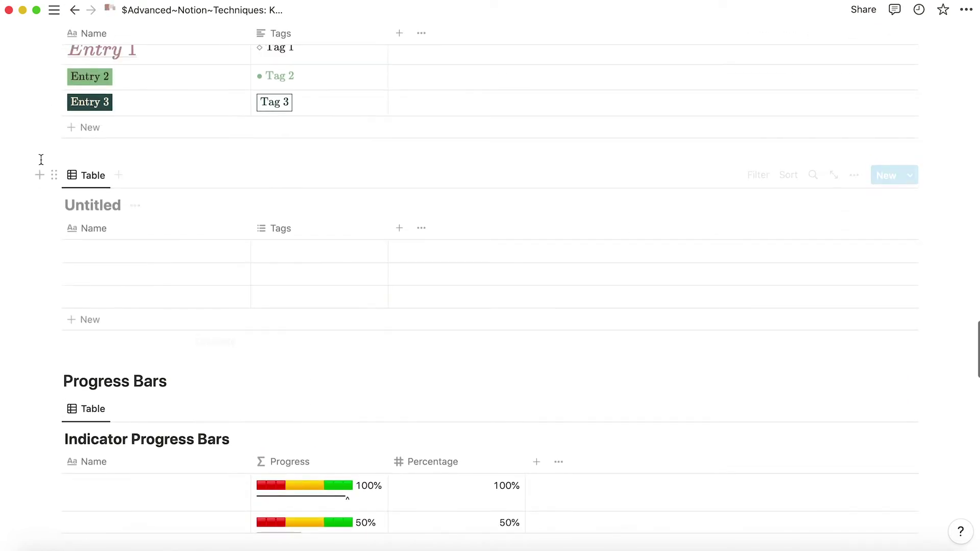
Step: Delete the empty untitled inline database above the Progress Bars heading
left_click(101, 347)
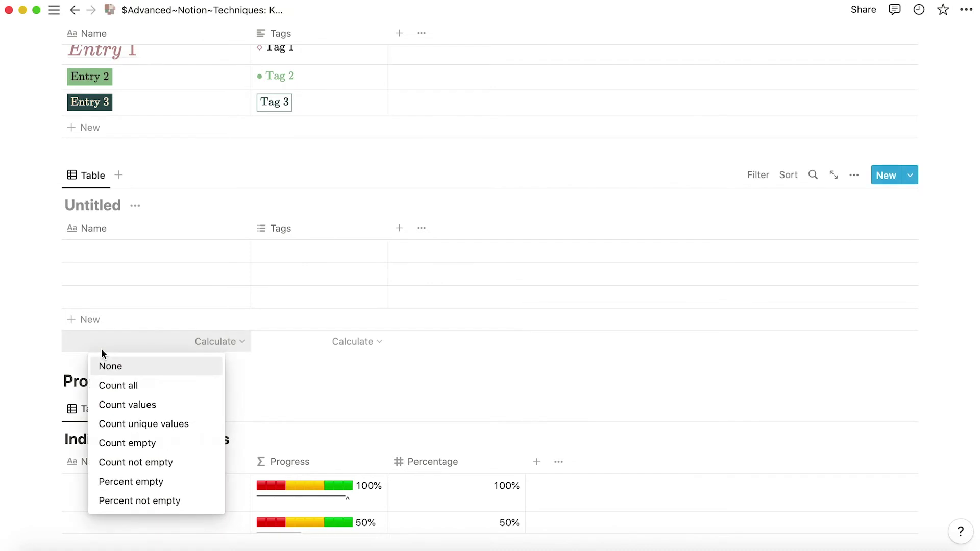
key("Escape")
left_click(54, 175)
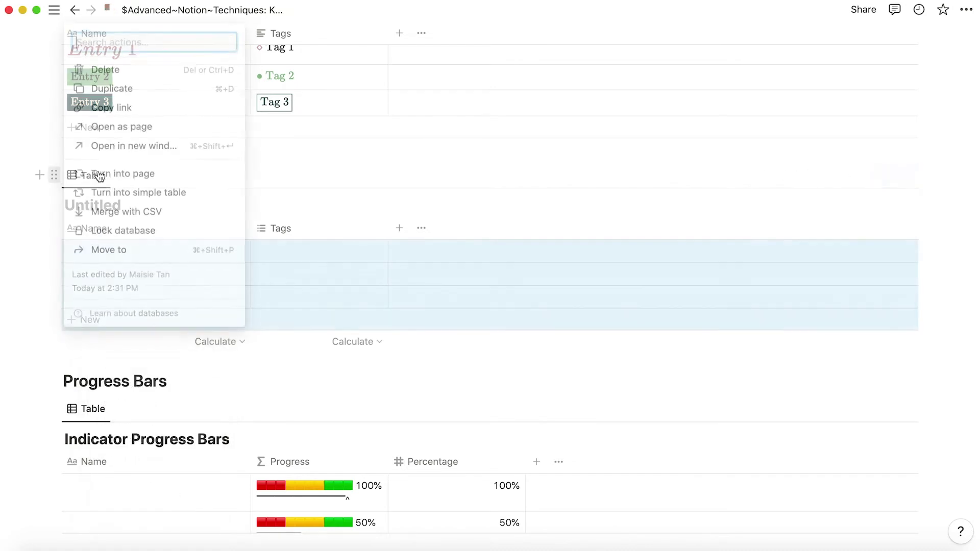
left_click(118, 75)
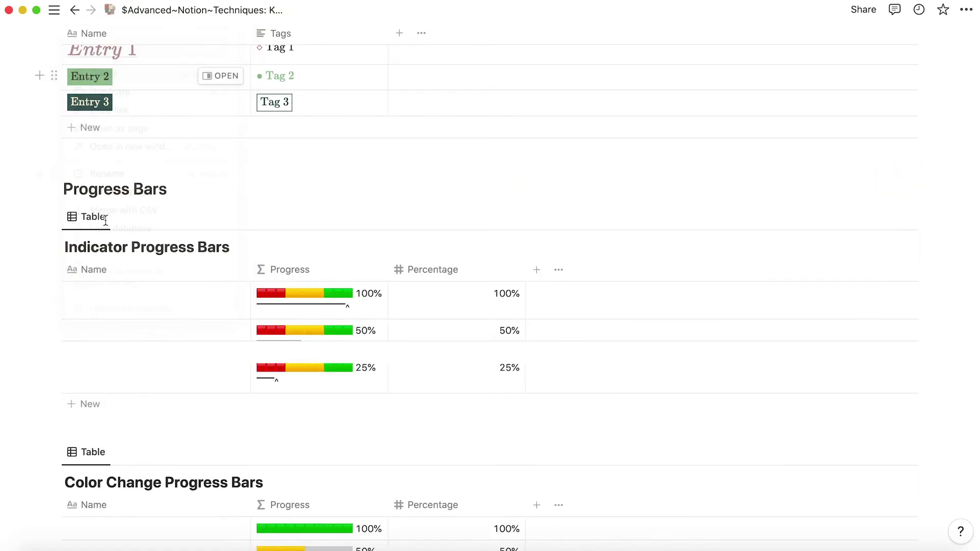
left_click(107, 152)
left_click(49, 173)
Step: Recheck the text color code in the Database title's equation and close it without edits
scroll(49, 173, "up", 3)
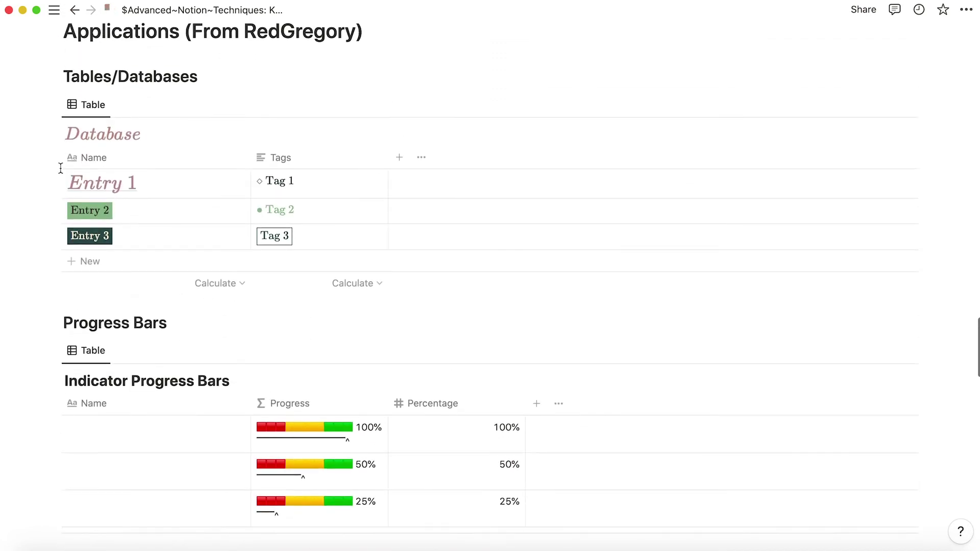
left_click(76, 136)
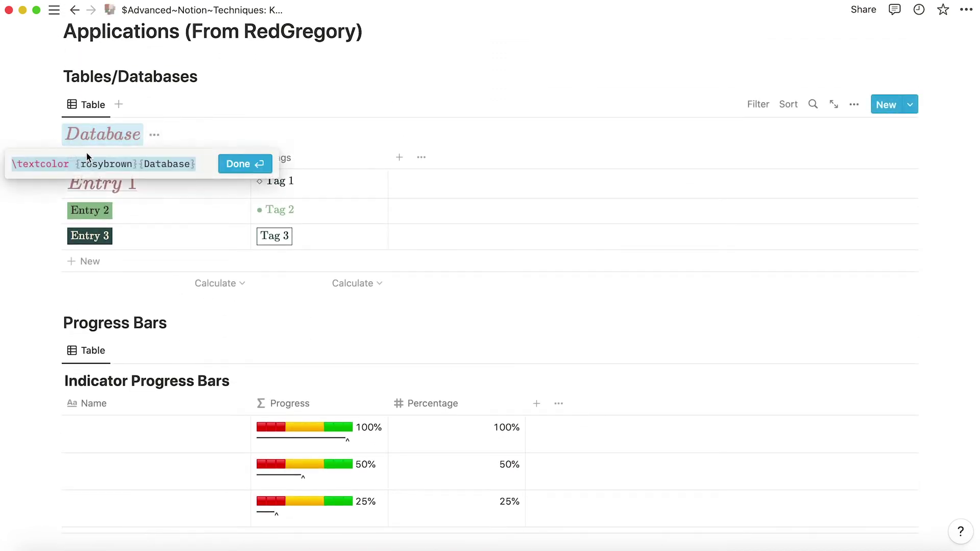
left_click(227, 164)
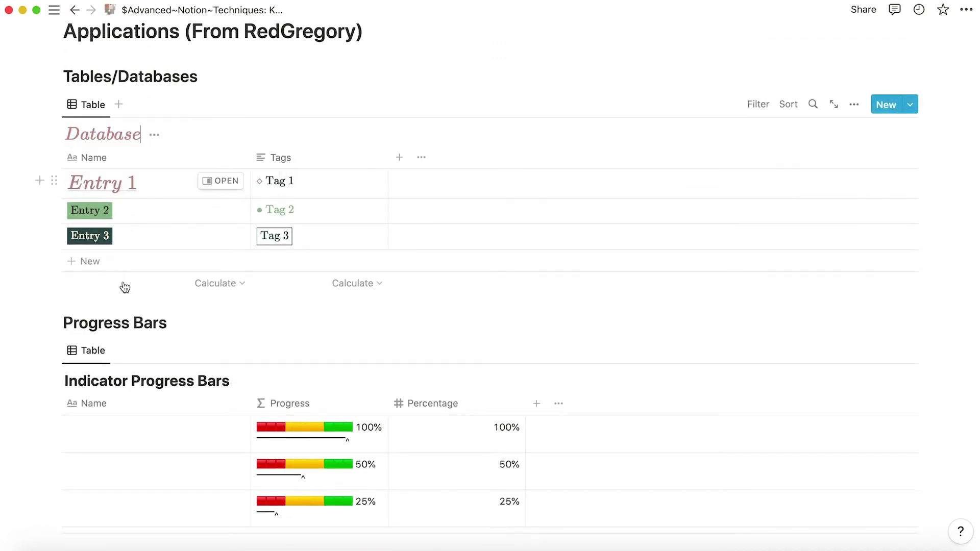
Step: Insert a linked view of database directly below the Tables/Databases heading
left_click(40, 74)
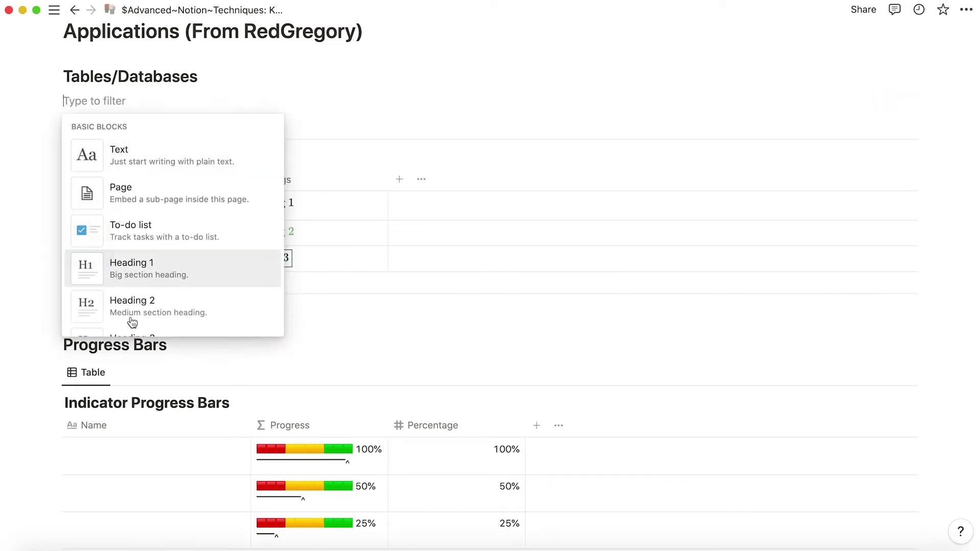
scroll(158, 240, "down", 10)
scroll(159, 241, "up", 2)
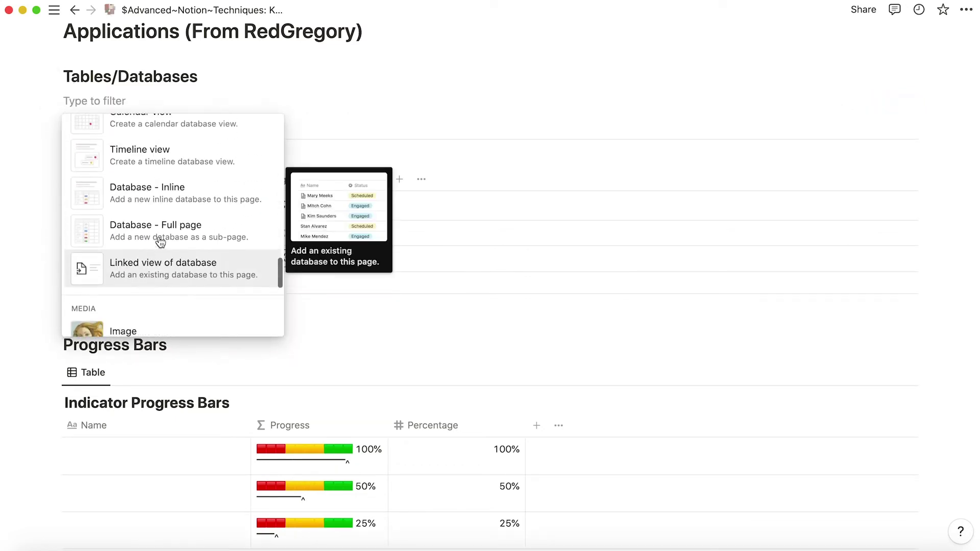
left_click(172, 266)
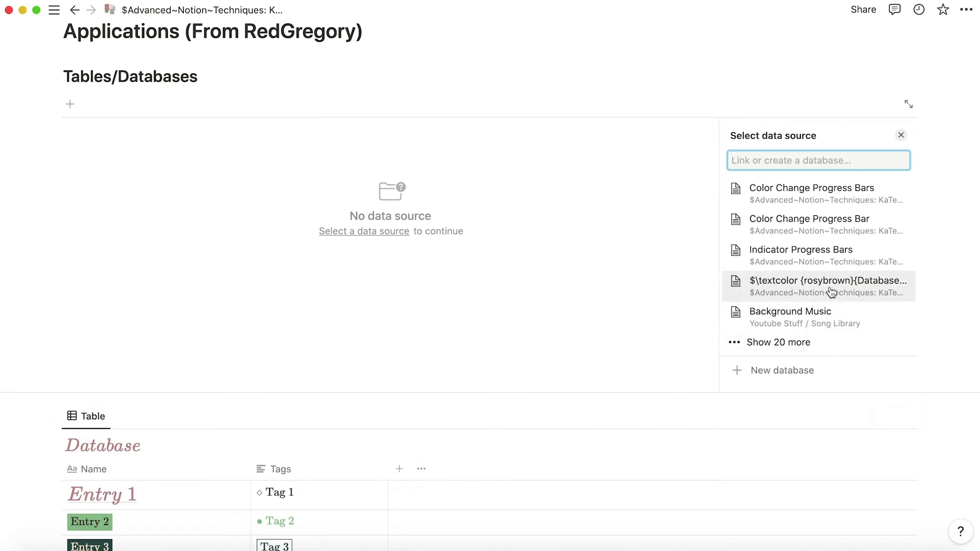
Step: Link the new view to the $\textcolor {rosybrown}{Database}$ database and copy its existing Table view
type("$")
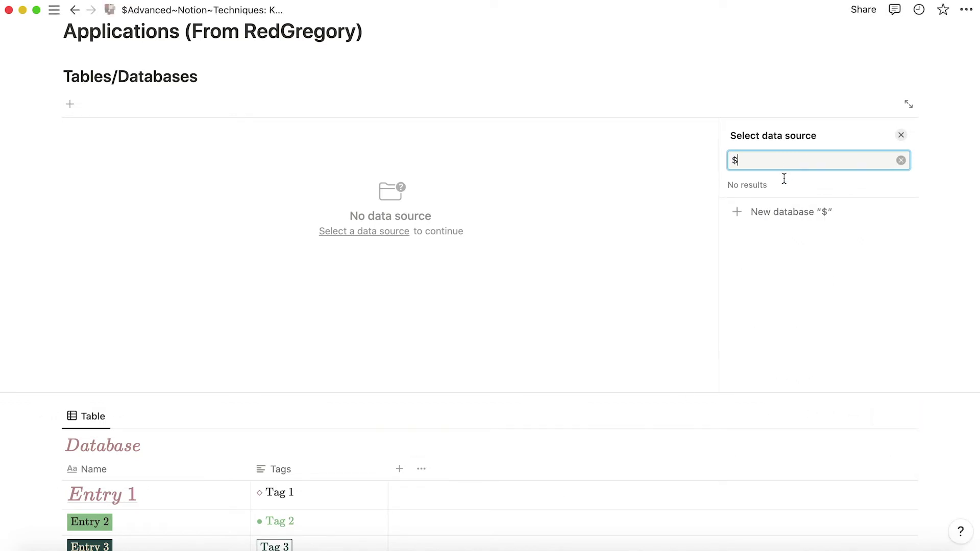
type("\\")
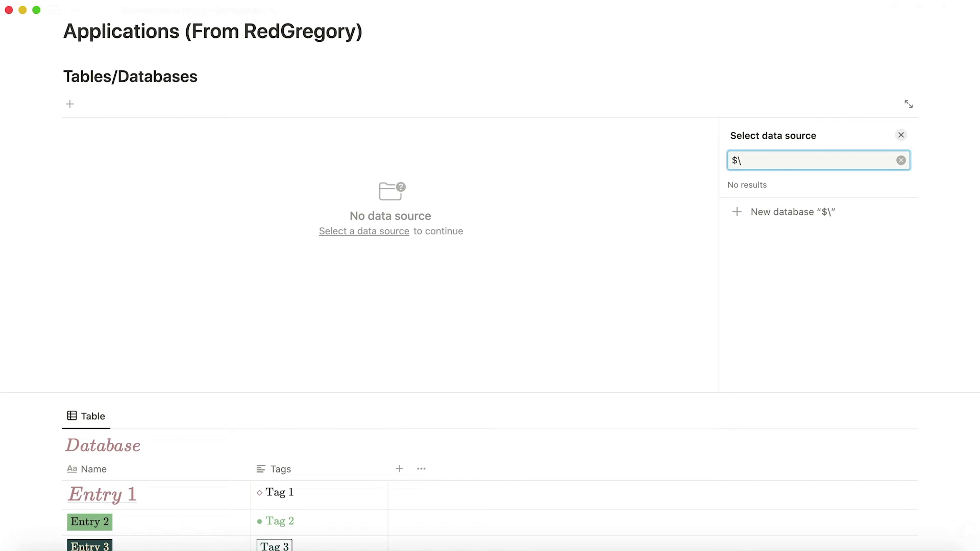
key("BackSpace")
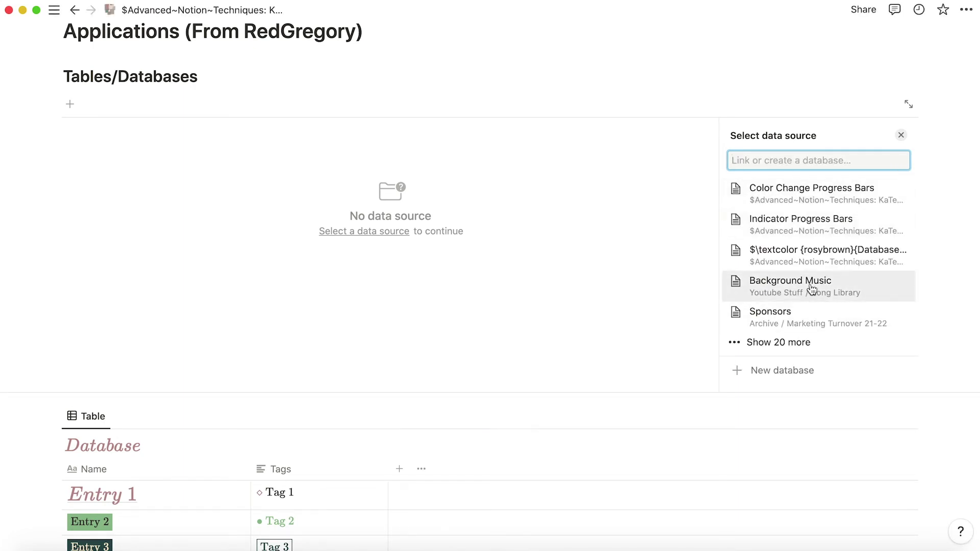
left_click(811, 264)
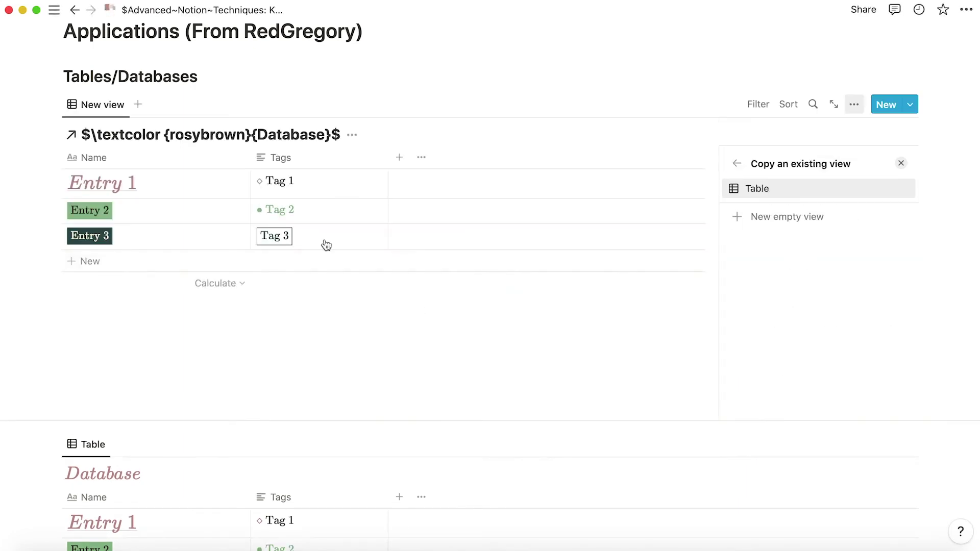
left_click(640, 244)
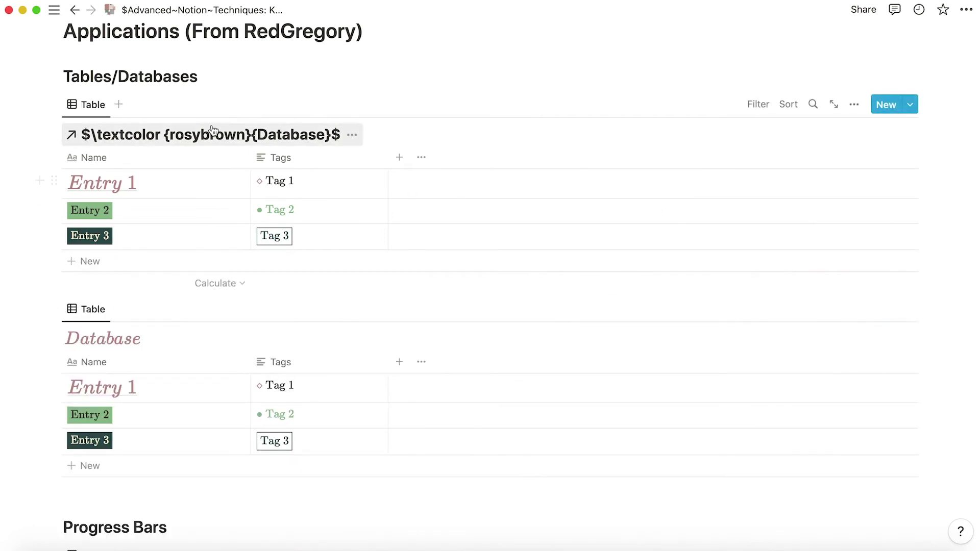
Step: Open the source database from the linked view's title and return to the tables on the KaTeX page
left_click(172, 135)
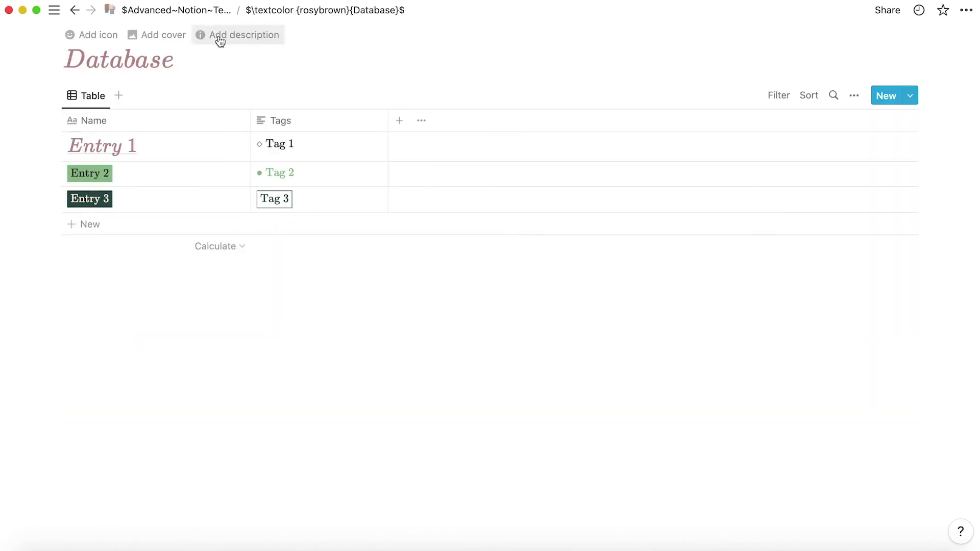
left_click(199, 13)
scroll(220, 291, "down", 15)
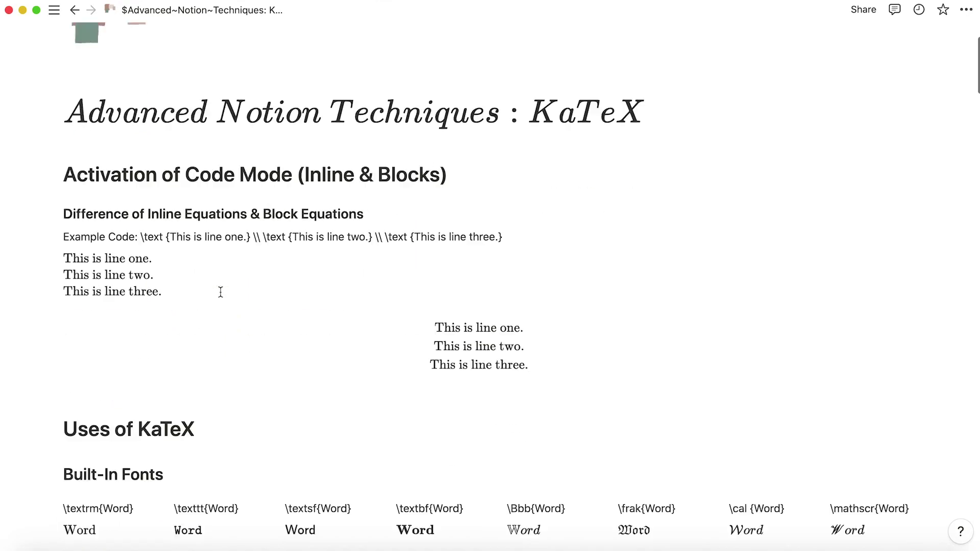
scroll(221, 292, "down", 10)
scroll(220, 294, "up", 8)
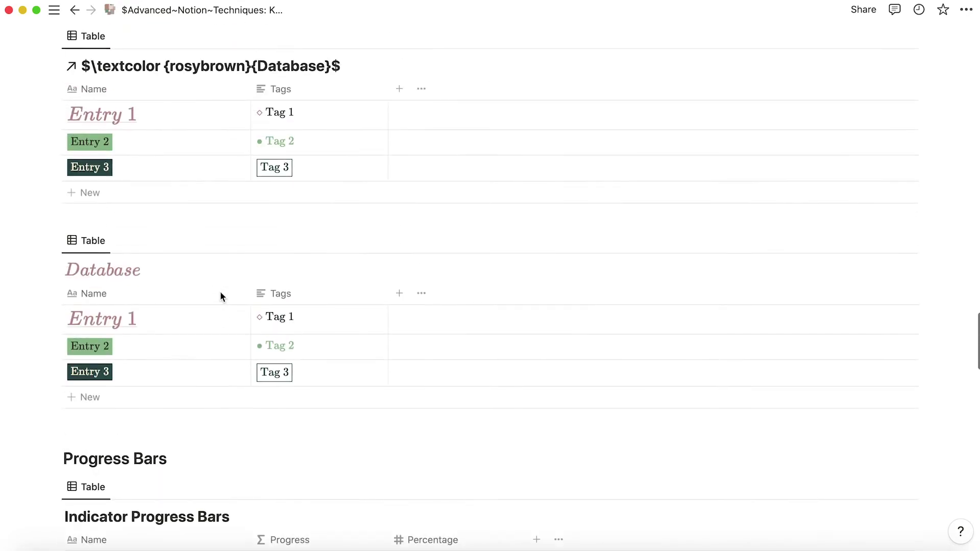
Step: Delete the linked database view directly below the Tables/Databases heading
scroll(181, 201, "up", 1)
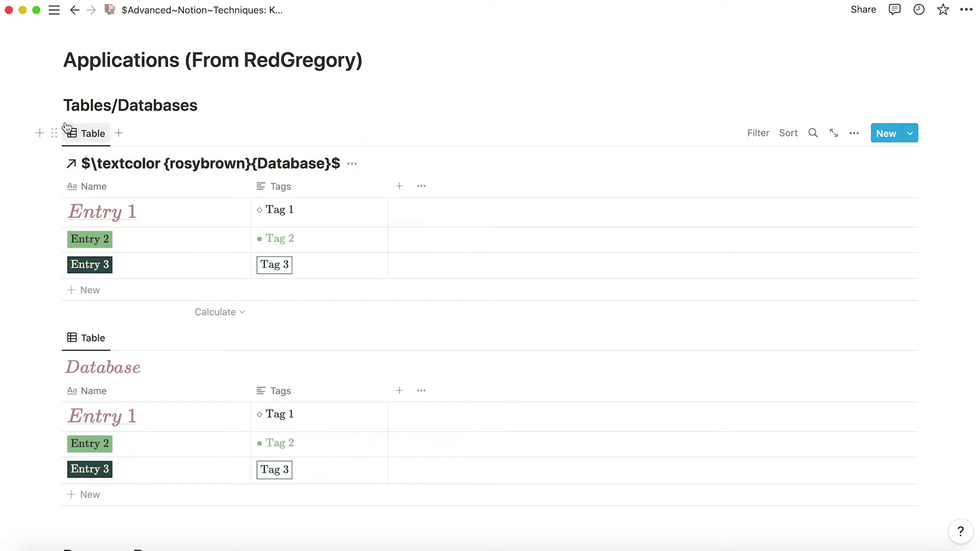
left_click(54, 133)
left_click(92, 53)
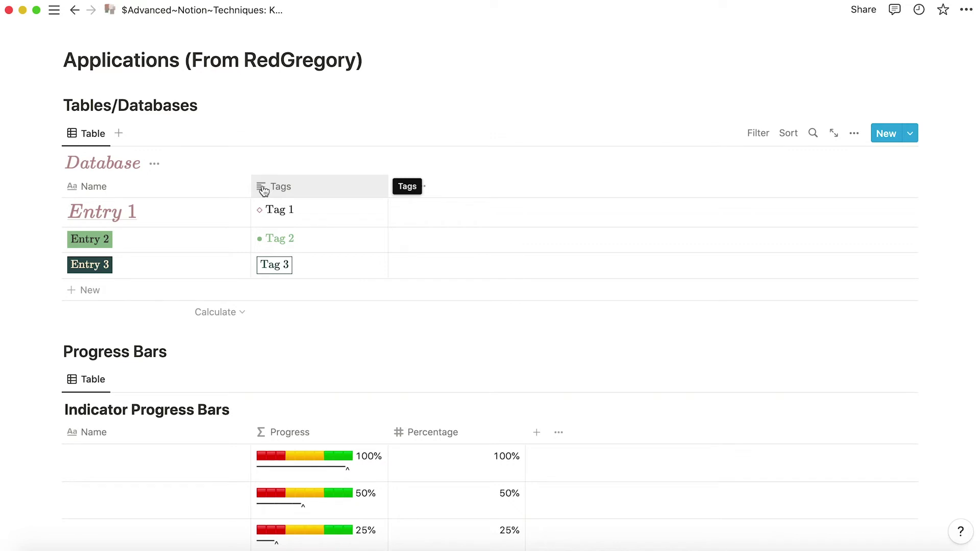
Step: Examine the KaTeX code behind the Entry 1, Entry 2 and Entry 3 names, closing each without edits
left_click(130, 215)
left_click(107, 213)
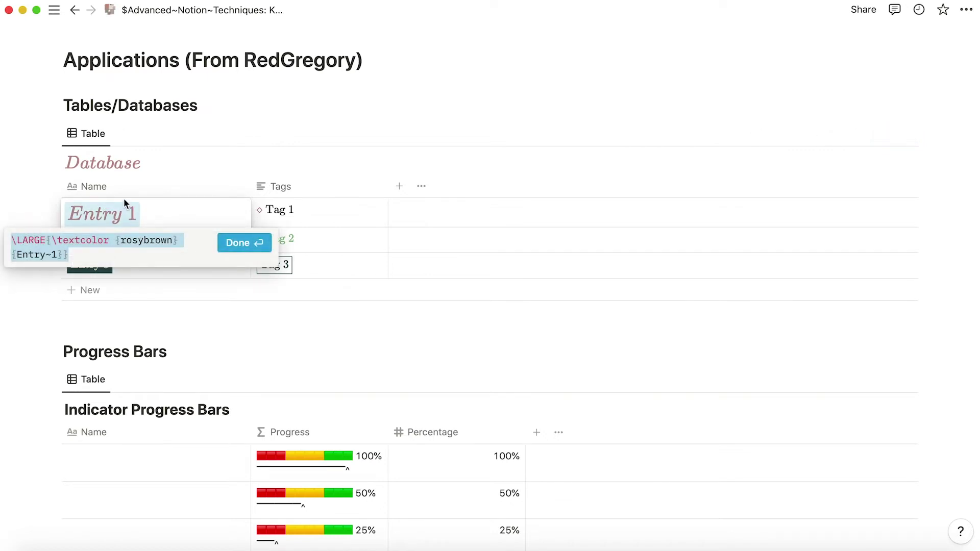
left_click(238, 243)
key("Escape")
left_click(153, 247)
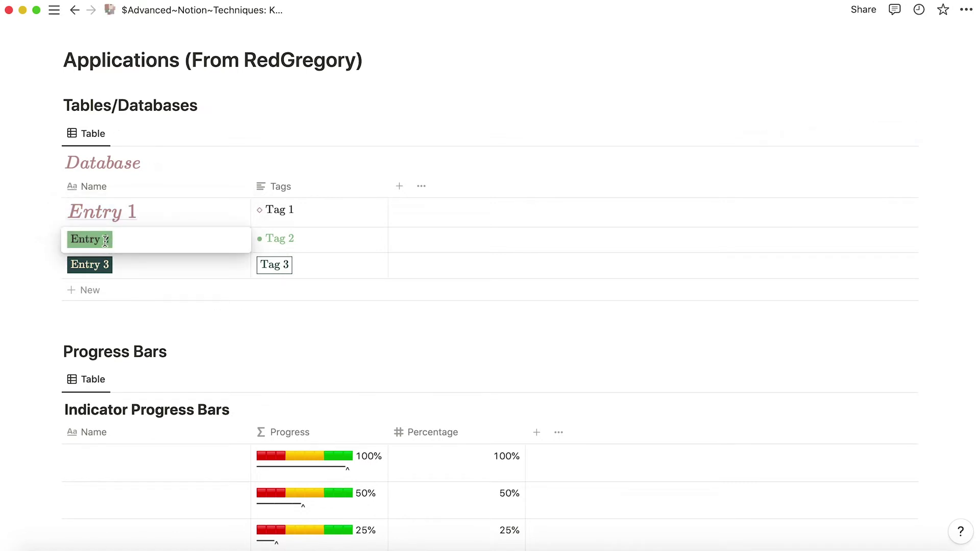
left_click(97, 241)
left_click(233, 263)
key("Escape")
left_click(122, 266)
left_click(102, 265)
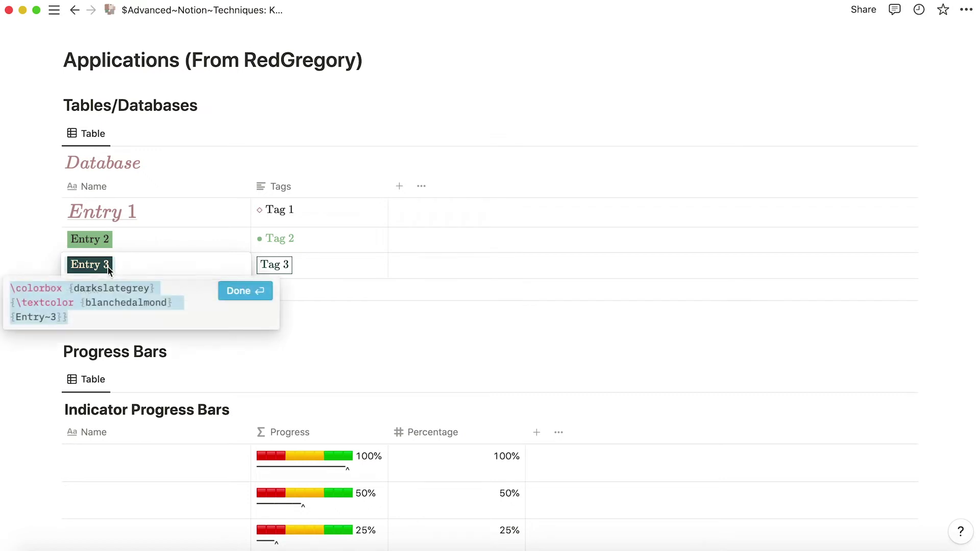
left_click(241, 291)
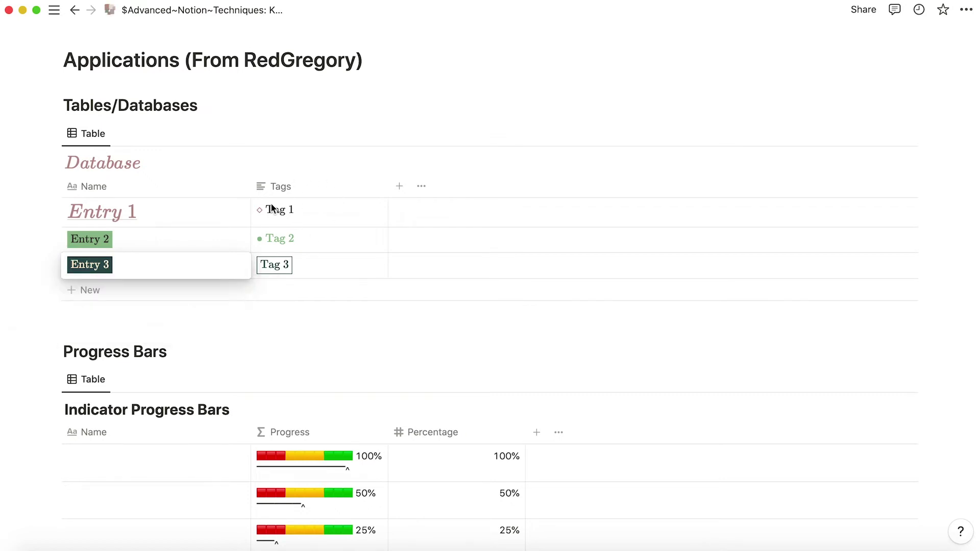
key("Escape")
Step: Examine the text color and diamond symbol code in Tag 1's equation and close it without edits
scroll(373, 100, "up", 1)
scroll(374, 101, "up", 2)
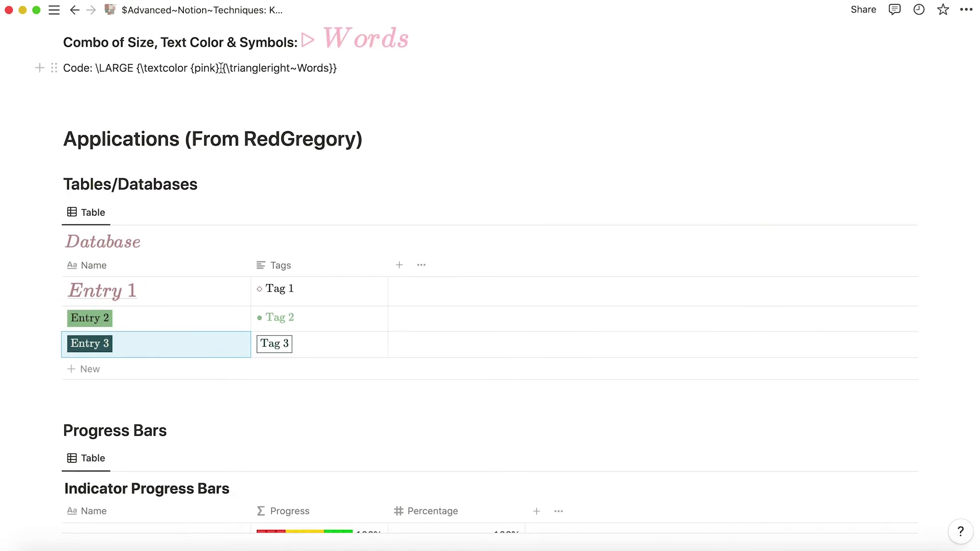
left_click(291, 288)
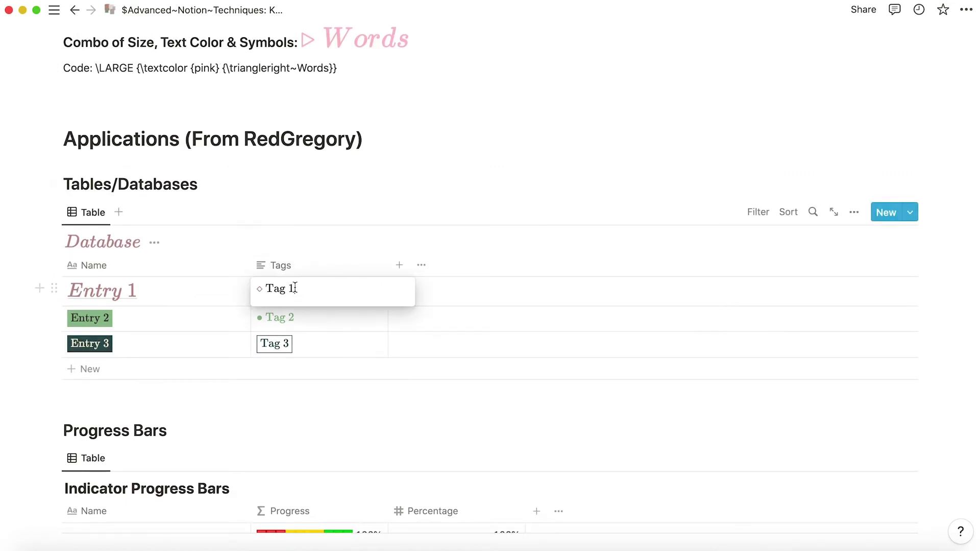
left_click(276, 289)
left_click(211, 312)
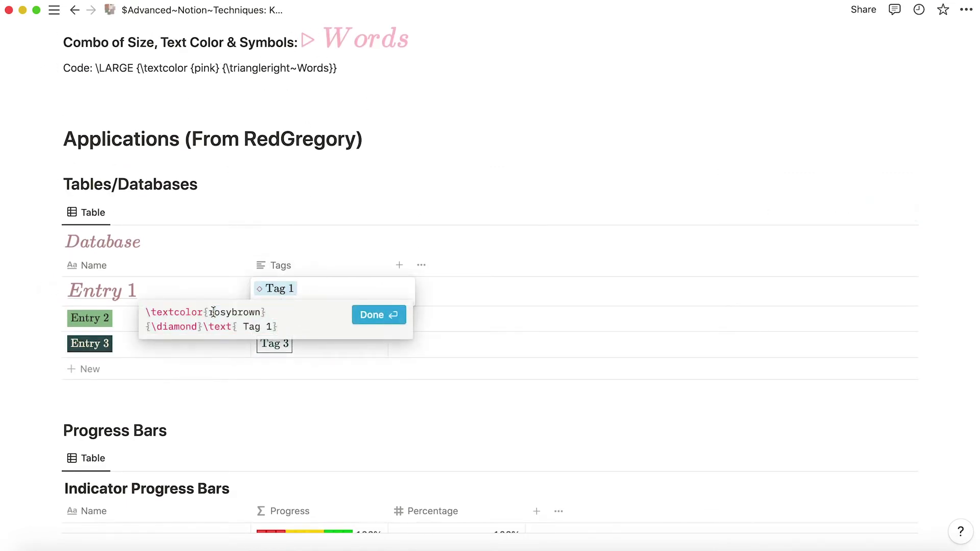
left_click(150, 313)
left_click(379, 316)
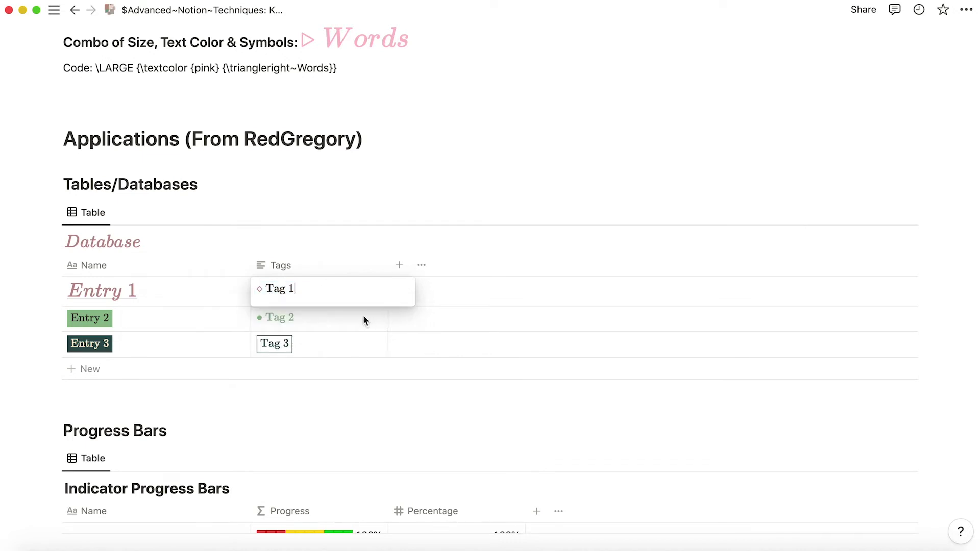
key("Escape")
Step: Open the equation code of Tag 2 in the Tags column for editing
left_click(311, 317)
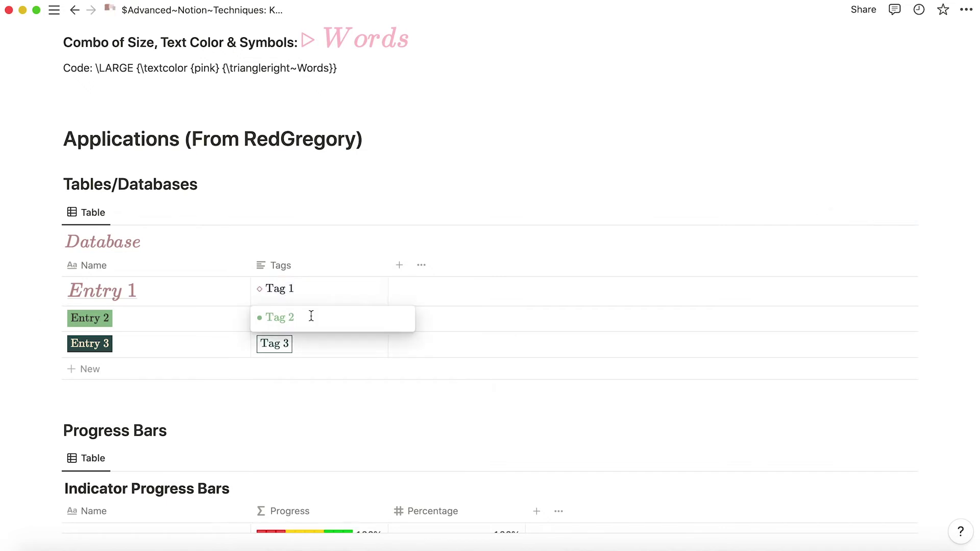
left_click(286, 317)
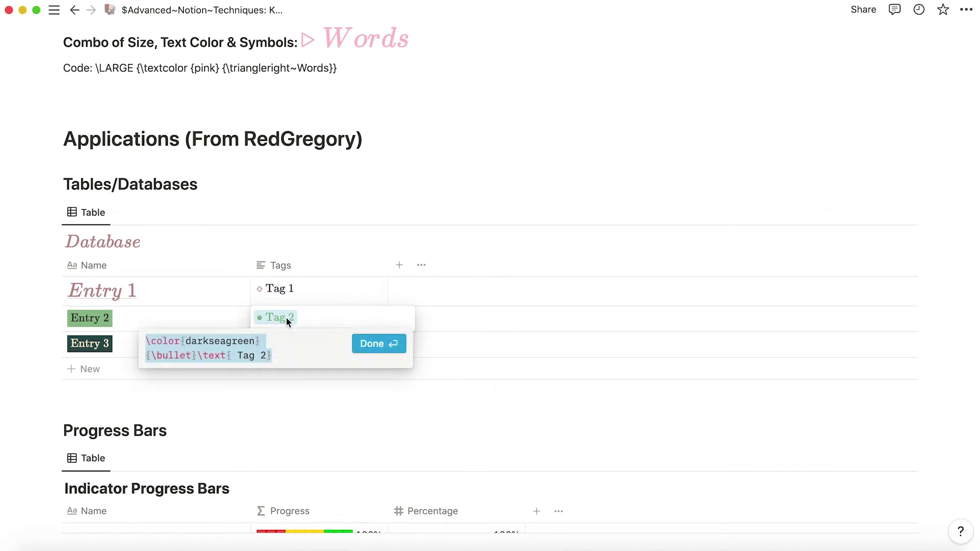
left_click(202, 349)
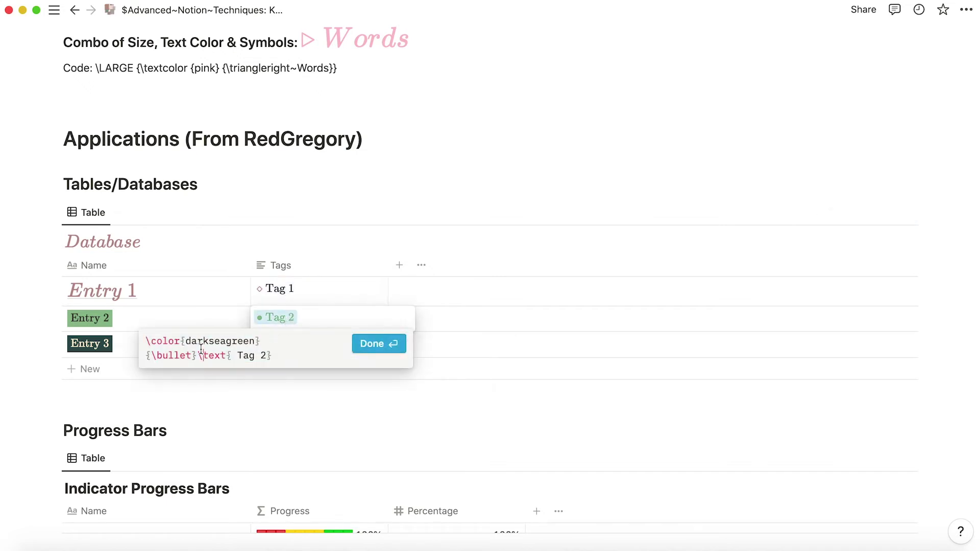
Step: Try \textcolor in place of \color in Tag 2's equation and restore \color
left_click(152, 341)
type("text")
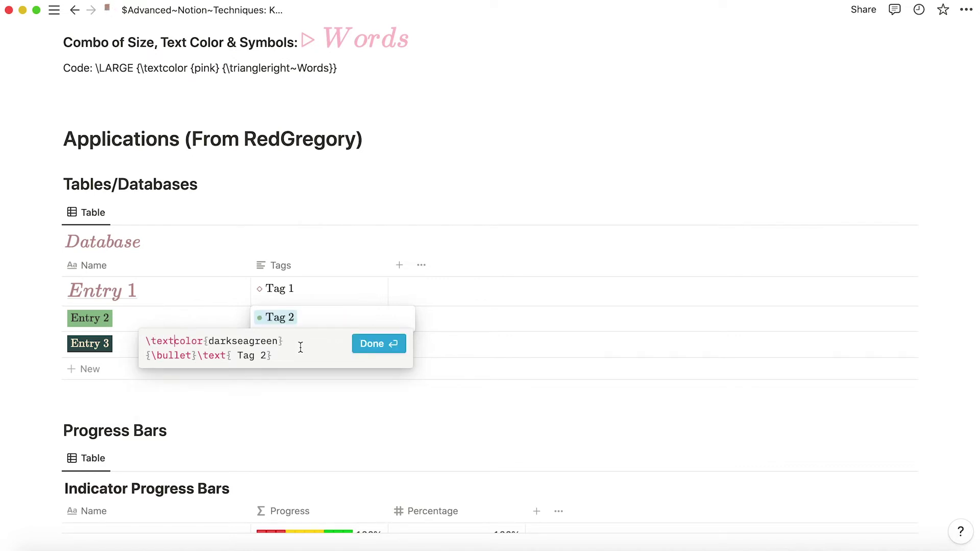
key("BackSpace")
key("BackSpace")
key("BackSpace")
key("BackSpace")
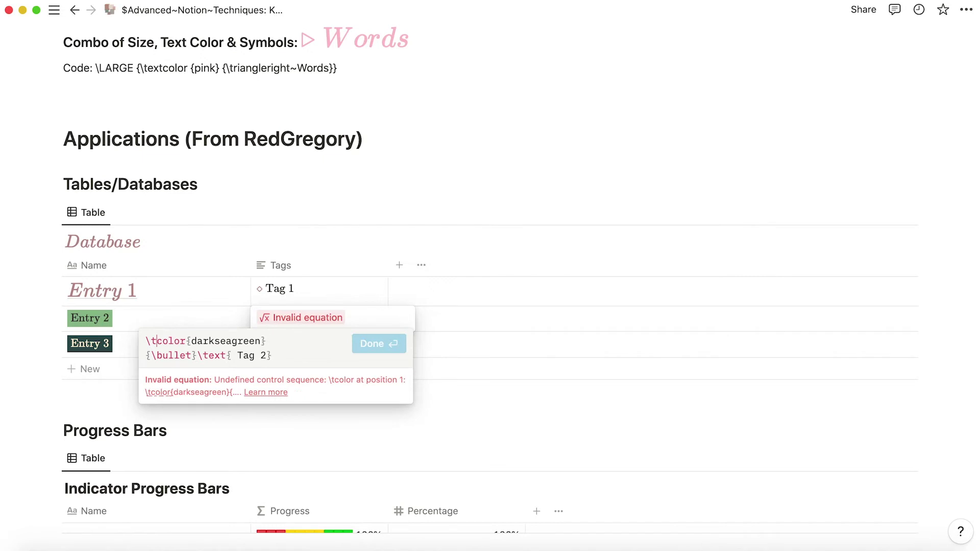
Step: Highlight the darkseagreen color name and the bullet symbol command in Tag 2's equation to examine them
double_click(196, 341)
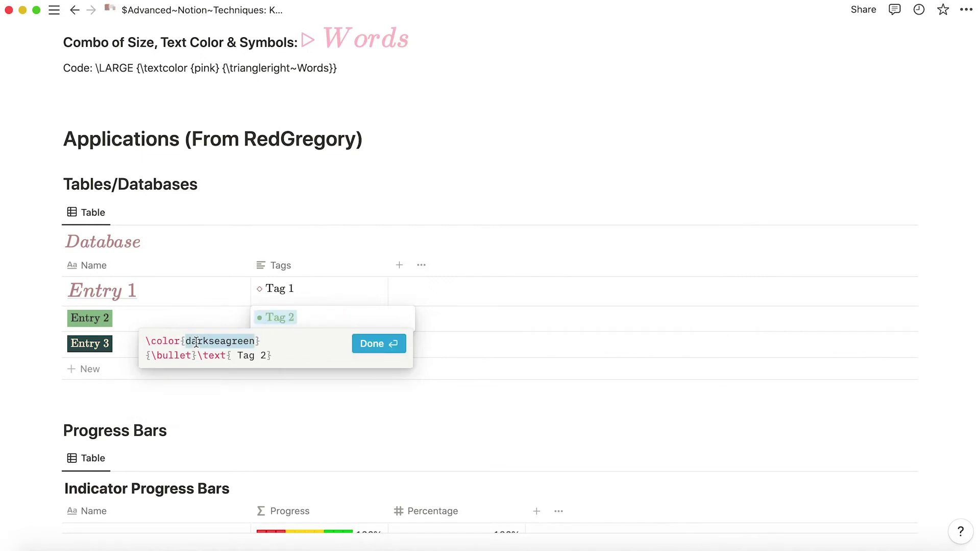
left_click(234, 341)
double_click(165, 356)
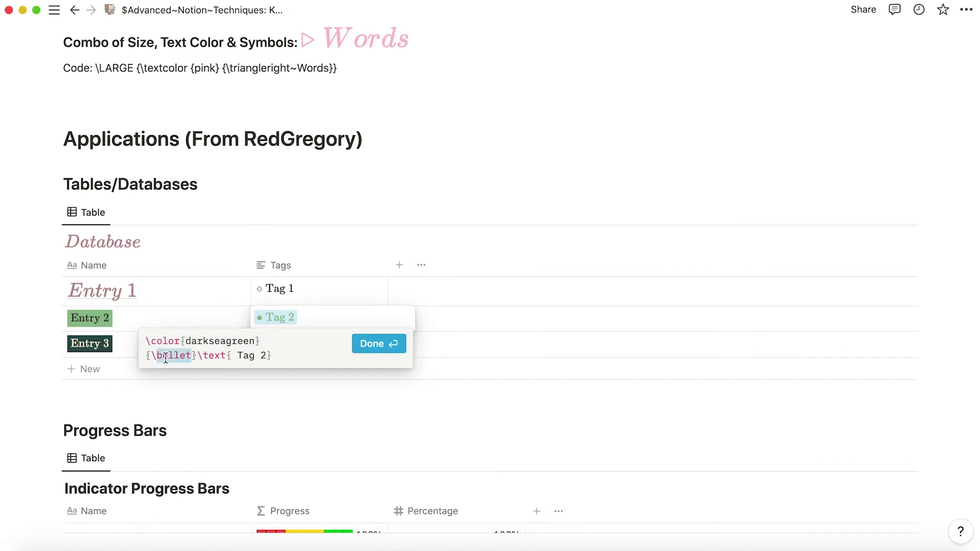
key("Left")
Step: Change Tag 2's equation to \textcolor{darkseagreen}{{\bullet}\text{ Tag 2}} and save it
left_click(151, 342)
type("text")
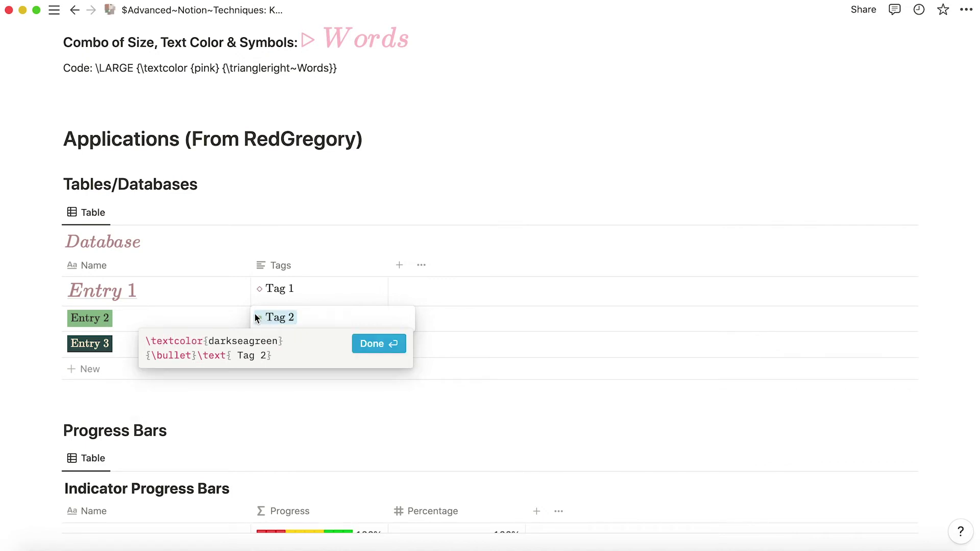
left_click(197, 356)
left_click(147, 356)
type("{")
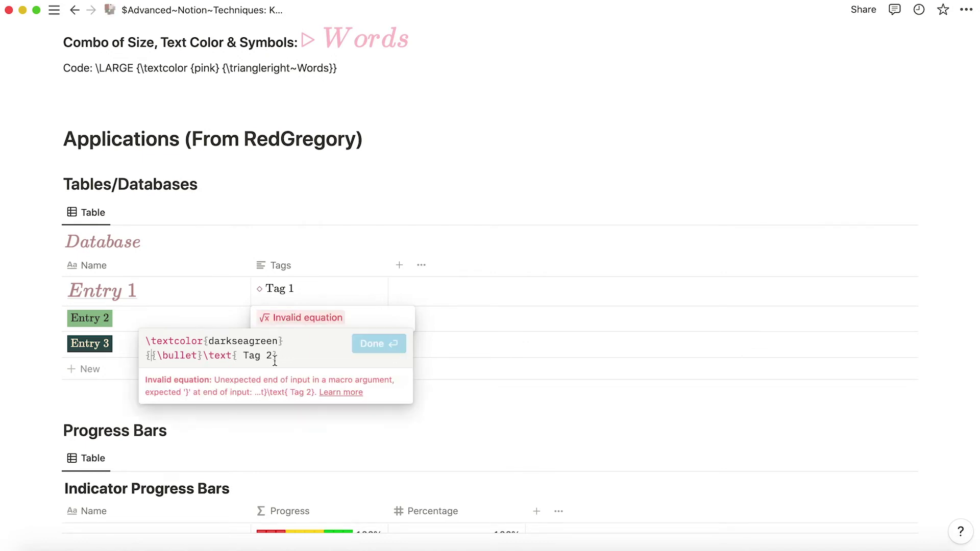
type("}")
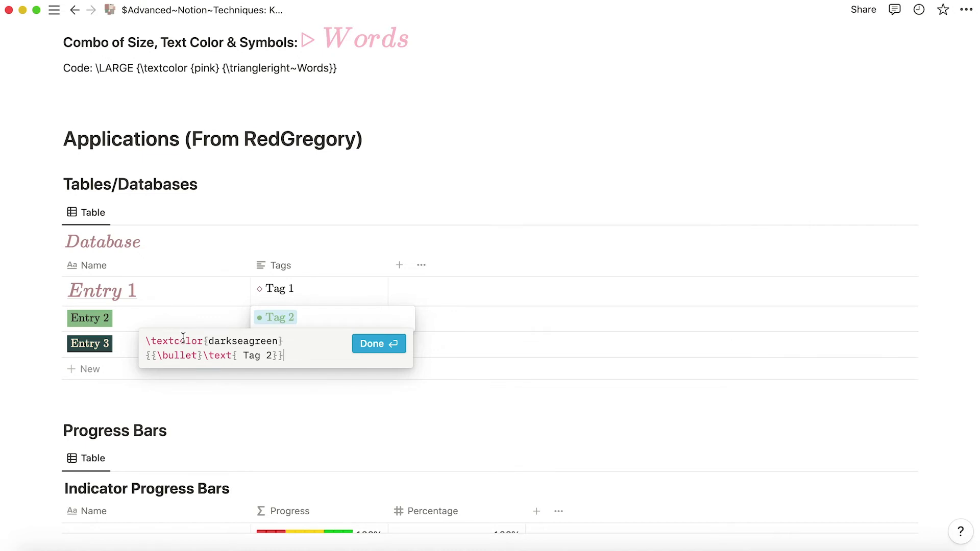
left_click(380, 343)
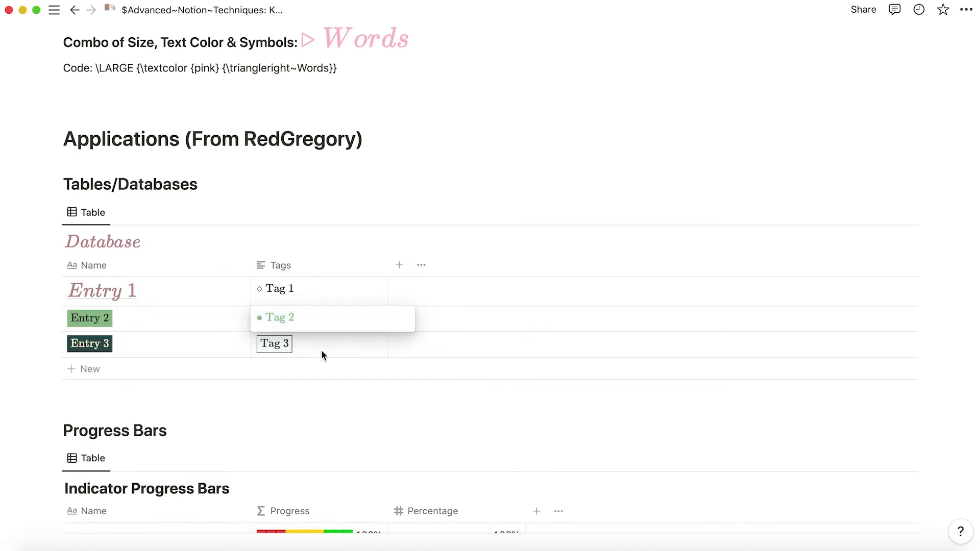
Step: Examine the color and \fbox code in Tag 3's equation and close it without edits
left_click(262, 344)
left_click(274, 343)
left_click(208, 369)
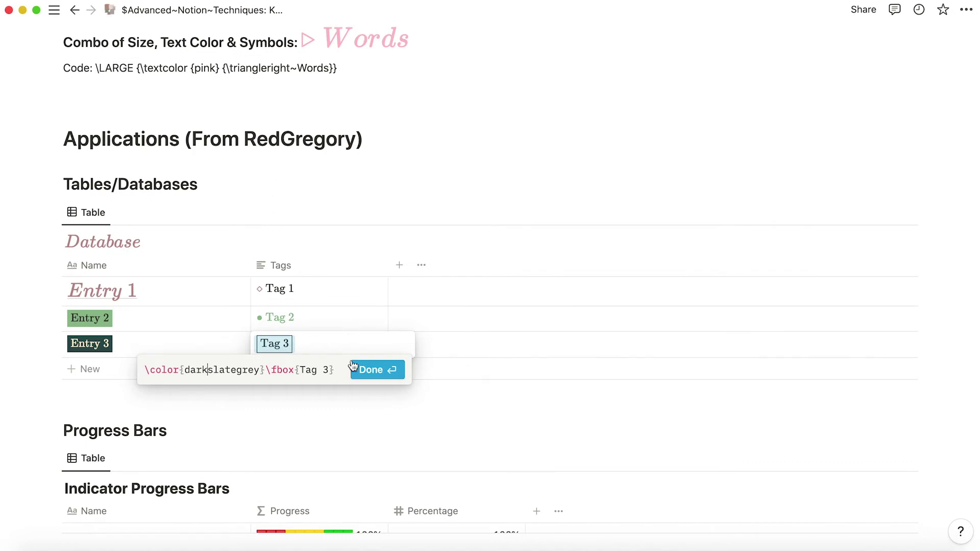
left_click(363, 362)
Step: Review the color box and bordered color box code formats earlier on the page, returning to the Tables/Databases section
scroll(332, 163, "up", 15)
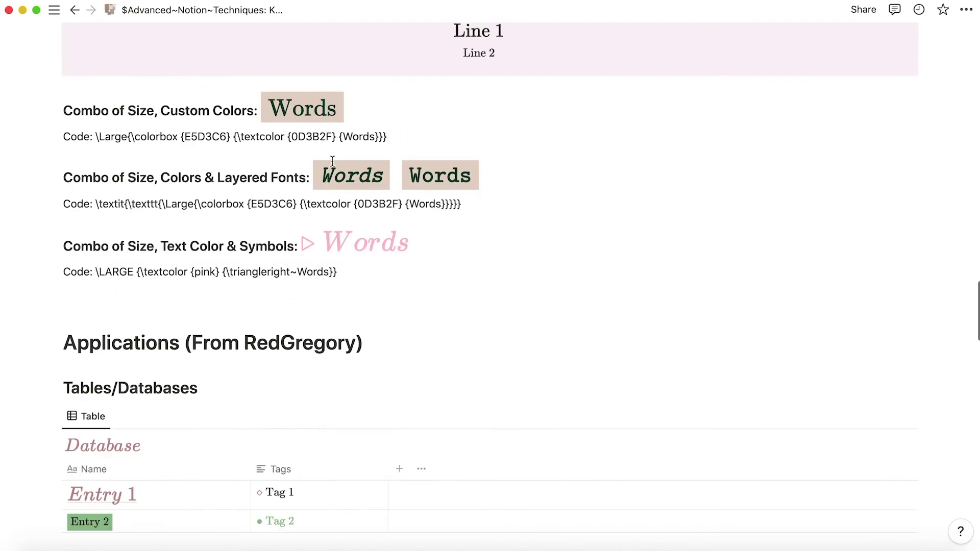
scroll(332, 162, "up", 7)
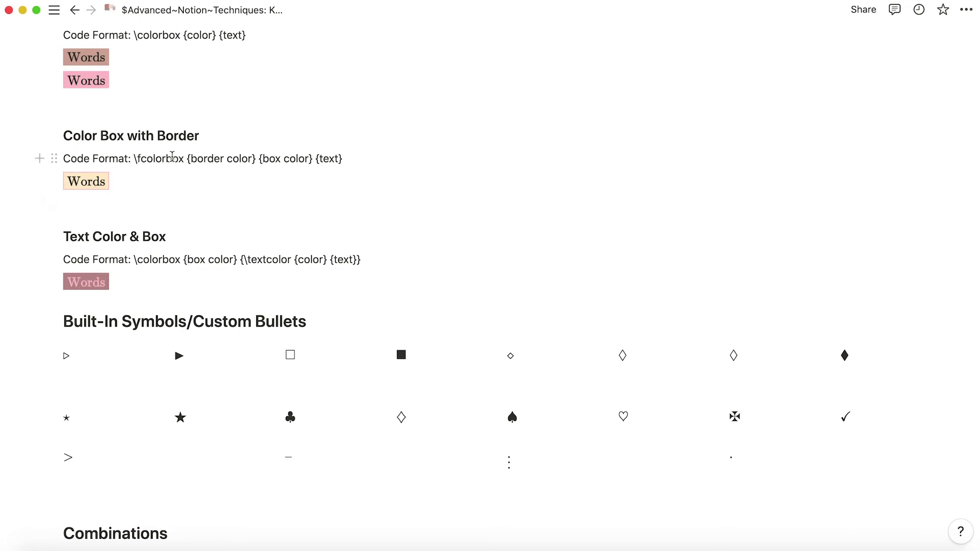
scroll(176, 158, "down", 4)
scroll(176, 157, "down", 20)
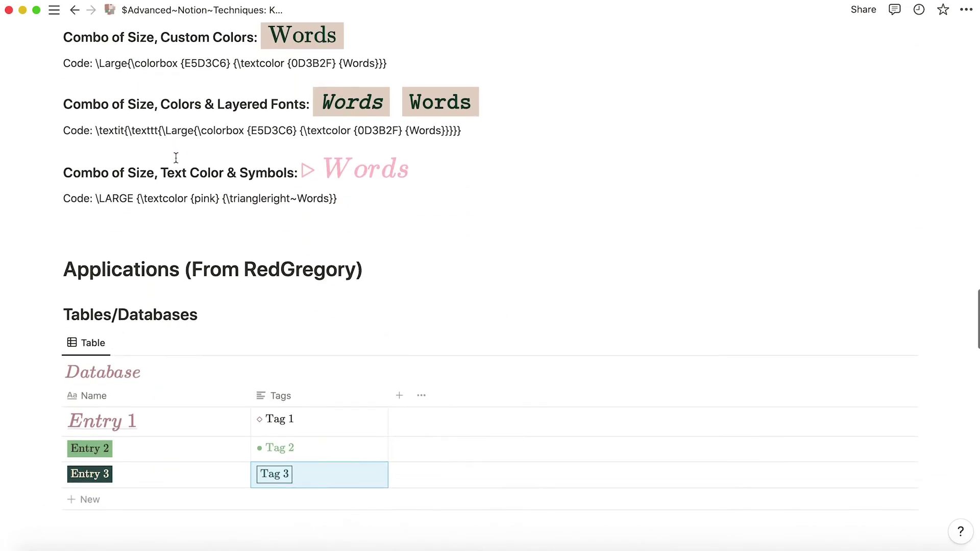
Step: Examine the full equation code behind Tag 3 and close it without edits
left_click(274, 244)
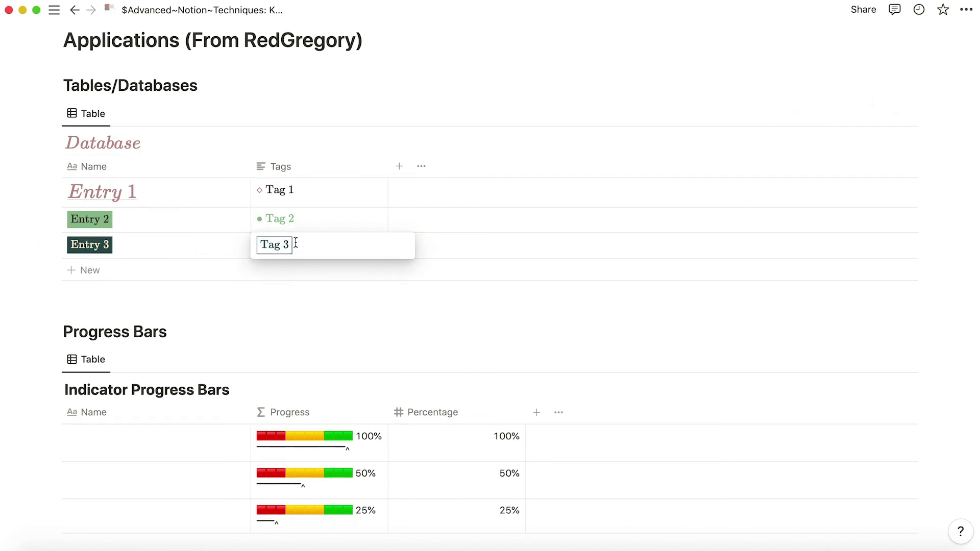
left_click(287, 247)
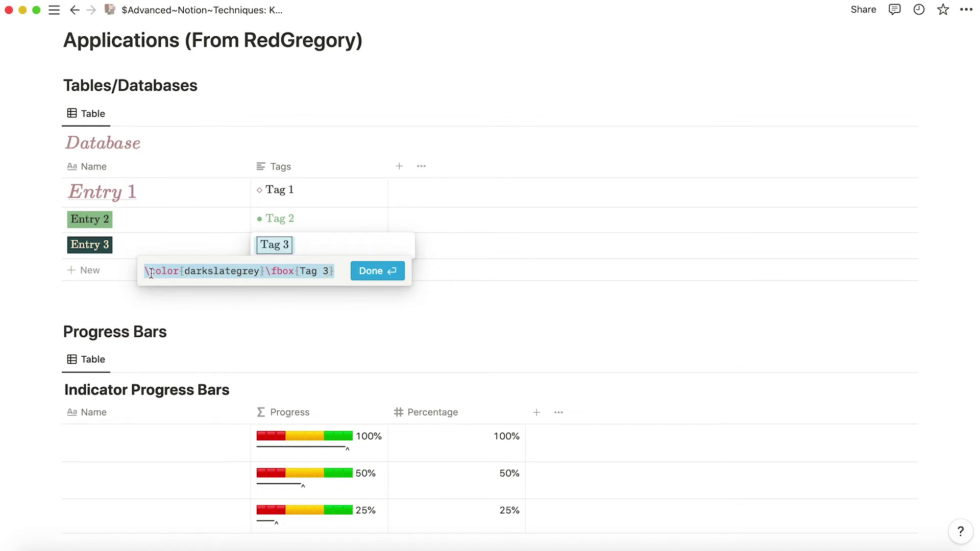
key("Escape")
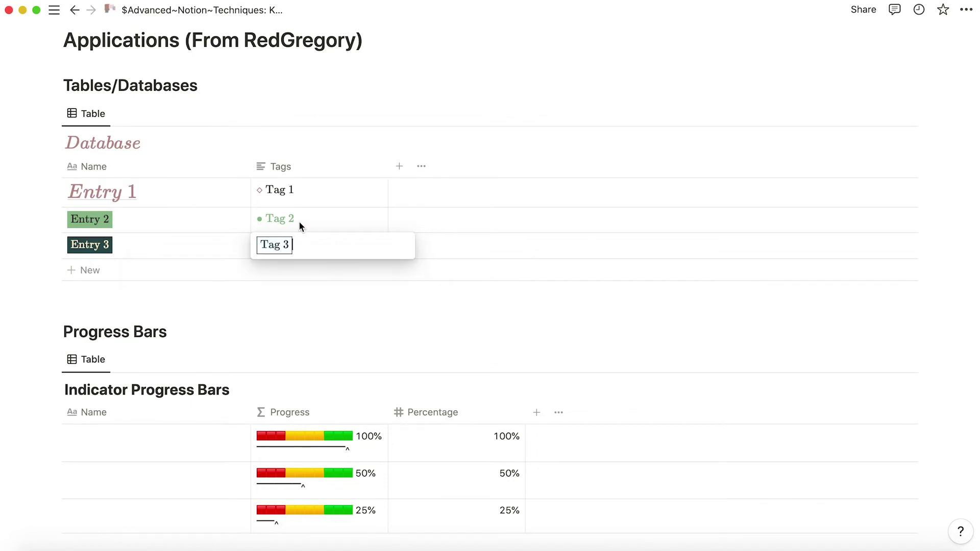
key("Escape")
Step: Compare Tag 2's \textcolor equation with Tag 3's \color and \fbox equation, closing both without edits
left_click(274, 217)
left_click(276, 217)
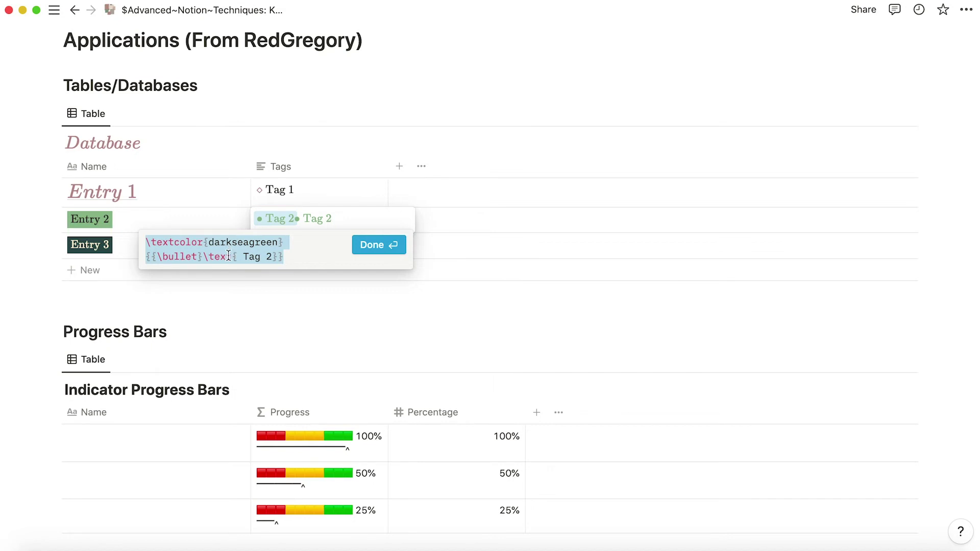
left_click(376, 246)
key("Escape")
left_click(272, 248)
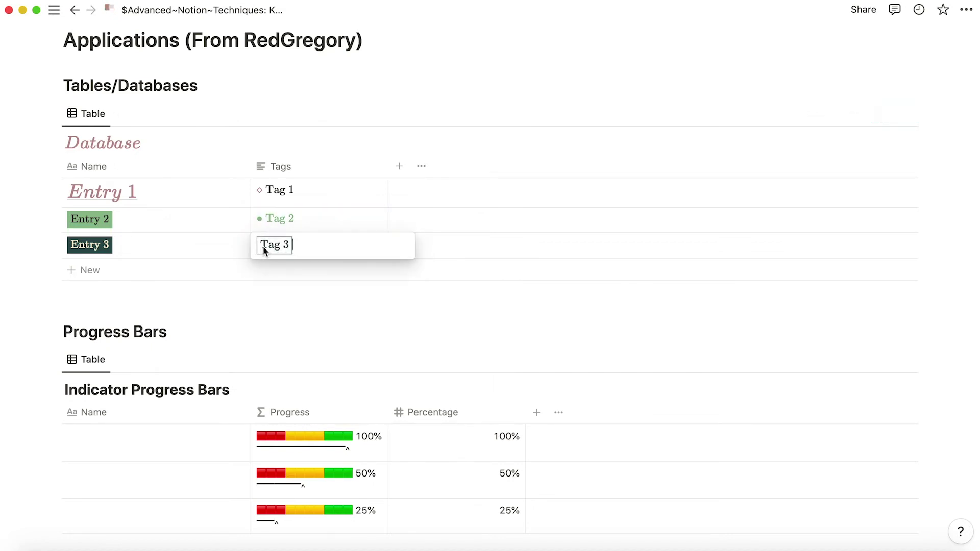
left_click(260, 246)
left_click(171, 271)
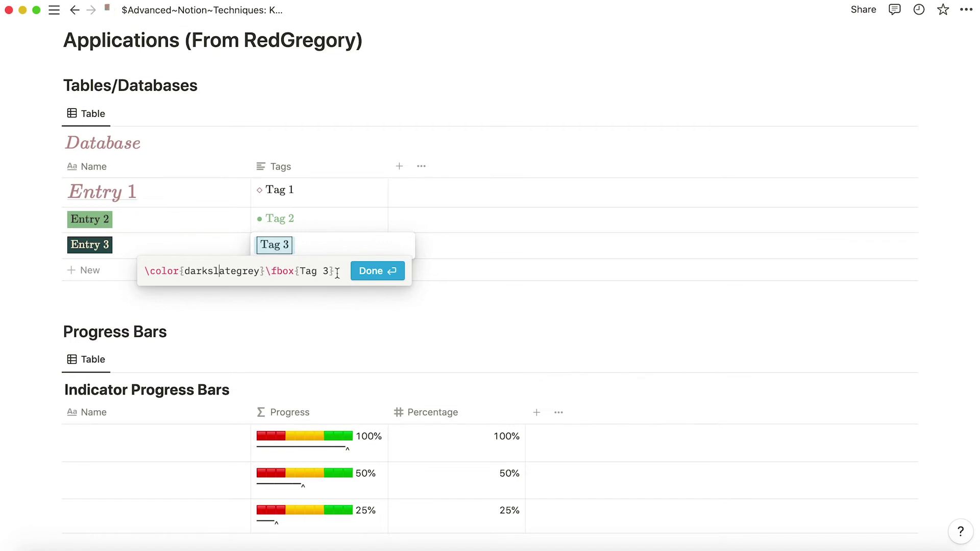
left_click(384, 269)
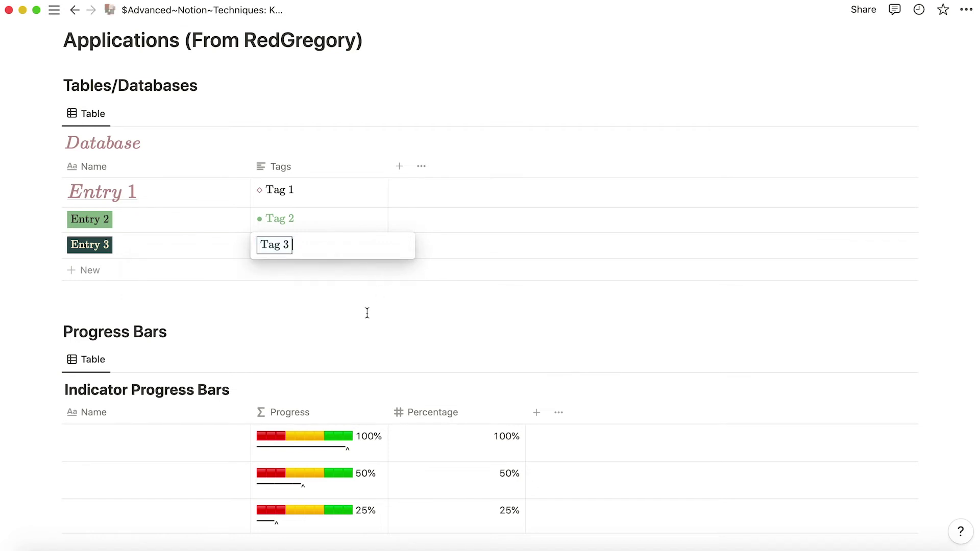
key("Escape")
Step: Examine the Progress formula in the Indicator Progress Bars table and close it without edits
scroll(329, 248, "down", 2)
scroll(329, 249, "down", 5)
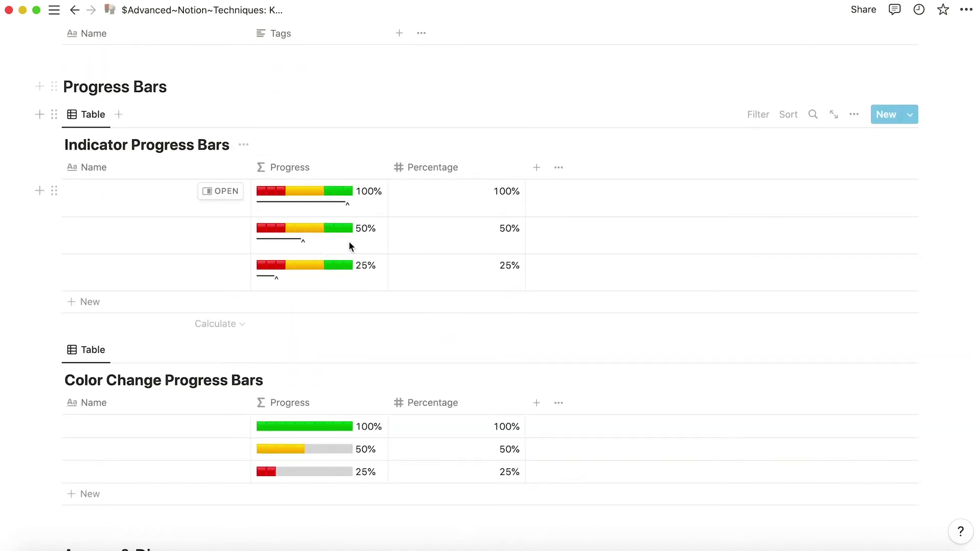
scroll(348, 241, "down", 1)
left_click(355, 155)
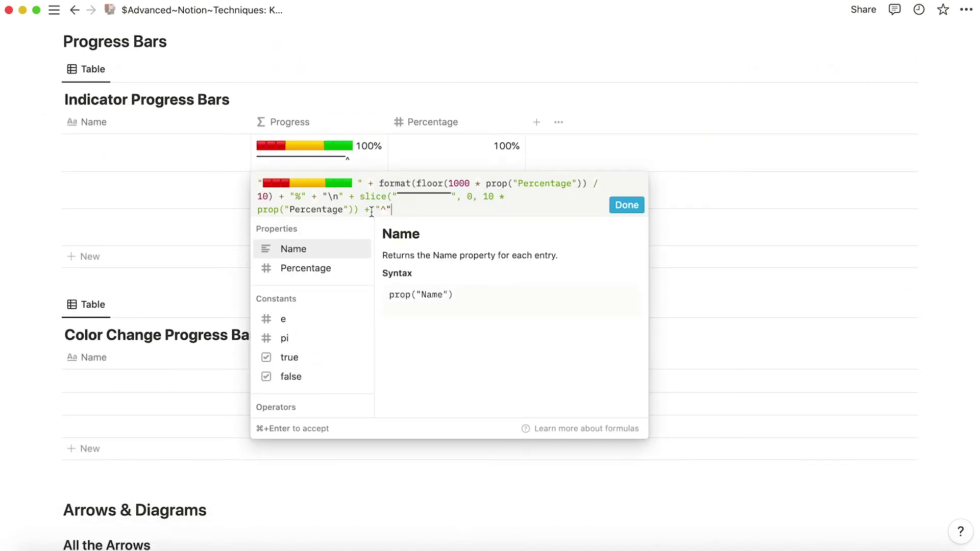
left_click(618, 204)
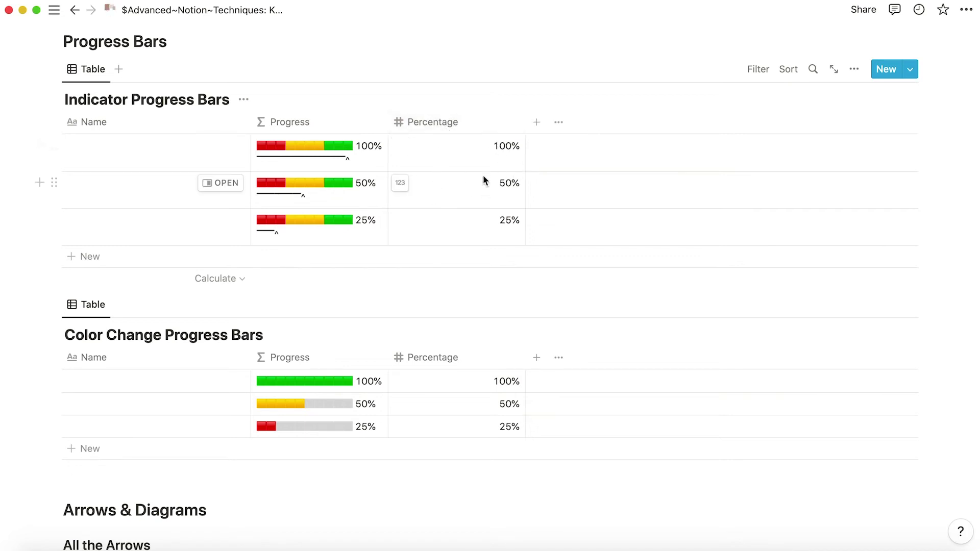
Step: Set the Percentage in the second row of the Indicator Progress Bars table to 42%
left_click(503, 158)
key("Escape")
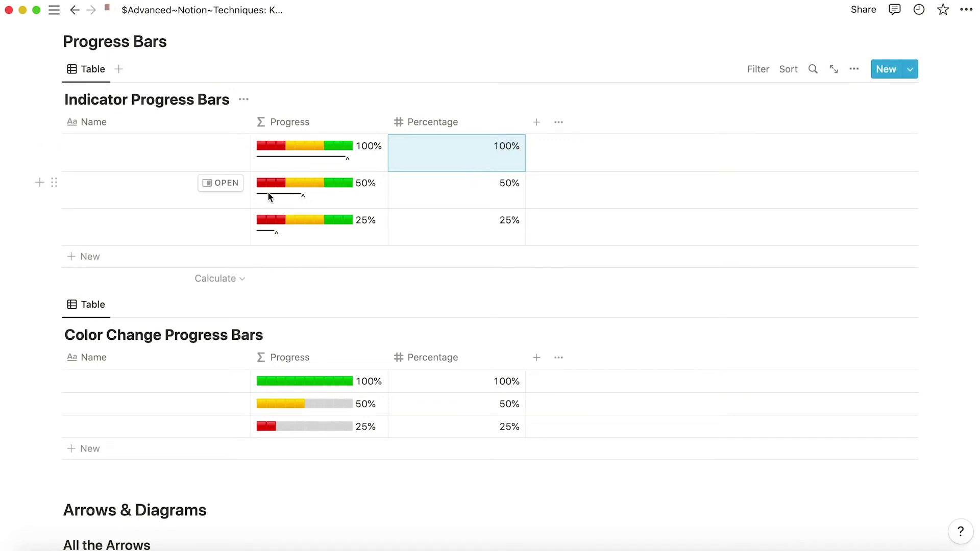
left_click(508, 185)
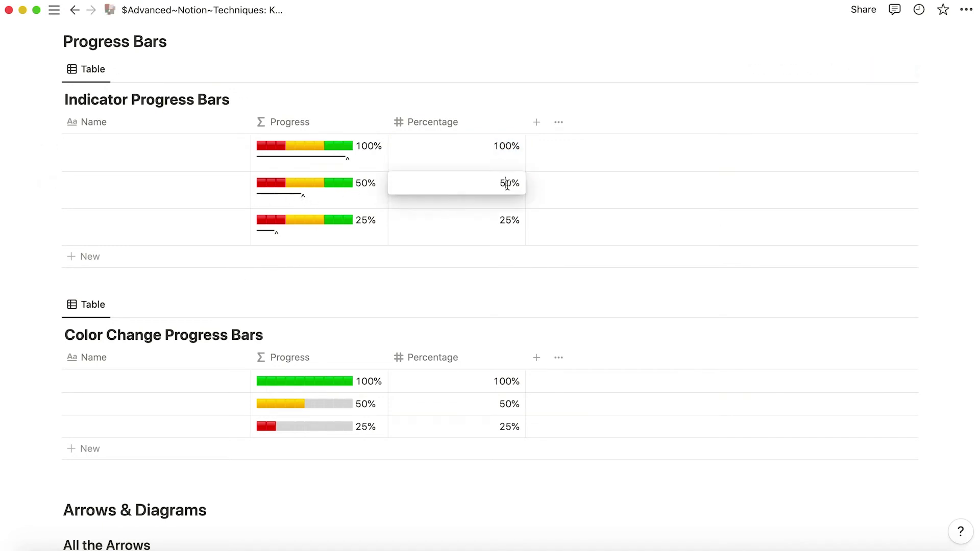
key("BackSpace")
key("BackSpace")
type("42")
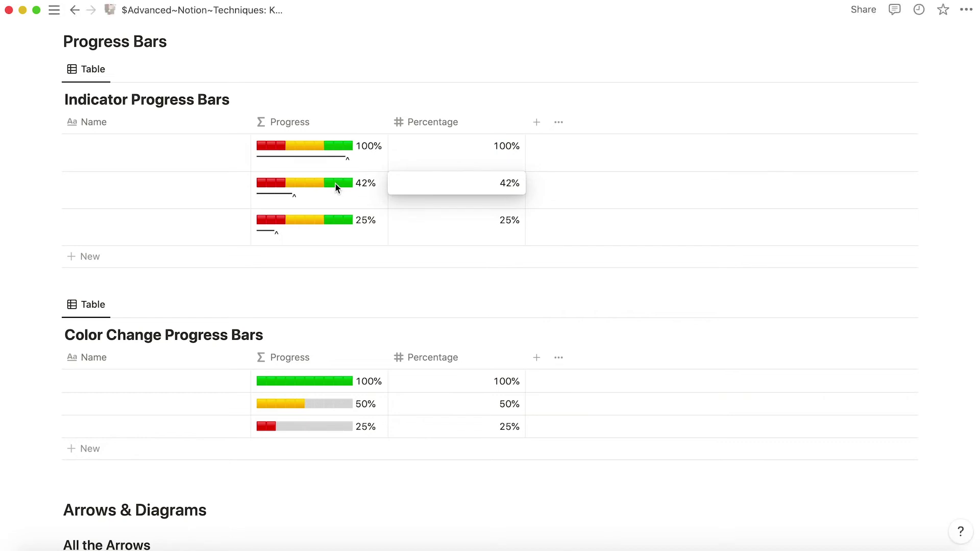
key("Escape")
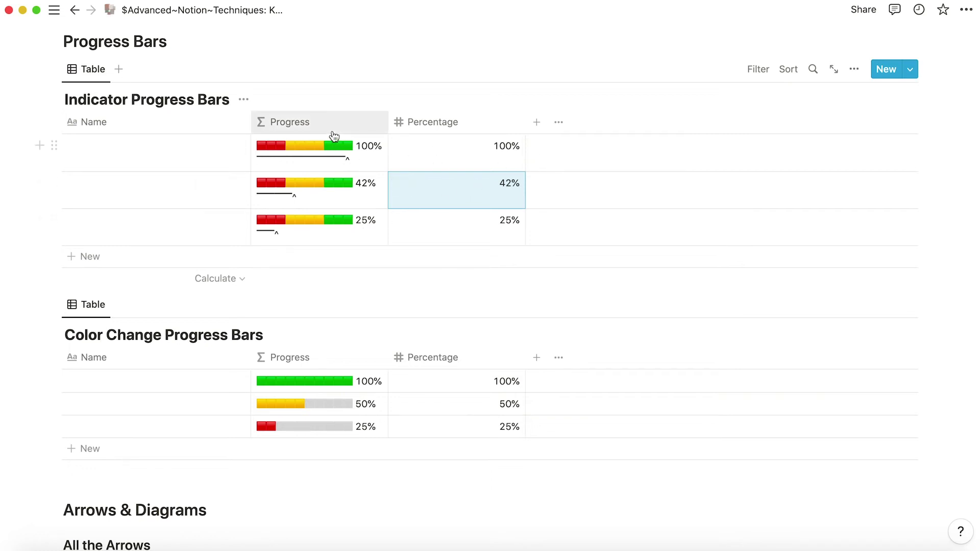
Step: Recheck the indicator bars' Progress formula and compare the Indicator and Color Change Progress Bars tables
left_click(317, 149)
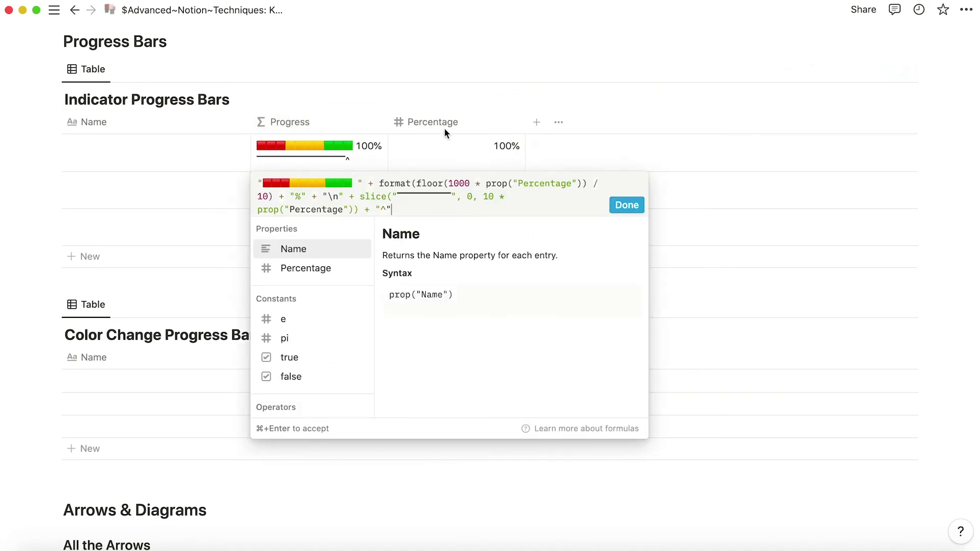
left_click(627, 205)
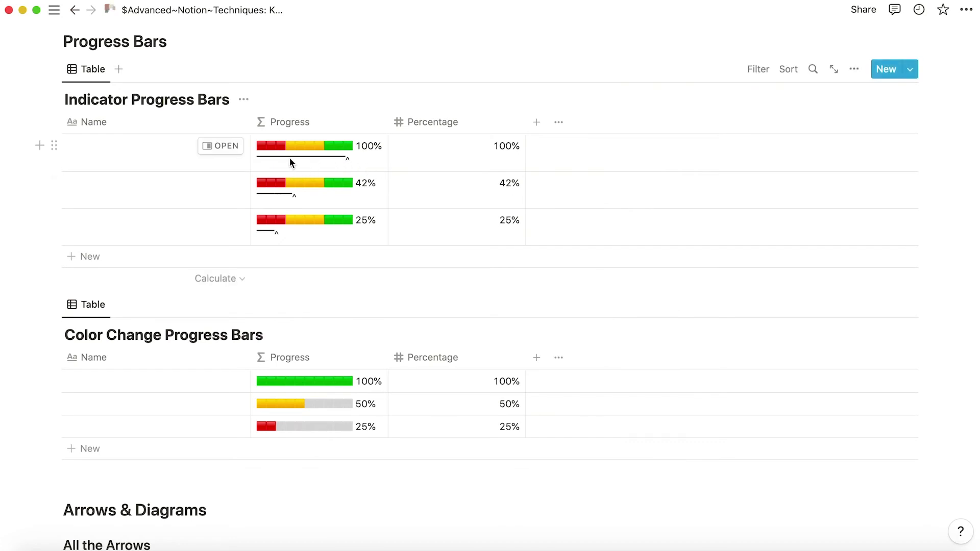
scroll(329, 227, "down", 5)
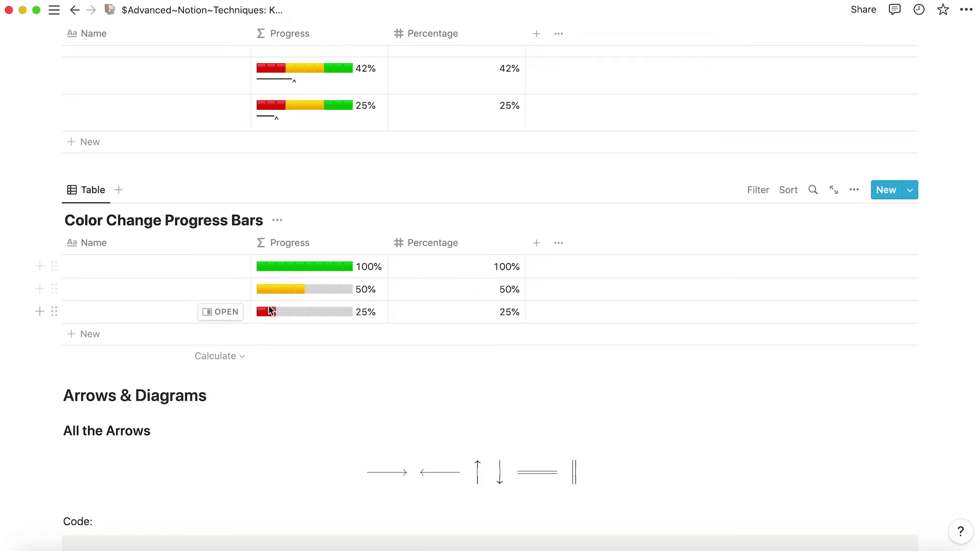
scroll(275, 292, "up", 1)
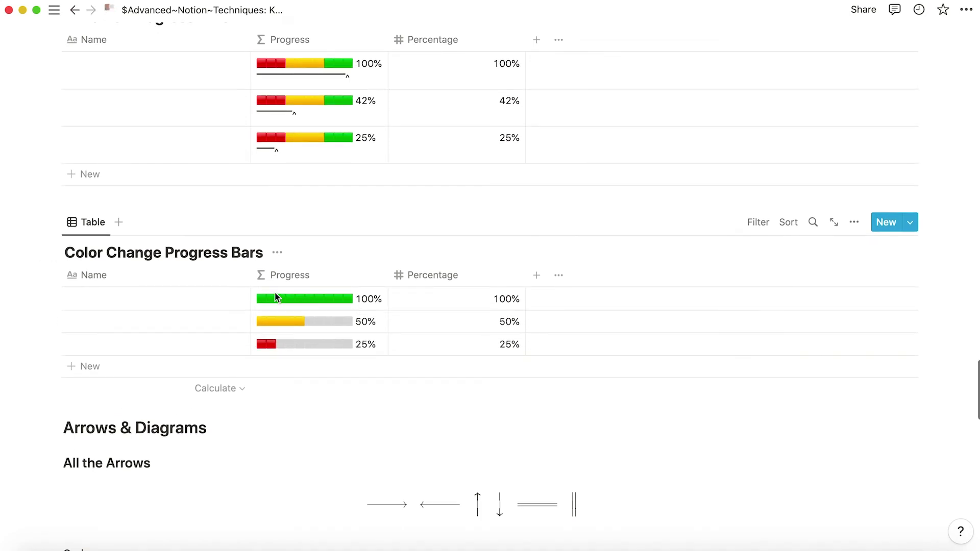
scroll(275, 297, "up", 4)
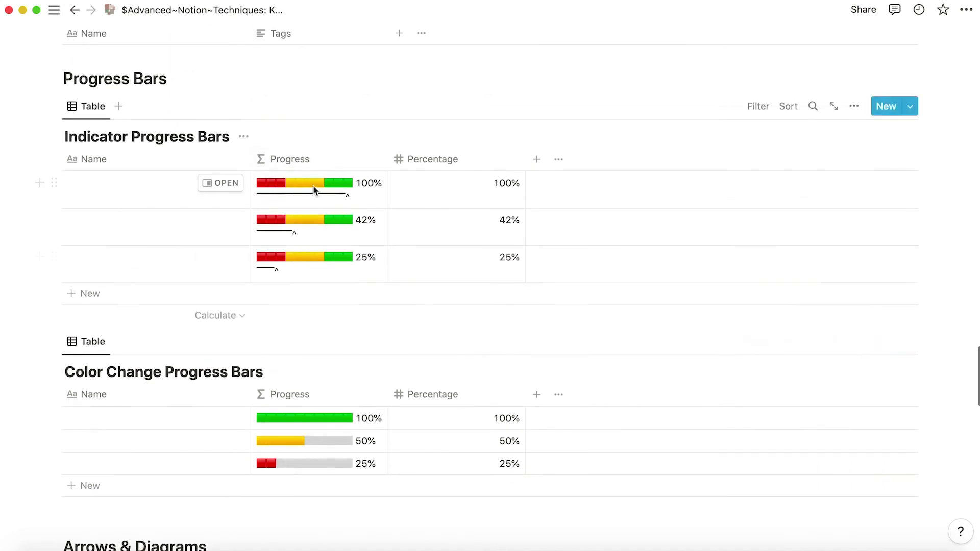
scroll(337, 330, "down", 4)
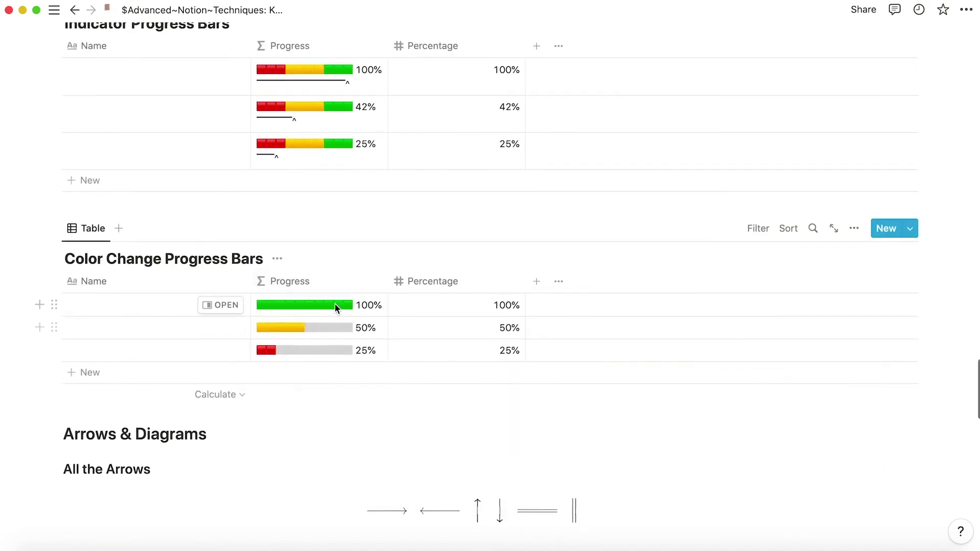
Step: Examine the nested if conditions on Percentage in the Color Change Progress Bars formula and close it without edits
left_click(334, 306)
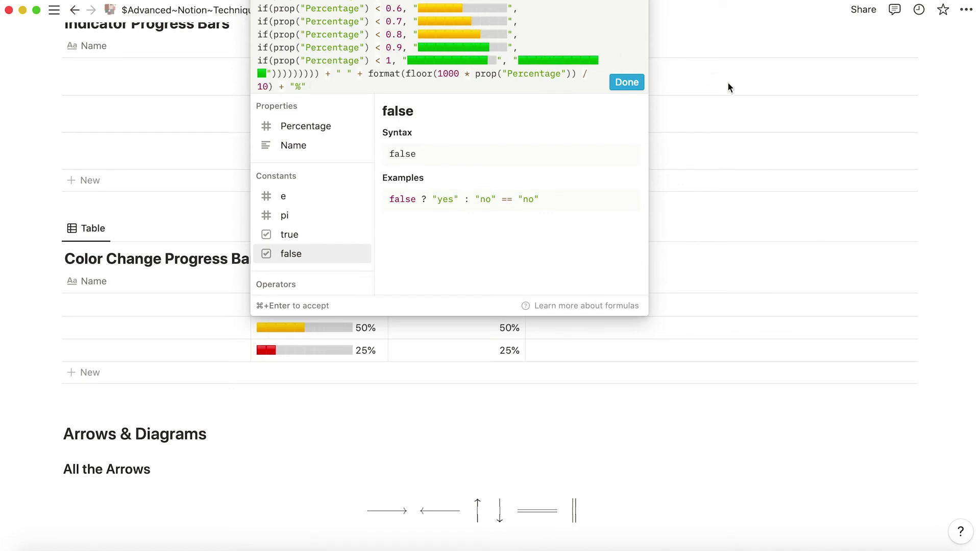
left_click(384, 75)
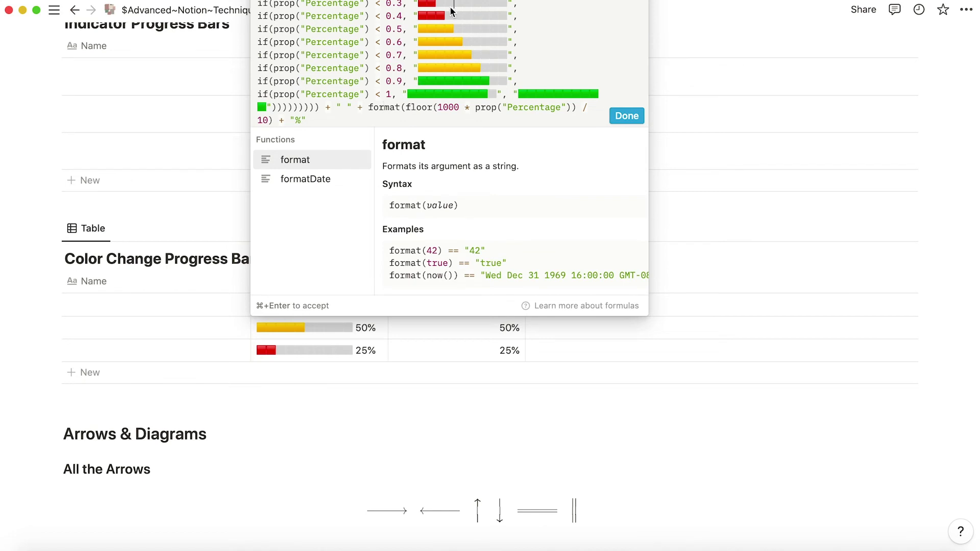
left_click(336, 49)
key("Up")
key("Up")
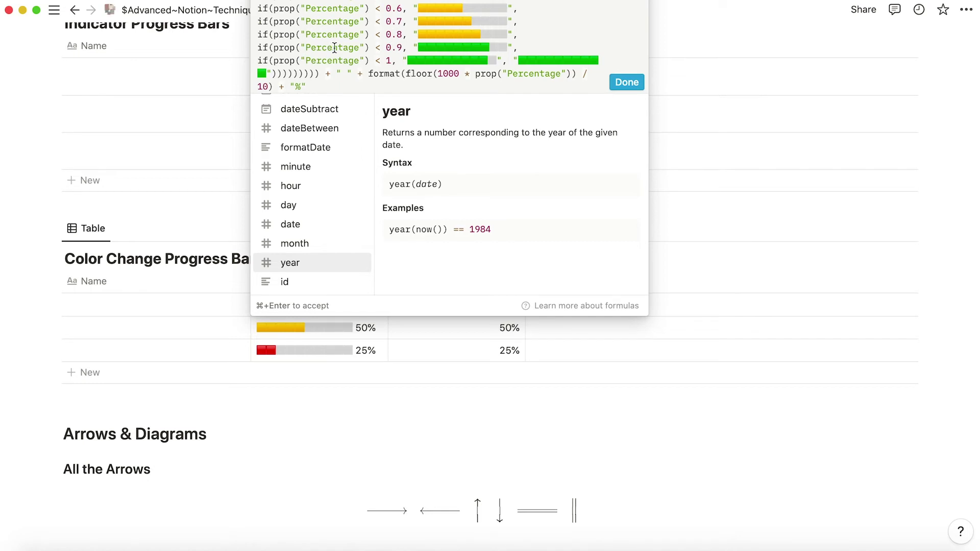
left_click(719, 212)
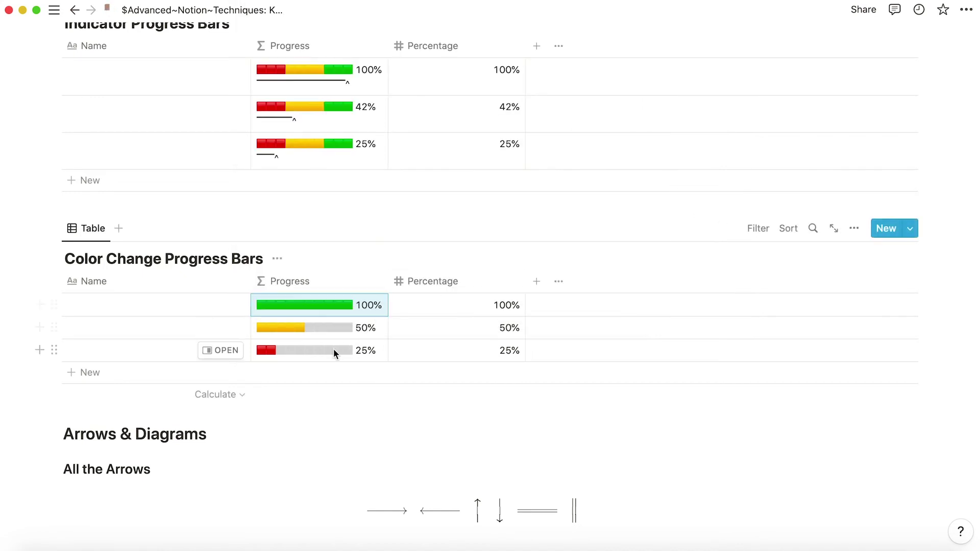
left_click(333, 348)
left_click(725, 168)
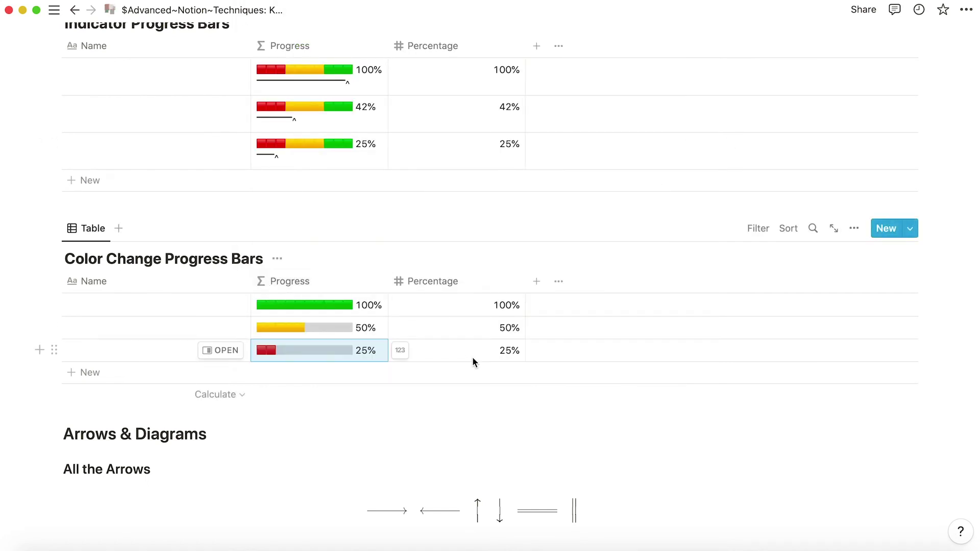
Step: Examine the CD environment code behind the All the Arrows equation and close it without edits
scroll(472, 358, "down", 5)
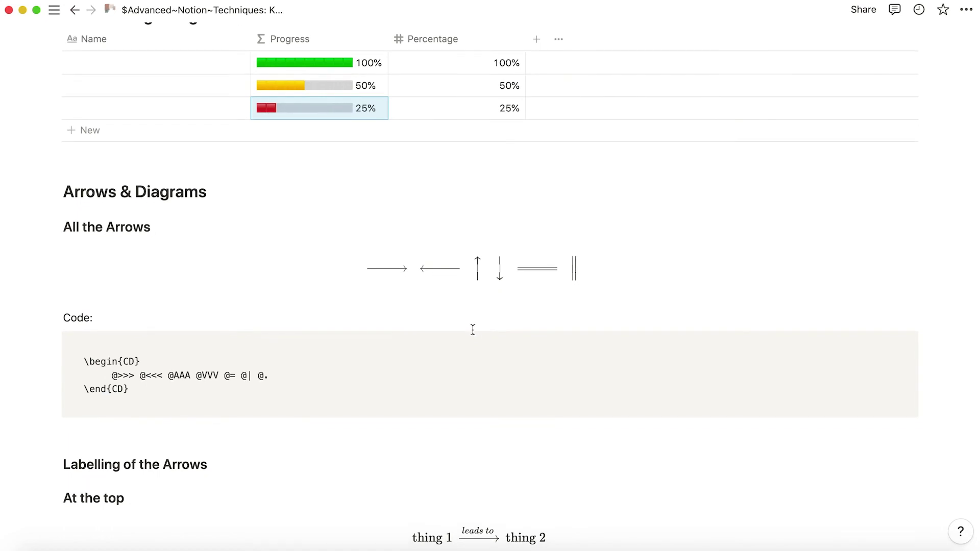
scroll(473, 330, "down", 2)
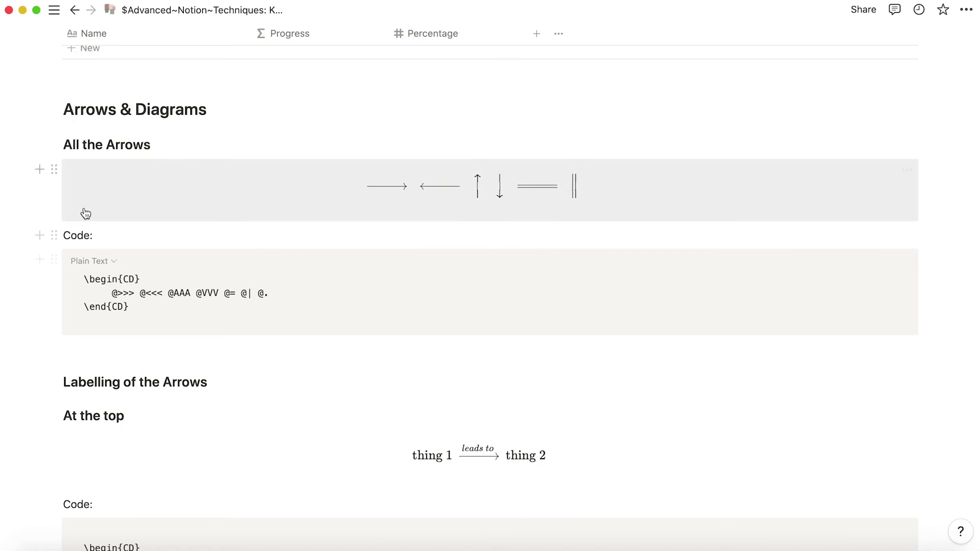
left_click(376, 170)
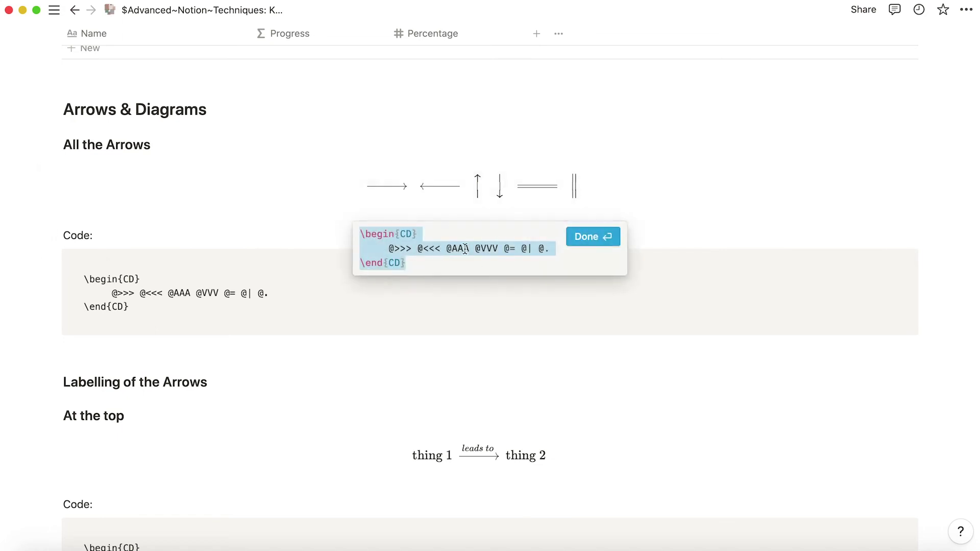
left_click(581, 240)
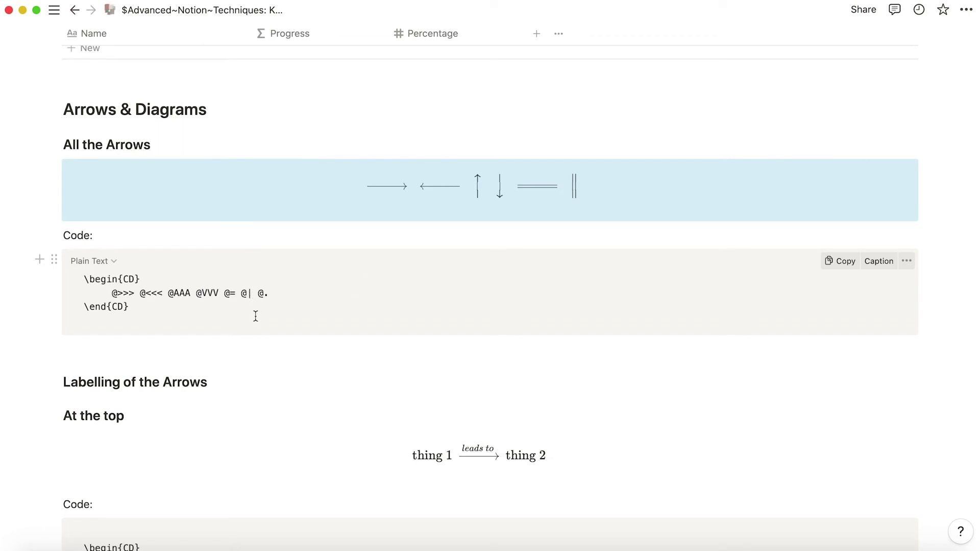
Step: Review the arrow symbols and the code for labelling arrows at the top and at the bottom
scroll(332, 245, "down", 1)
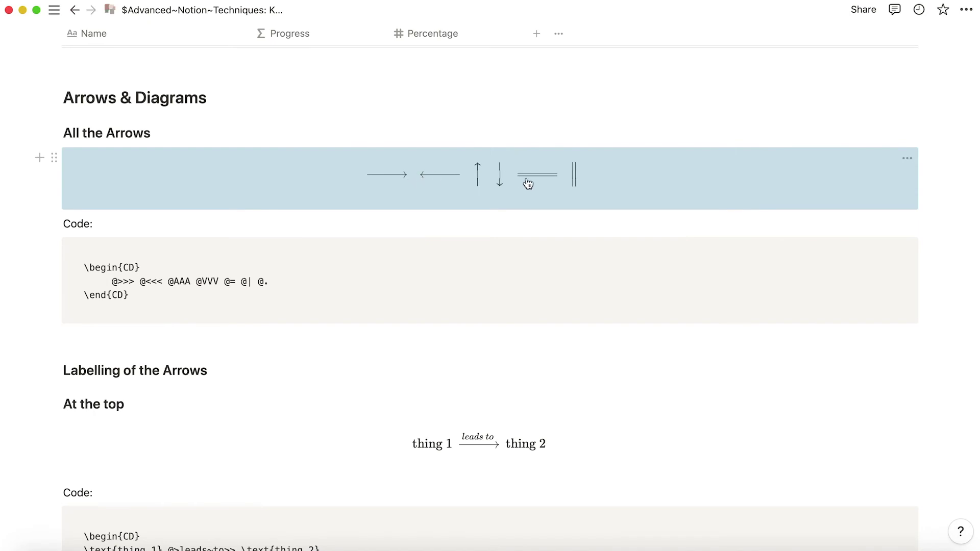
scroll(523, 181, "down", 5)
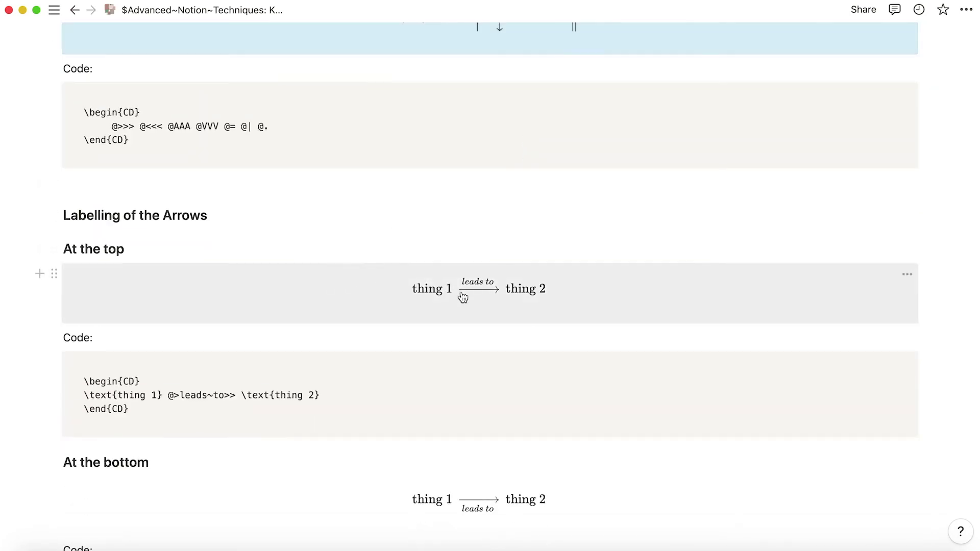
scroll(449, 306, "down", 2)
scroll(245, 305, "down", 1)
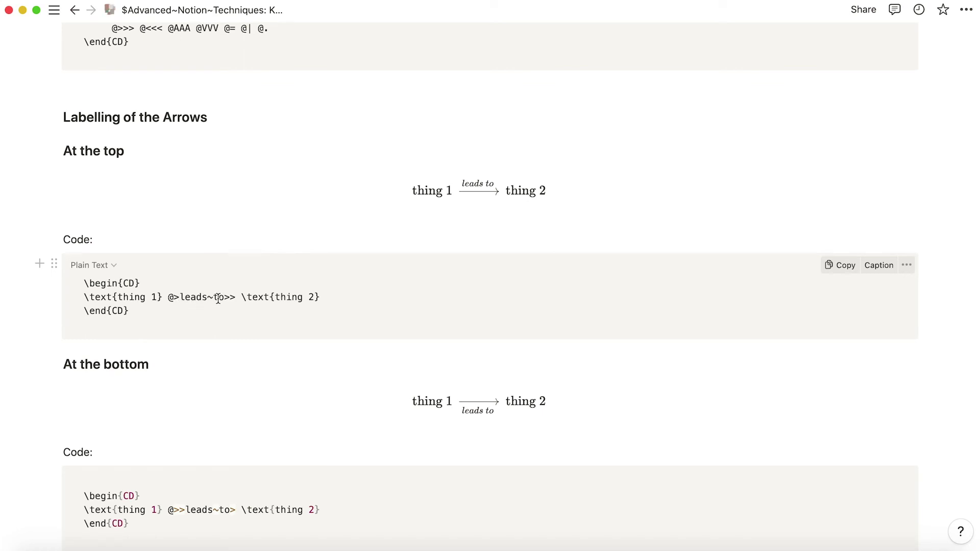
Step: Compare the All the Arrows code with the code for labelling arrows at the top and at the bottom
scroll(461, 198, "up", 5)
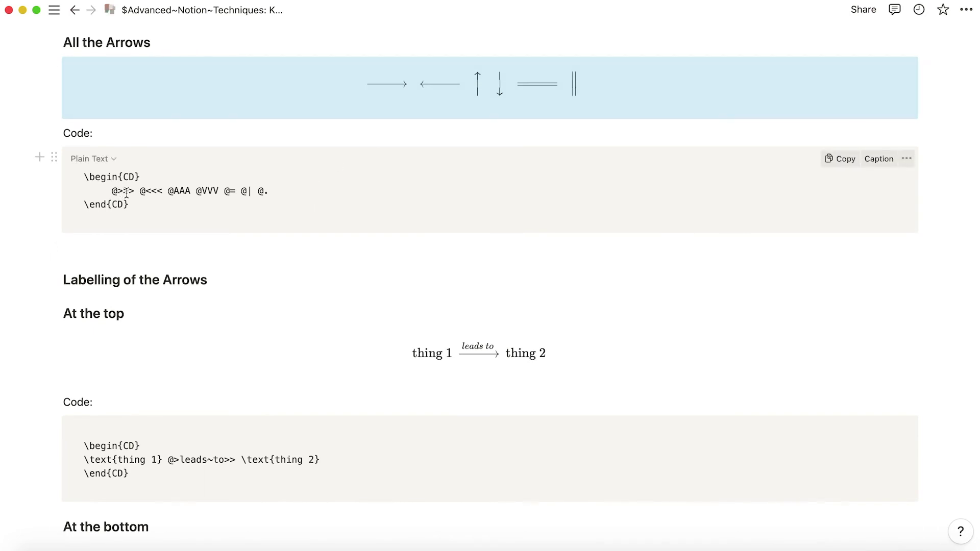
scroll(163, 224, "down", 4)
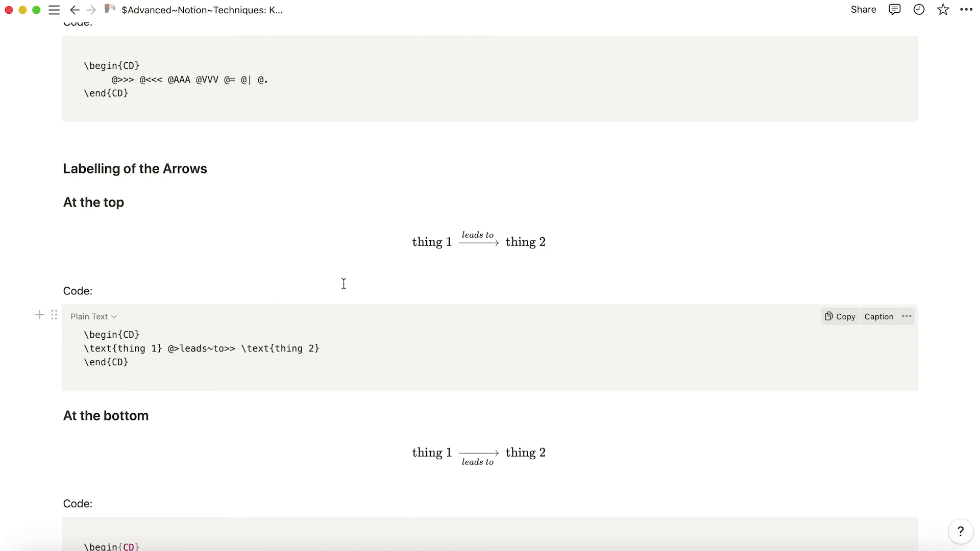
scroll(247, 359, "down", 5)
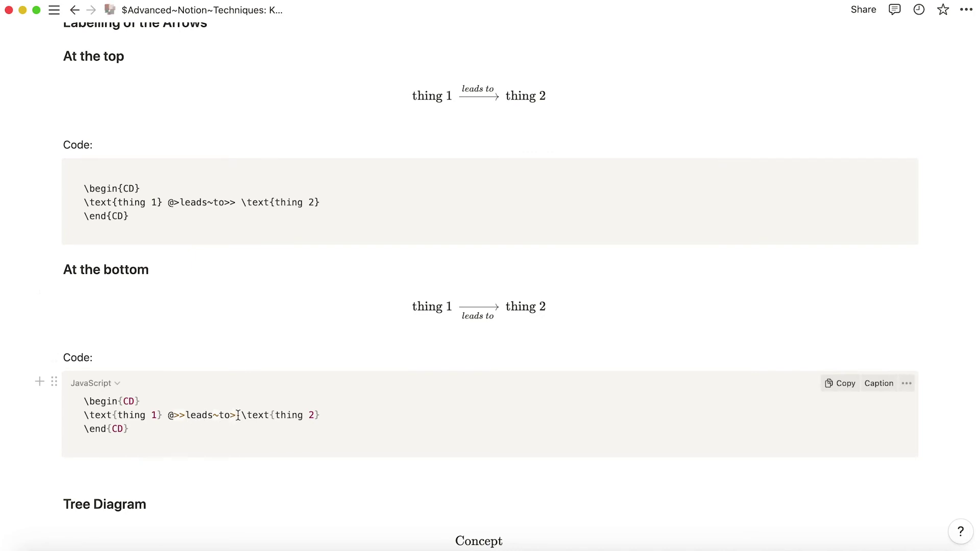
scroll(336, 311, "down", 3)
scroll(337, 307, "up", 10)
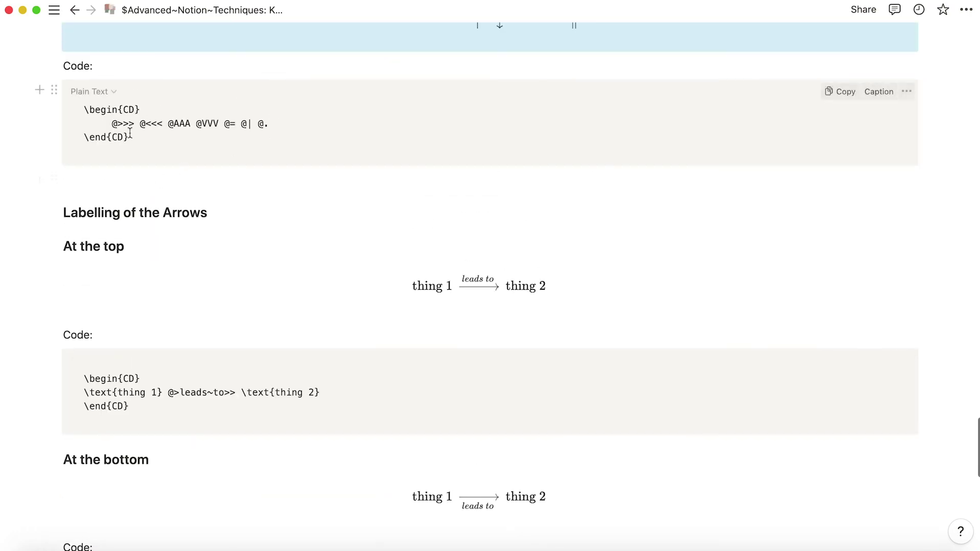
Step: Examine the Tree Diagram and its array code, and revisit the size, color and font combination examples
scroll(229, 125, "down", 15)
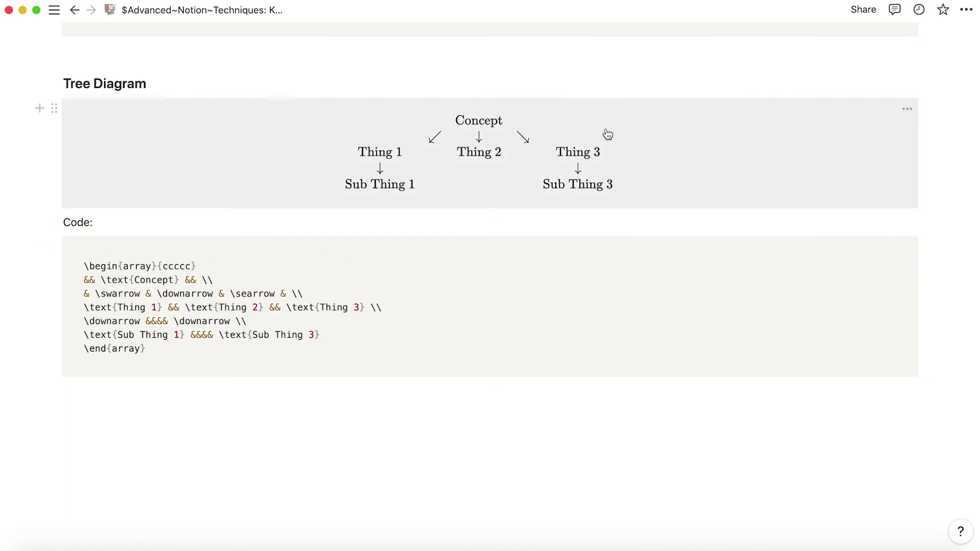
scroll(607, 134, "up", 2)
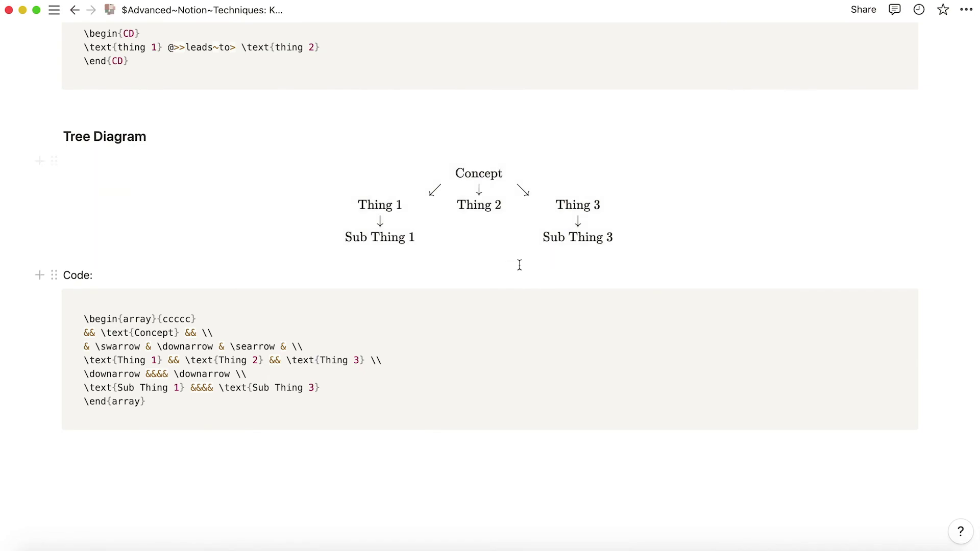
scroll(519, 264, "up", 15)
scroll(518, 264, "up", 10)
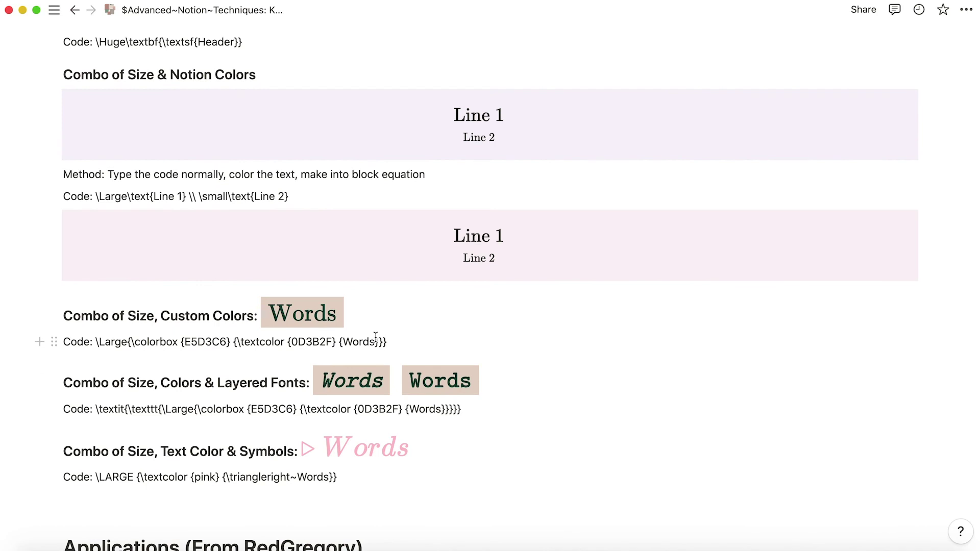
scroll(381, 266, "down", 2)
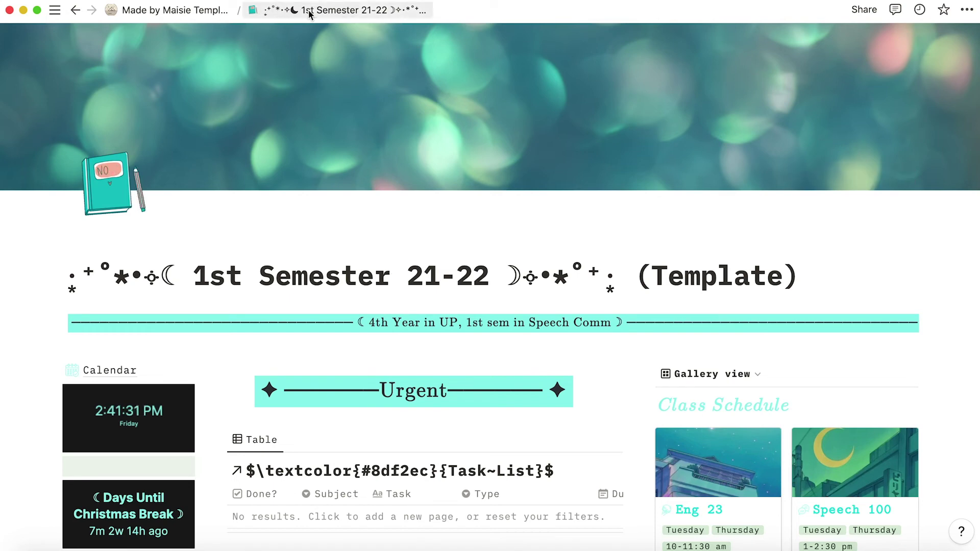
Step: Examine the colorbox and textcolor code of the 1st Semester 21-22 banner and Urgent header, closing both without edits
left_click(353, 324)
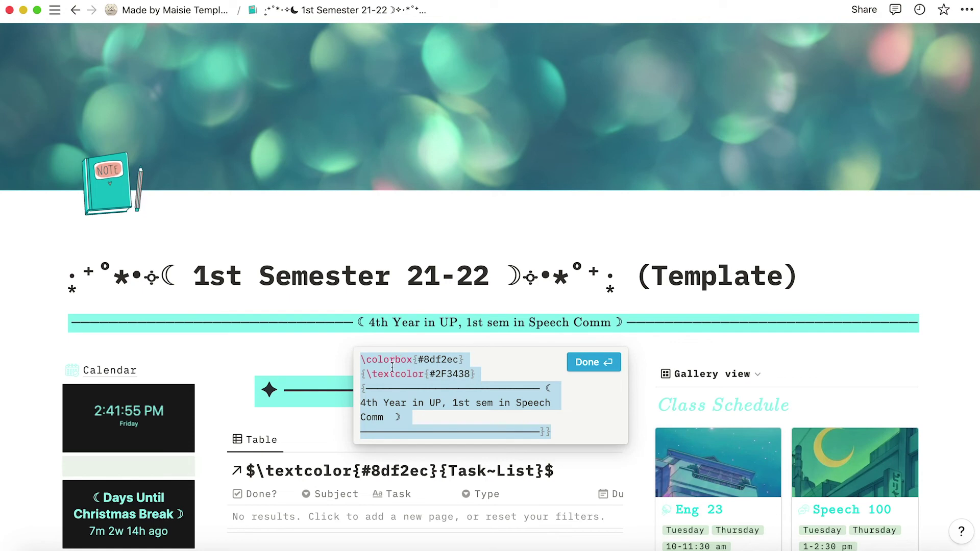
left_click(592, 362)
scroll(521, 262, "down", 5)
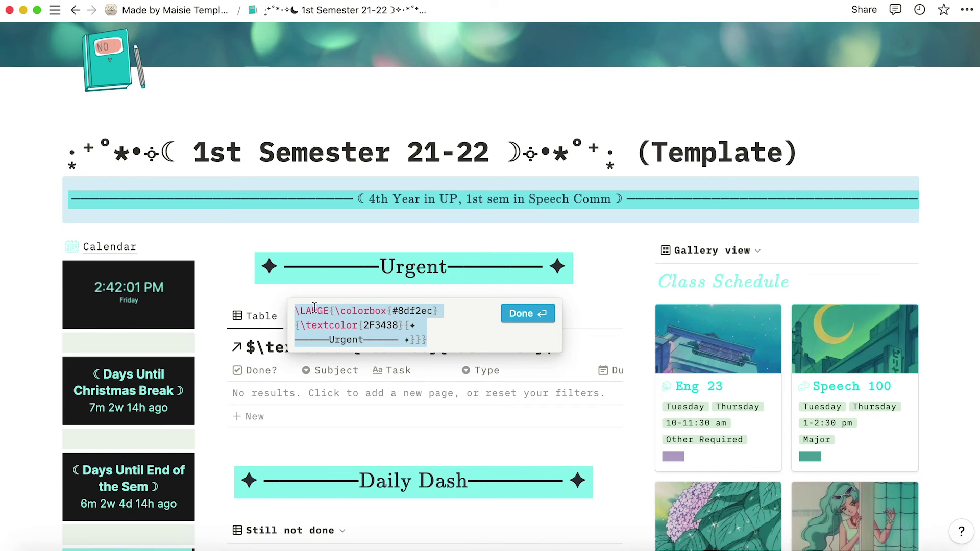
left_click(529, 314)
scroll(530, 314, "down", 4)
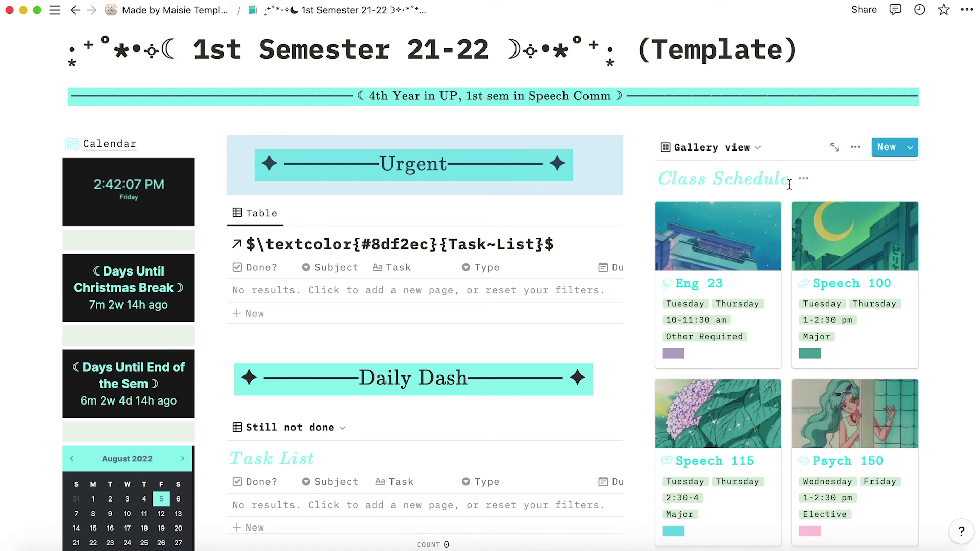
Step: View the Task List database linked from the Urgent table, return to the 1st Semester 21-22 page and review its sections
scroll(235, 343, "down", 5)
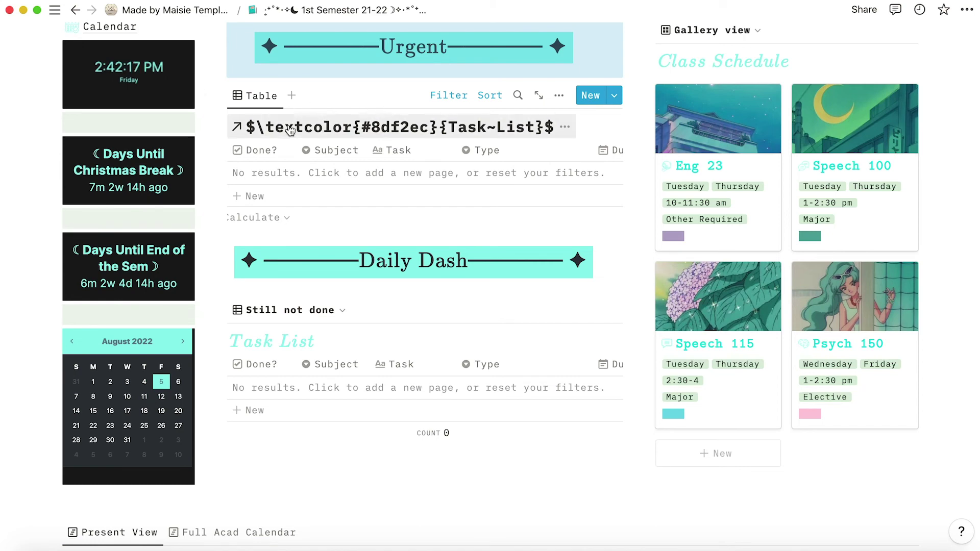
left_click(321, 133)
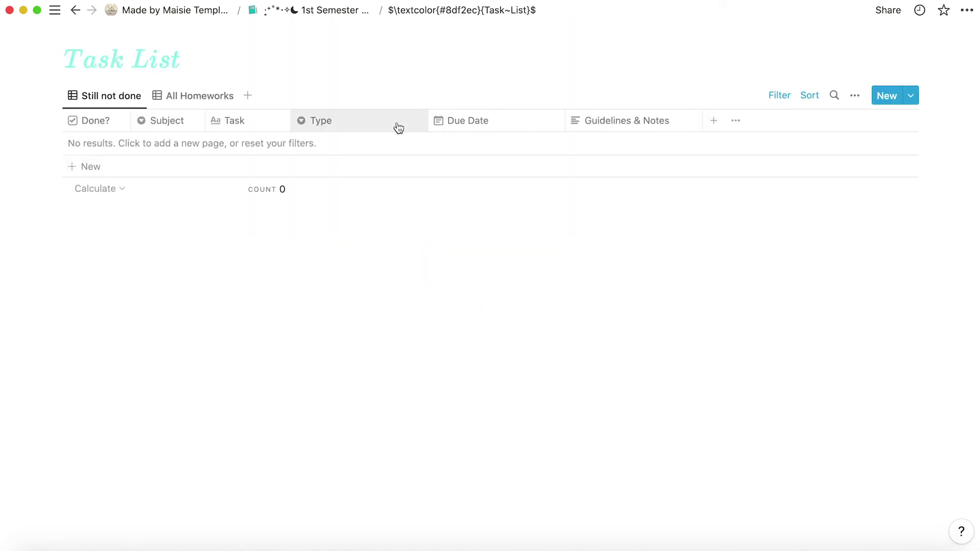
left_click(321, 12)
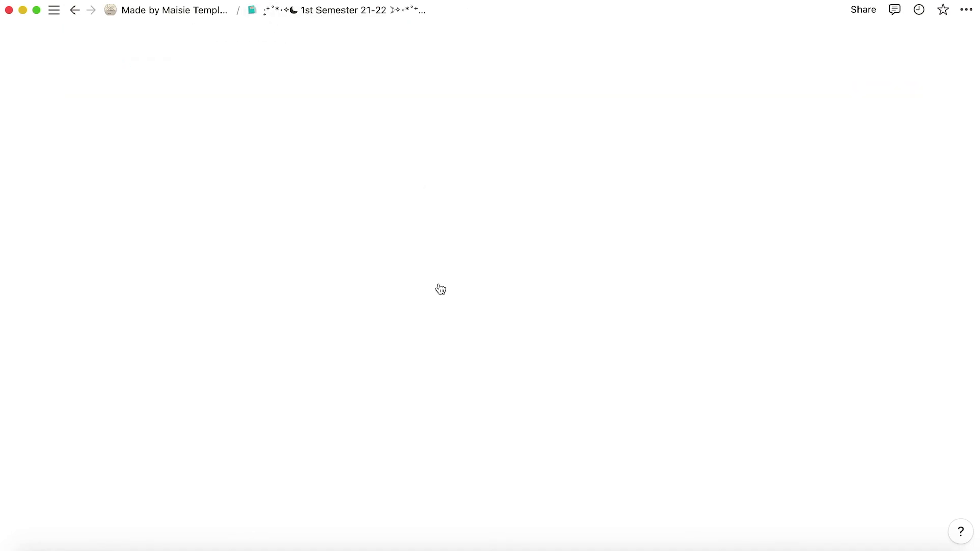
scroll(440, 309, "down", 6)
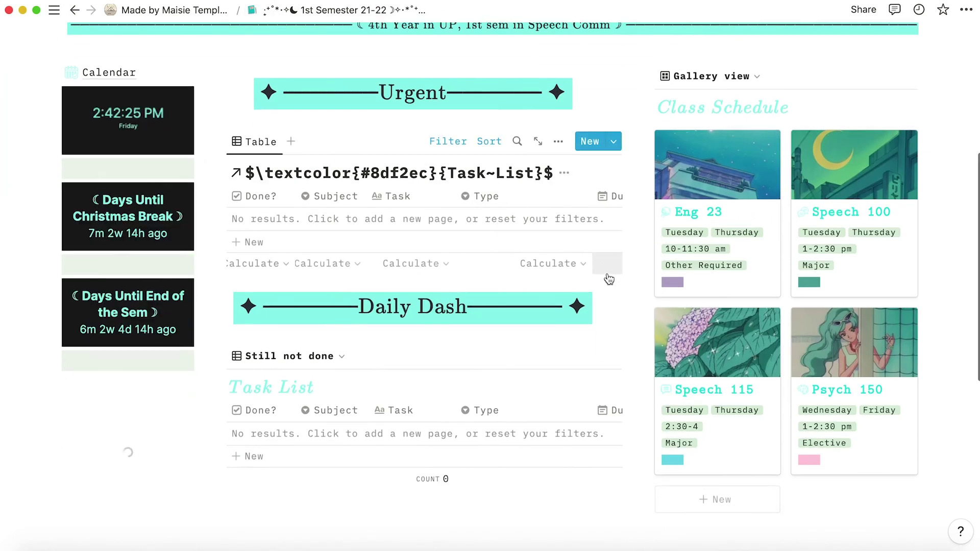
scroll(439, 400, "down", 2)
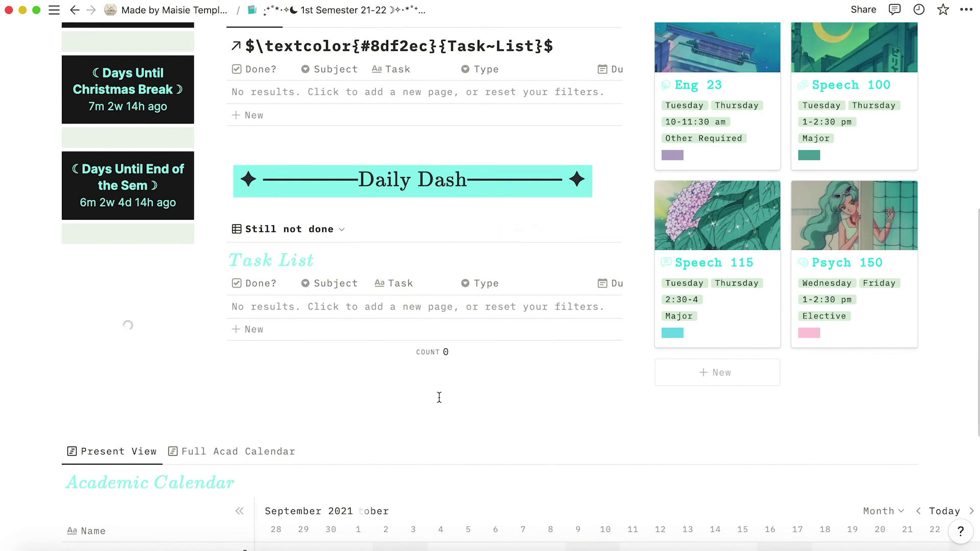
scroll(439, 397, "down", 1)
scroll(439, 398, "down", 4)
scroll(439, 399, "up", 7)
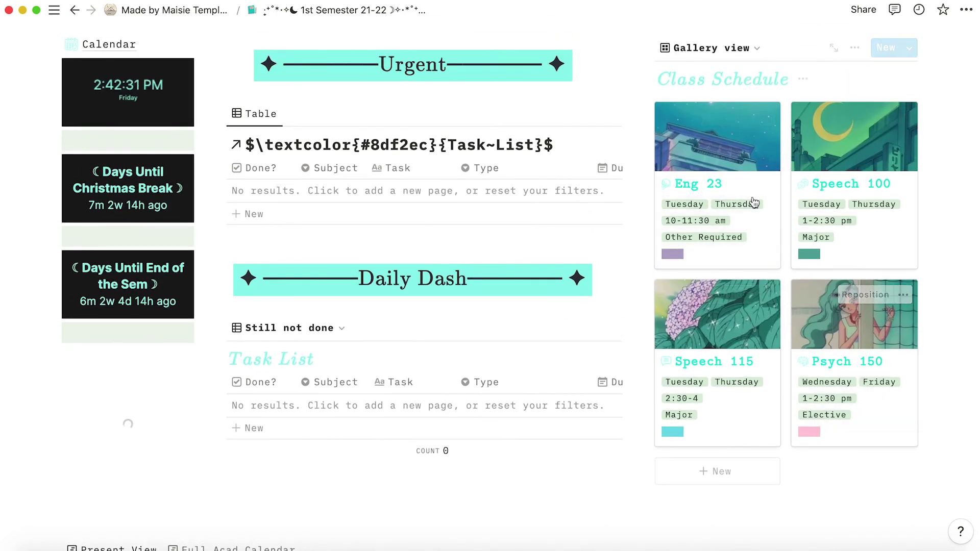
Step: Open the Eng 23 class entry and examine its title's equation code, closing the code without edits
left_click(667, 185)
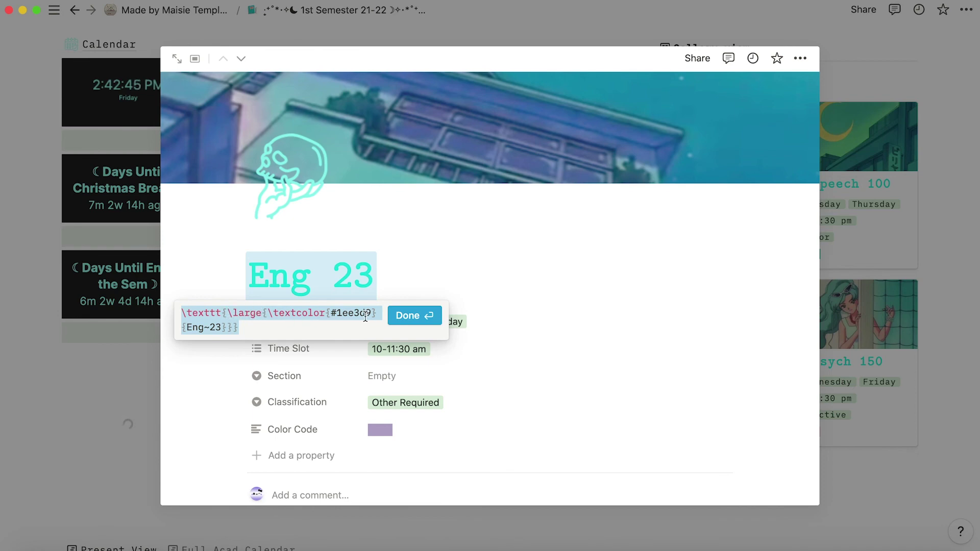
left_click(403, 316)
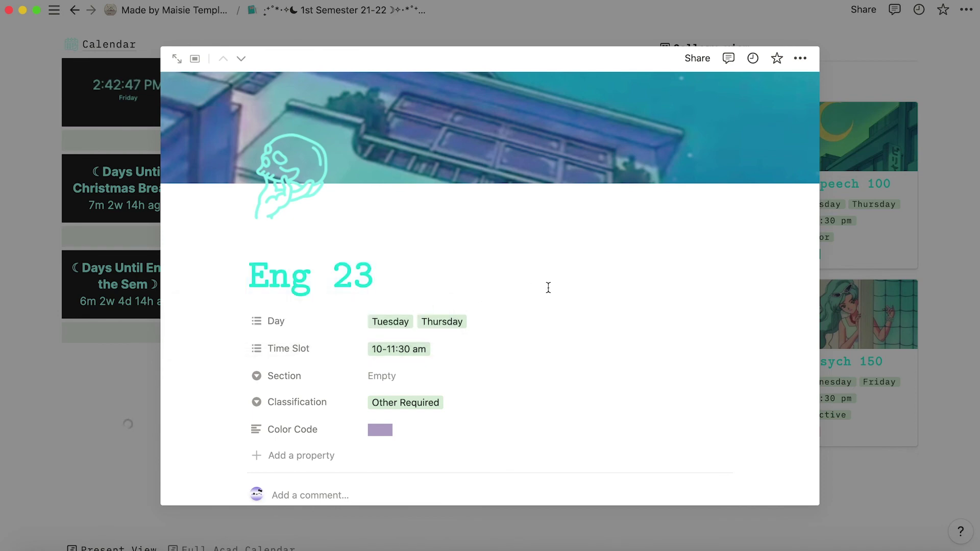
Step: Examine the colorbox code in Eng 23's Color Code property without editing it and close the class entry
scroll(541, 291, "down", 3)
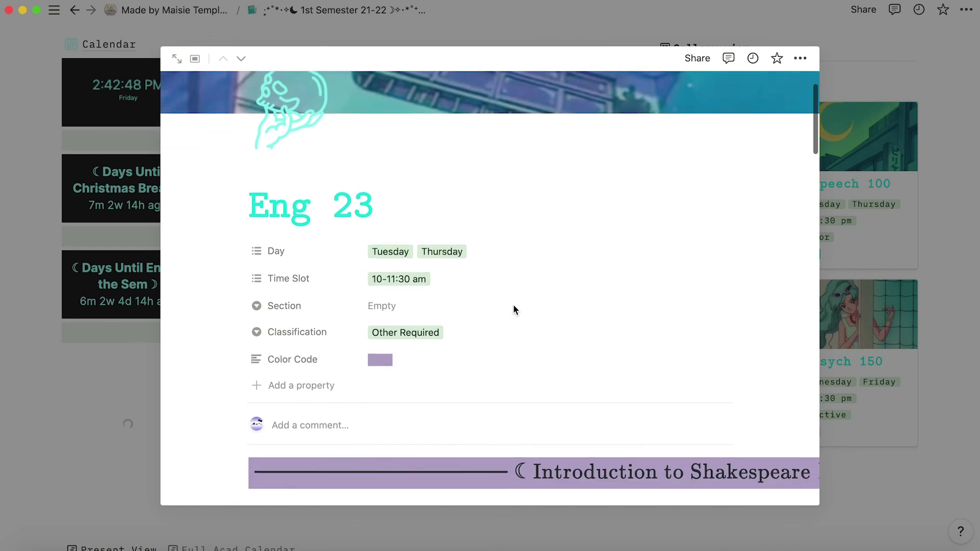
left_click(378, 353)
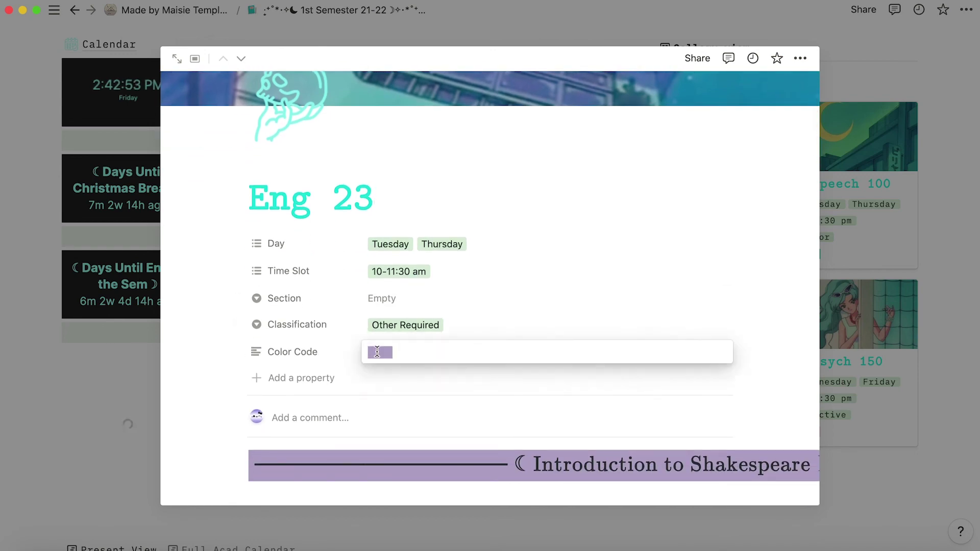
left_click(383, 354)
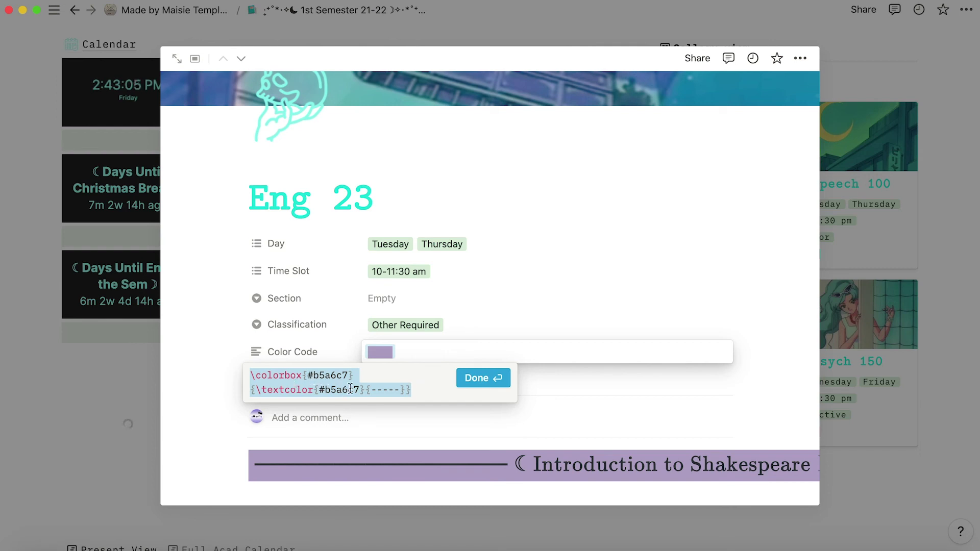
left_click(468, 379)
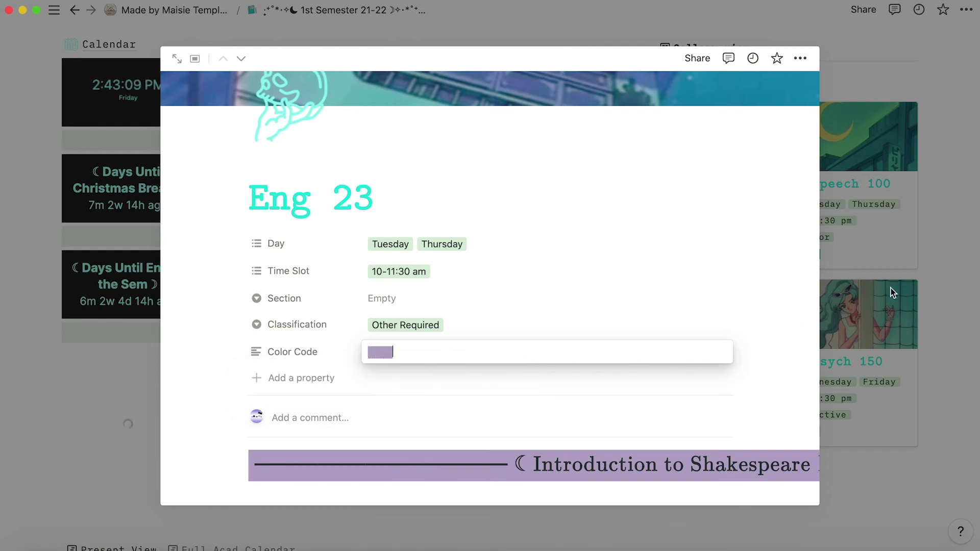
left_click(911, 262)
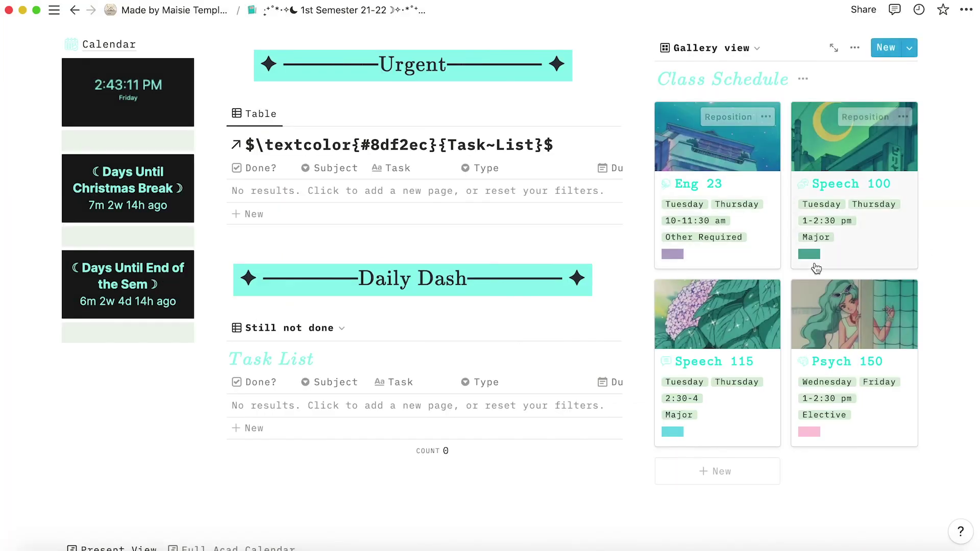
Step: Review the Academic Calendar section and its styled database title on the 1st Semester 21-22 page
scroll(565, 313, "down", 5)
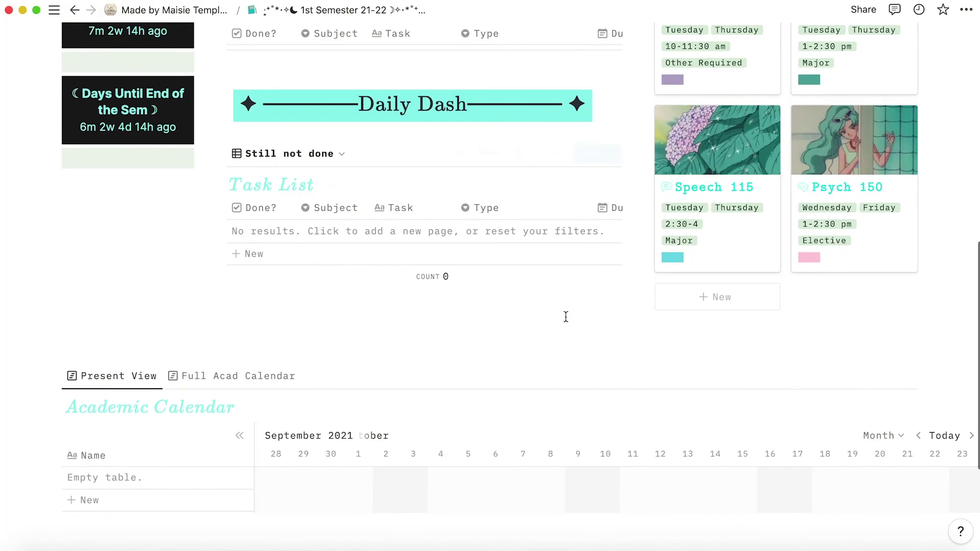
scroll(565, 315, "down", 4)
scroll(565, 316, "up", 1)
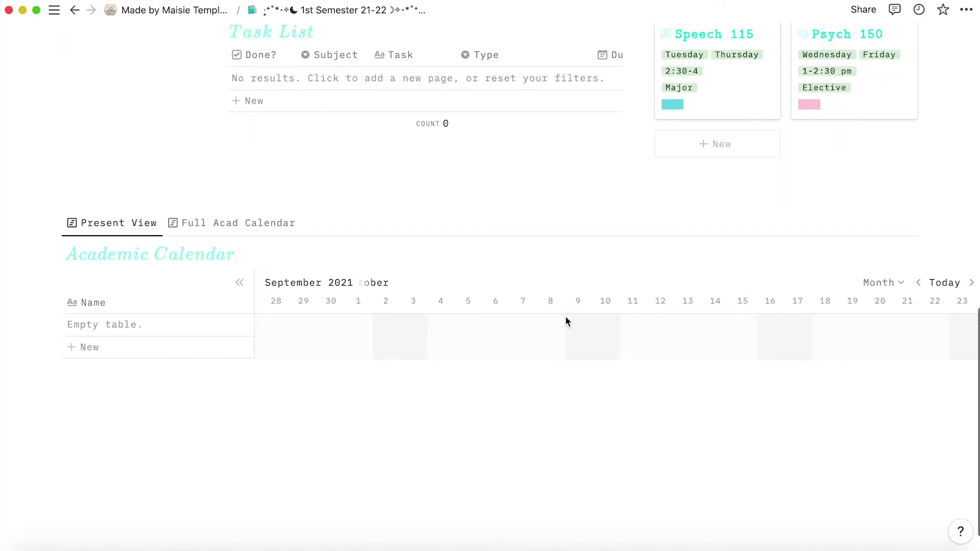
left_click(157, 250)
left_click(253, 284)
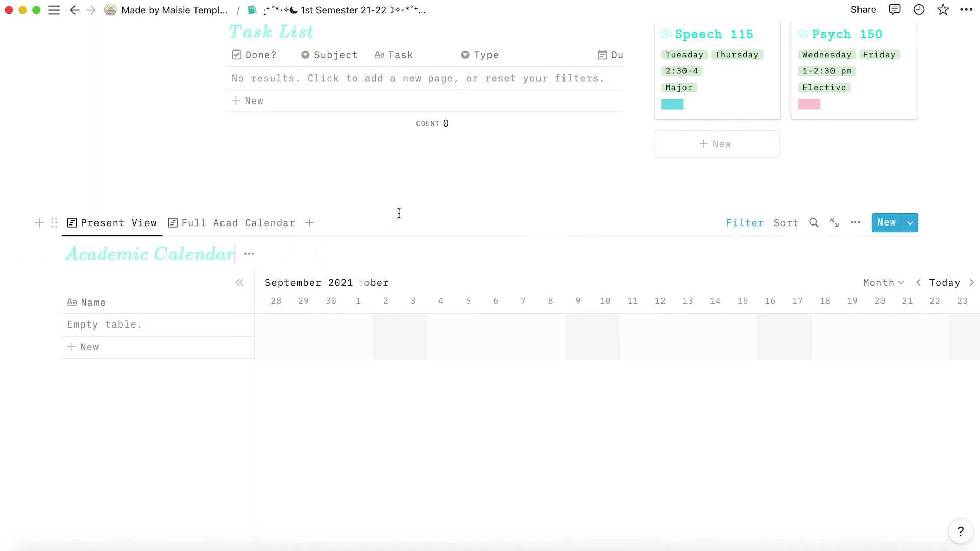
scroll(258, 212, "up", 15)
Step: Examine the equation code behind the Daily Dash header and close it without edits
scroll(258, 226, "down", 6)
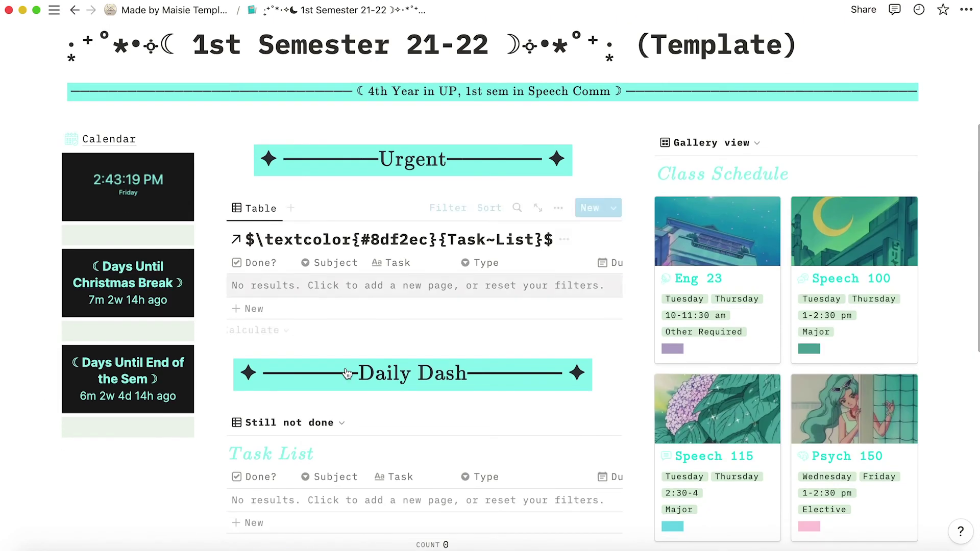
scroll(347, 374, "down", 3)
left_click(306, 271)
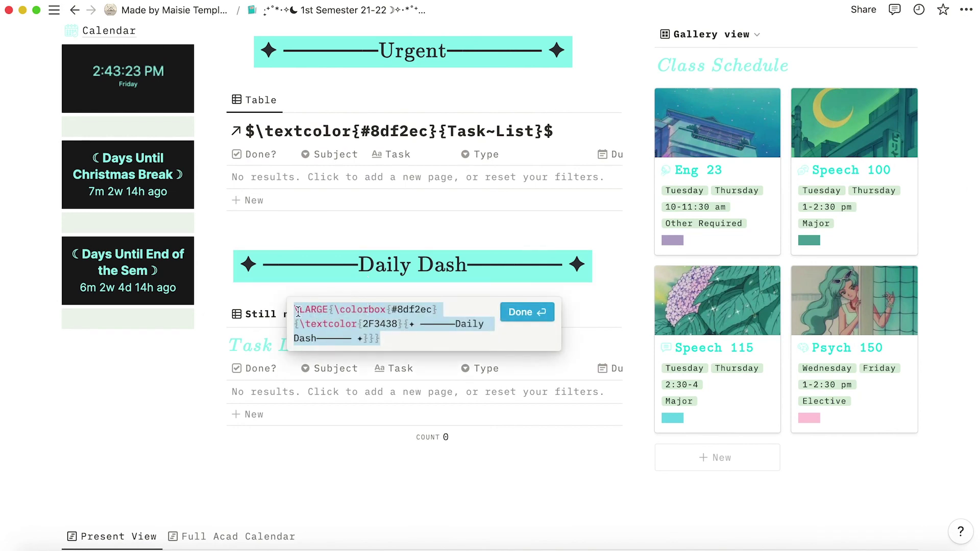
key("Return")
Step: Go back to the Made by Maisie Templates page and open the 2nd Semester 21-22 (Template) page
scroll(405, 289, "up", 5)
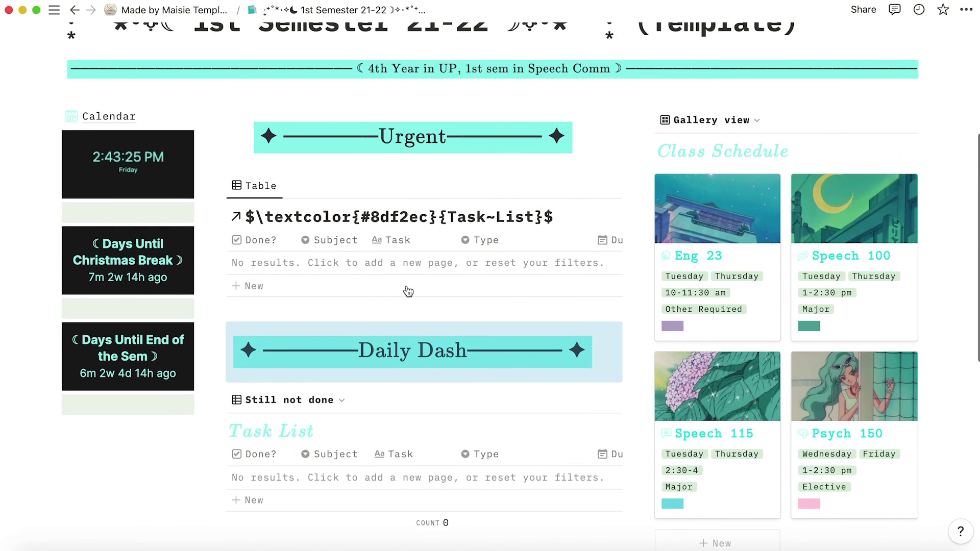
scroll(334, 220, "up", 2)
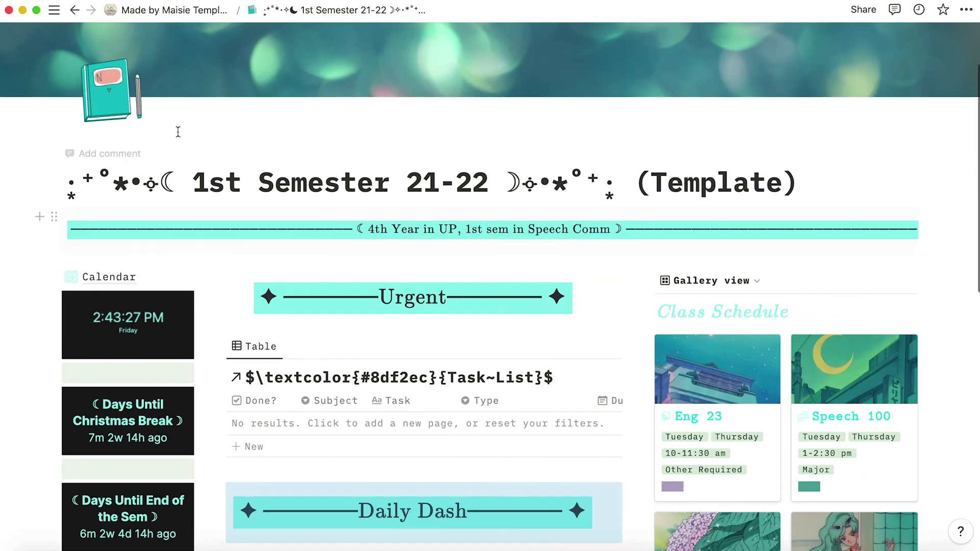
left_click(214, 15)
scroll(536, 240, "down", 4)
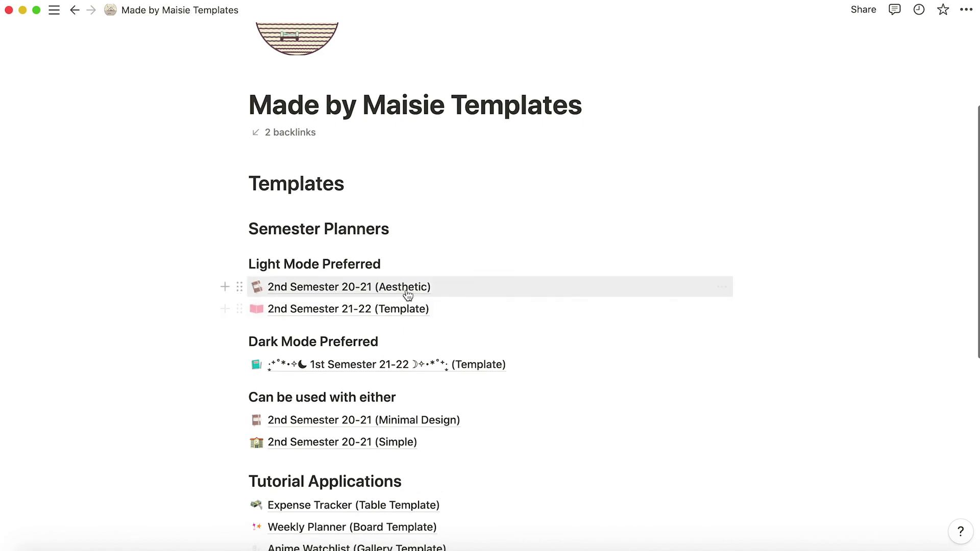
left_click(392, 308)
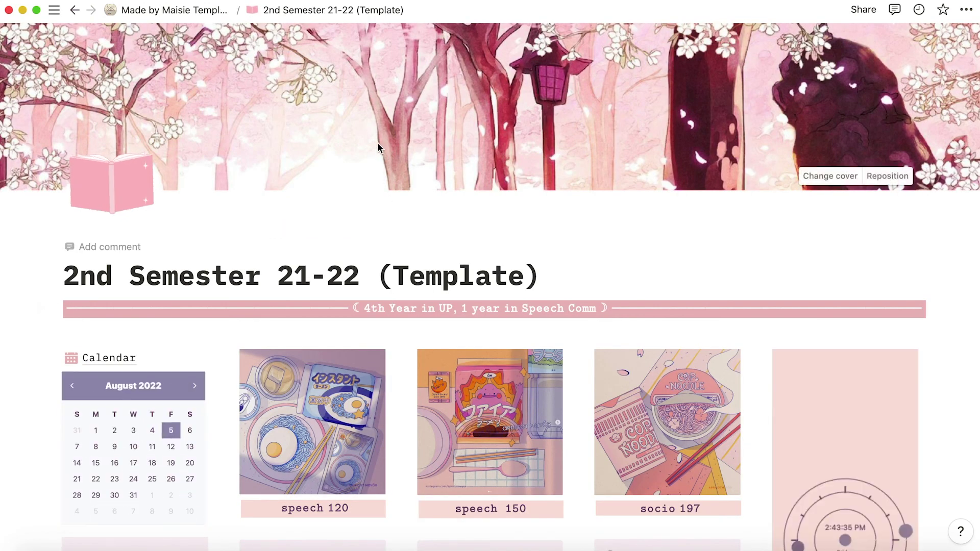
Step: Examine the colorbox and textcolor code of the 2nd Semester 21-22 banner and close it without edits
left_click(358, 312)
left_click(358, 312)
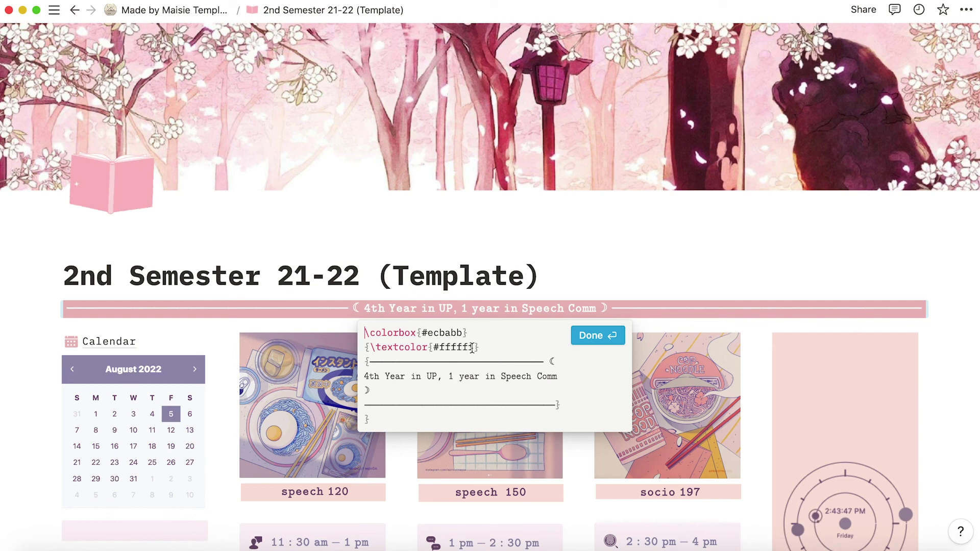
left_click(587, 337)
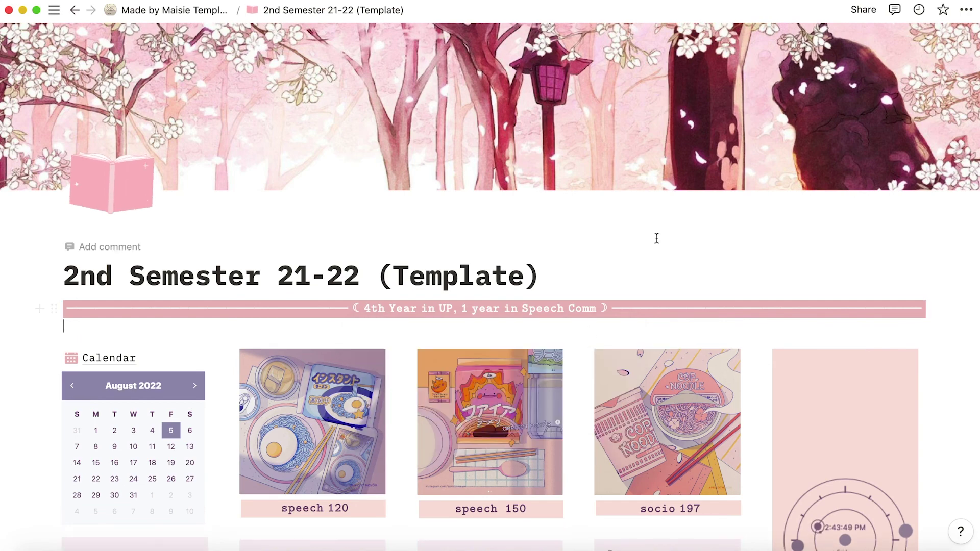
Step: Examine the textcolor code of the speech 150 schedule lines and the colorbox code of its title, closing each without edits
scroll(653, 240, "down", 6)
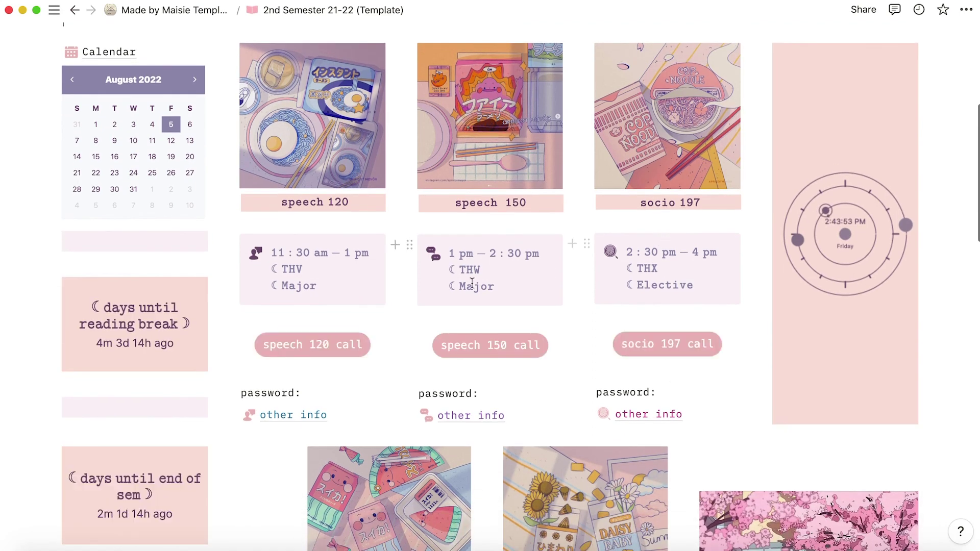
left_click(470, 257)
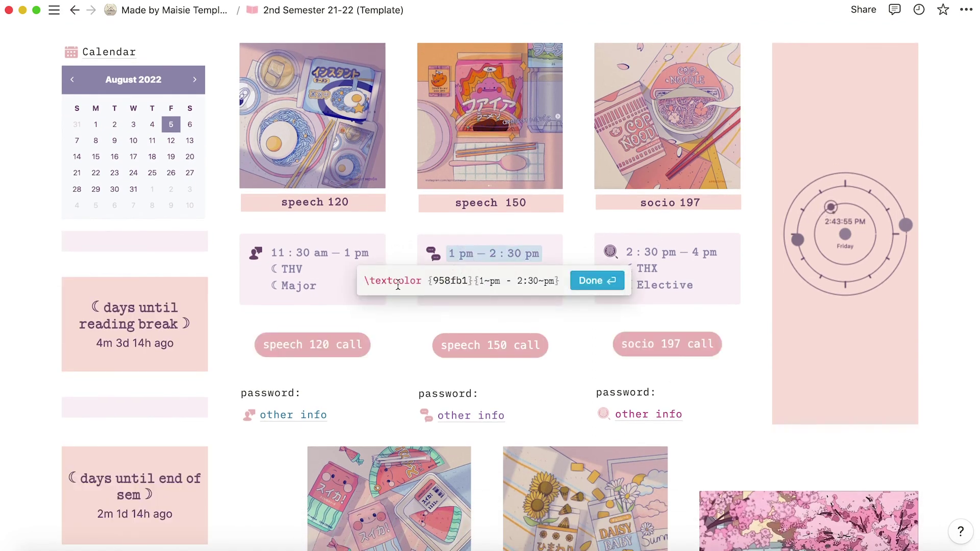
left_click(595, 280)
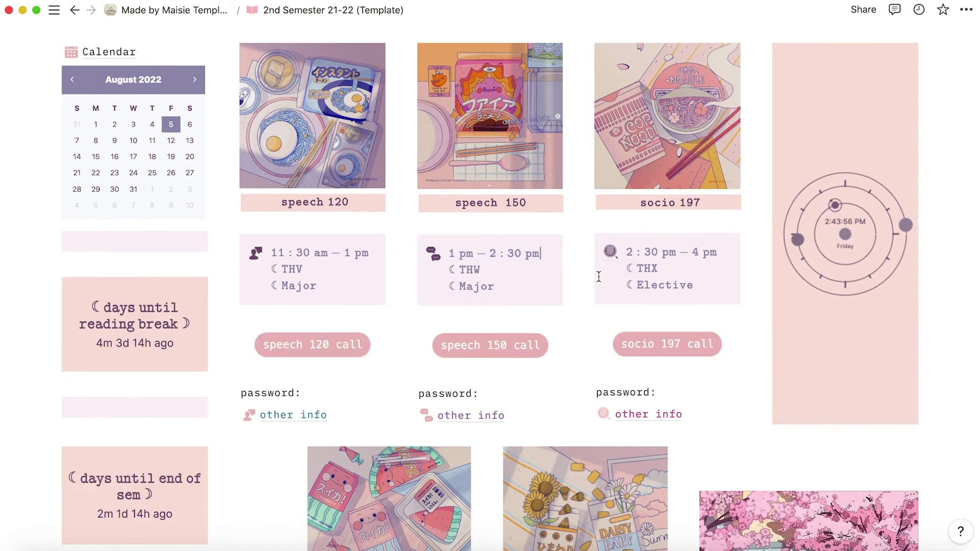
left_click(467, 269)
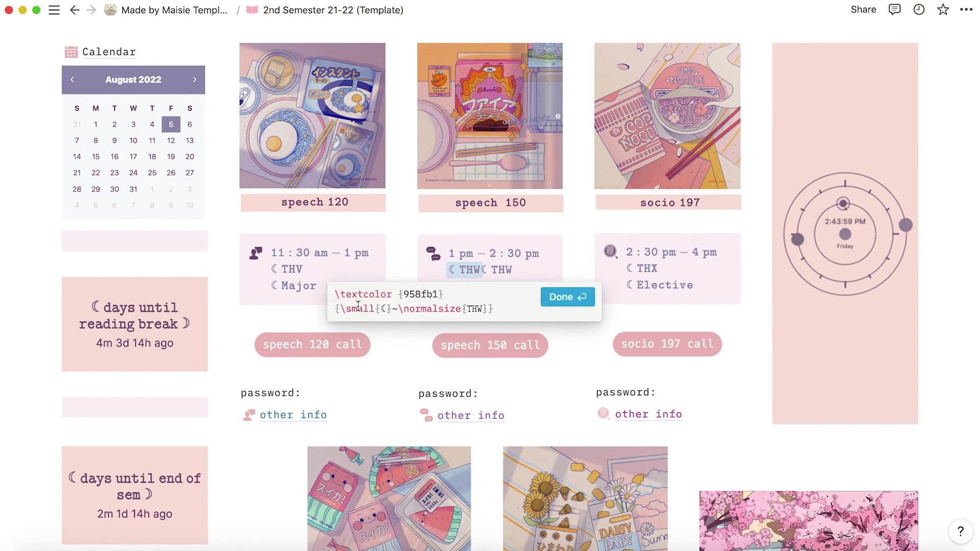
left_click(567, 298)
left_click(503, 270)
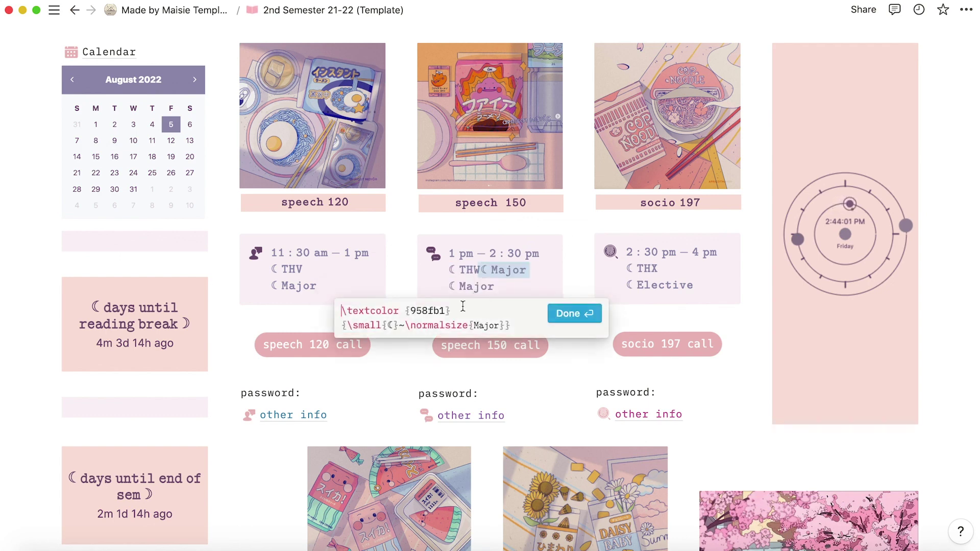
left_click(572, 313)
key("BackSpace")
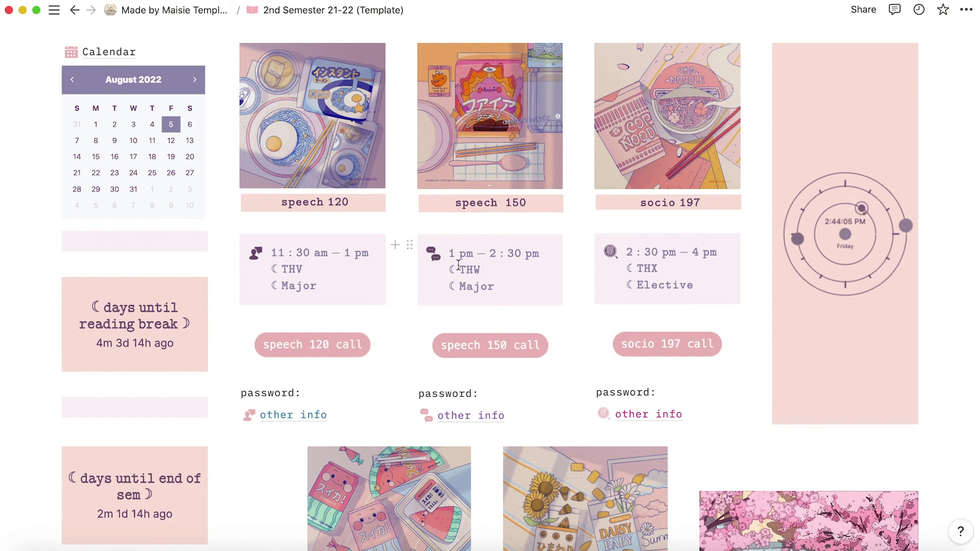
left_click(483, 204)
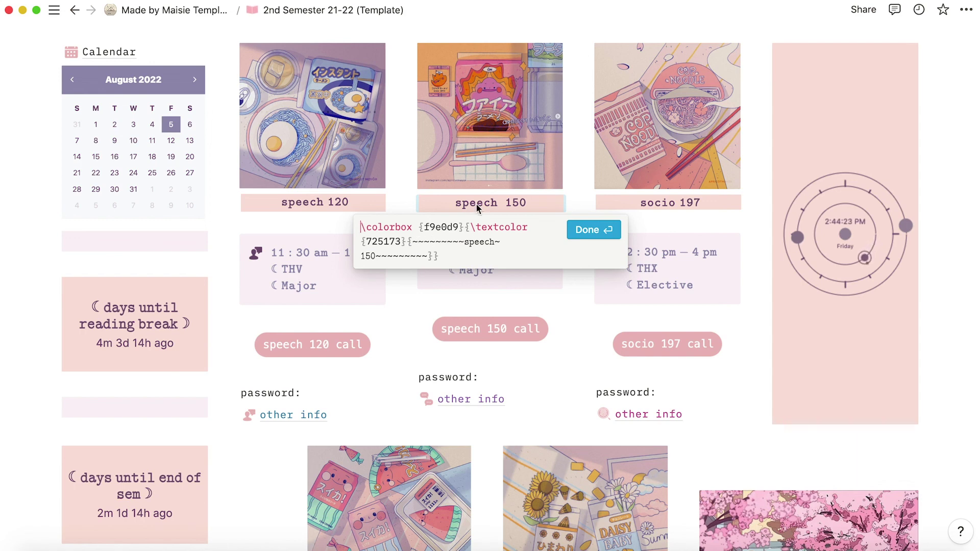
left_click(578, 227)
Step: Examine the colorbox and textcolor code of the urgent and academic calendar headers and close both without edits
scroll(579, 225, "down", 4)
scroll(554, 256, "down", 9)
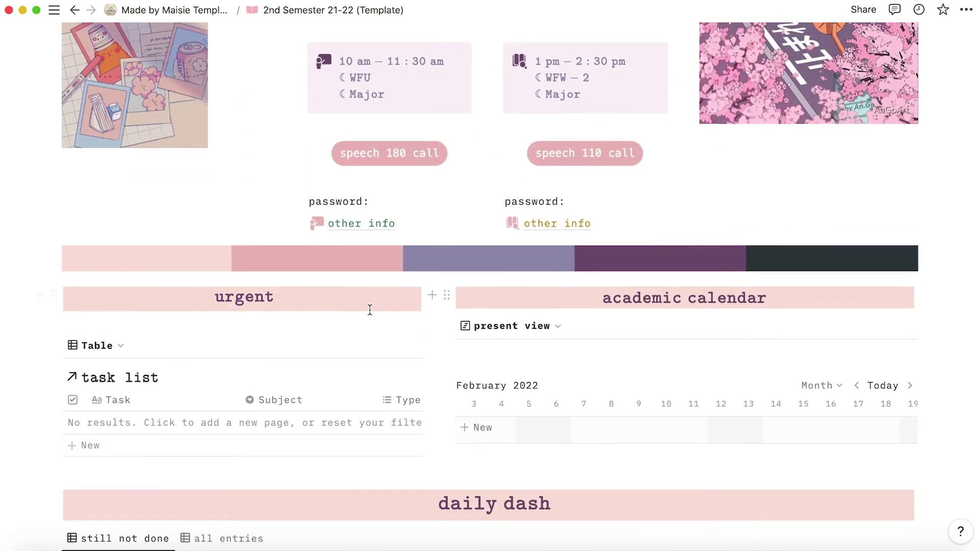
scroll(285, 215, "down", 3)
left_click(261, 173)
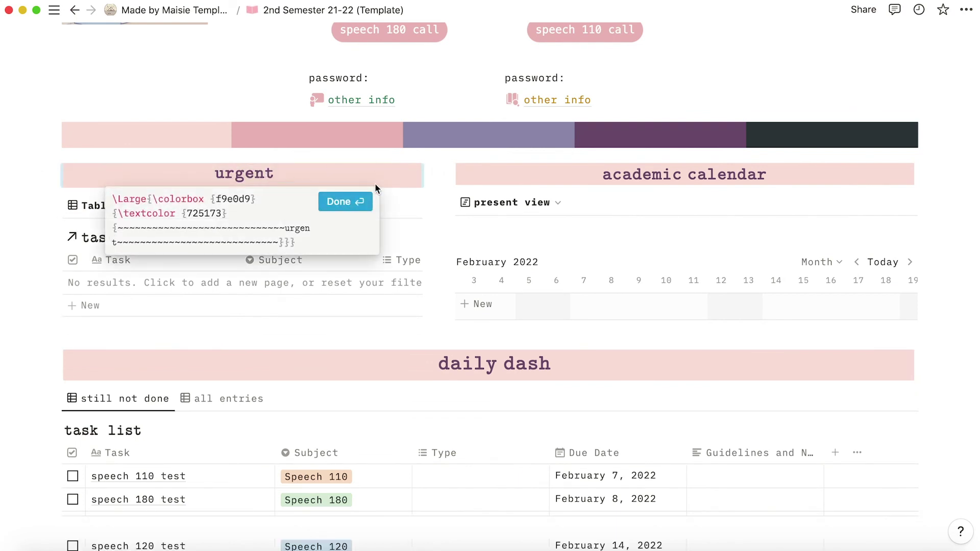
left_click(341, 202)
left_click(495, 177)
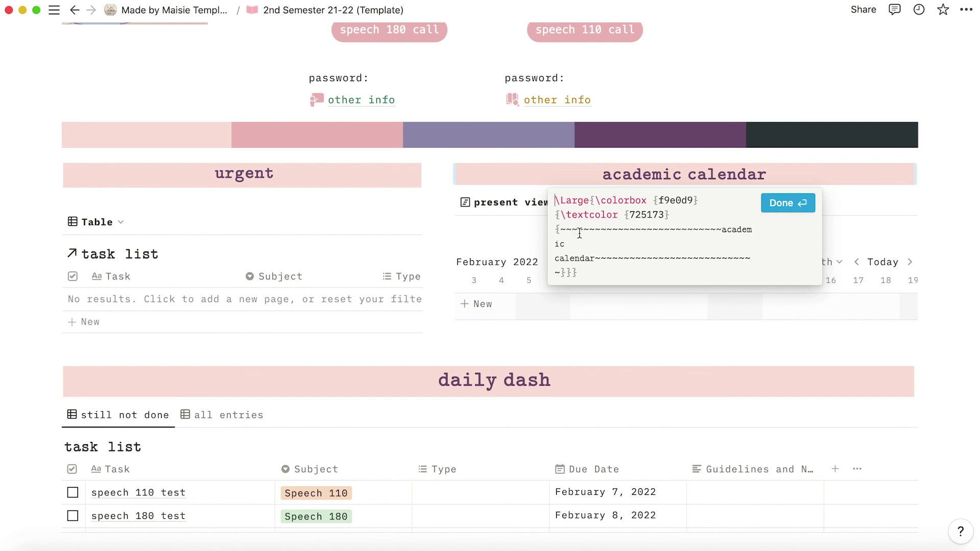
left_click(786, 203)
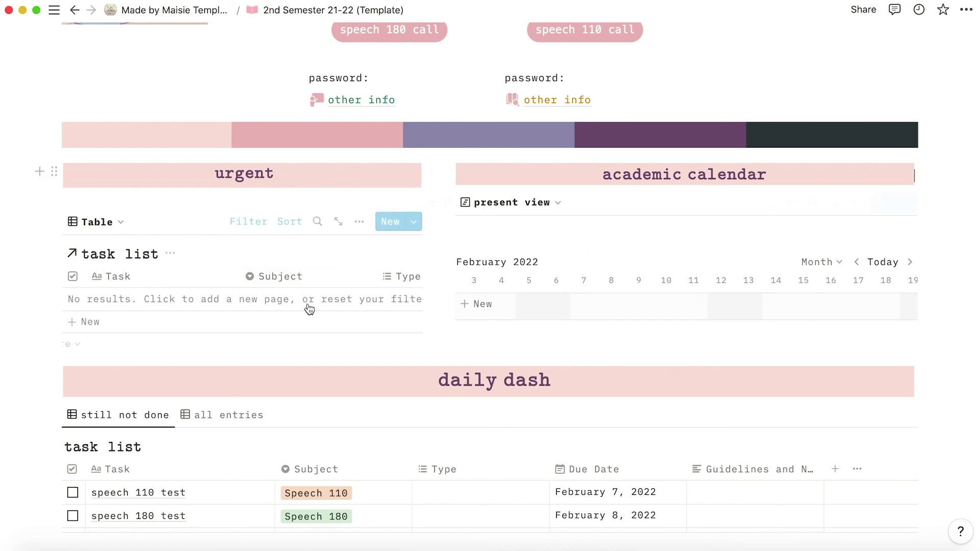
Step: Examine the equation code behind the full-width daily dash header and close it without edits
scroll(309, 304, "down", 4)
scroll(411, 268, "down", 1)
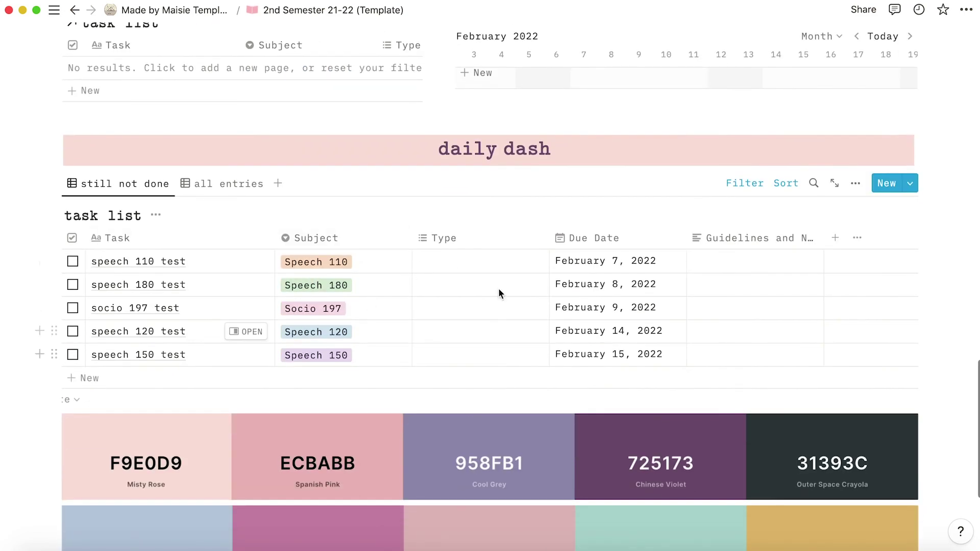
left_click(381, 157)
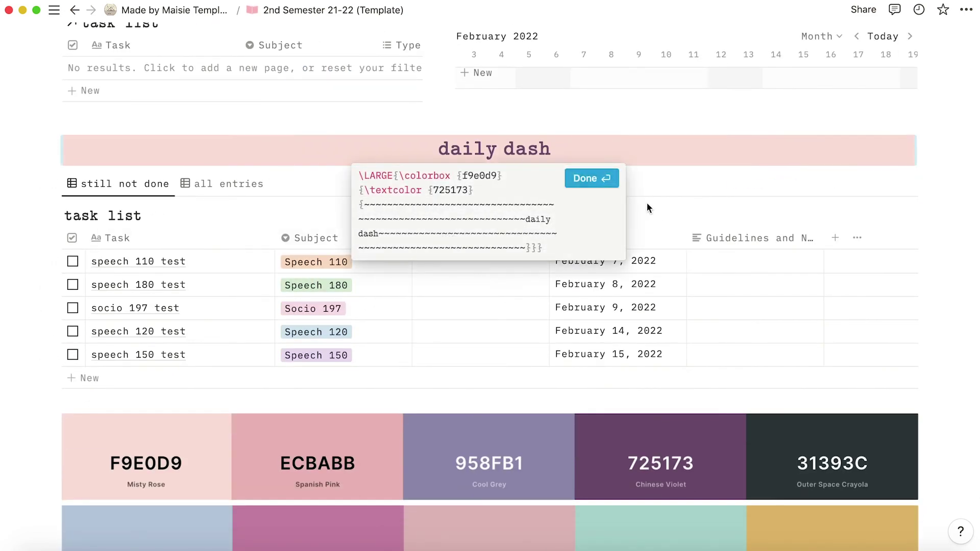
left_click(592, 179)
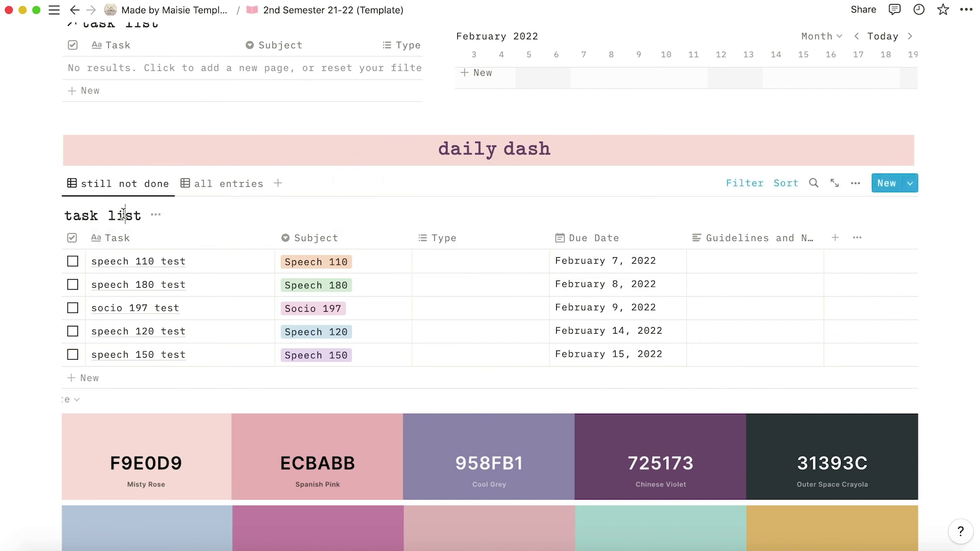
Step: Review the task list database title under daily dash and the two color palettes at the end of the page
triple_click(98, 215)
double_click(80, 215)
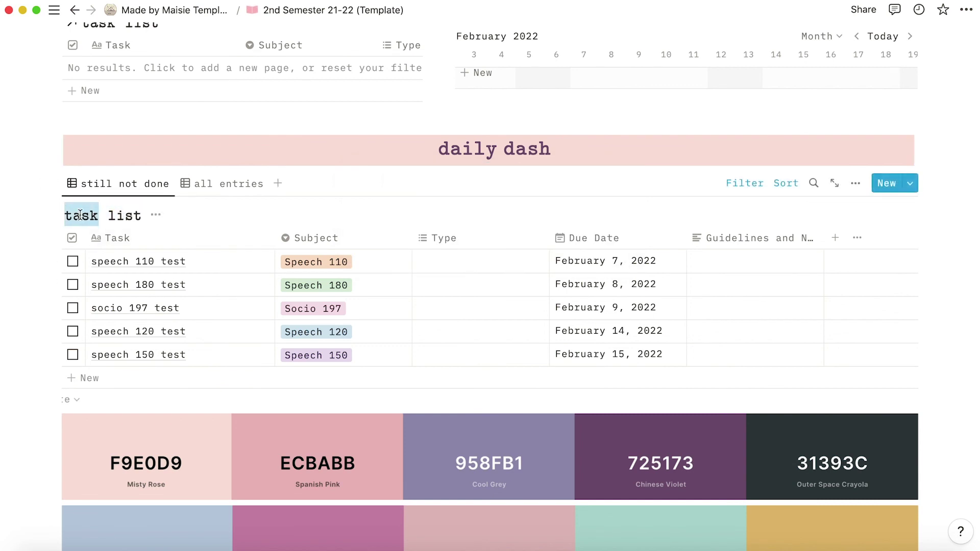
left_click(80, 214)
scroll(126, 213, "up", 2)
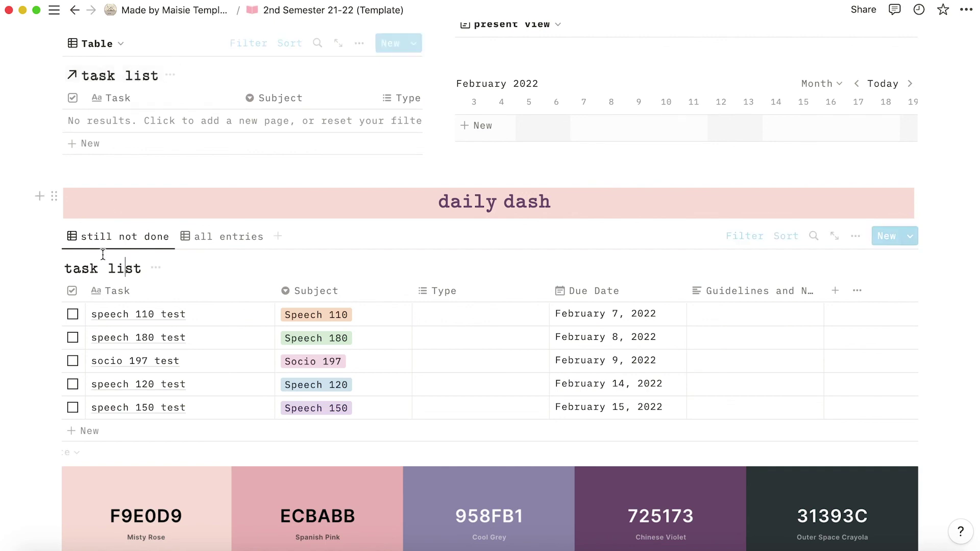
scroll(105, 255, "up", 3)
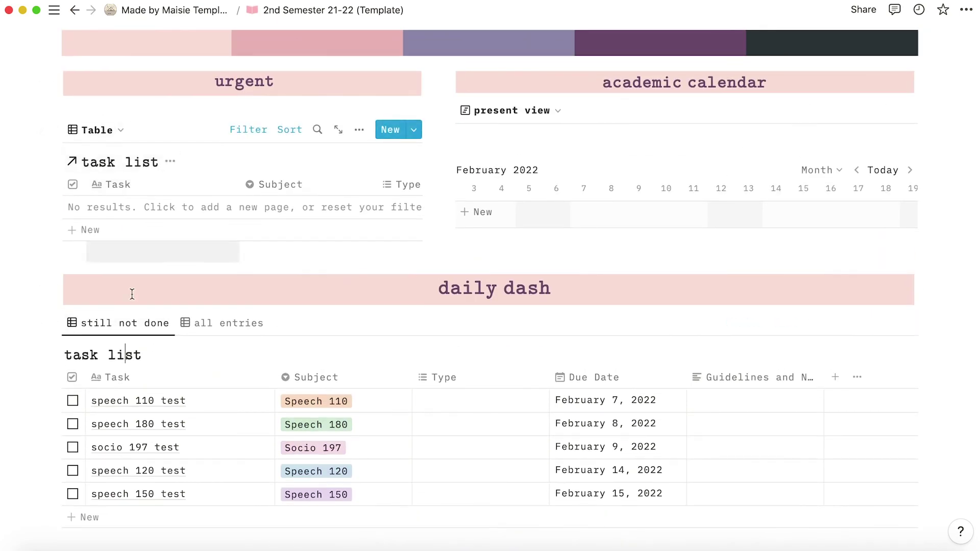
scroll(144, 371, "down", 2)
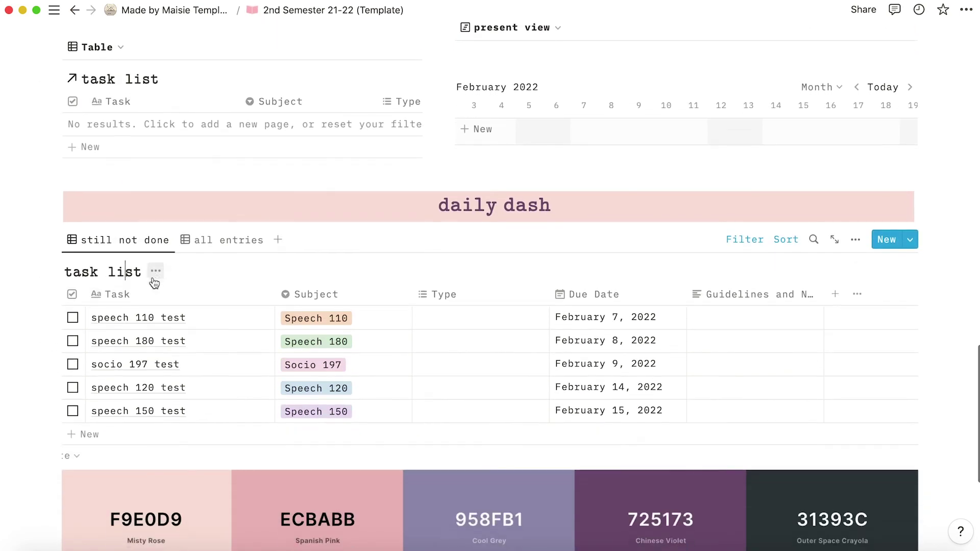
scroll(153, 280, "down", 2)
scroll(511, 317, "down", 4)
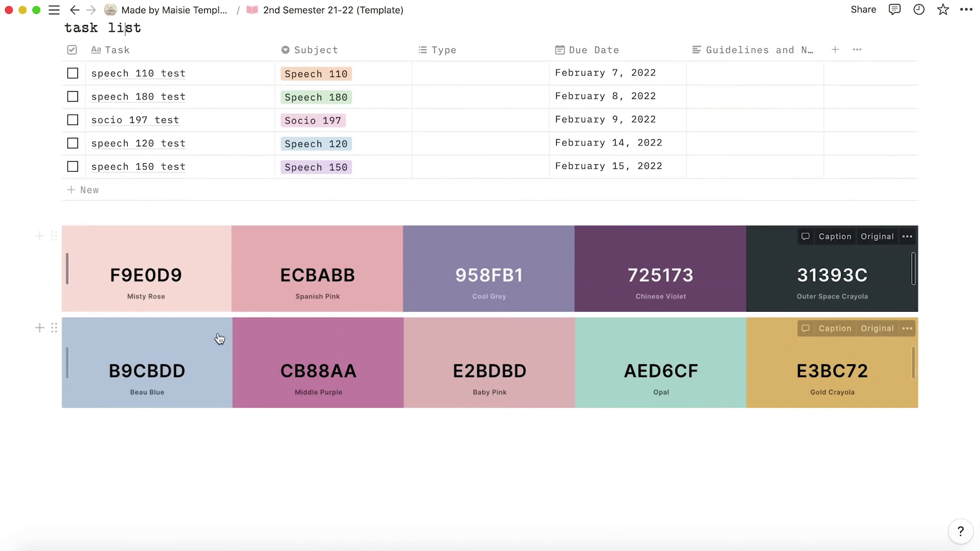
Step: Open the speech 150 other info page and examine the code of its interpersonal communication banner without editing it
scroll(218, 334, "up", 20)
scroll(218, 333, "up", 2)
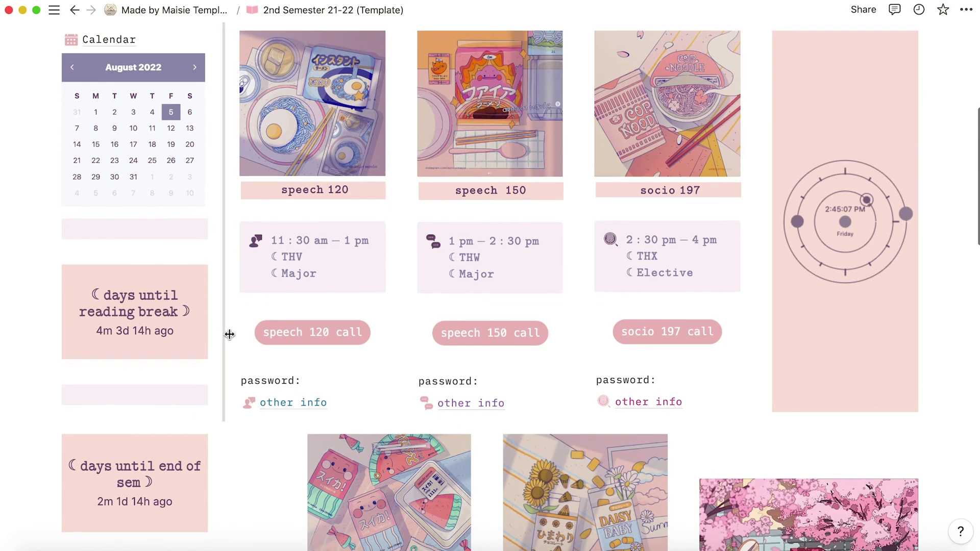
left_click(470, 406)
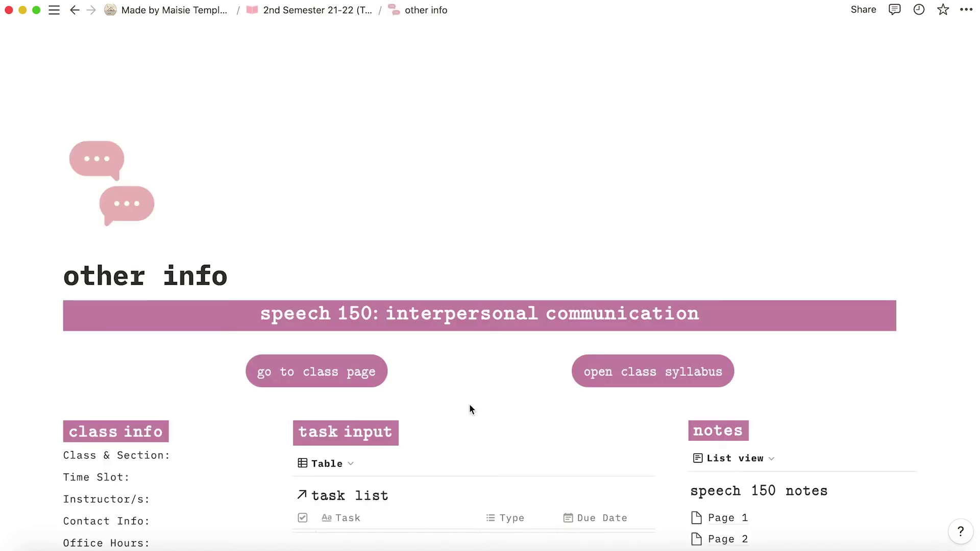
scroll(444, 193, "down", 5)
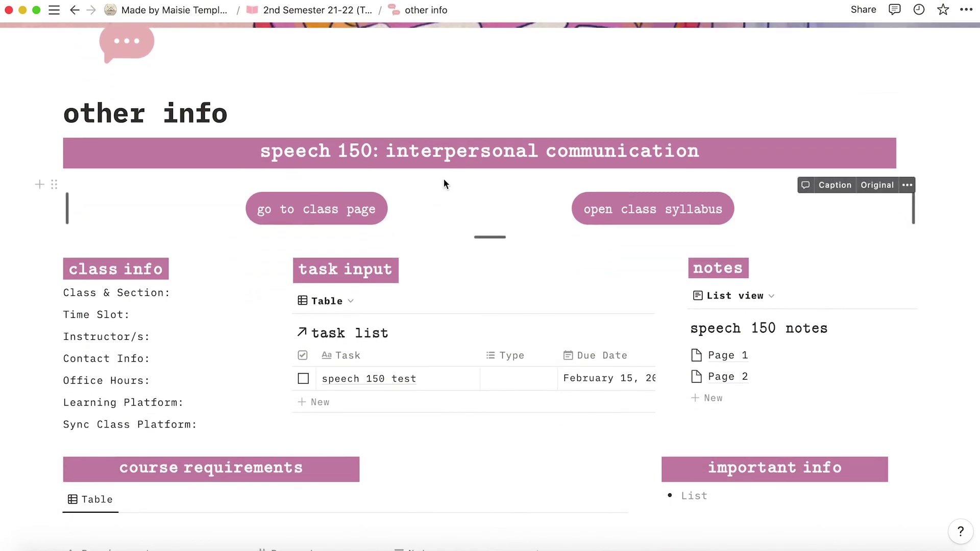
left_click(439, 156)
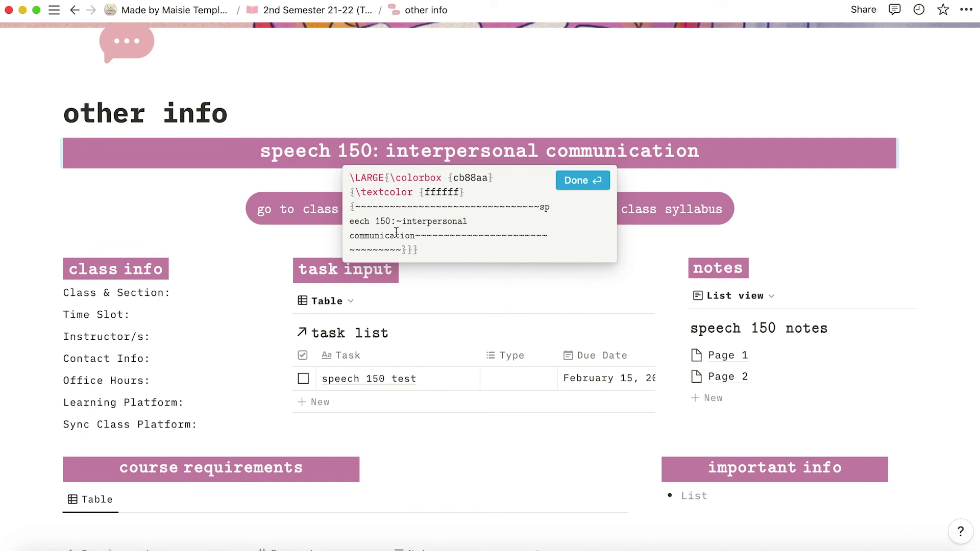
left_click(582, 180)
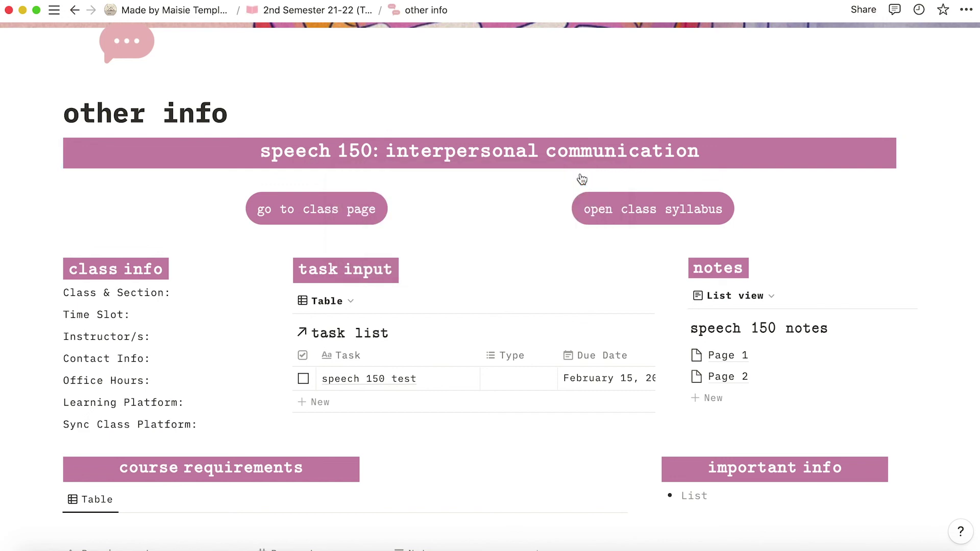
Step: Review the section headers of the other info page, checking the grades tracker header's equation without edits
scroll(582, 180, "down", 14)
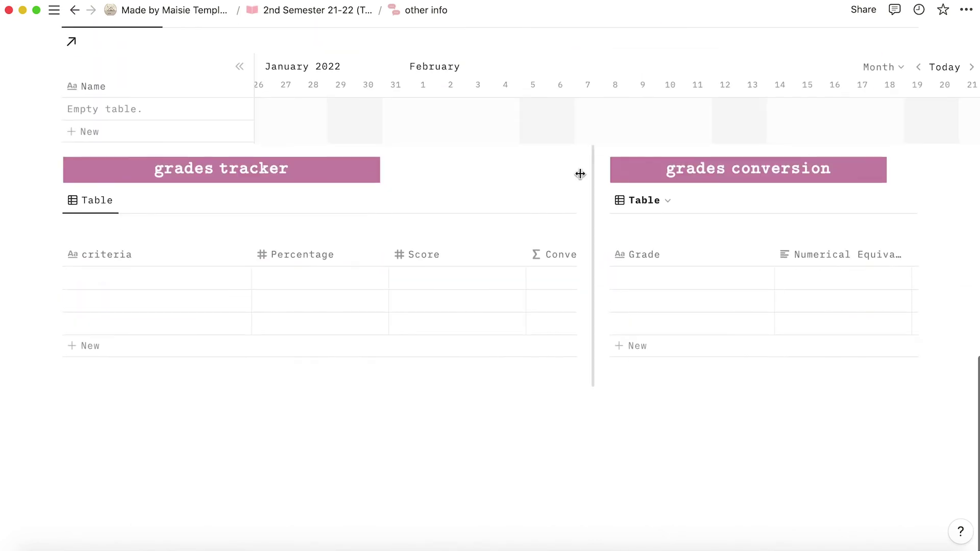
left_click(297, 168)
left_click(323, 196)
scroll(323, 195, "up", 15)
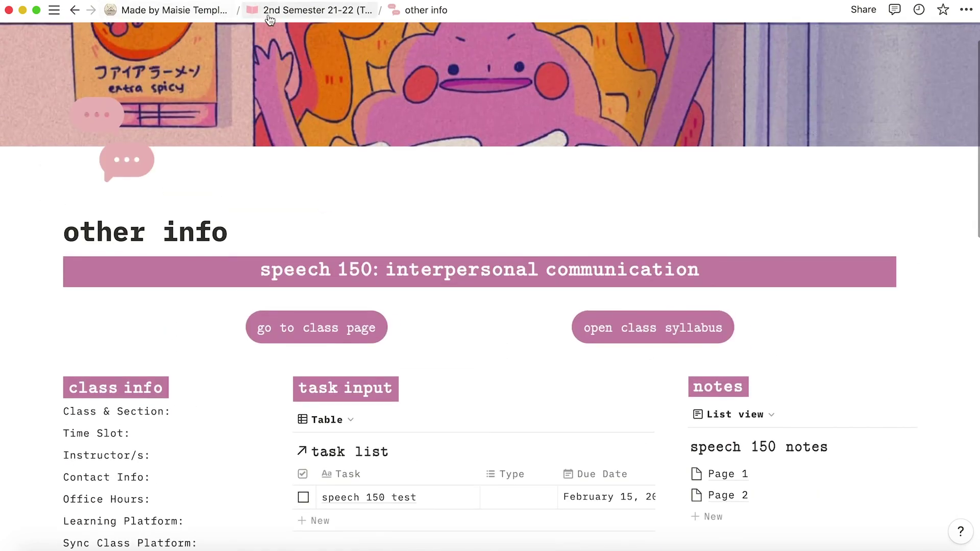
Step: Go back to the Made by Maisie Templates page and open the Expense Tracker (Table Template) page
left_click(252, 15)
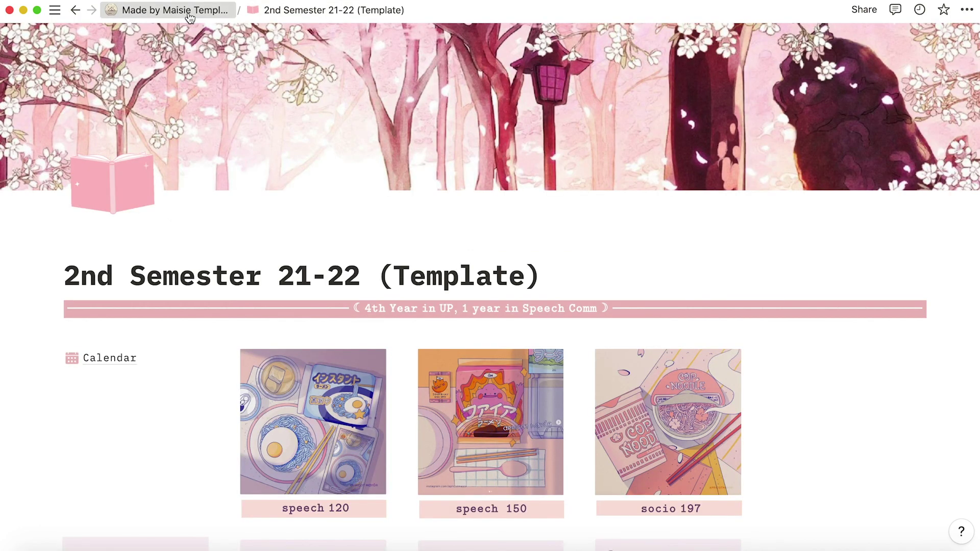
left_click(189, 15)
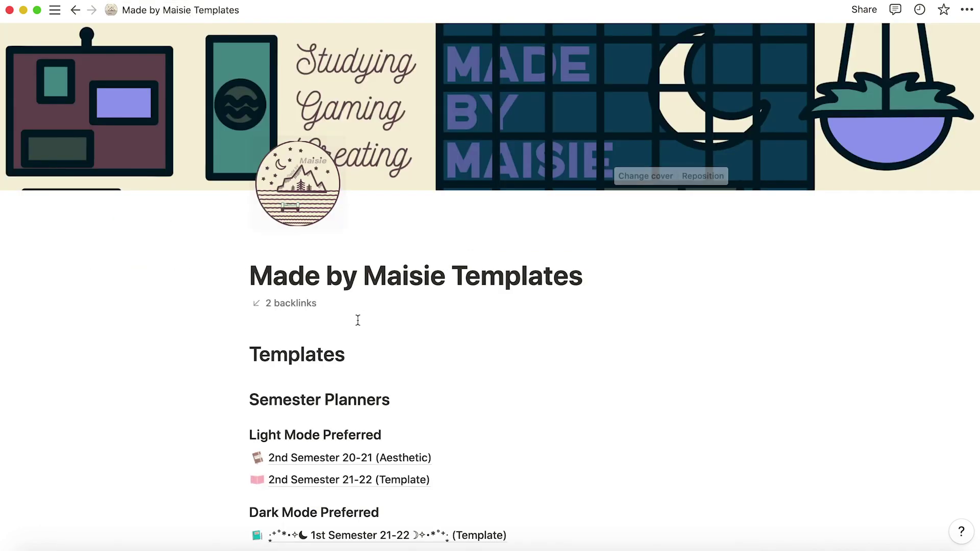
scroll(357, 316, "down", 5)
scroll(357, 320, "down", 3)
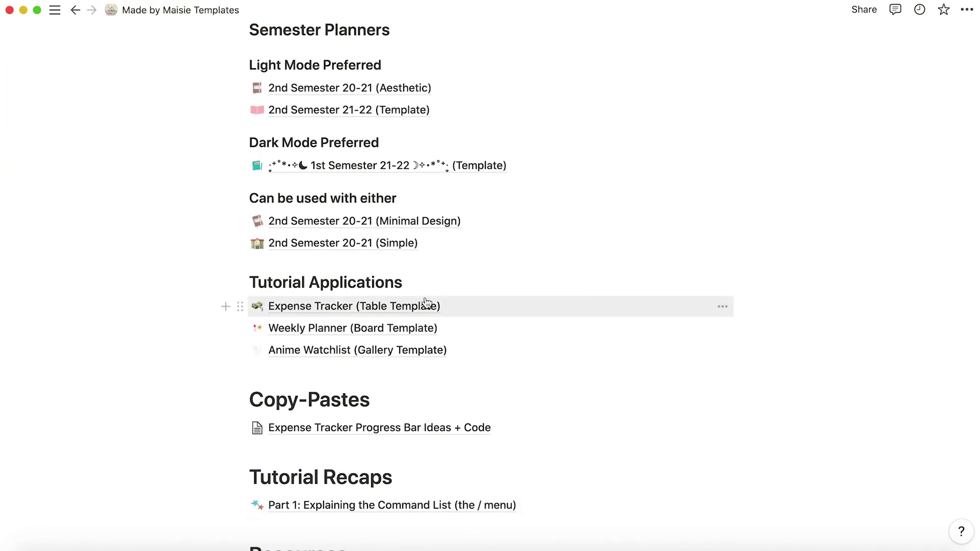
left_click(425, 305)
Step: Examine the Percent to Max progress bar formula in the Month 1 Budget table and close it without edits
scroll(425, 306, "down", 15)
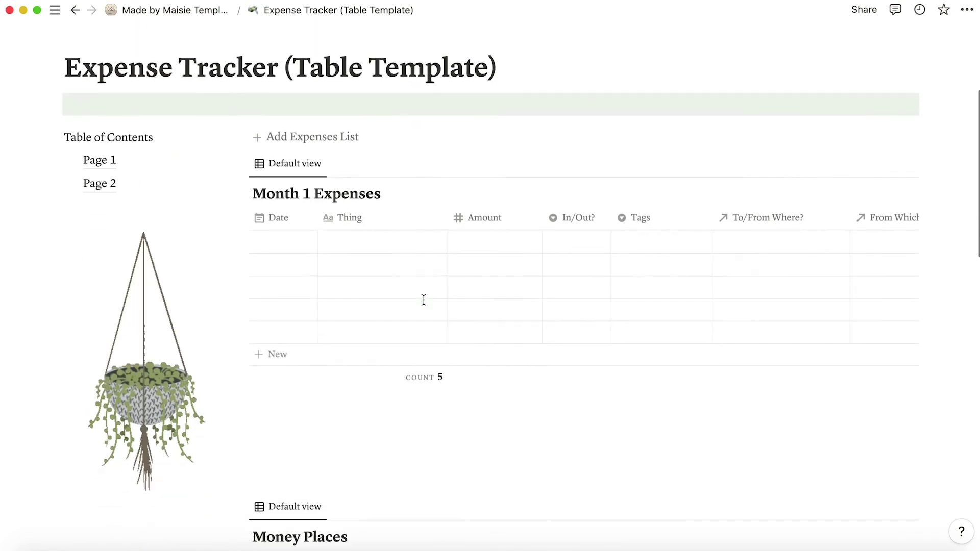
scroll(425, 306, "down", 5)
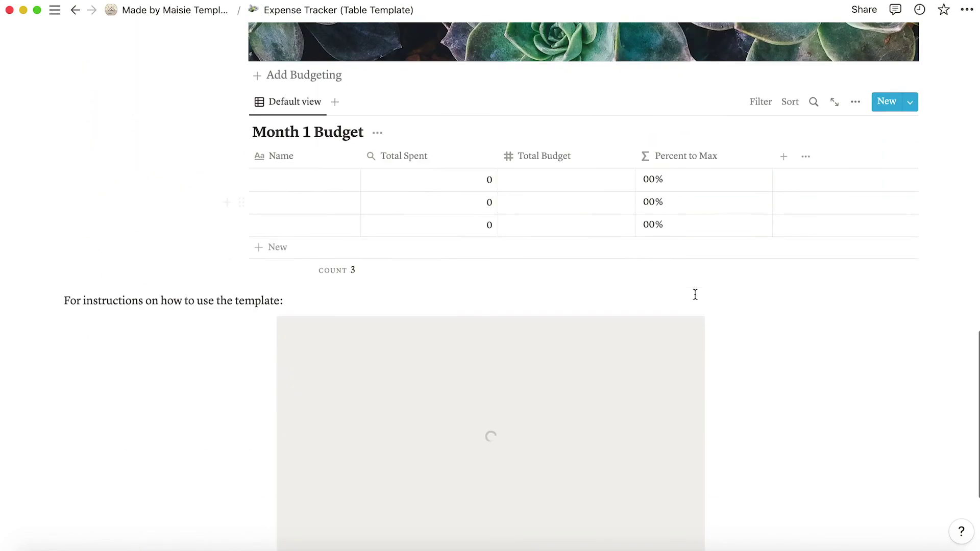
scroll(637, 247, "down", 3)
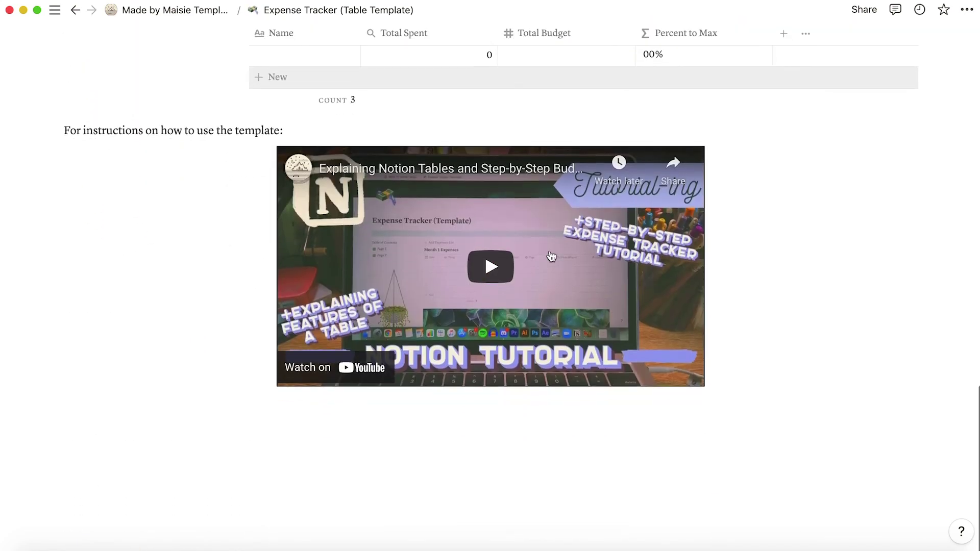
scroll(540, 219, "up", 2)
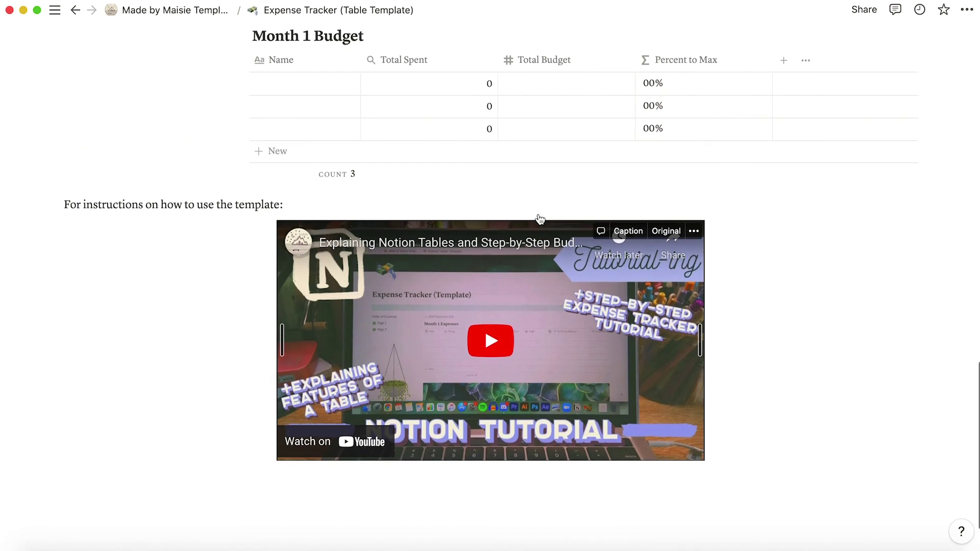
scroll(541, 217, "up", 2)
left_click(663, 164)
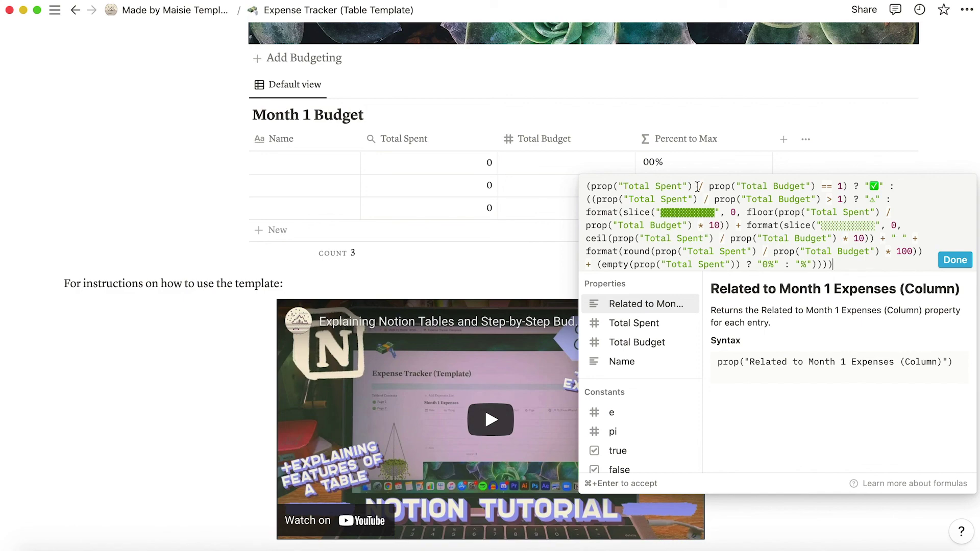
left_click(941, 260)
scroll(938, 253, "up", 15)
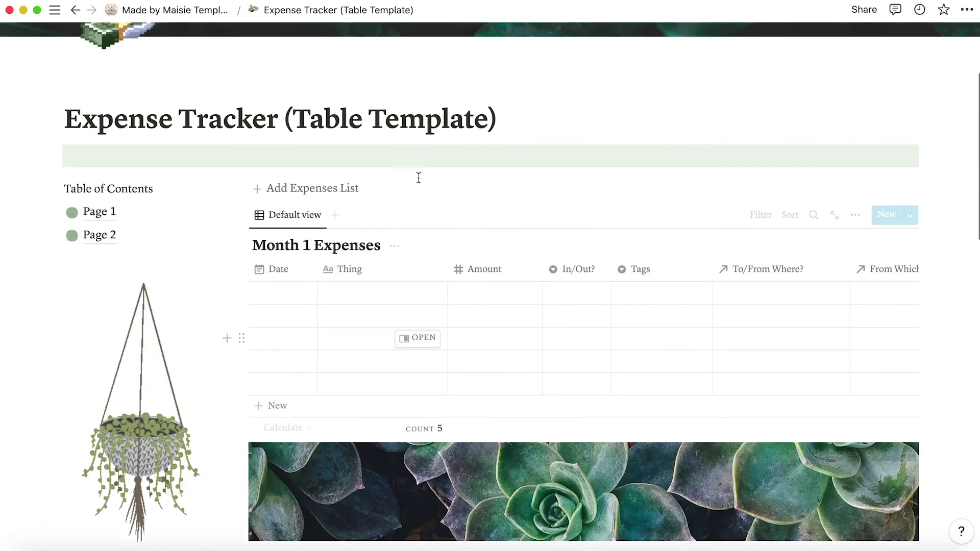
Step: Go back to the Made by Maisie Templates page and look over the 2nd Semester 21-22 (Template) planner's header and course sections
scroll(453, 362, "down", 10)
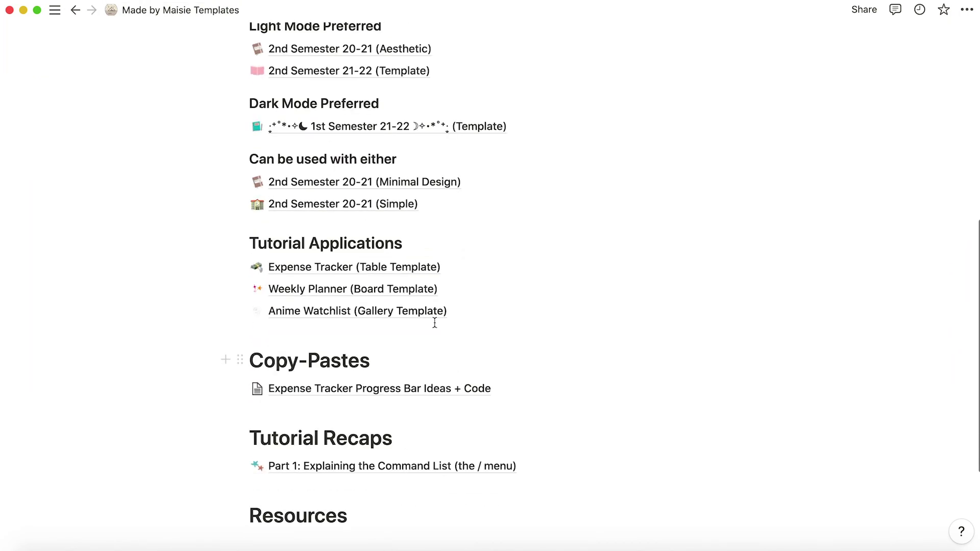
scroll(434, 322, "down", 2)
scroll(435, 321, "up", 4)
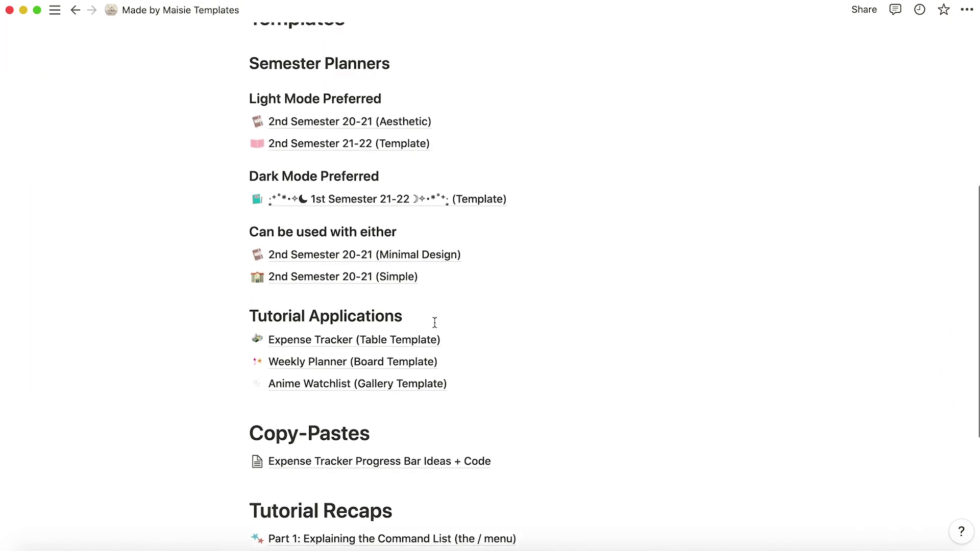
left_click(365, 148)
scroll(422, 386, "down", 3)
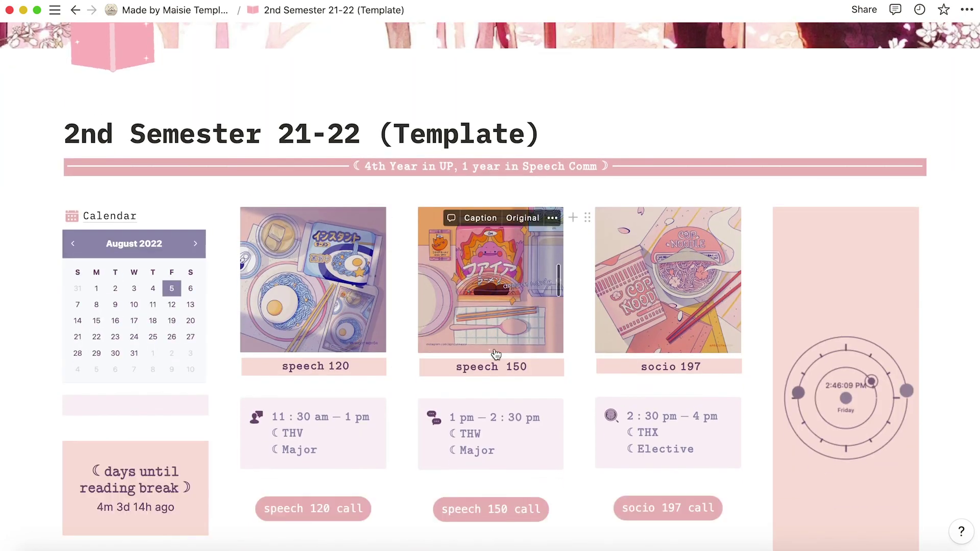
scroll(495, 352, "down", 1)
scroll(495, 349, "up", 4)
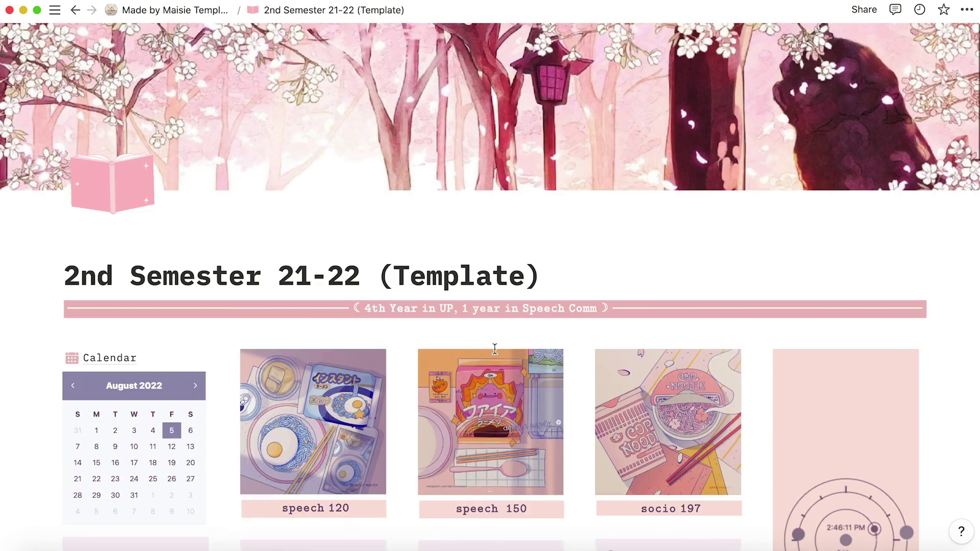
Step: Leave the planner, open the Advanced Notion Techniques: KaTeX page, and review its sections from code mode activation through fonts, symbols and combinations
left_click(213, 11)
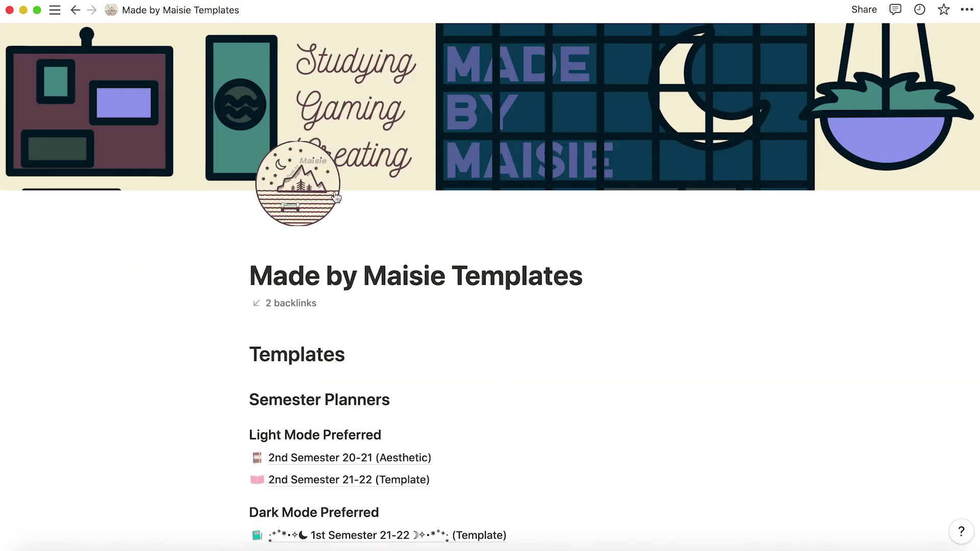
mouse_move(55, 10)
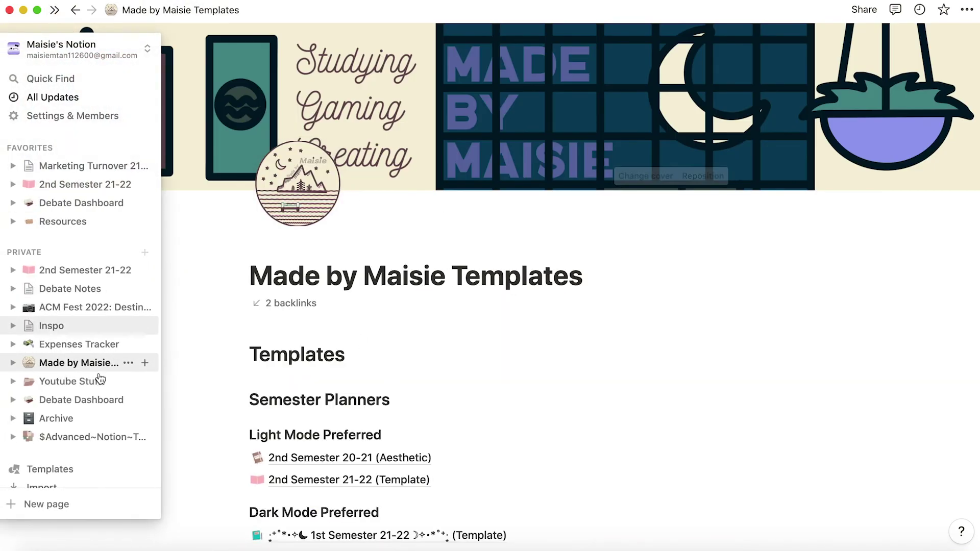
left_click(92, 437)
scroll(517, 321, "down", 4)
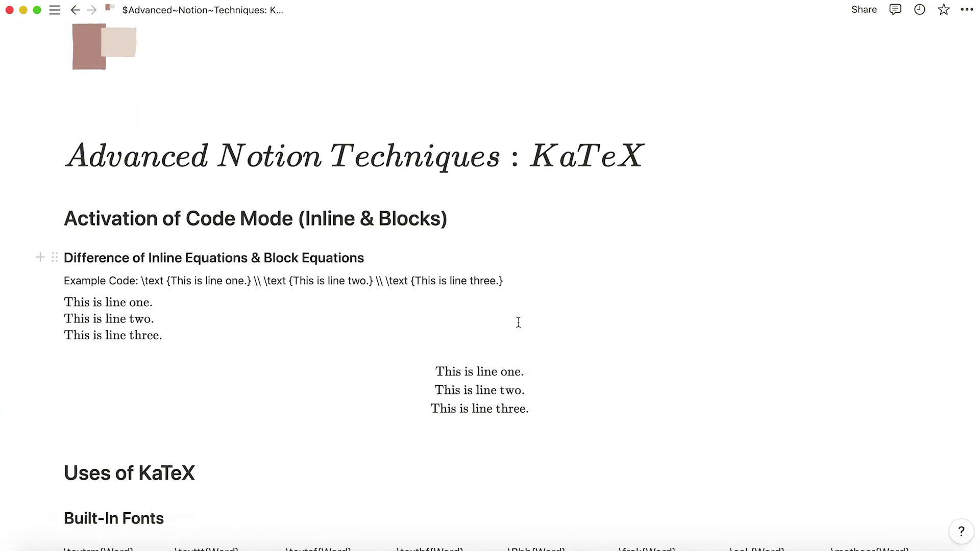
scroll(459, 153, "up", 5)
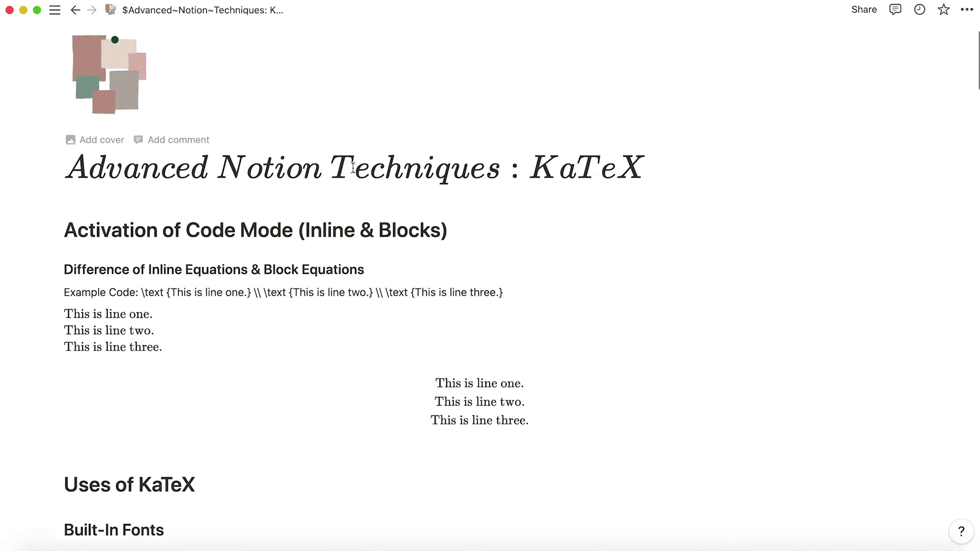
scroll(399, 227, "down", 20)
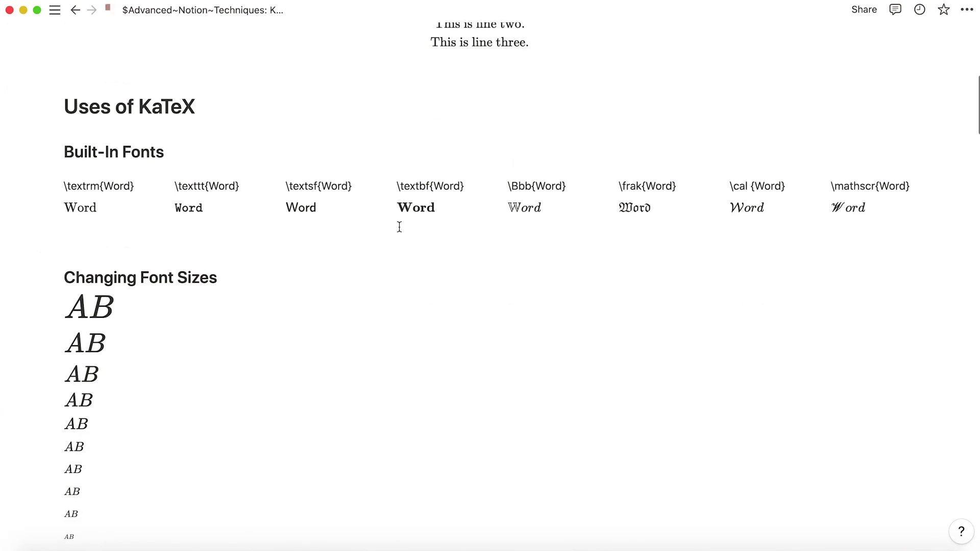
scroll(399, 226, "down", 6)
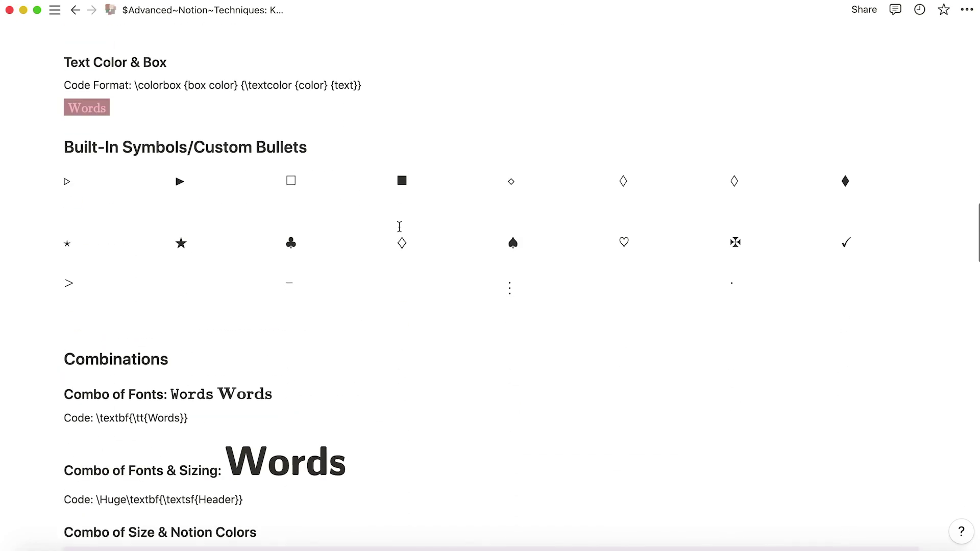